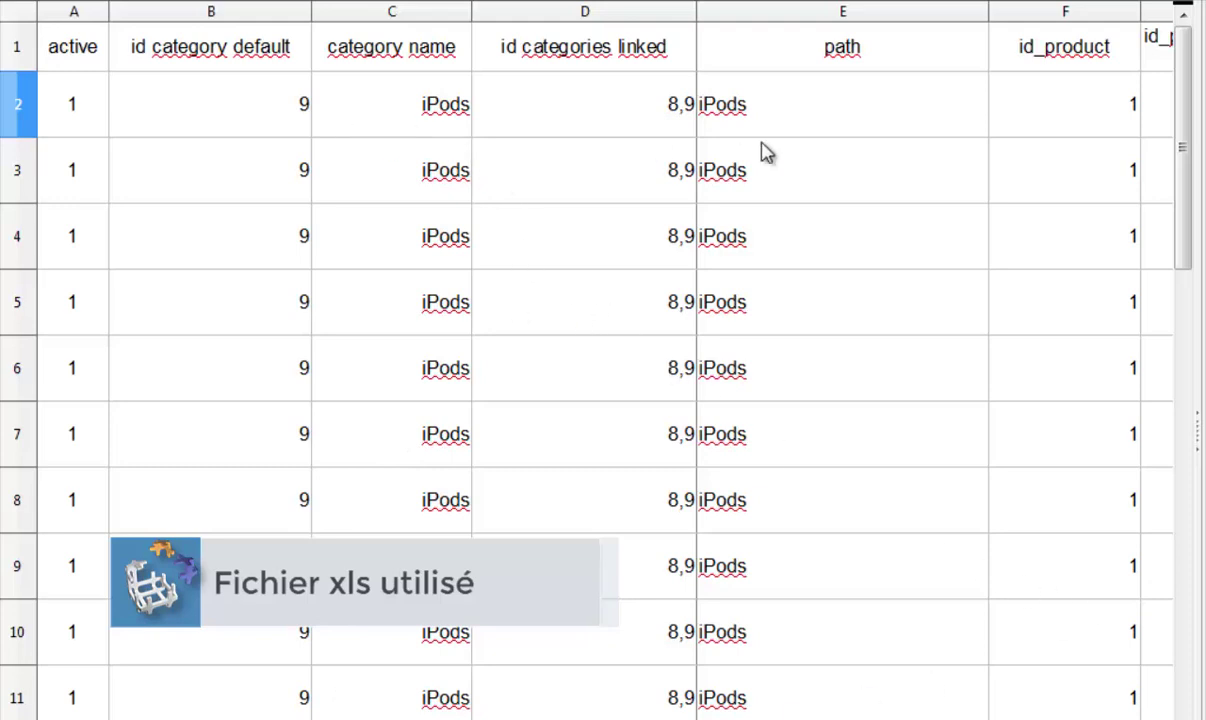
- Examine the product spreadsheet's rows and columns, including categories, product identifiers, references and attribute lists
{"action": "left_click_drag", "start_coordinate": [1184, 140], "coordinate": [1193, 540]}
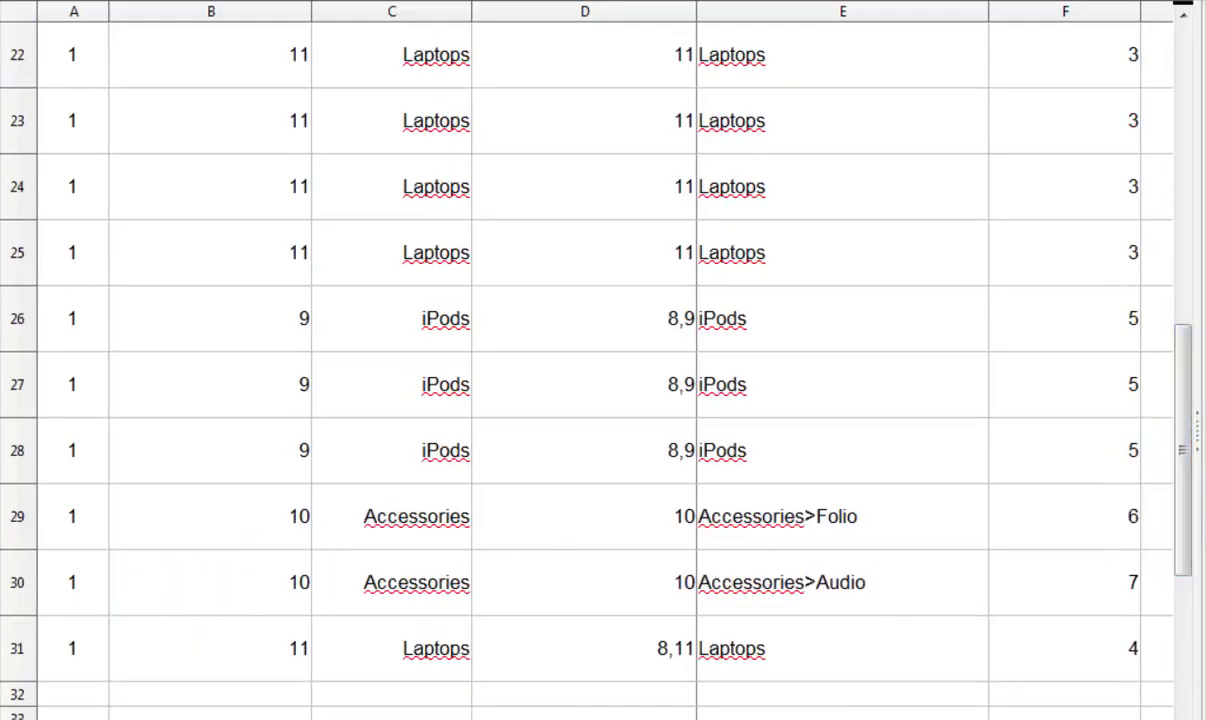
{"action": "scroll", "coordinate": [605, 360], "scroll_direction": "right", "scroll_amount": 4}
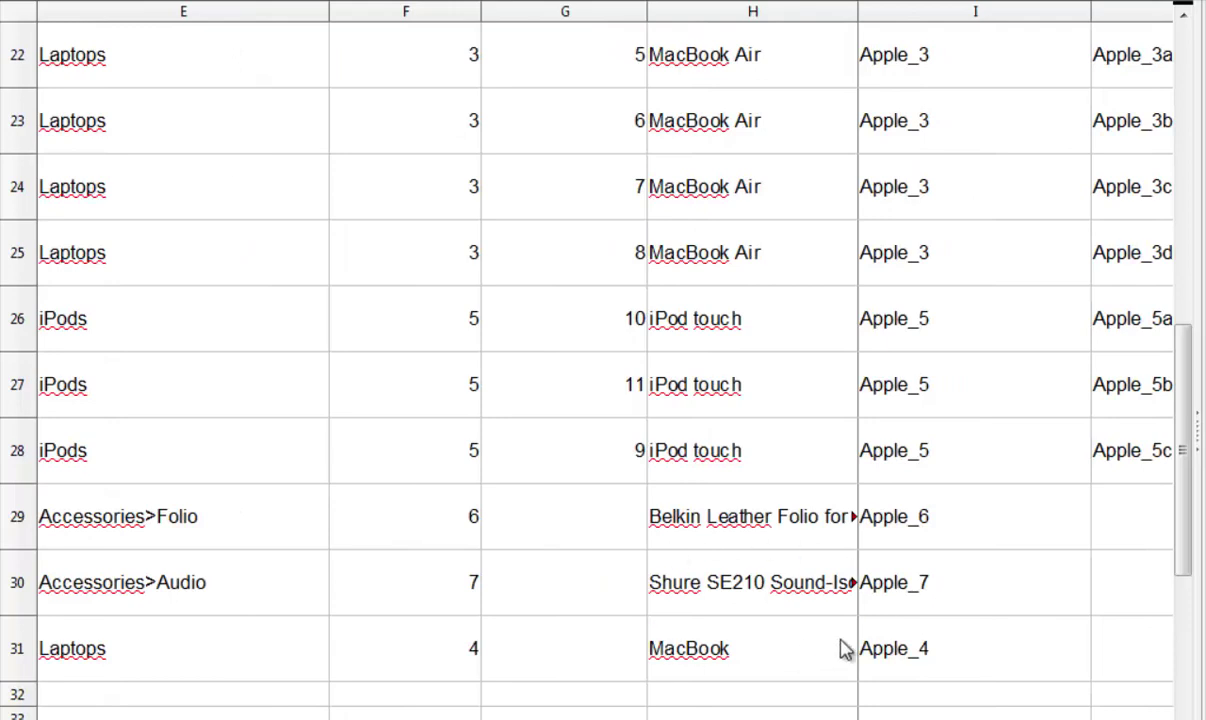
{"action": "scroll", "coordinate": [605, 360], "scroll_direction": "right", "scroll_amount": 2}
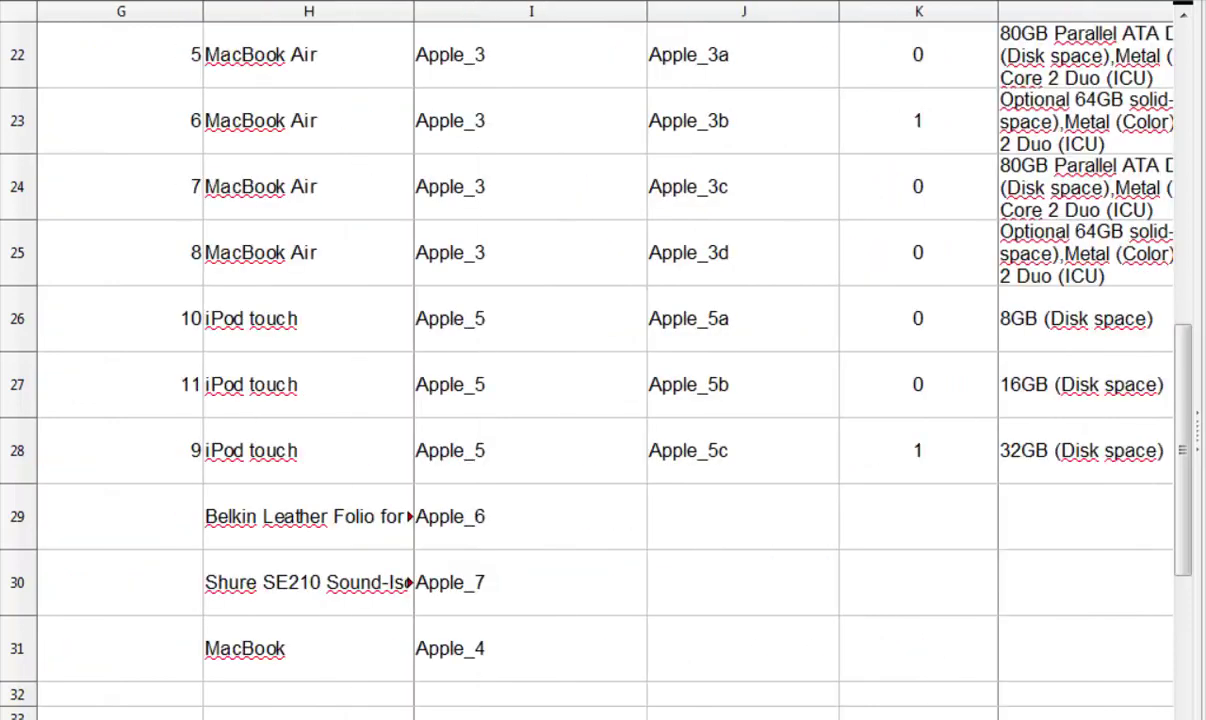
{"action": "scroll", "coordinate": [605, 360], "scroll_direction": "right", "scroll_amount": 1}
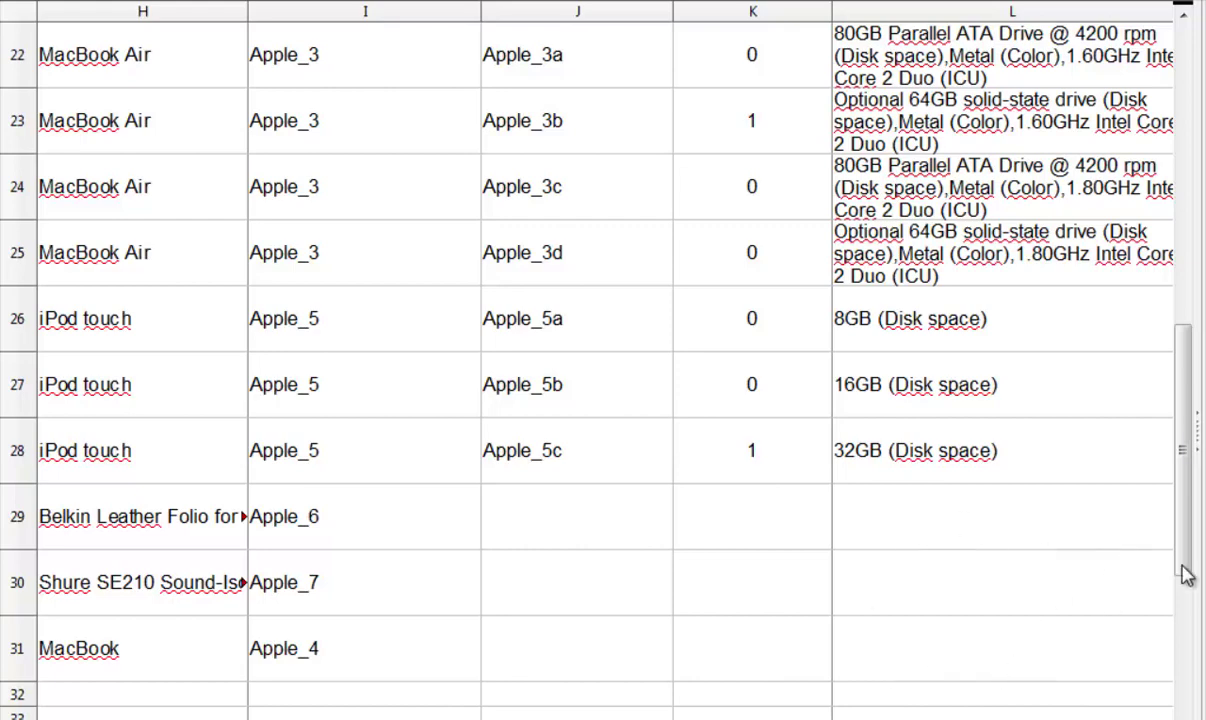
{"action": "left_click_drag", "start_coordinate": [1184, 522], "coordinate": [1204, 122]}
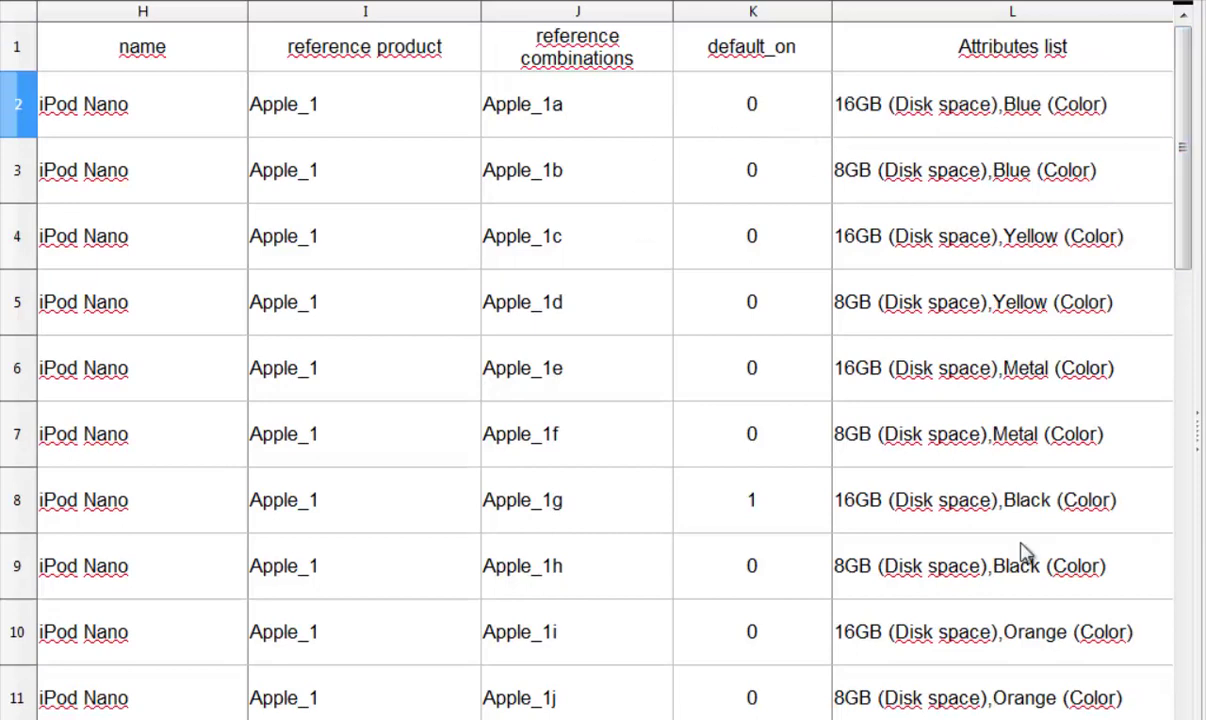
{"action": "scroll", "coordinate": [603, 380], "scroll_direction": "left", "scroll_amount": 6}
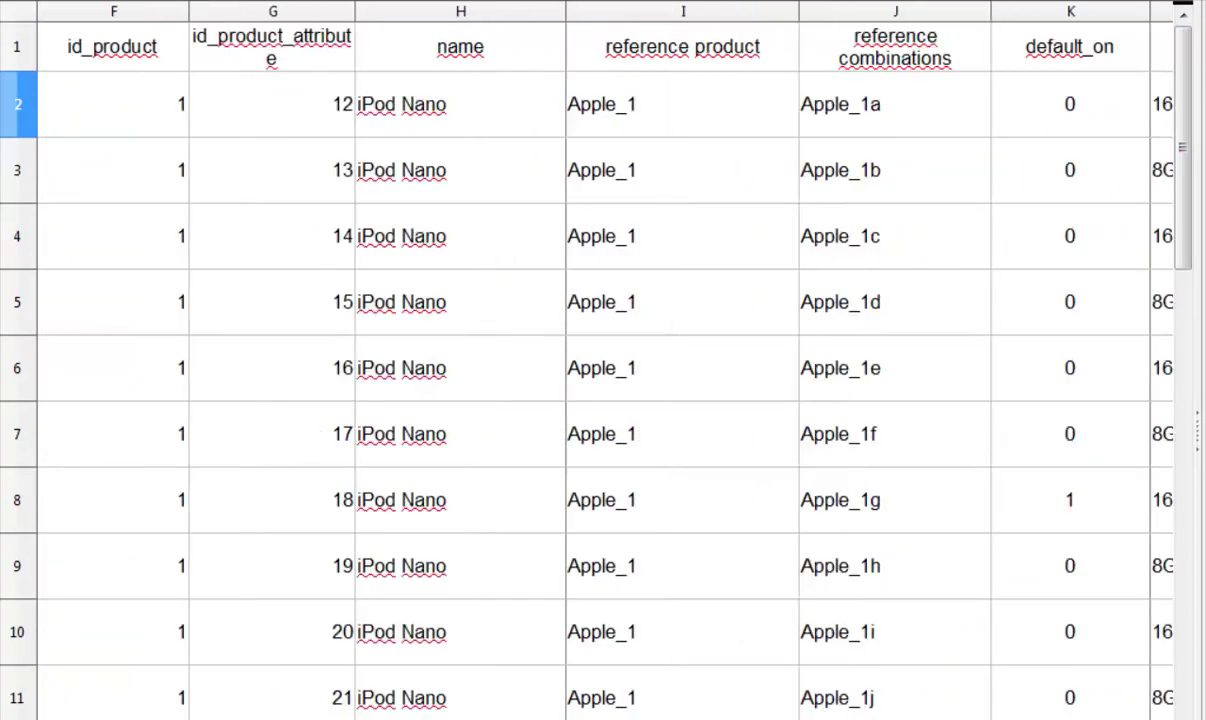
{"action": "scroll", "coordinate": [603, 380], "scroll_direction": "left", "scroll_amount": 1}
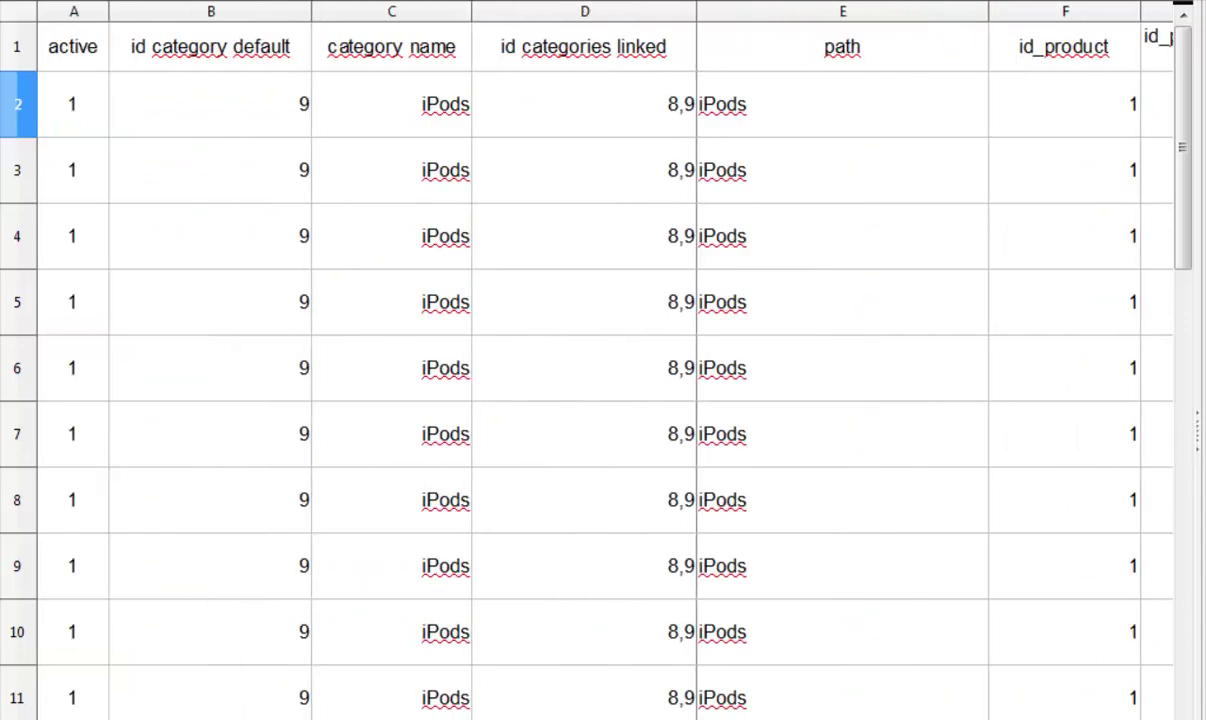
{"action": "scroll", "coordinate": [603, 380], "scroll_direction": "right", "scroll_amount": 14}
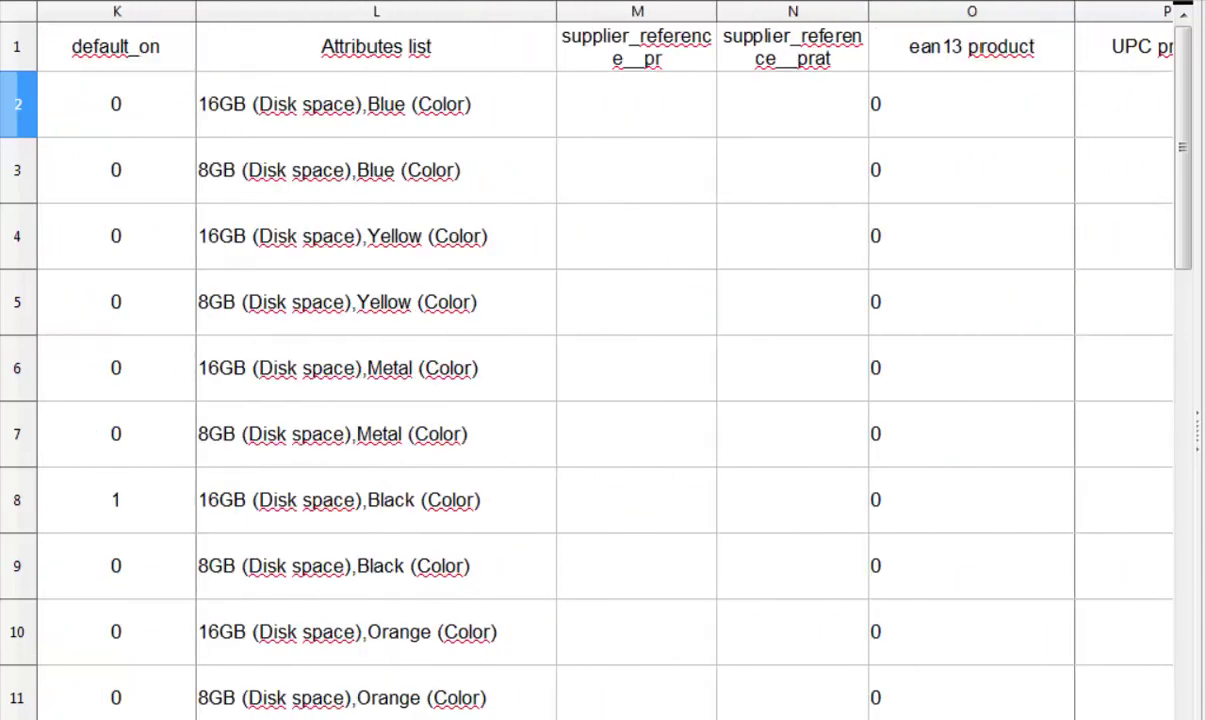
{"action": "scroll", "coordinate": [603, 380], "scroll_direction": "right", "scroll_amount": 12}
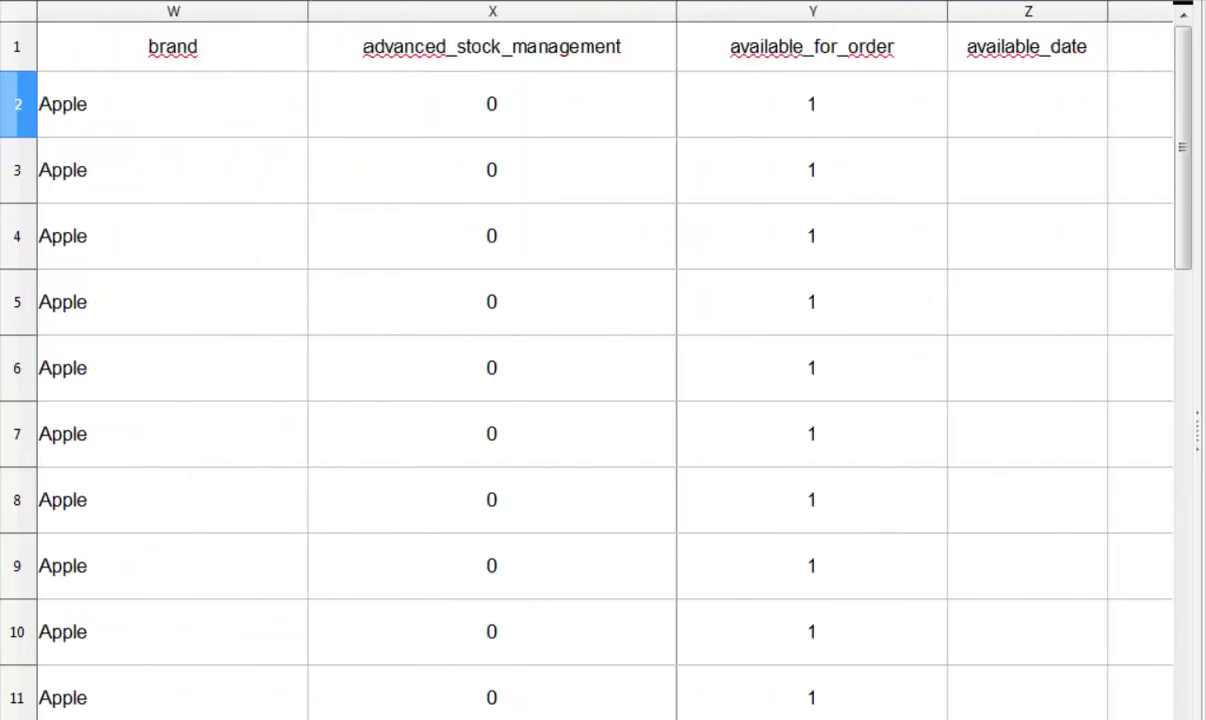
{"action": "scroll", "coordinate": [603, 380], "scroll_direction": "right", "scroll_amount": 1}
{"action": "scroll", "coordinate": [603, 380], "scroll_direction": "left", "scroll_amount": 20}
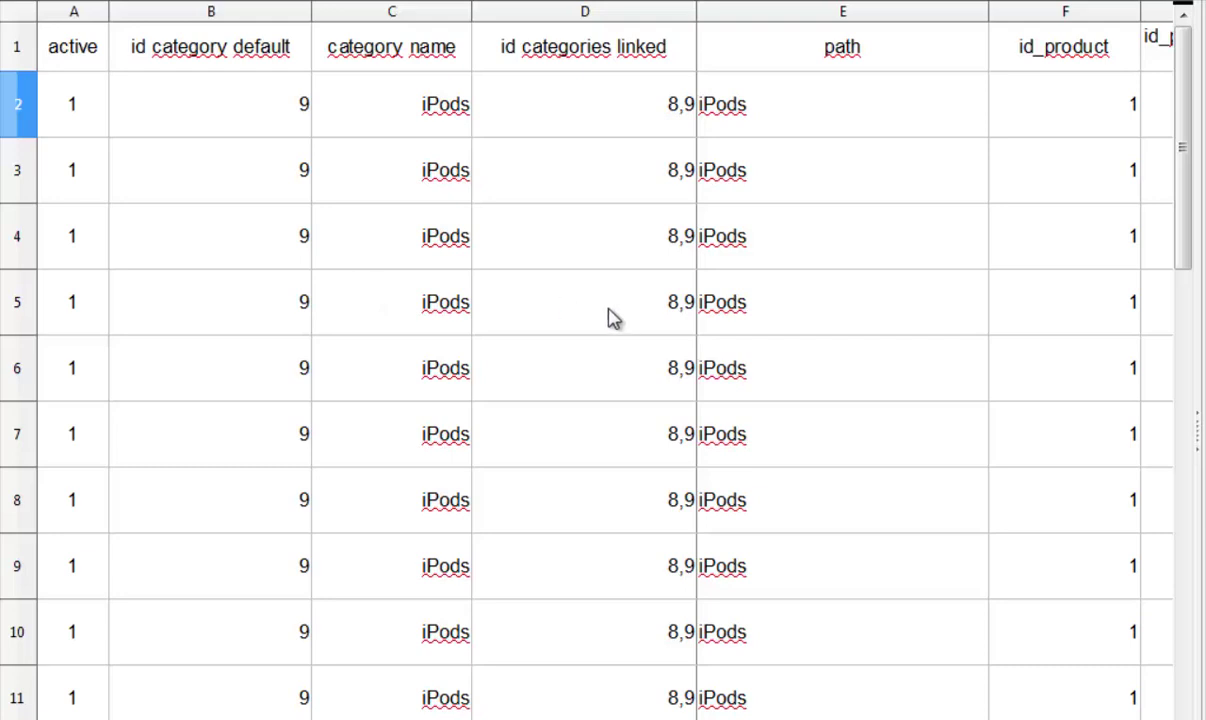
{"action": "left_click_drag", "start_coordinate": [1190, 162], "coordinate": [1180, 533]}
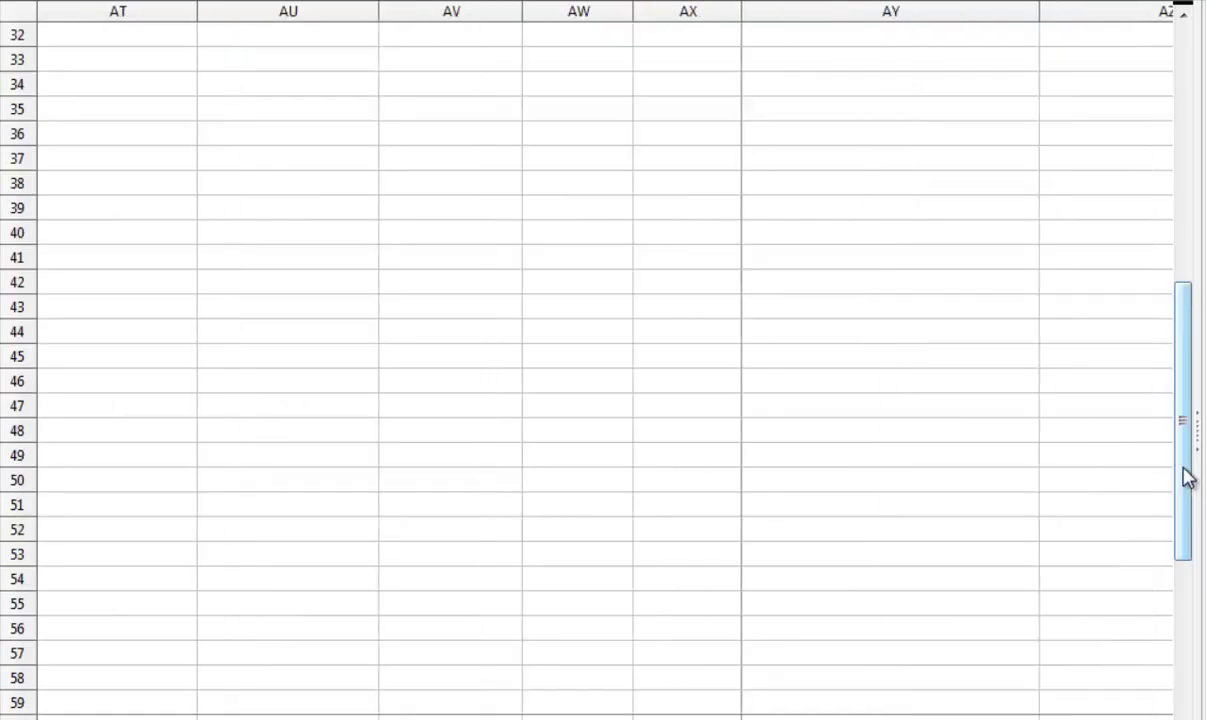
{"action": "scroll", "coordinate": [1185, 480], "scroll_direction": "right", "scroll_amount": 3}
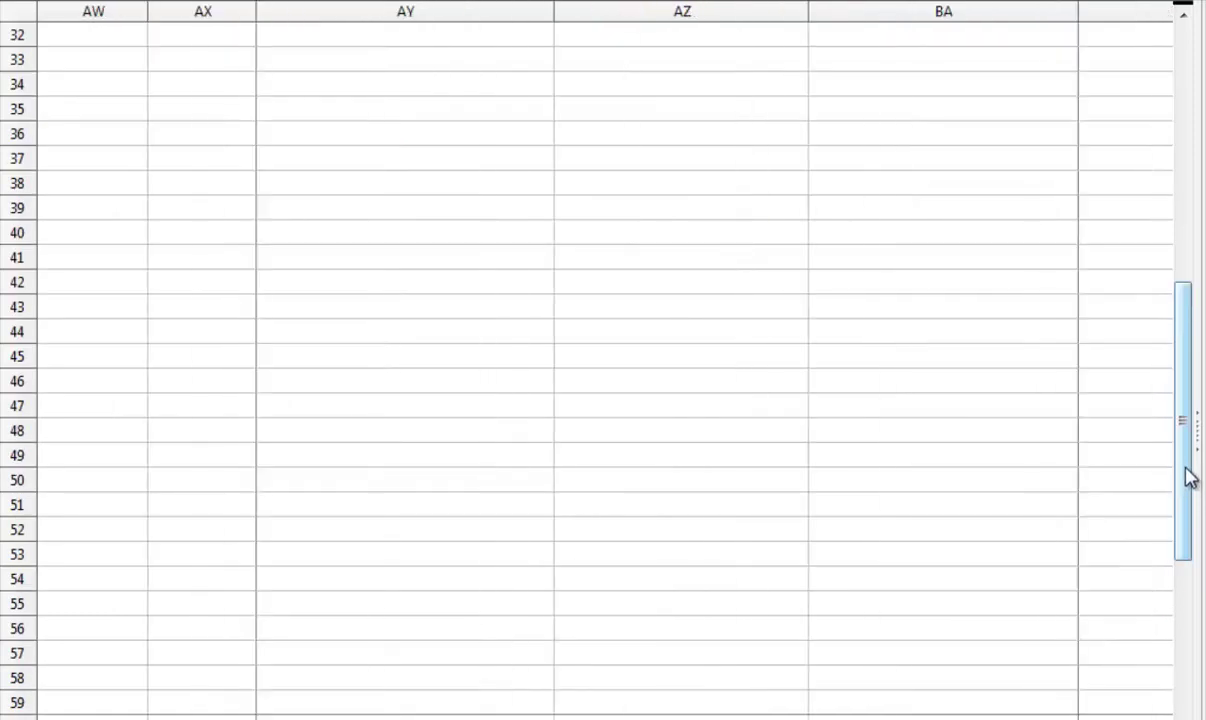
{"action": "key", "text": "ctrl+Home"}
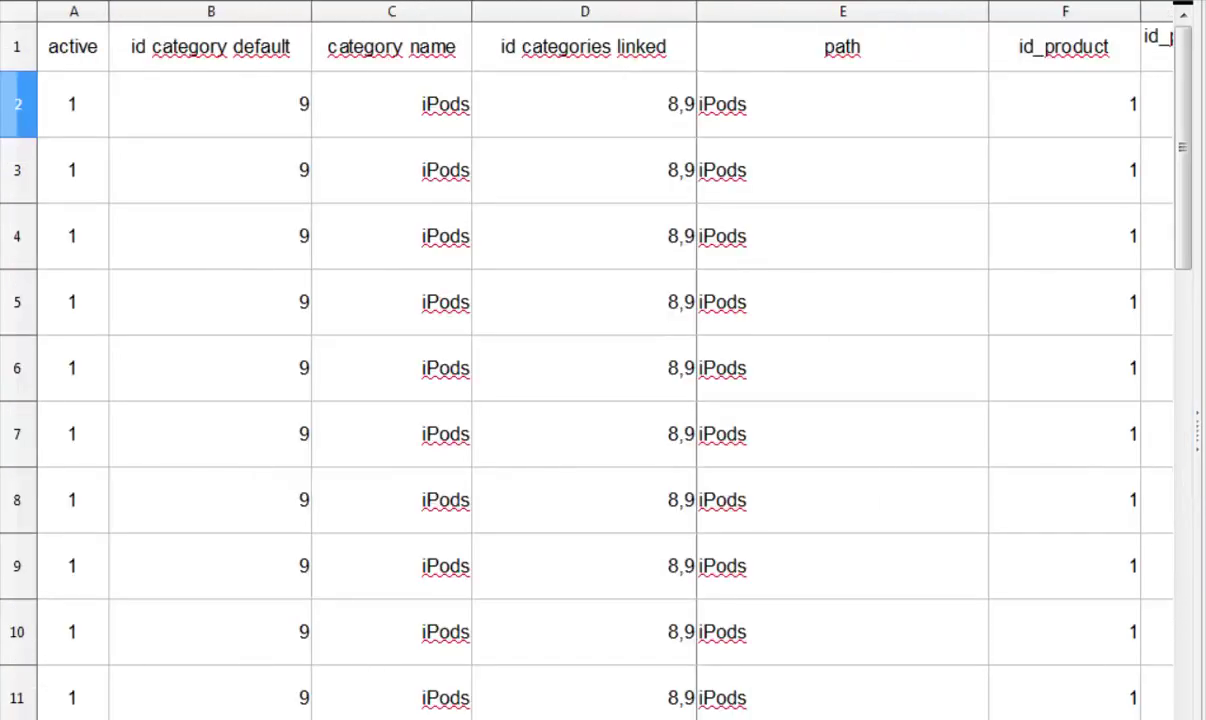
- Examine the spreadsheet columns that hold product and combination references, attribute groups and images linked to combinations
{"action": "scroll", "coordinate": [600, 380], "scroll_direction": "right", "scroll_amount": 7}
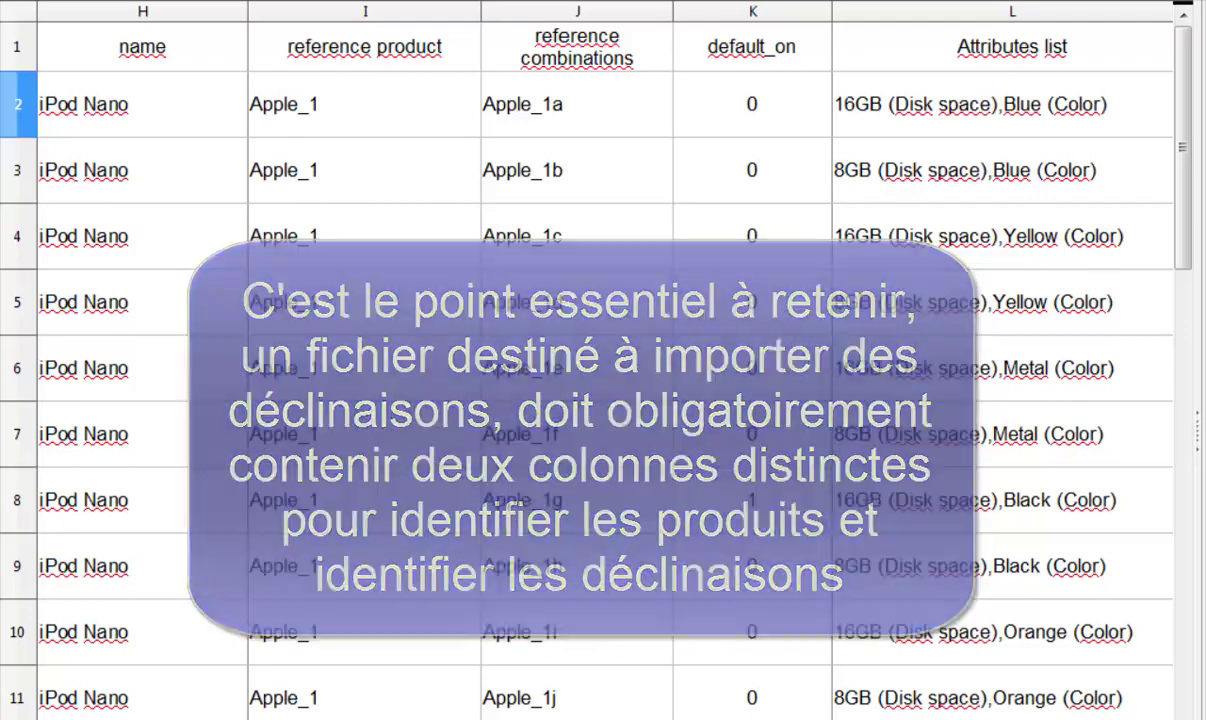
{"action": "scroll", "coordinate": [600, 370], "scroll_direction": "right", "scroll_amount": 8}
{"action": "scroll", "coordinate": [600, 370], "scroll_direction": "right", "scroll_amount": 15}
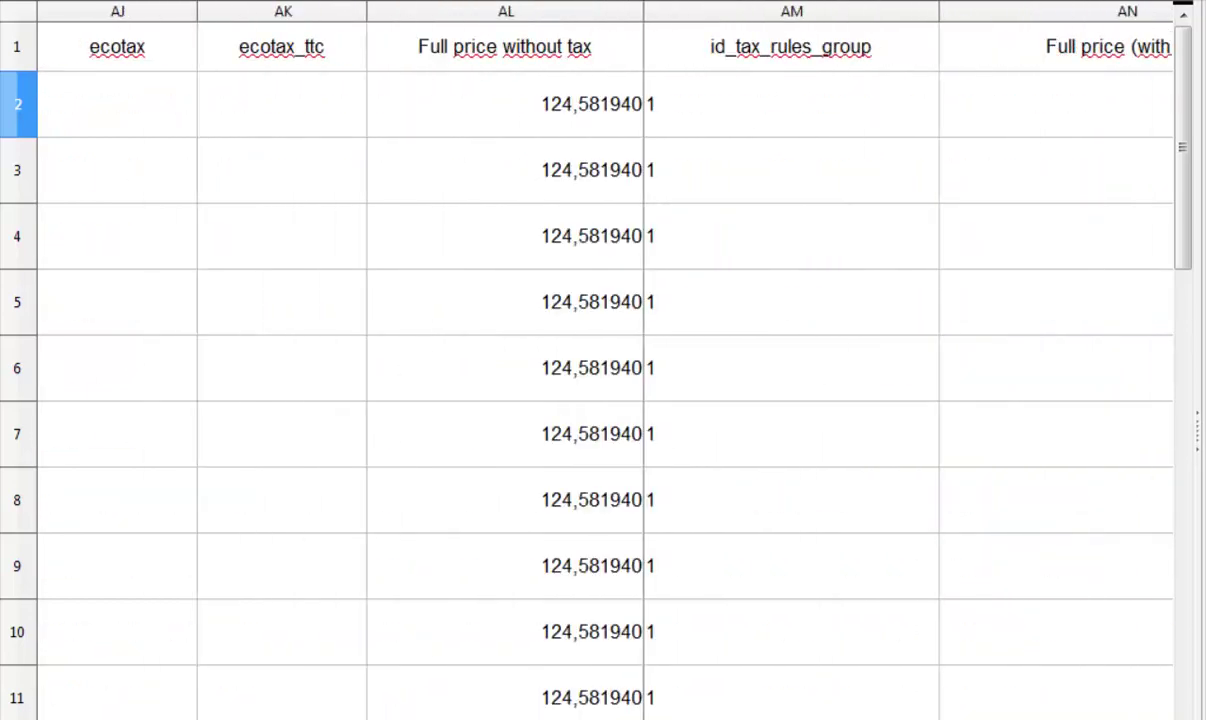
{"action": "scroll", "coordinate": [600, 370], "scroll_direction": "right", "scroll_amount": 8}
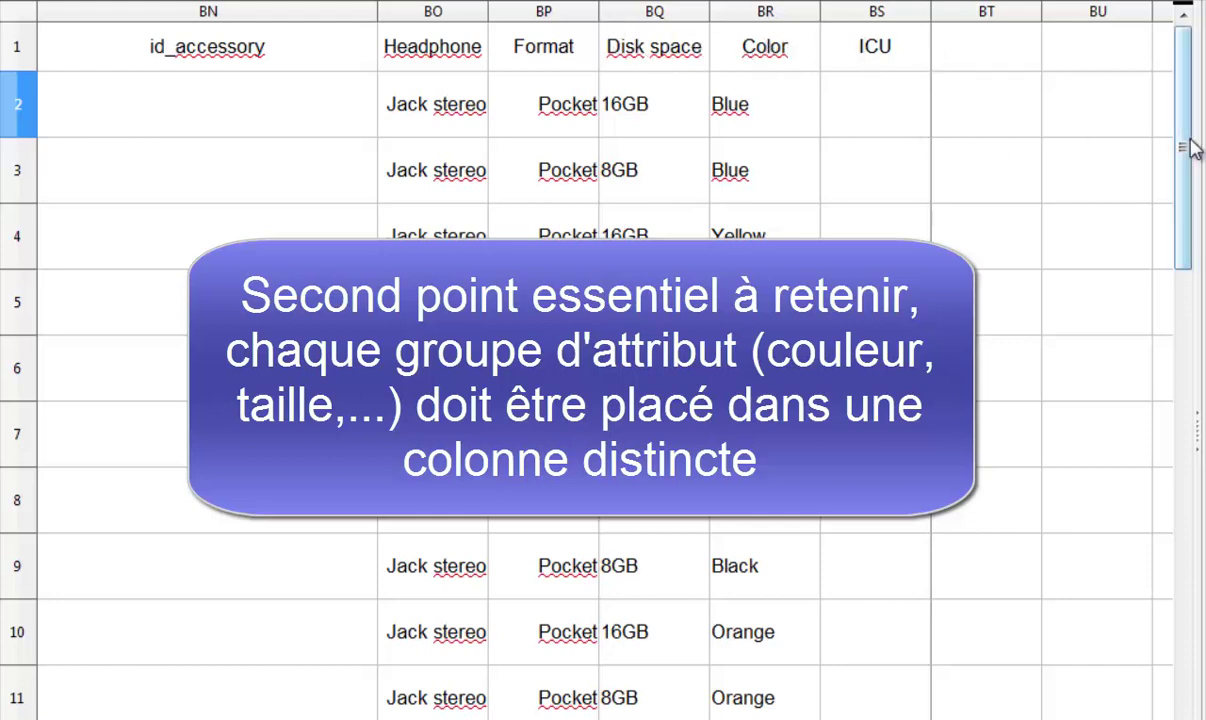
{"action": "left_click_drag", "start_coordinate": [1192, 140], "coordinate": [1191, 108]}
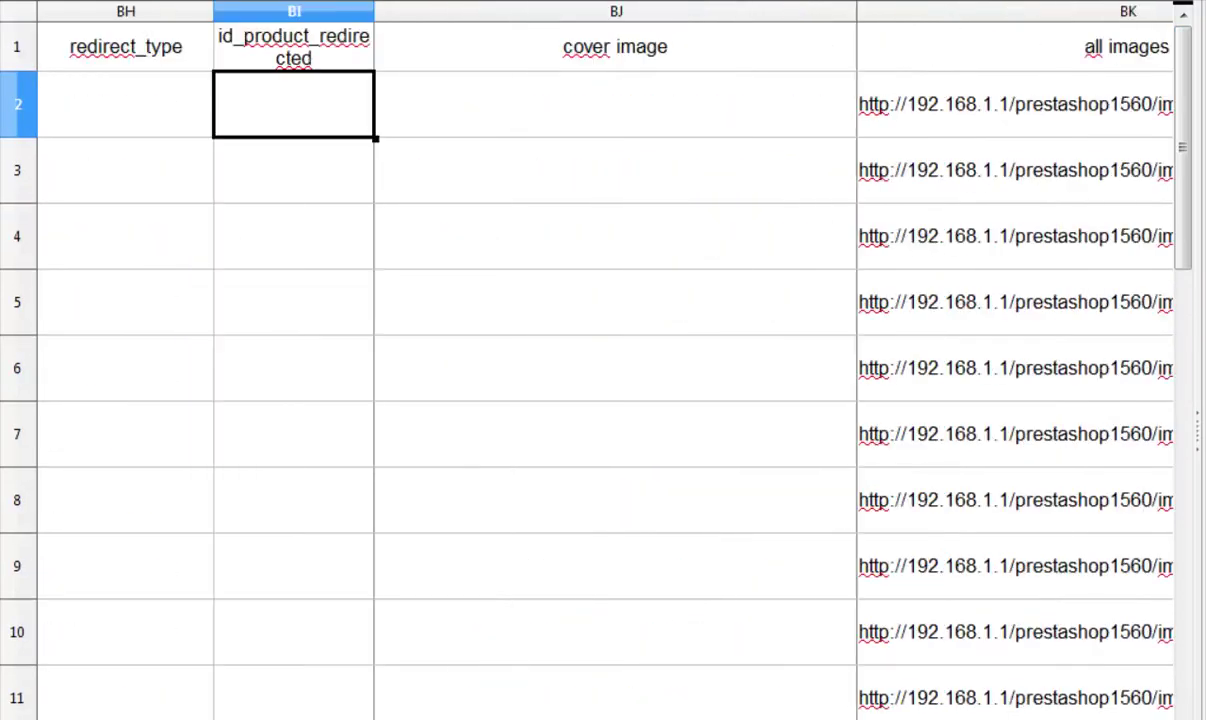
{"action": "scroll", "coordinate": [600, 360], "scroll_direction": "right", "scroll_amount": 5}
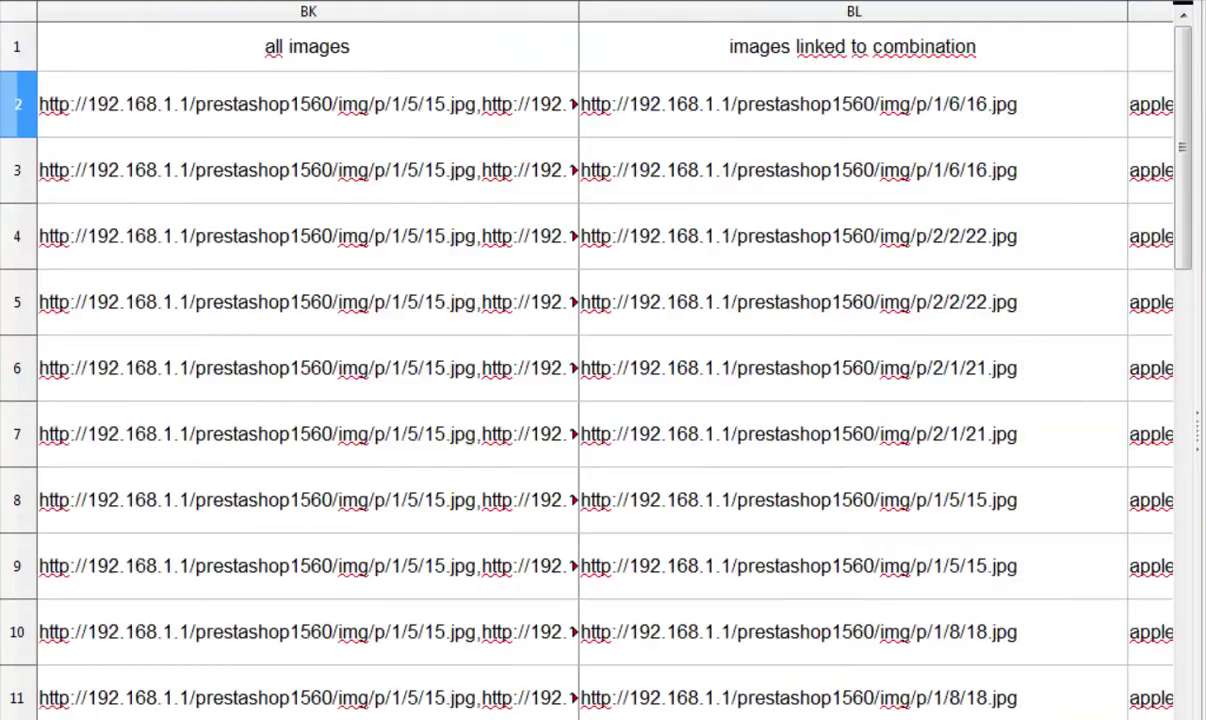
{"action": "scroll", "coordinate": [600, 360], "scroll_direction": "left", "scroll_amount": 1}
{"action": "scroll", "coordinate": [306, 130], "scroll_direction": "down", "scroll_amount": 3}
{"action": "scroll", "coordinate": [344, 125], "scroll_direction": "up", "scroll_amount": 3}
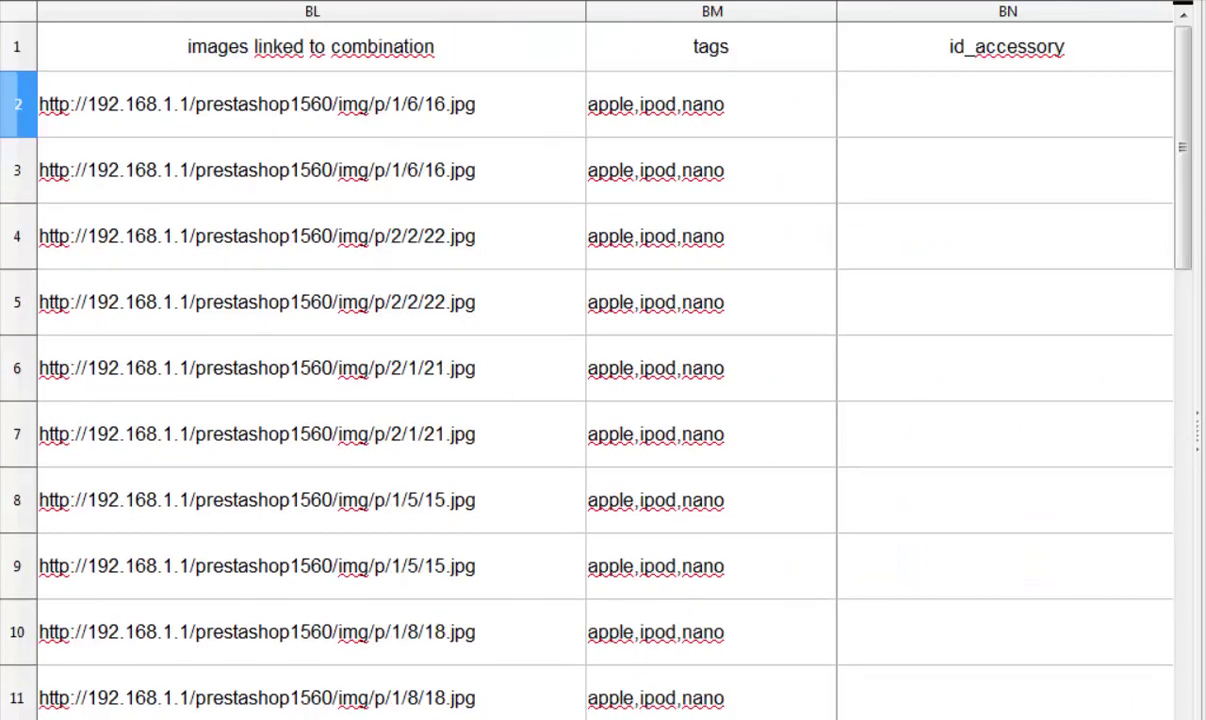
{"action": "scroll", "coordinate": [600, 360], "scroll_direction": "left", "scroll_amount": 1}
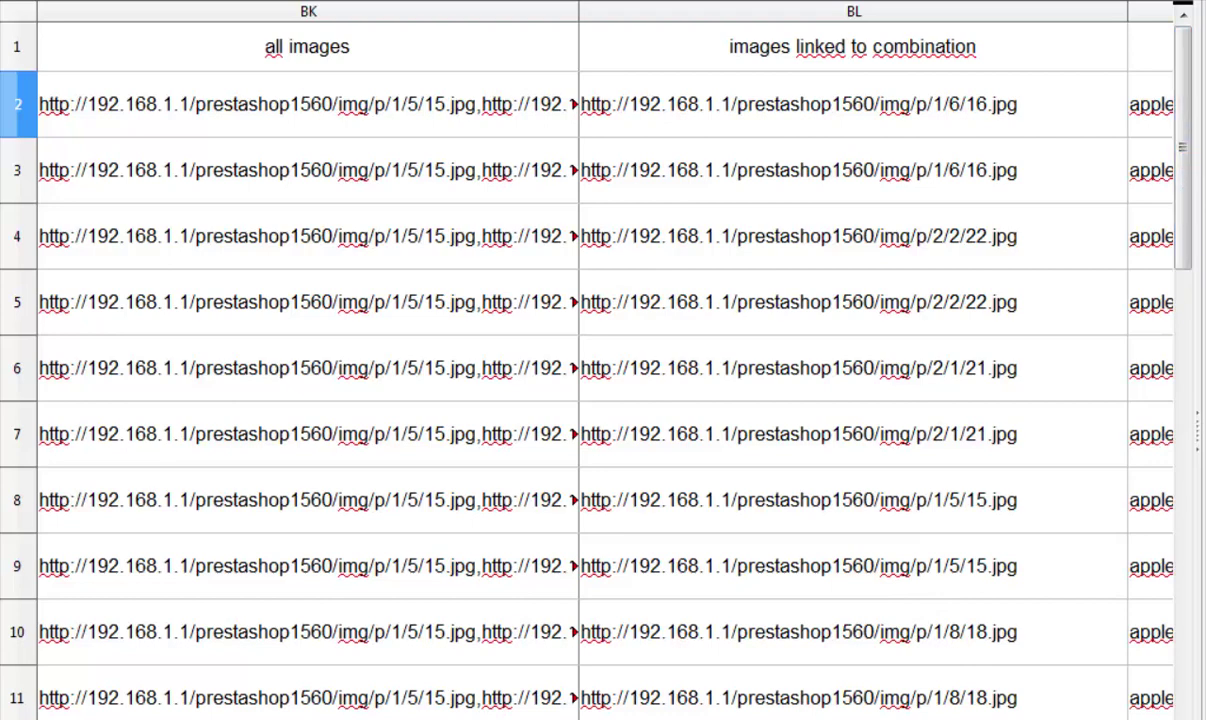
{"action": "scroll", "coordinate": [603, 360], "scroll_direction": "left", "scroll_amount": 20}
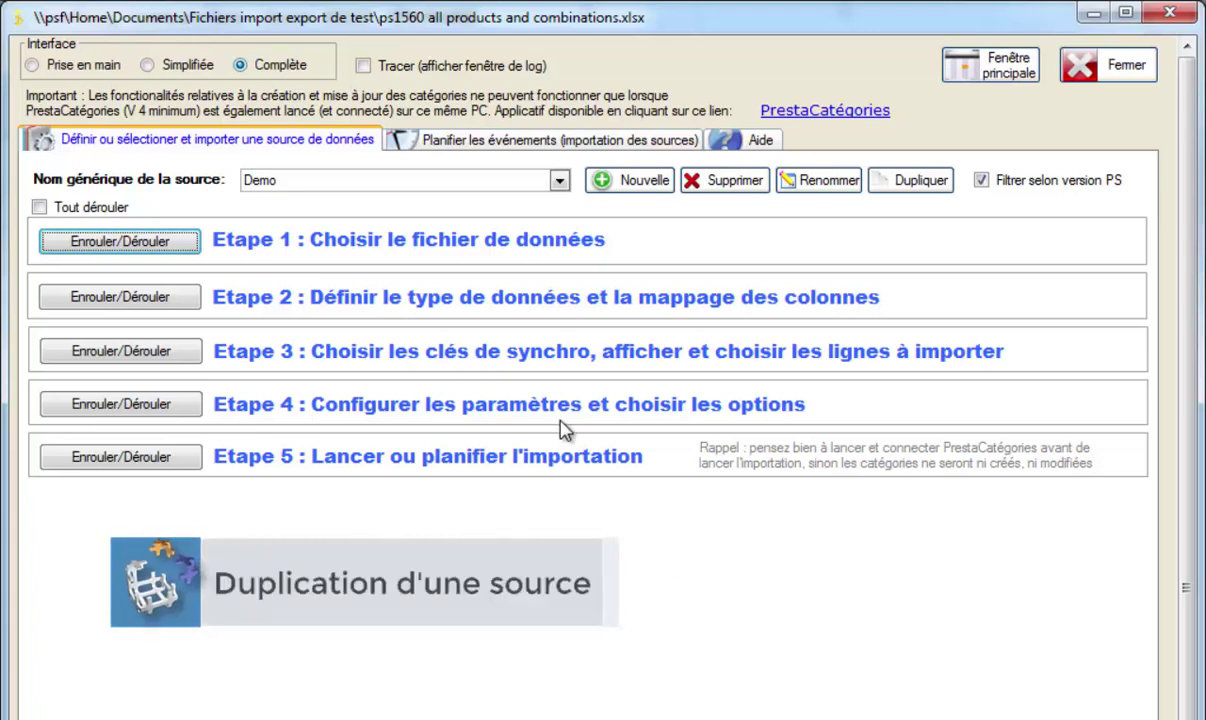
- Switch to the data import window and duplicate the Demo source definition
{"action": "mouse_move", "coordinate": [296, 202]}
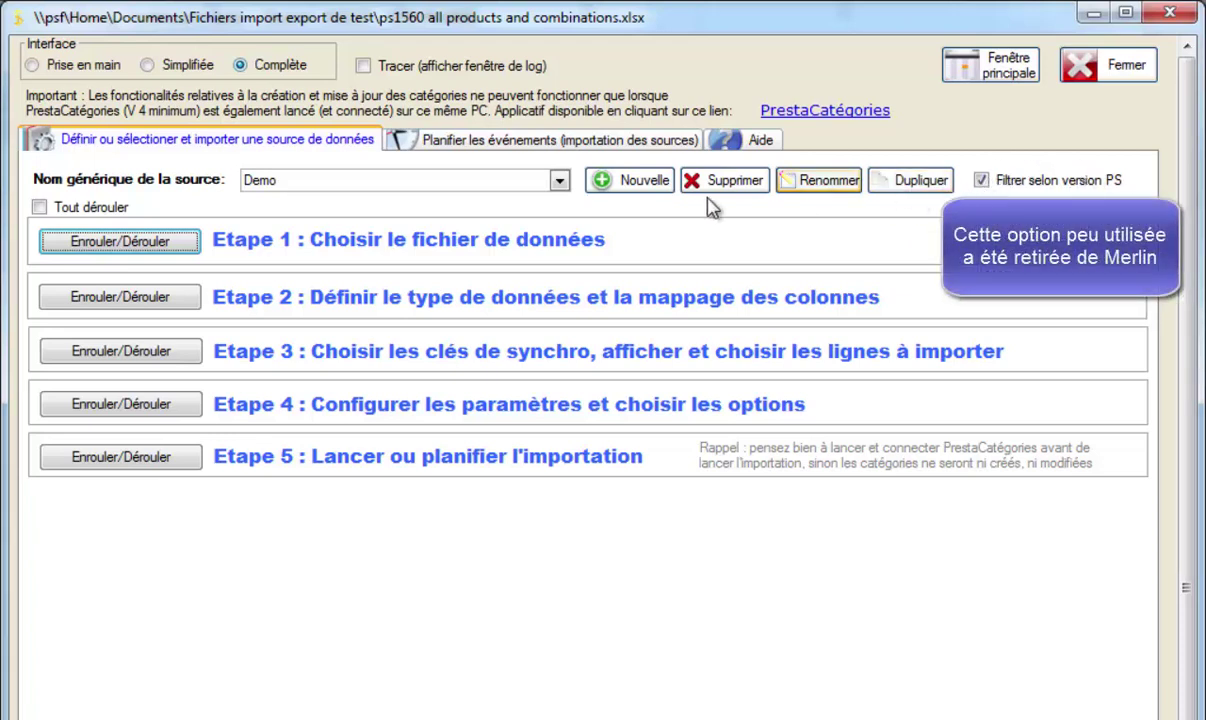
{"action": "left_click", "coordinate": [560, 181]}
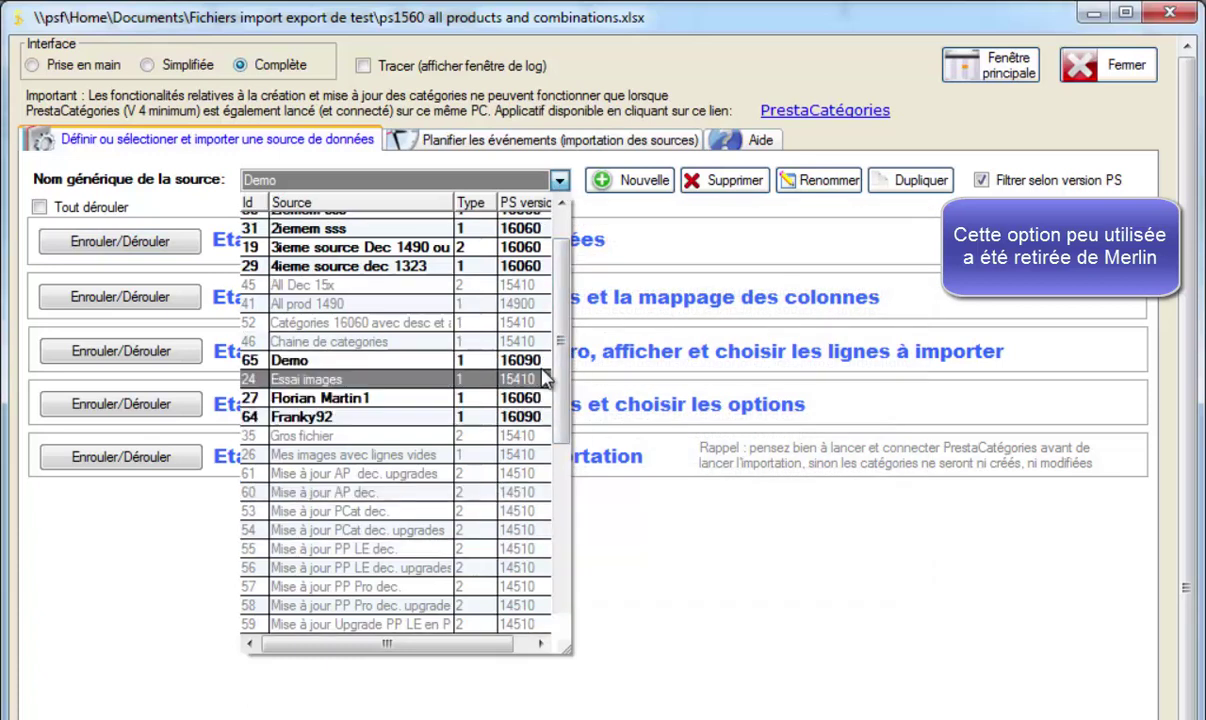
{"action": "left_click", "coordinate": [944, 202]}
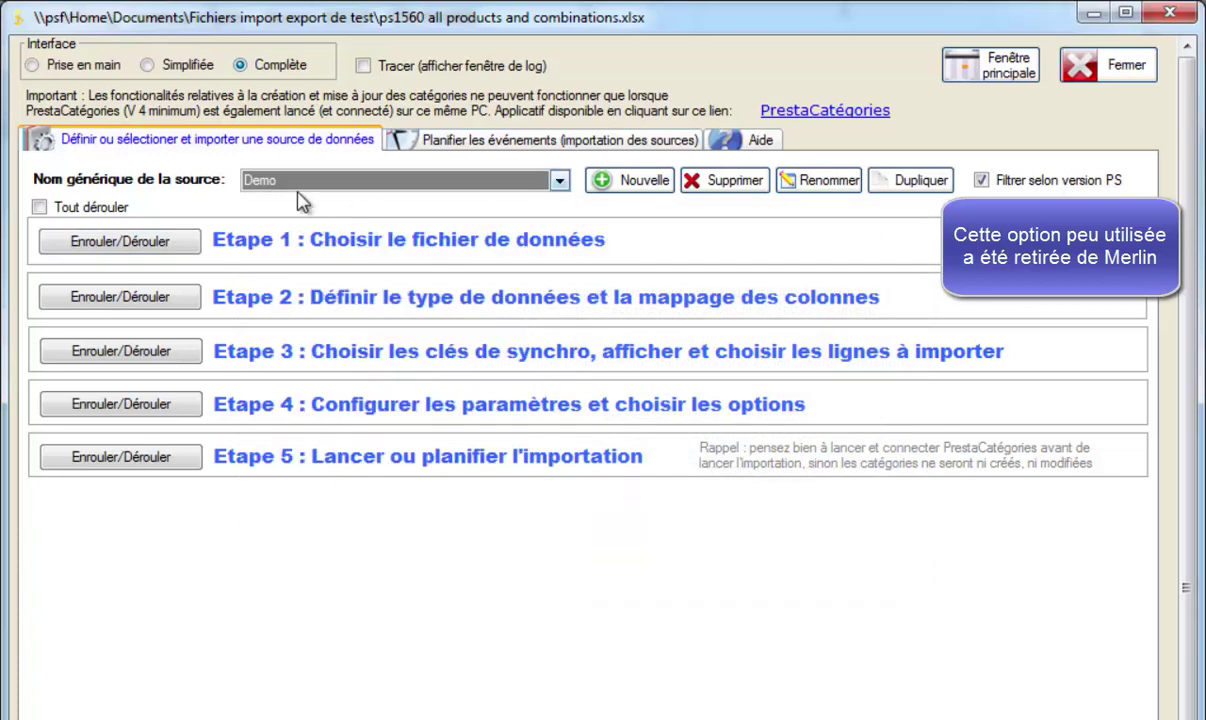
{"action": "left_click", "coordinate": [913, 193]}
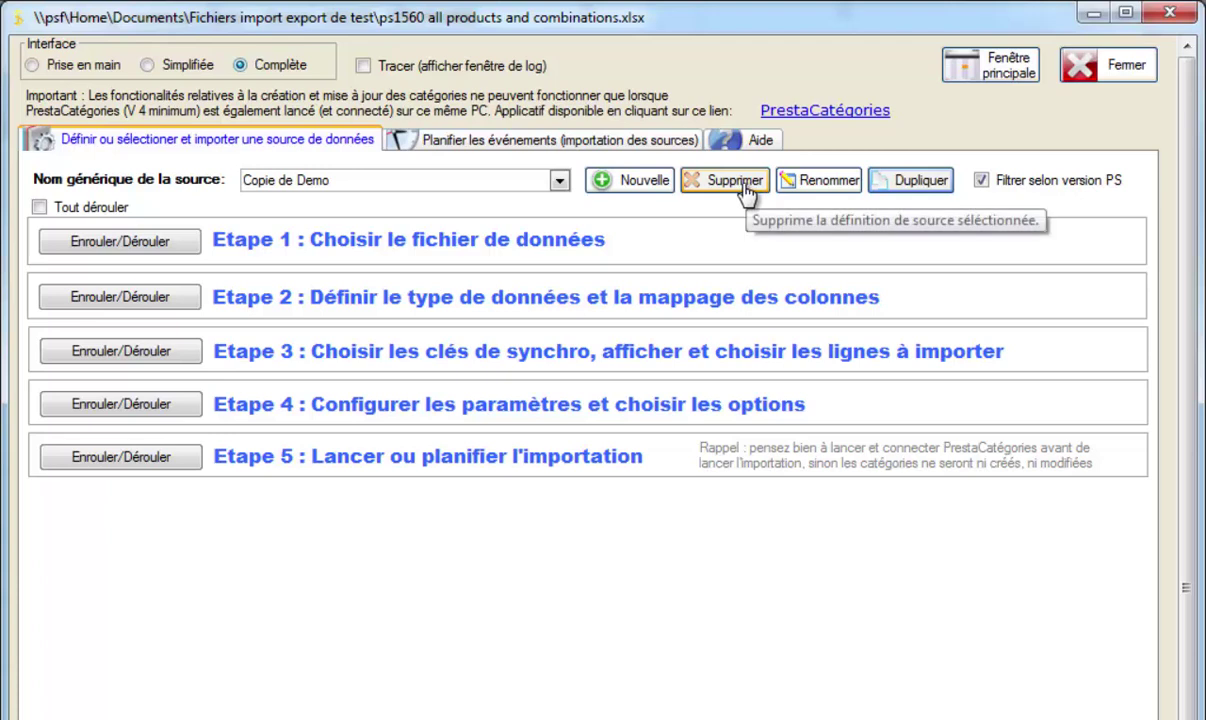
- Rename the duplicated source as Demo phase 2
{"action": "left_click", "coordinate": [810, 180]}
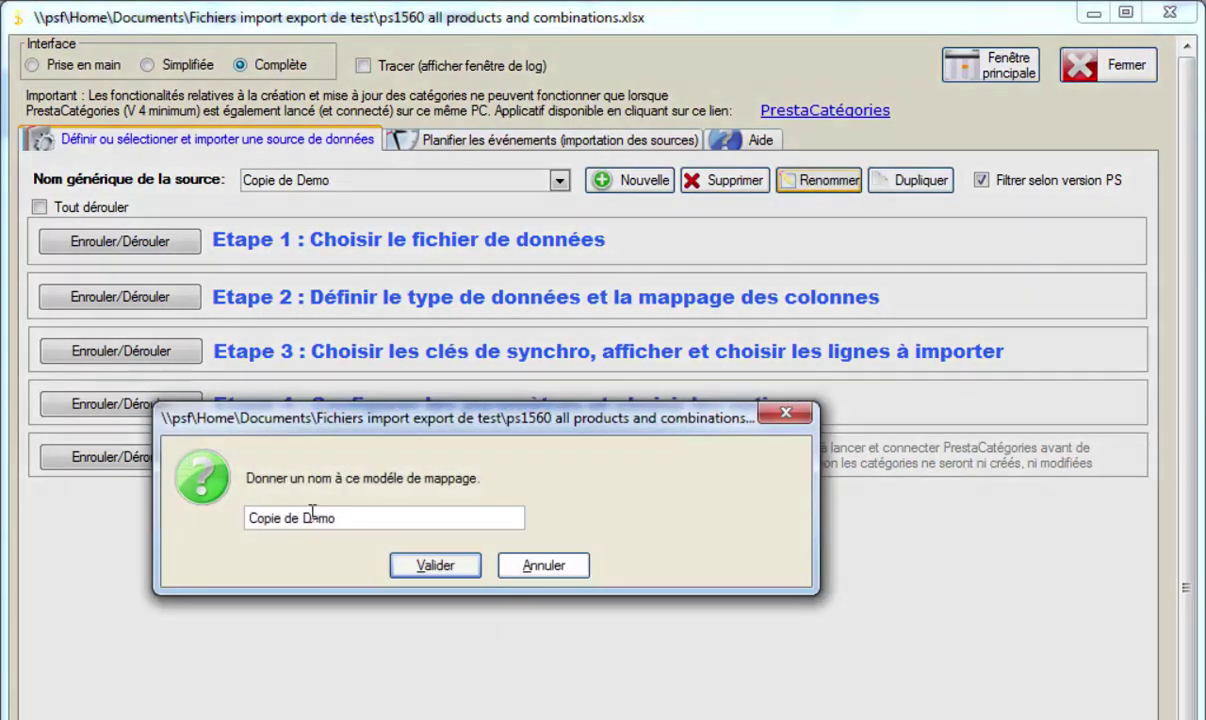
{"action": "left_click_drag", "start_coordinate": [294, 522], "coordinate": [172, 530]}
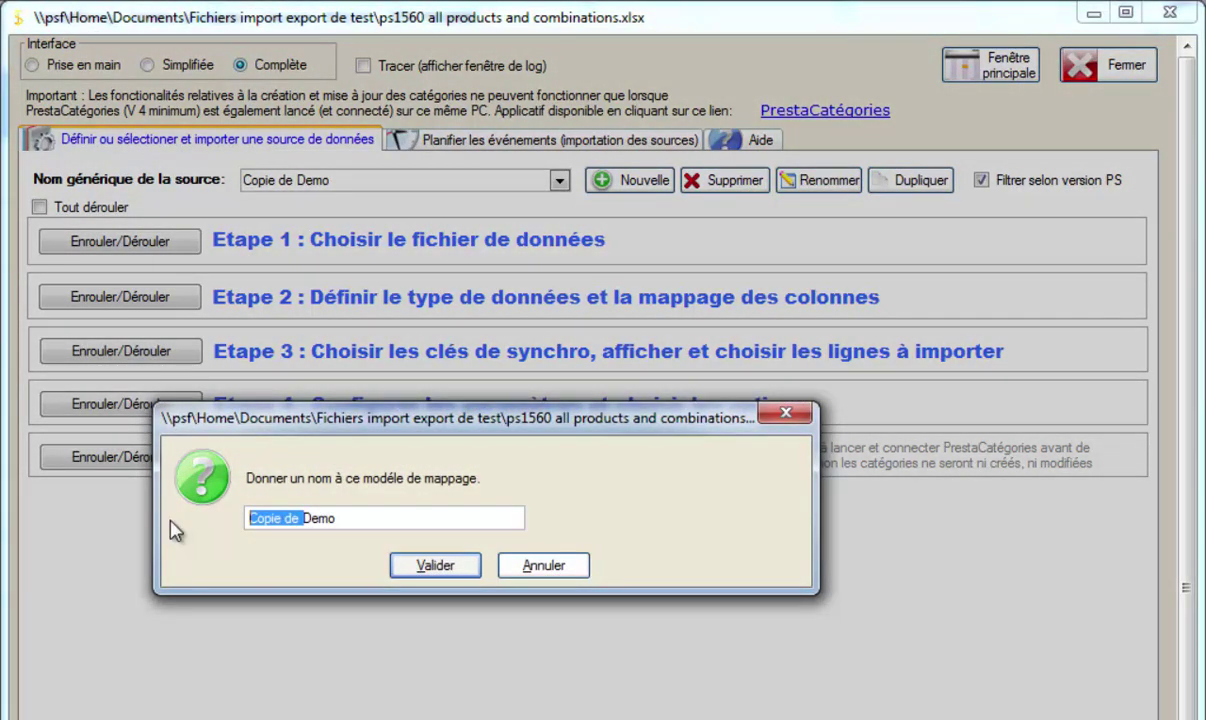
{"action": "key", "text": "Delete"}
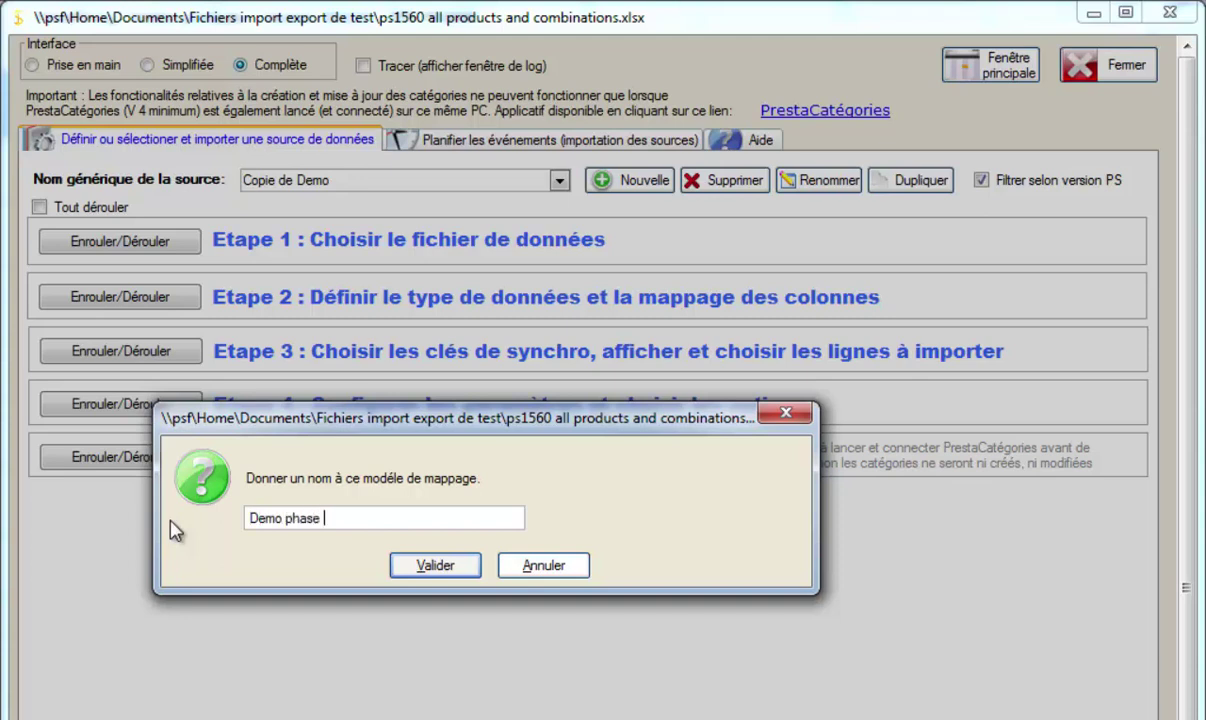
{"action": "type", "text": "phase 2"}
{"action": "left_click", "coordinate": [435, 565]}
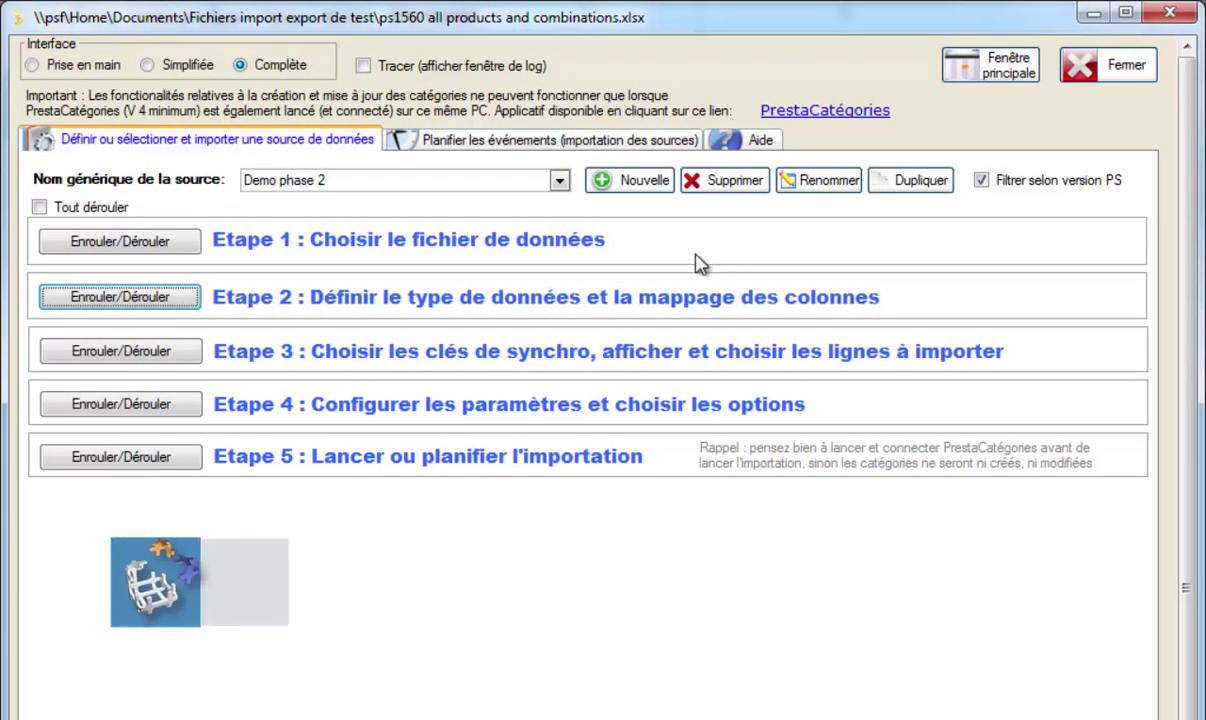
- In Etape 1, set the file name auto-dating option of the source to Non
{"action": "left_click", "coordinate": [127, 247]}
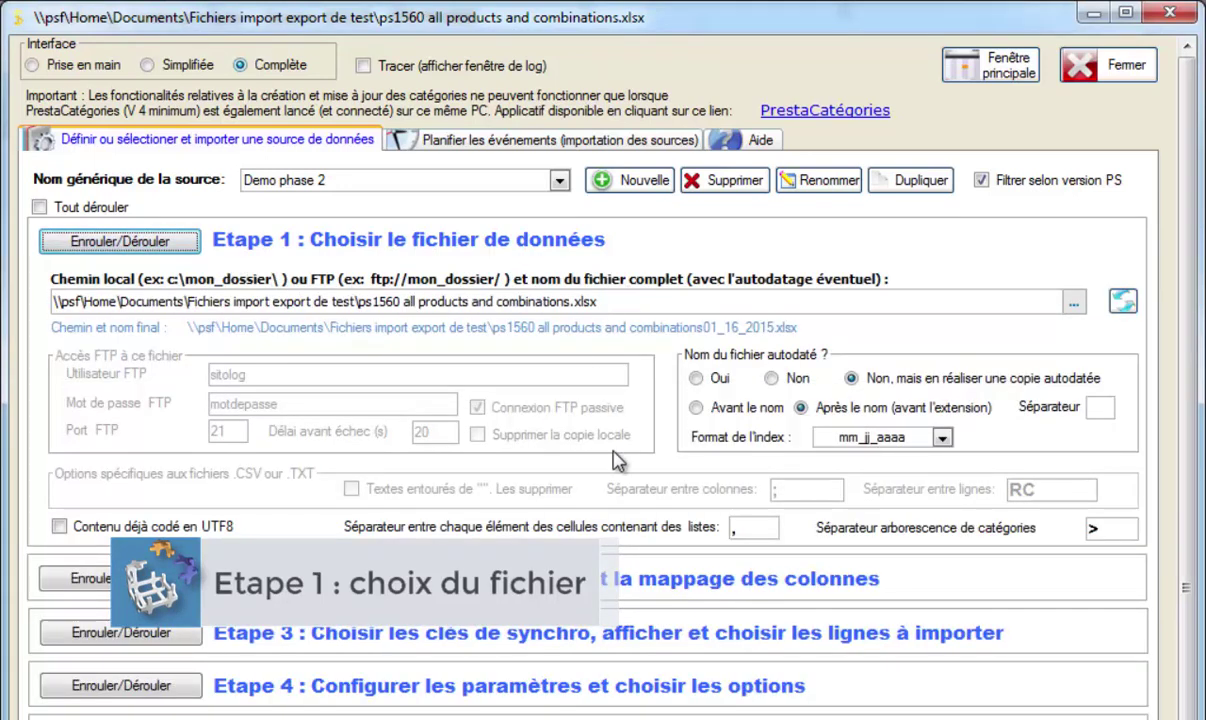
{"action": "left_click", "coordinate": [773, 380]}
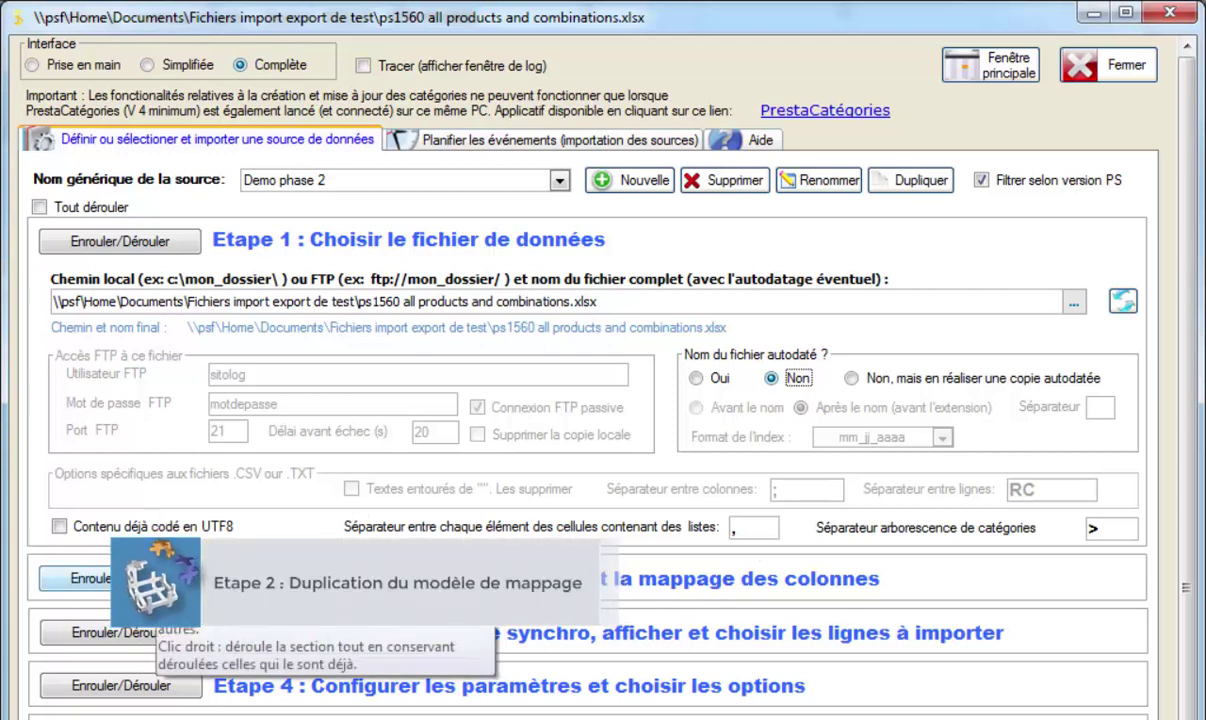
- In Etape 2, set the type of data to process to Déclinaisons
{"action": "left_click", "coordinate": [110, 578]}
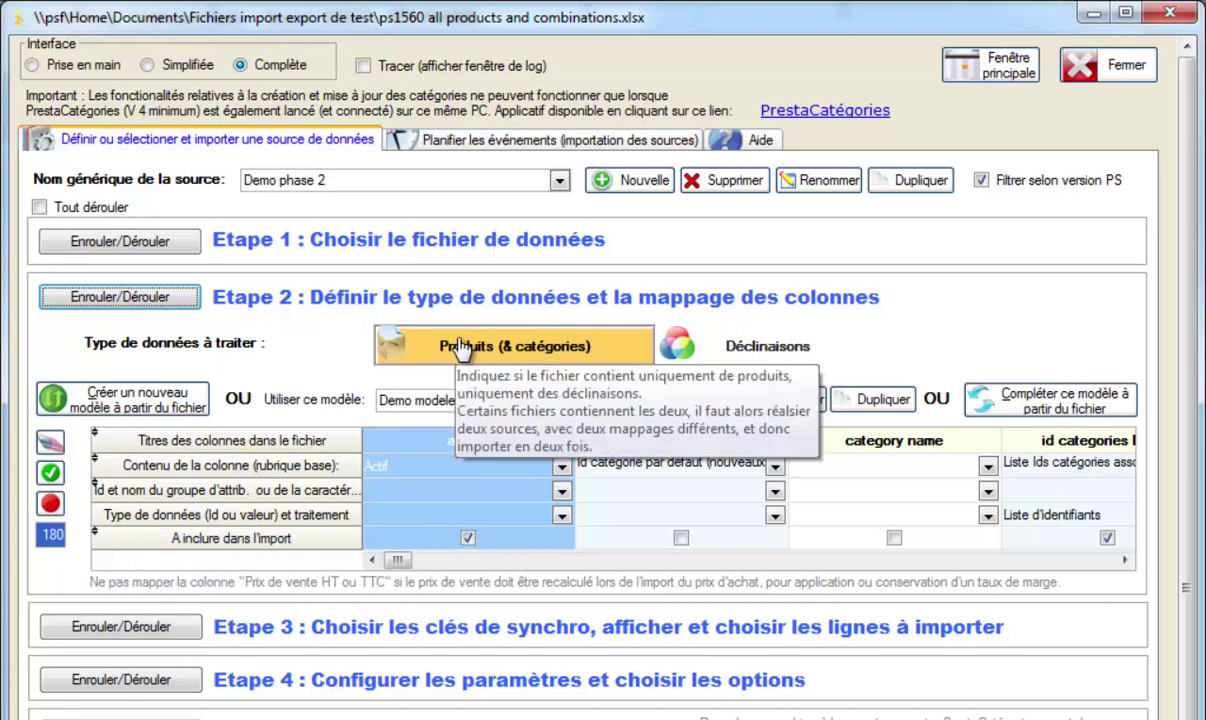
{"action": "left_click", "coordinate": [768, 348]}
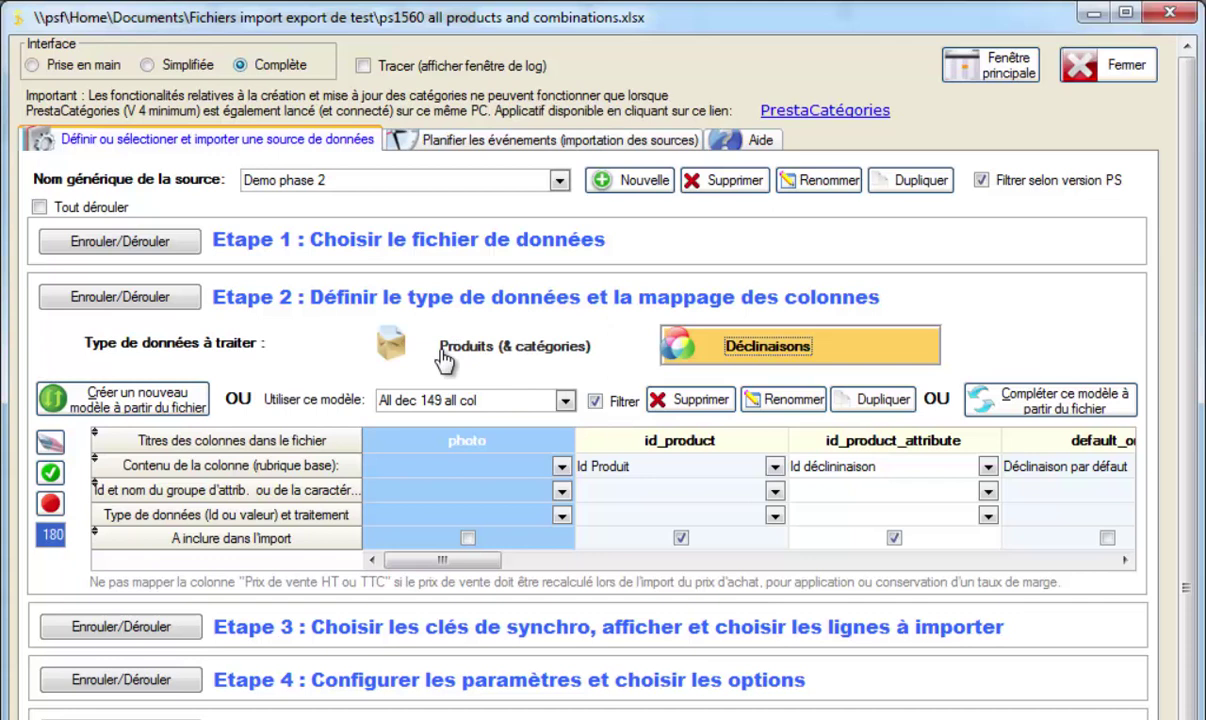
- Select Demo modele as the column mapping model and duplicate it
{"action": "left_click", "coordinate": [565, 401]}
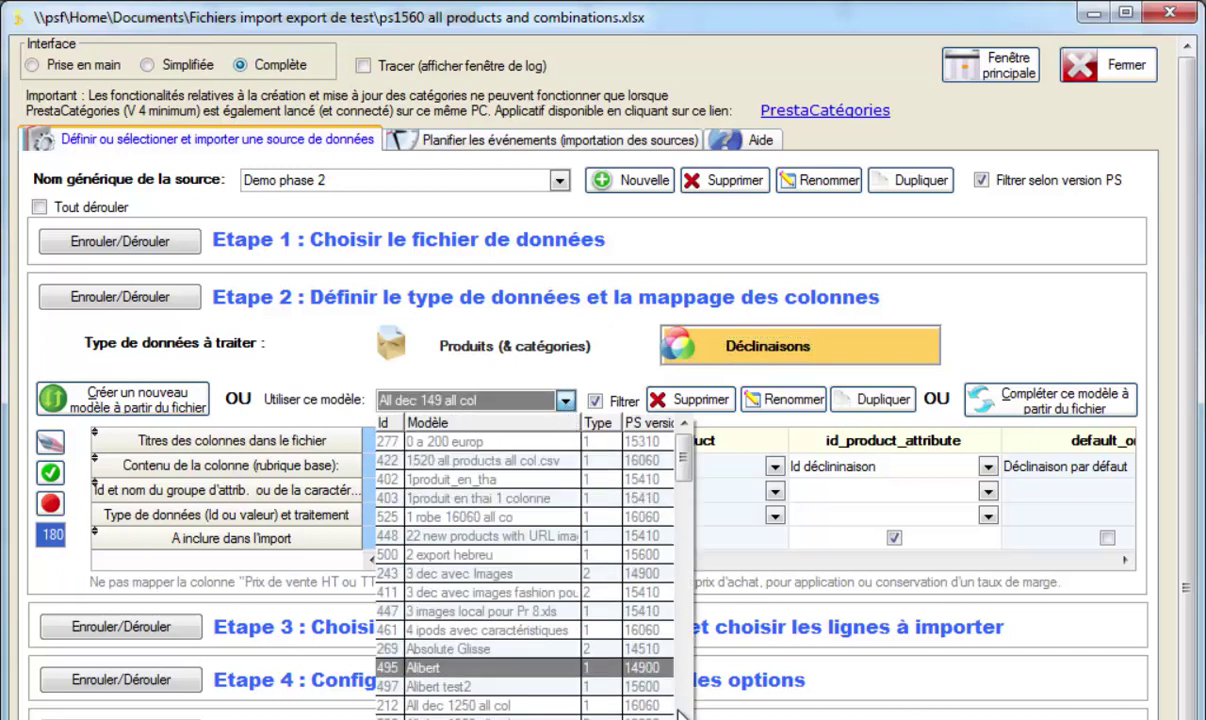
{"action": "left_click_drag", "start_coordinate": [683, 465], "coordinate": [683, 571]}
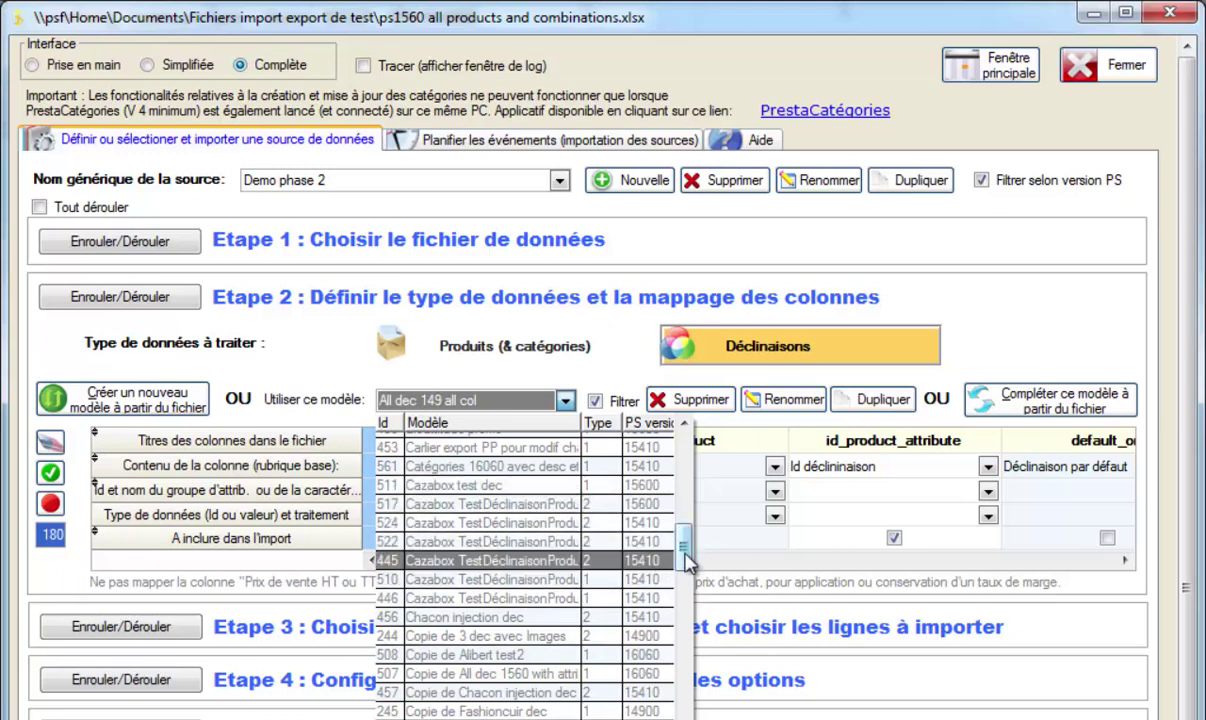
{"action": "left_click_drag", "start_coordinate": [683, 566], "coordinate": [684, 584]}
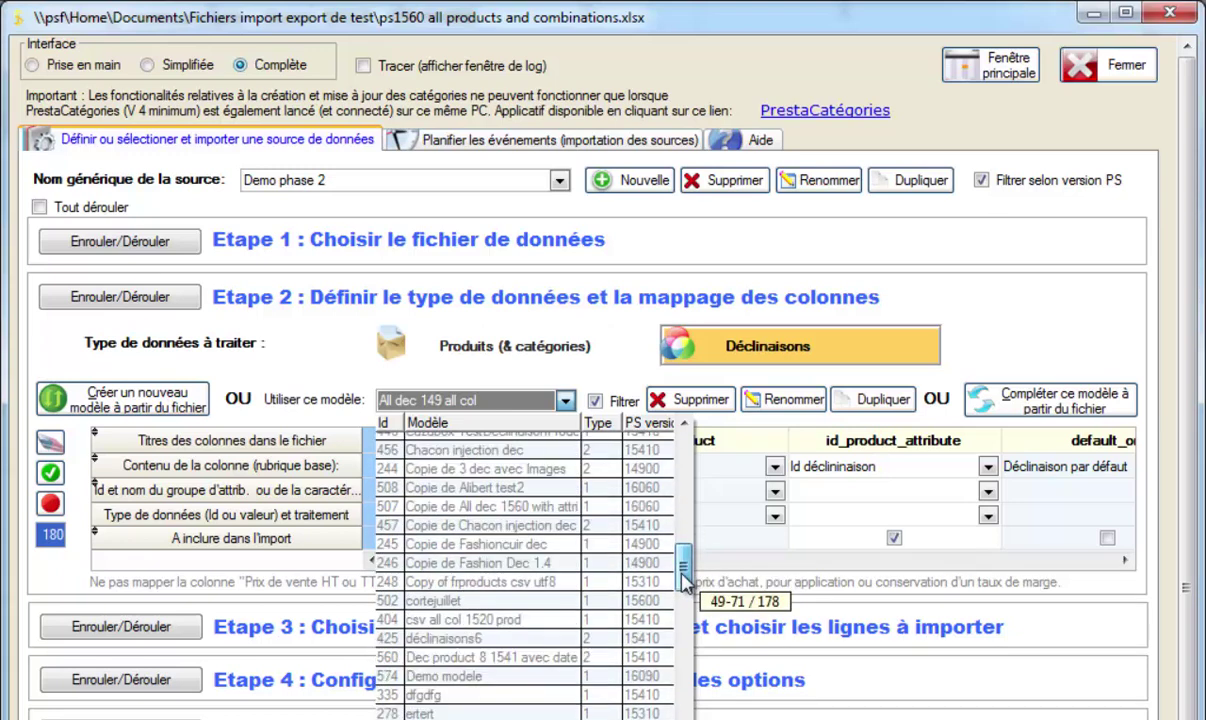
{"action": "left_click", "coordinate": [460, 680]}
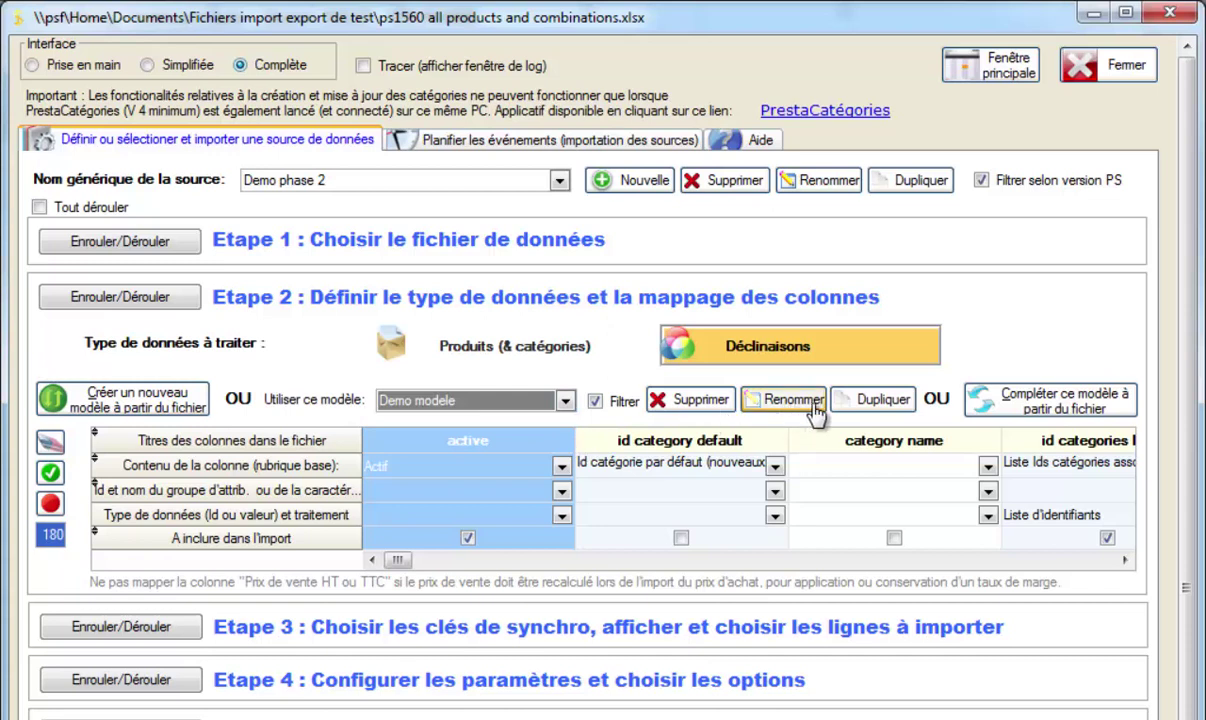
{"action": "left_click", "coordinate": [867, 402]}
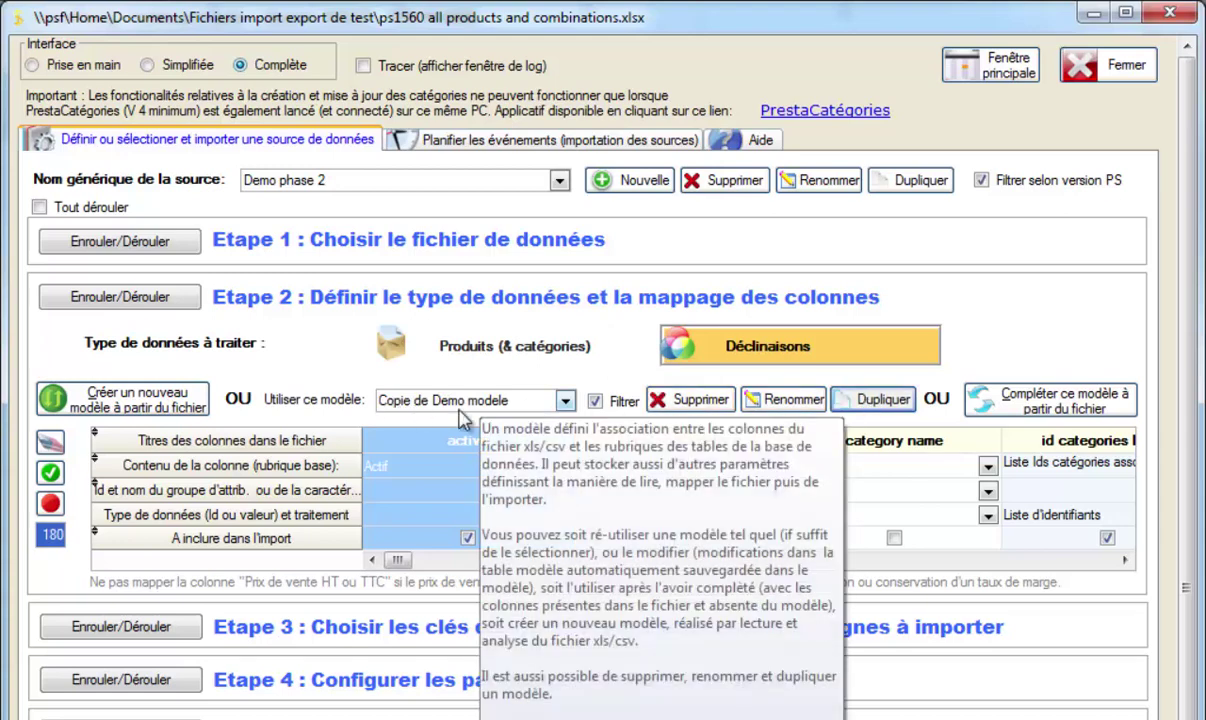
- Rename the duplicated mapping model as Demo modele phase 2
{"action": "left_click", "coordinate": [784, 399]}
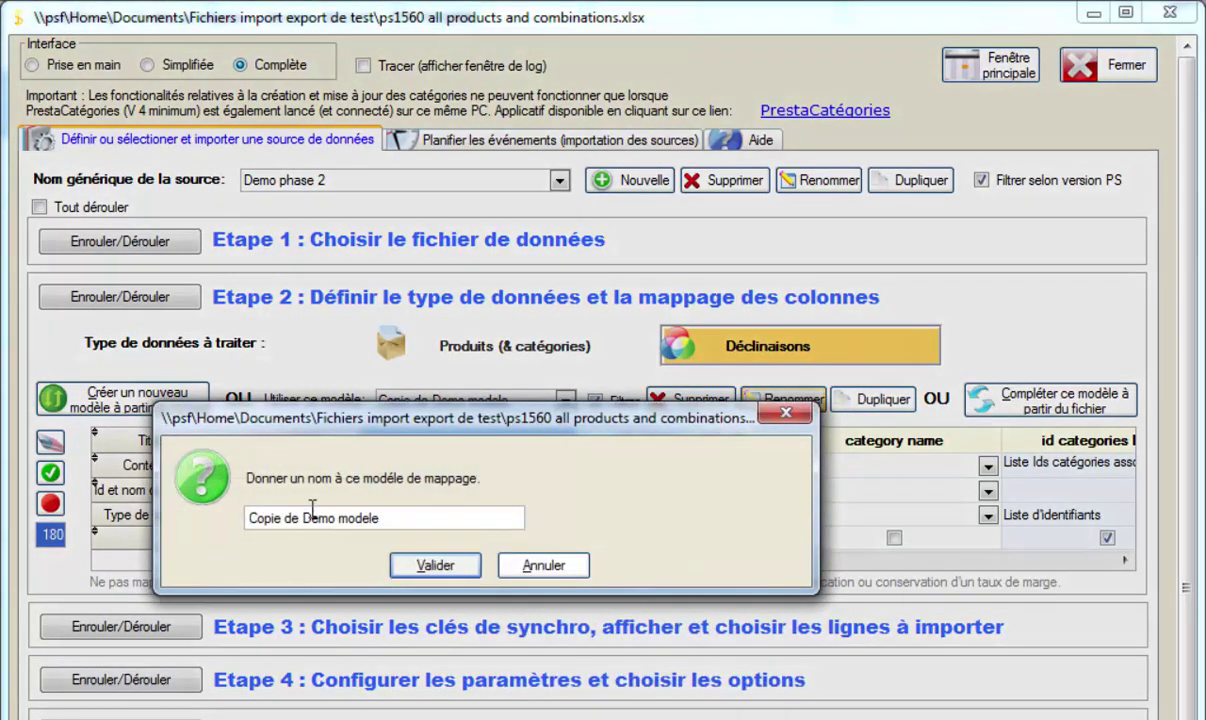
{"action": "left_click_drag", "start_coordinate": [312, 509], "coordinate": [172, 528]}
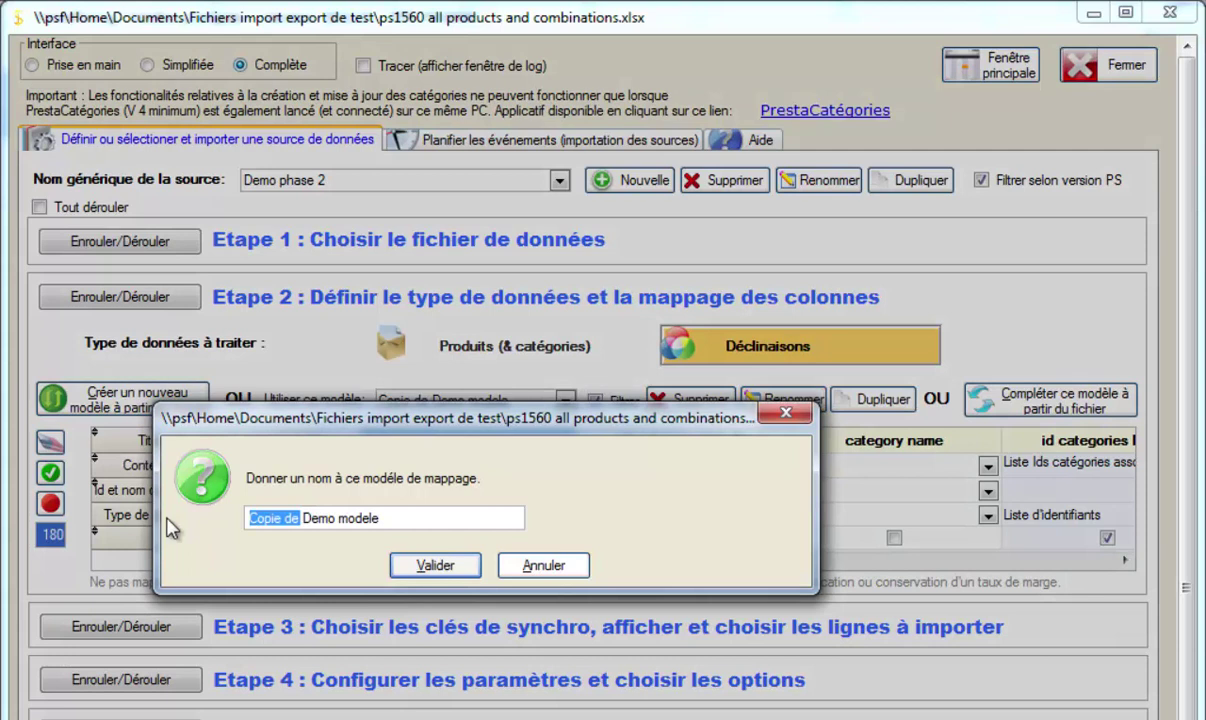
{"action": "key", "text": "BackSpace"}
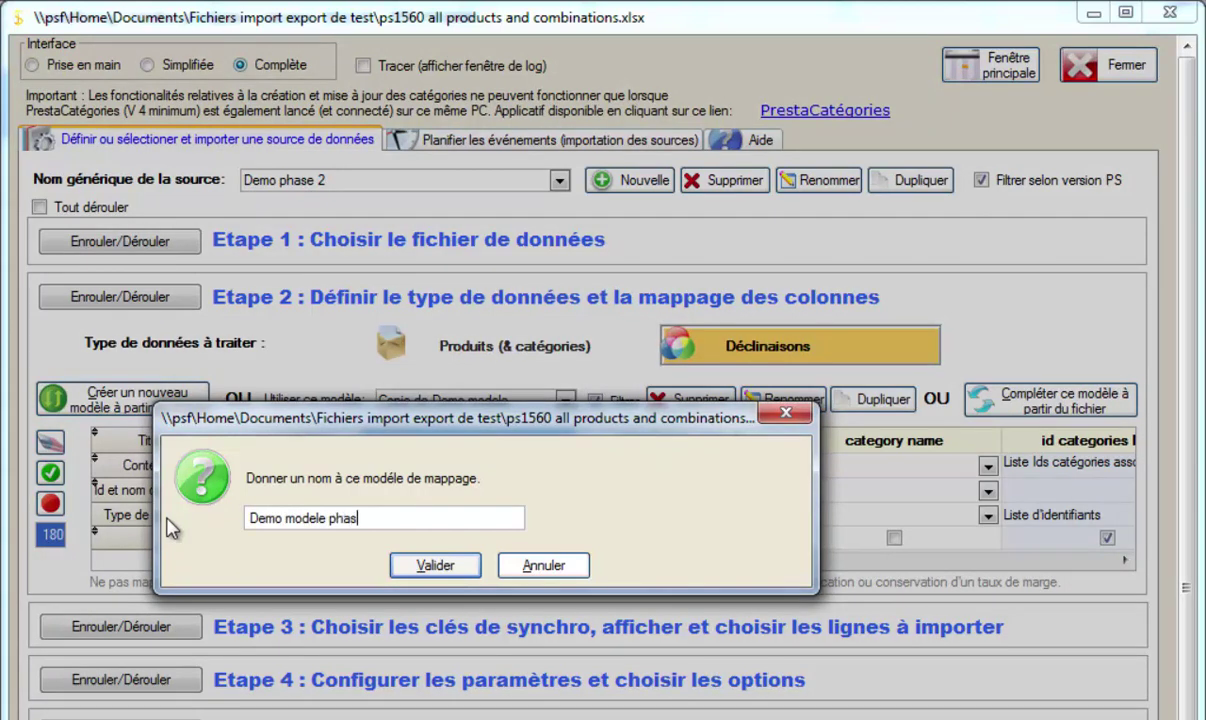
{"action": "left_click", "coordinate": [458, 567]}
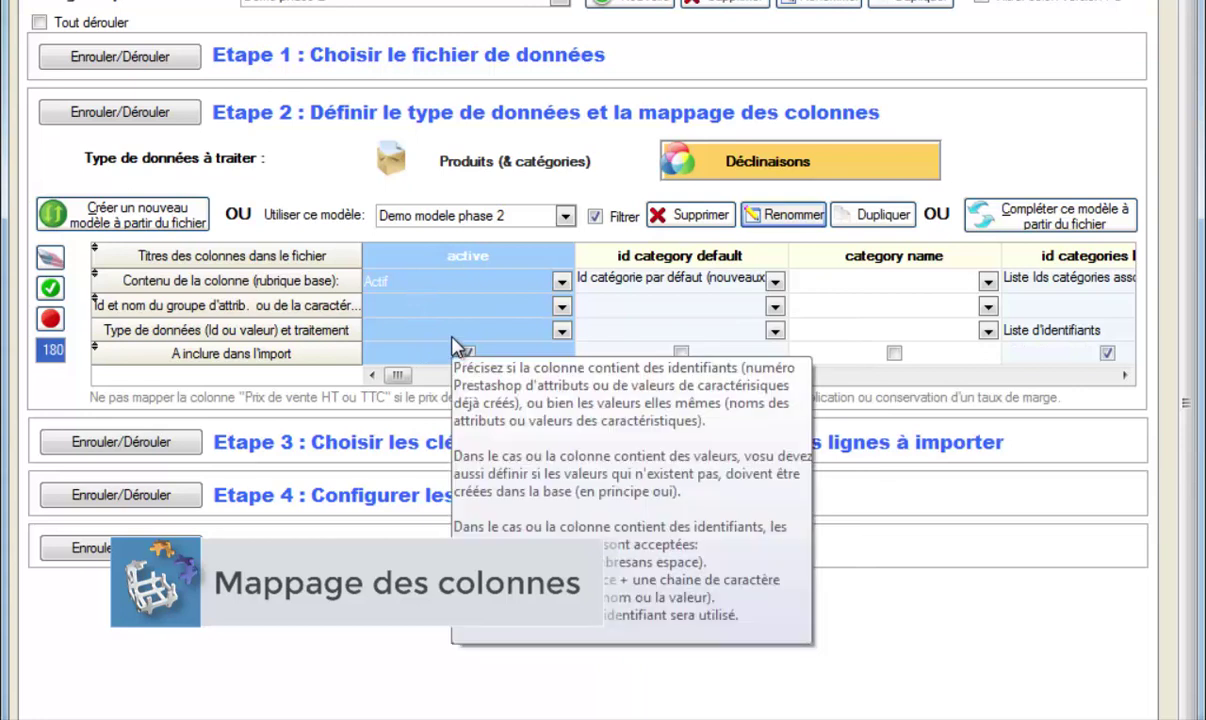
- Exclude the active, id categories linked and path columns from the import
{"action": "left_click", "coordinate": [468, 354]}
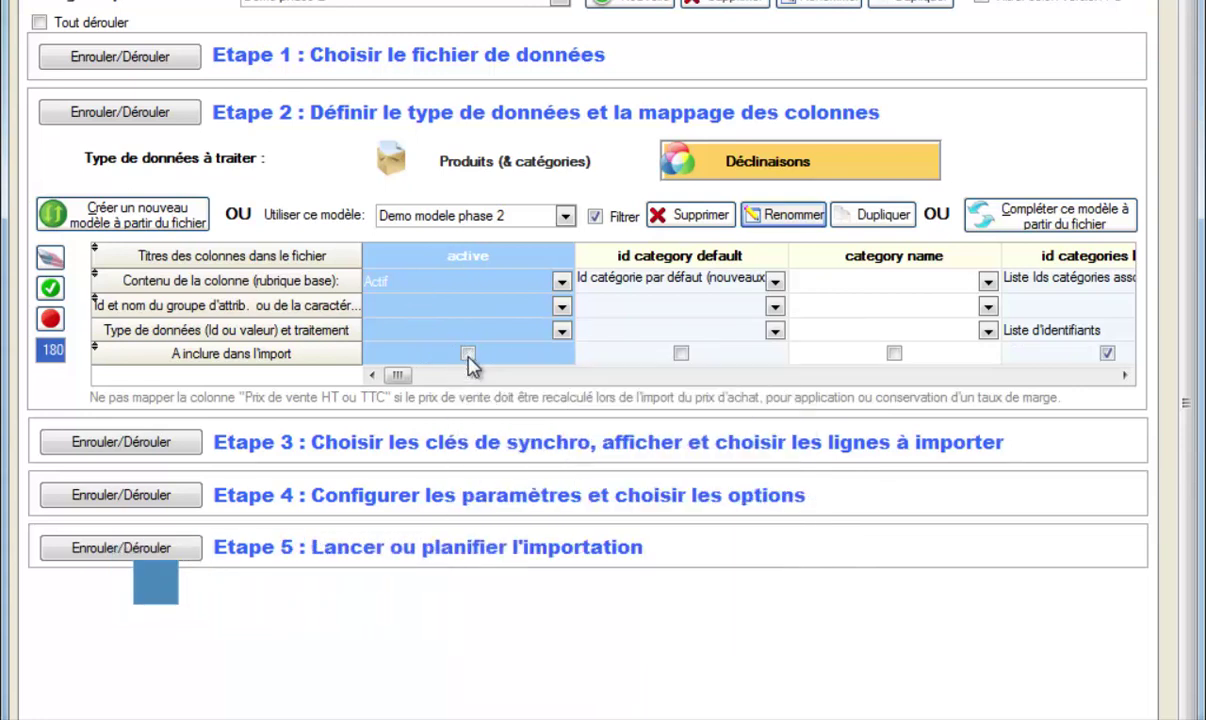
{"action": "left_click_drag", "start_coordinate": [397, 376], "coordinate": [417, 385]}
{"action": "left_click", "coordinate": [681, 354]}
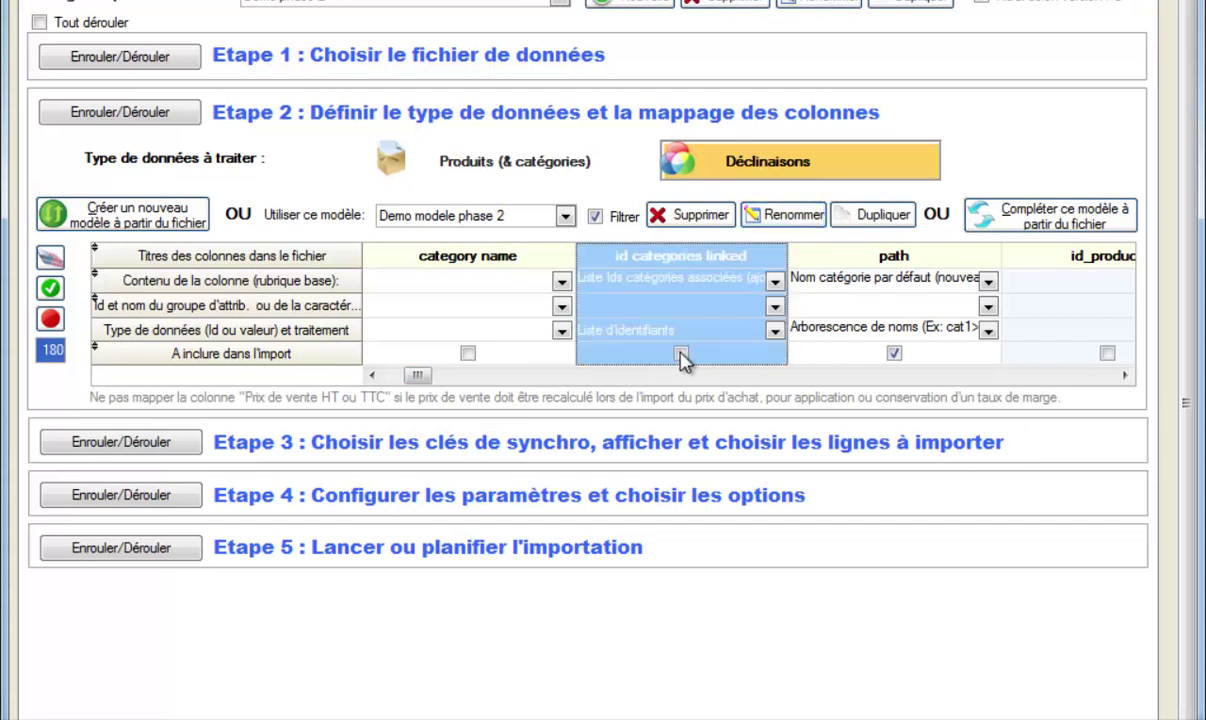
{"action": "left_click", "coordinate": [894, 354]}
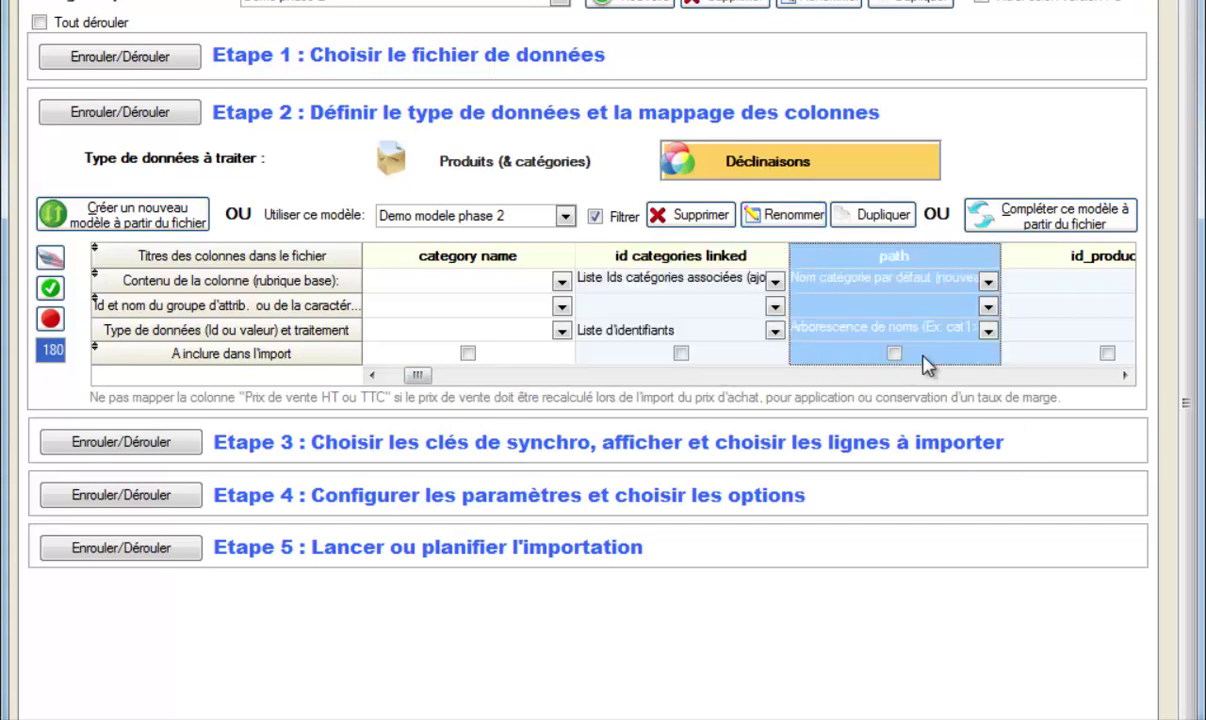
- Clear the database field mapped to the id_product_attribute column
{"action": "left_click", "coordinate": [1126, 377]}
{"action": "left_click", "coordinate": [1126, 377]}
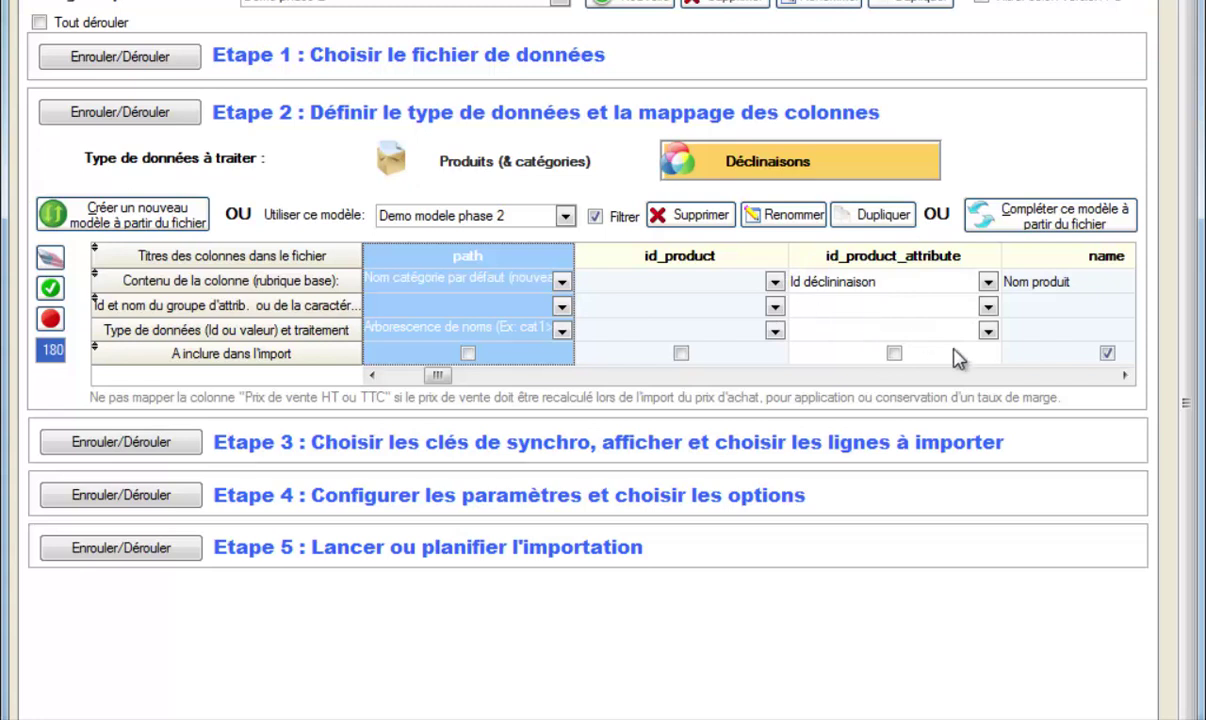
{"action": "left_click", "coordinate": [988, 282]}
{"action": "scroll", "coordinate": [824, 310], "scroll_direction": "up", "scroll_amount": 4}
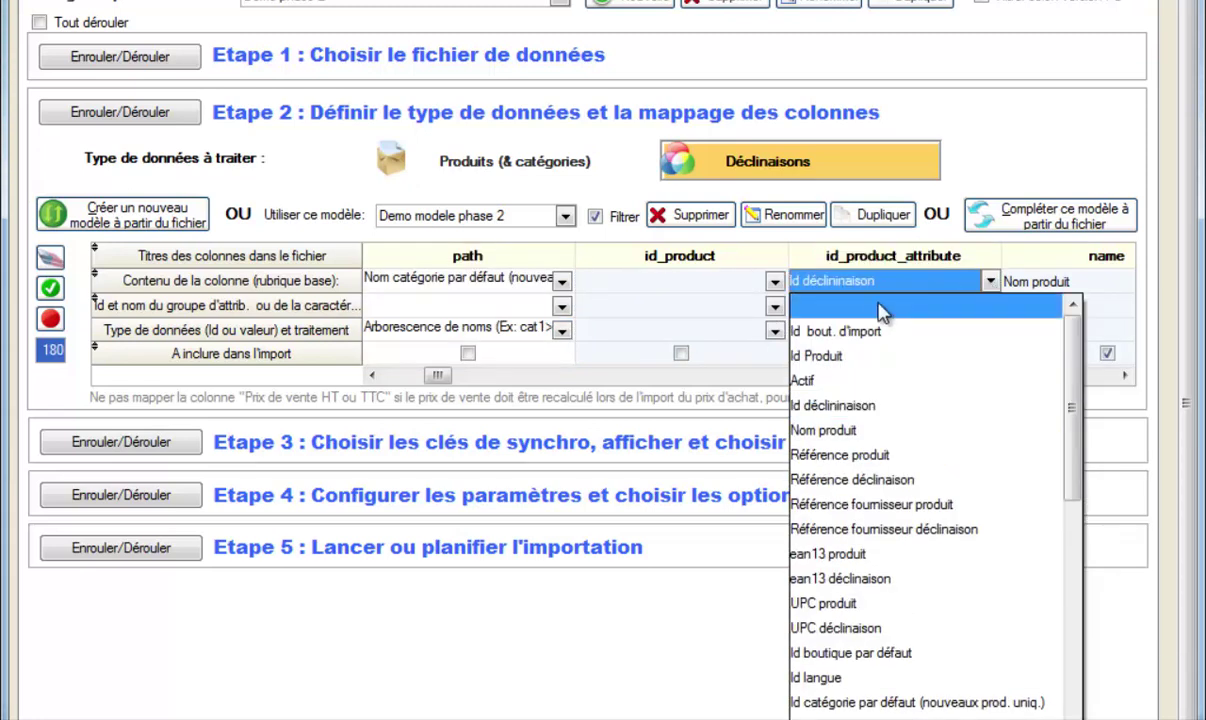
{"action": "left_click", "coordinate": [824, 306]}
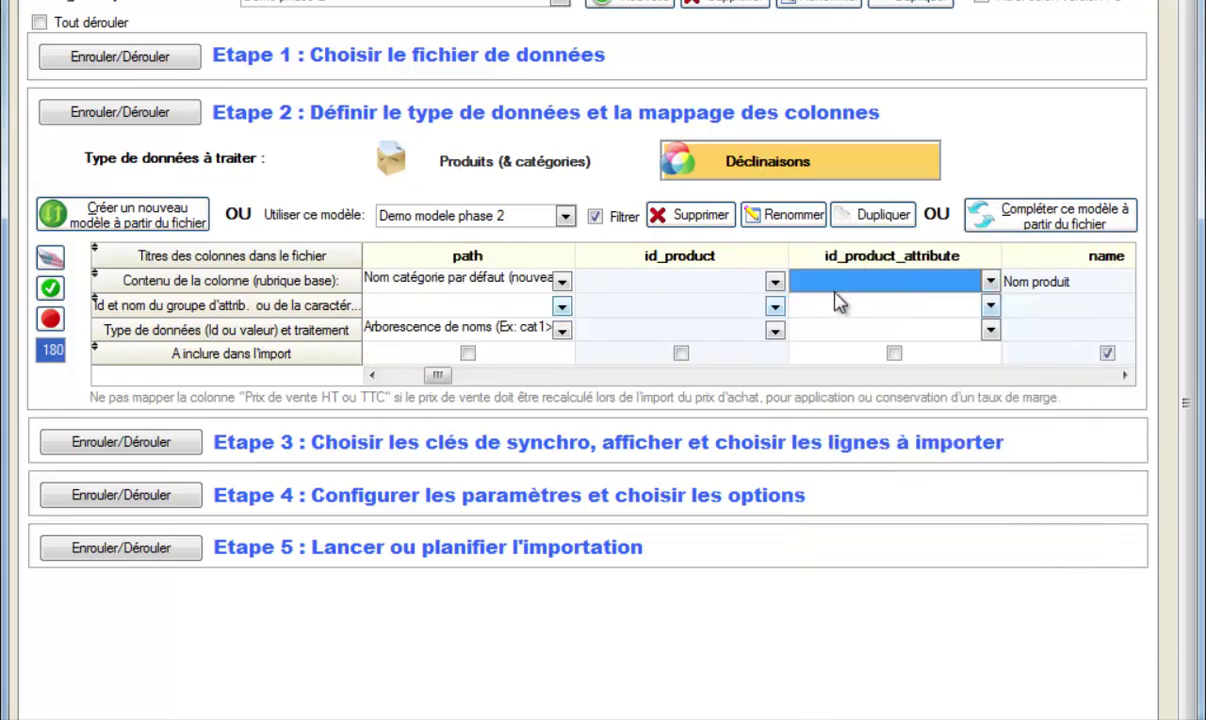
- Exclude the name column from the import and include the reference combinations column
{"action": "left_click", "coordinate": [1125, 376]}
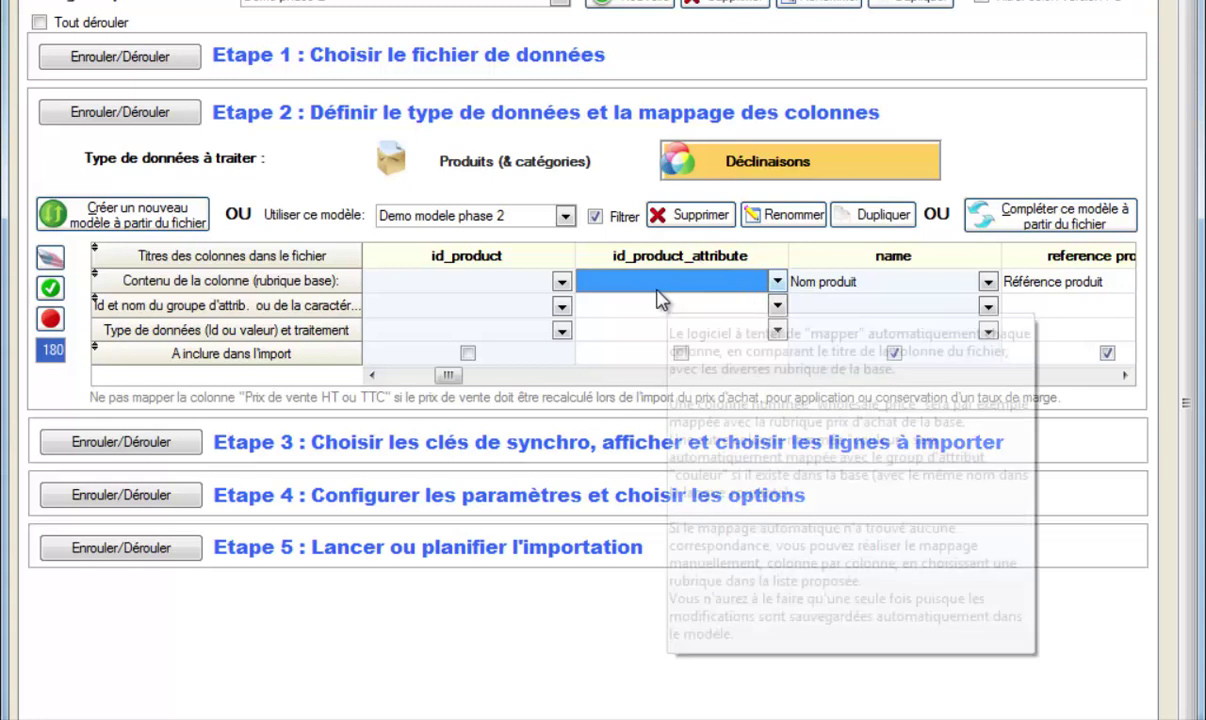
{"action": "left_click", "coordinate": [1125, 376]}
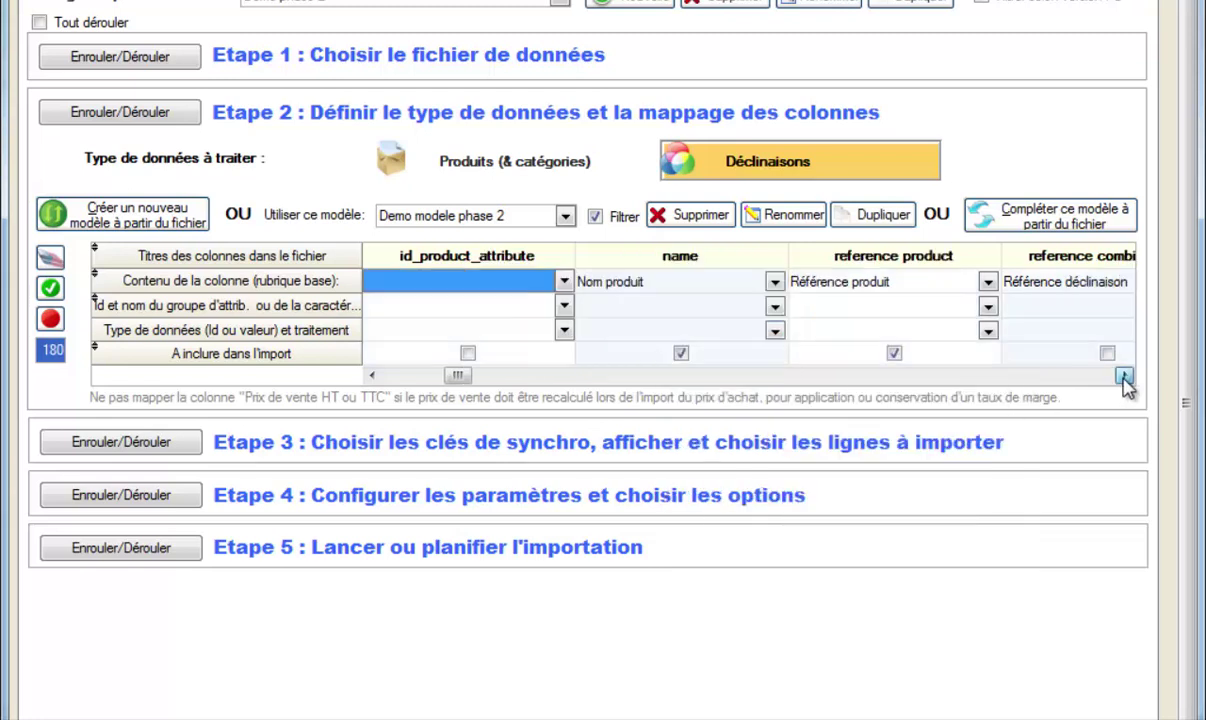
{"action": "left_click", "coordinate": [681, 353]}
{"action": "left_click", "coordinate": [1125, 376]}
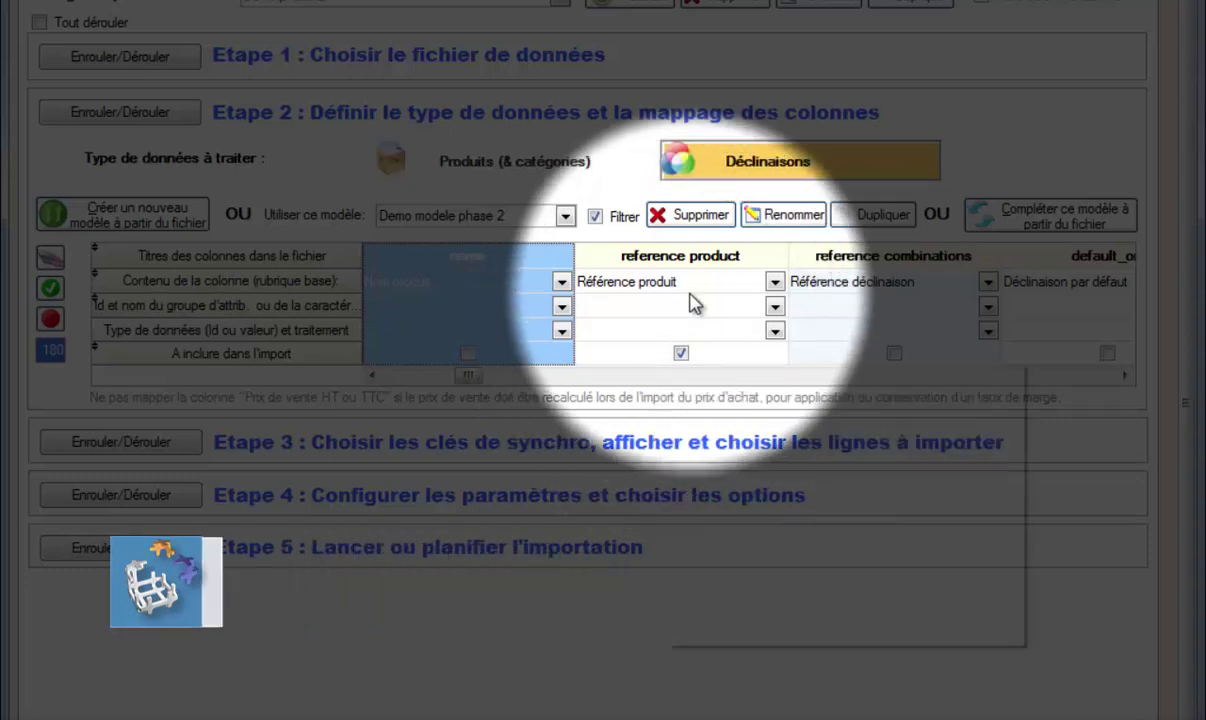
{"action": "left_click", "coordinate": [895, 355]}
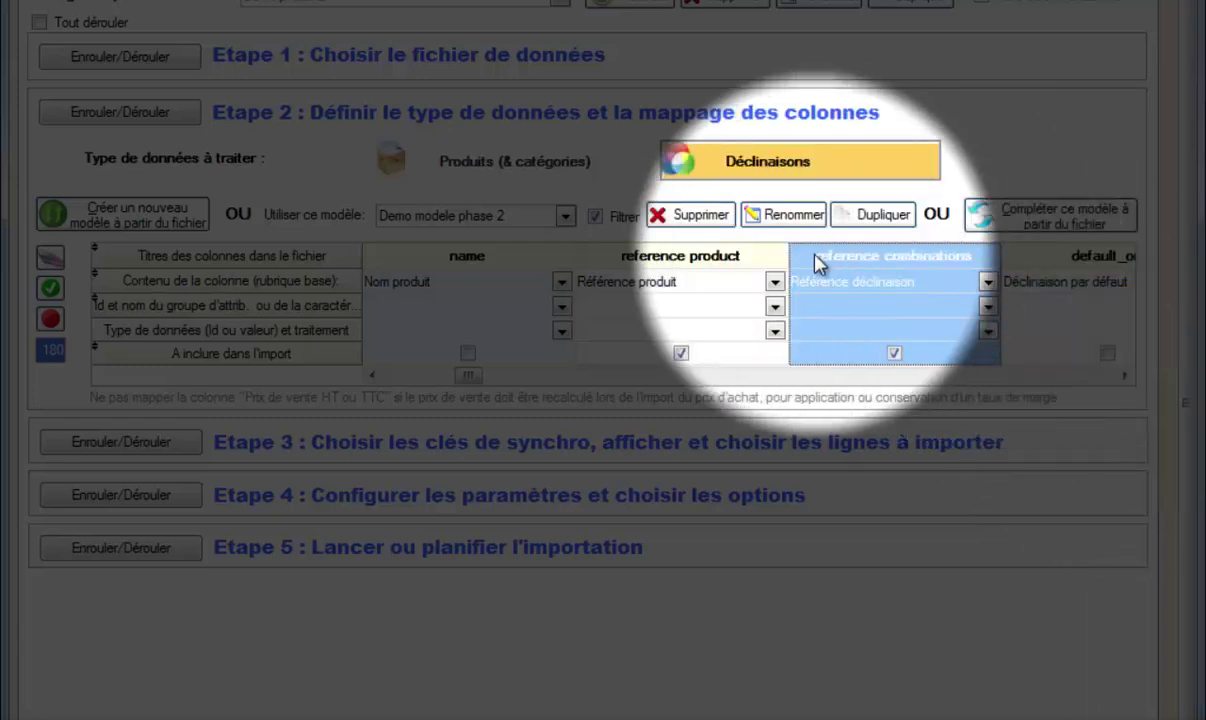
- Include the default_on column, mapped to Déclinaison par défaut, in the import
{"action": "mouse_move", "coordinate": [964, 319]}
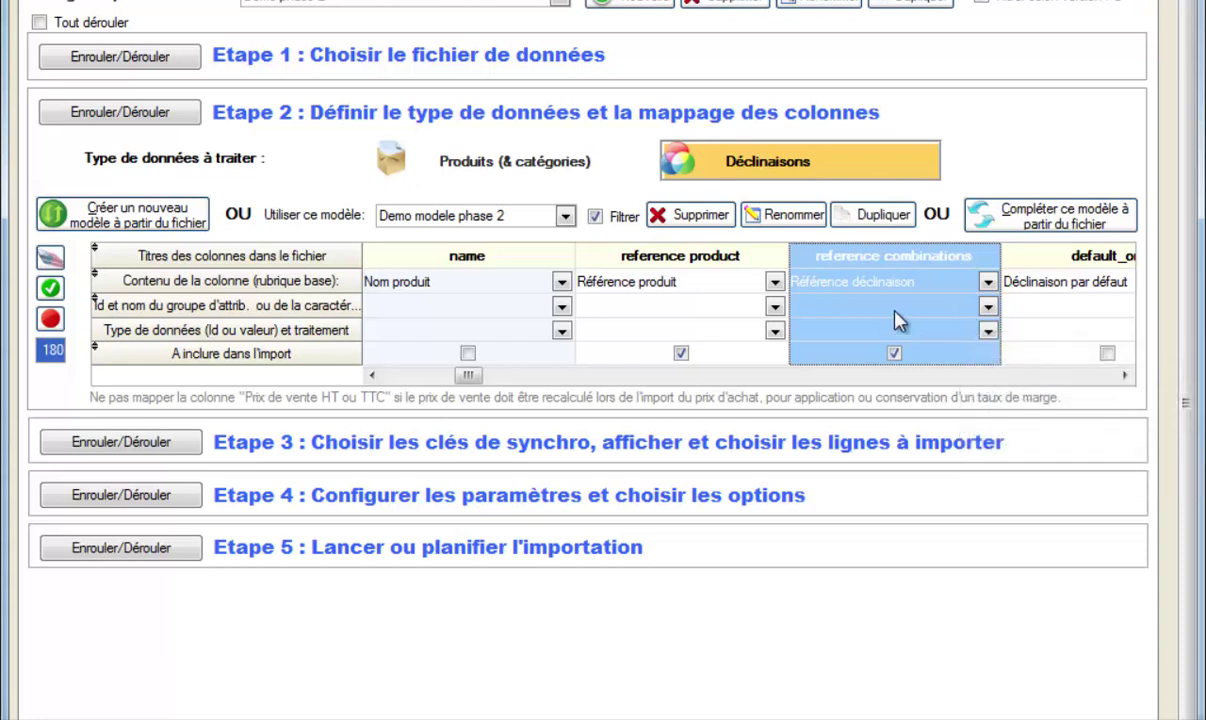
{"action": "left_click", "coordinate": [1124, 376]}
{"action": "left_click", "coordinate": [1124, 376]}
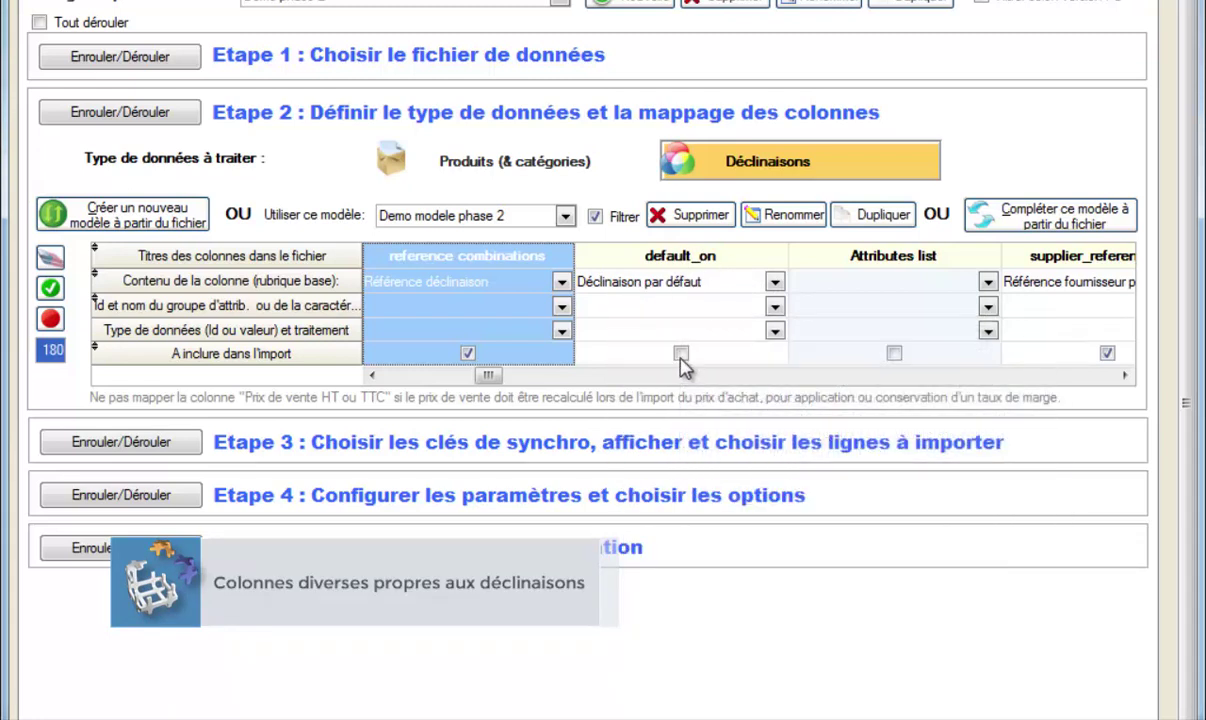
{"action": "left_click", "coordinate": [681, 355]}
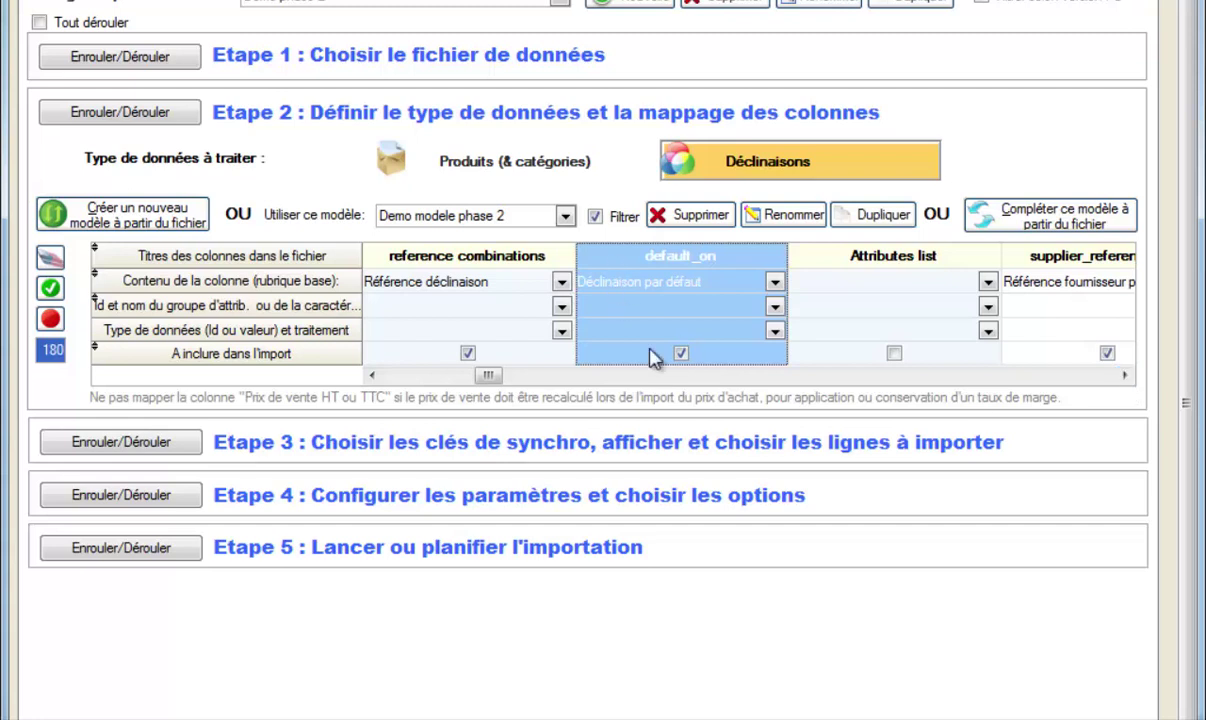
- Exclude the supplier_reference__pr column from the import and include supplier_reference__prat instead
{"action": "left_click", "coordinate": [1125, 376]}
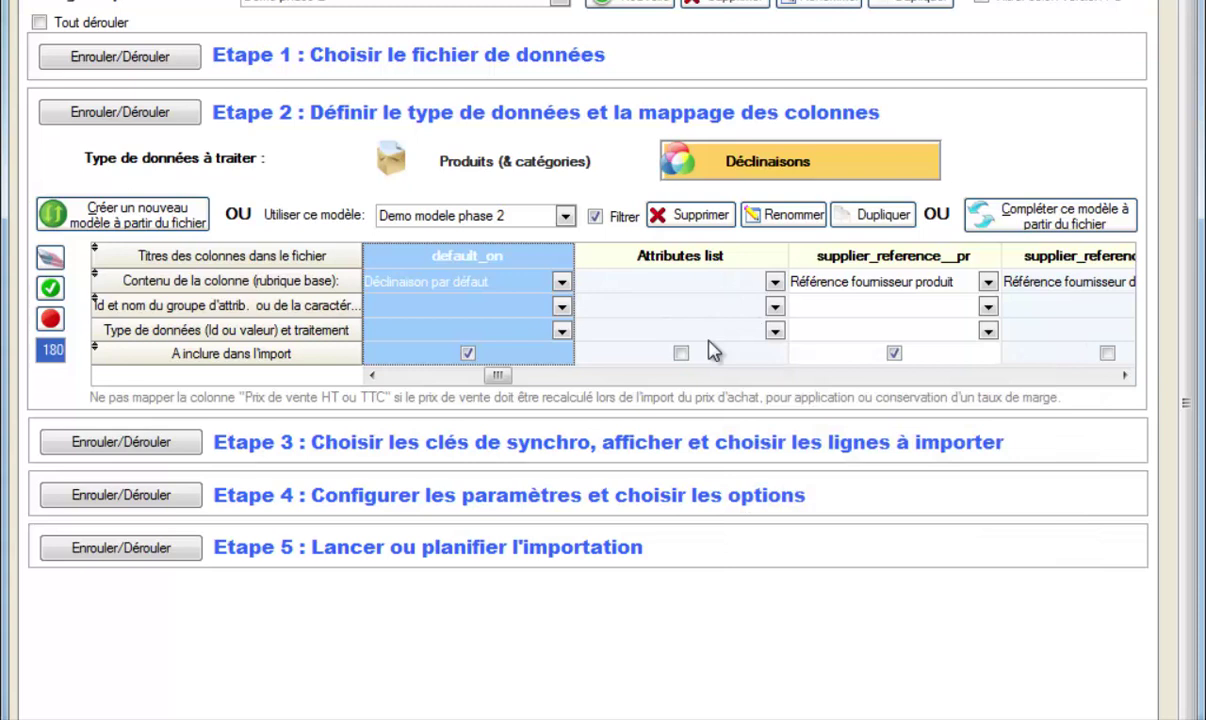
{"action": "left_click", "coordinate": [1124, 377]}
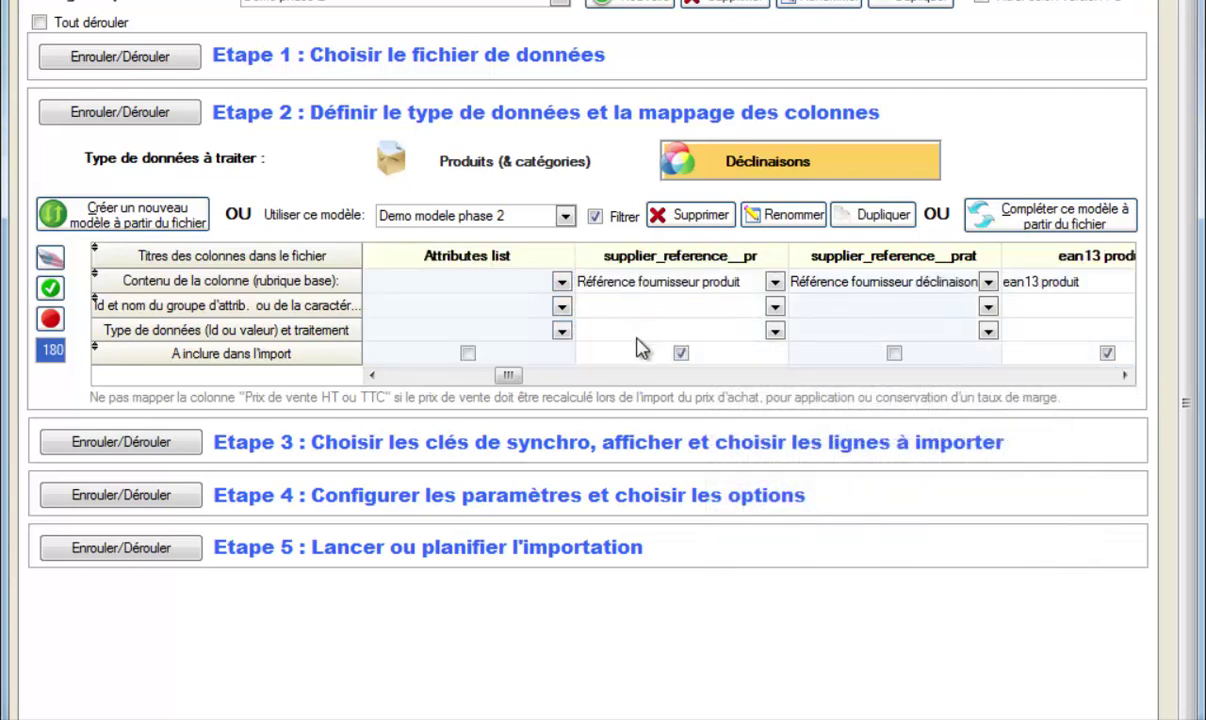
{"action": "left_click", "coordinate": [681, 353]}
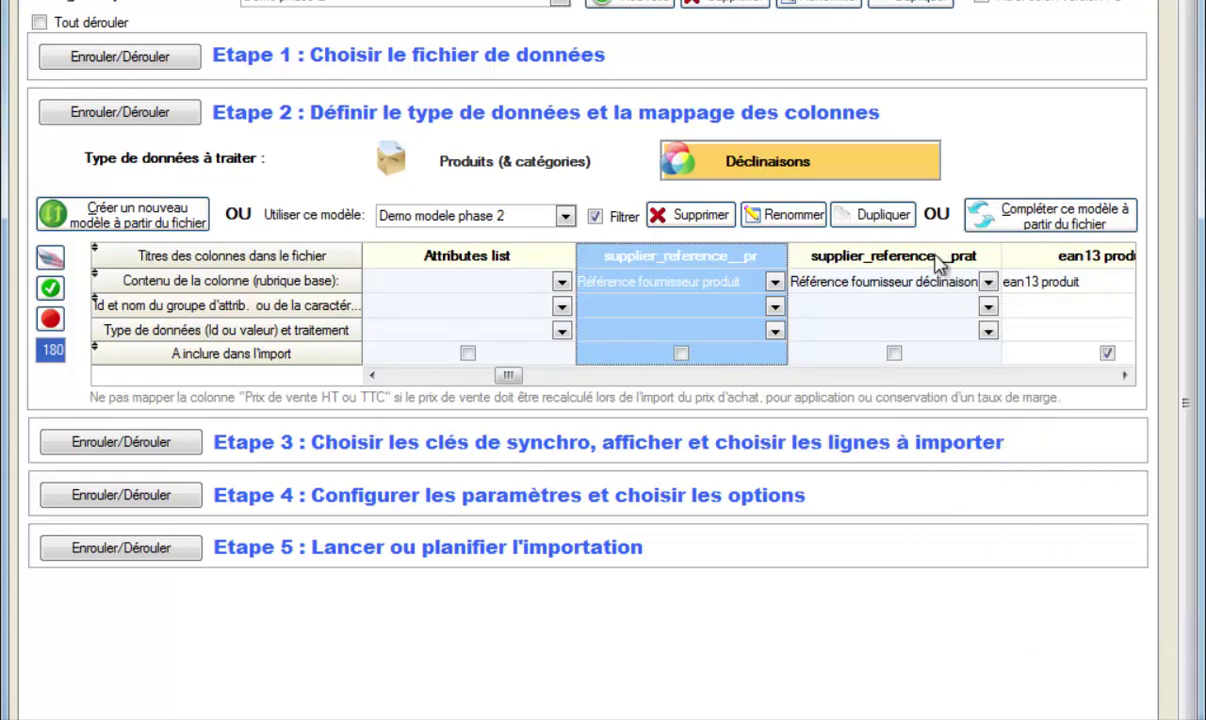
{"action": "left_click", "coordinate": [894, 355]}
- Exclude the ean13 product column from the import and include the ean13__prat column
{"action": "left_click", "coordinate": [1124, 375]}
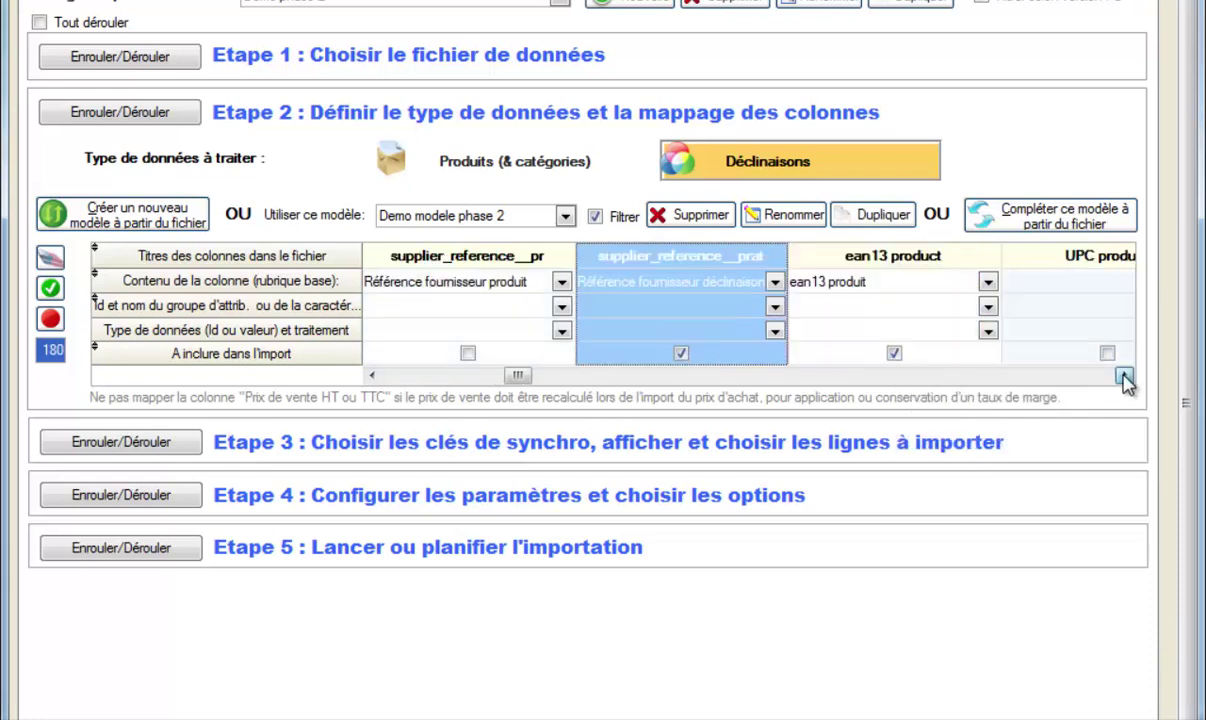
{"action": "left_click", "coordinate": [894, 353]}
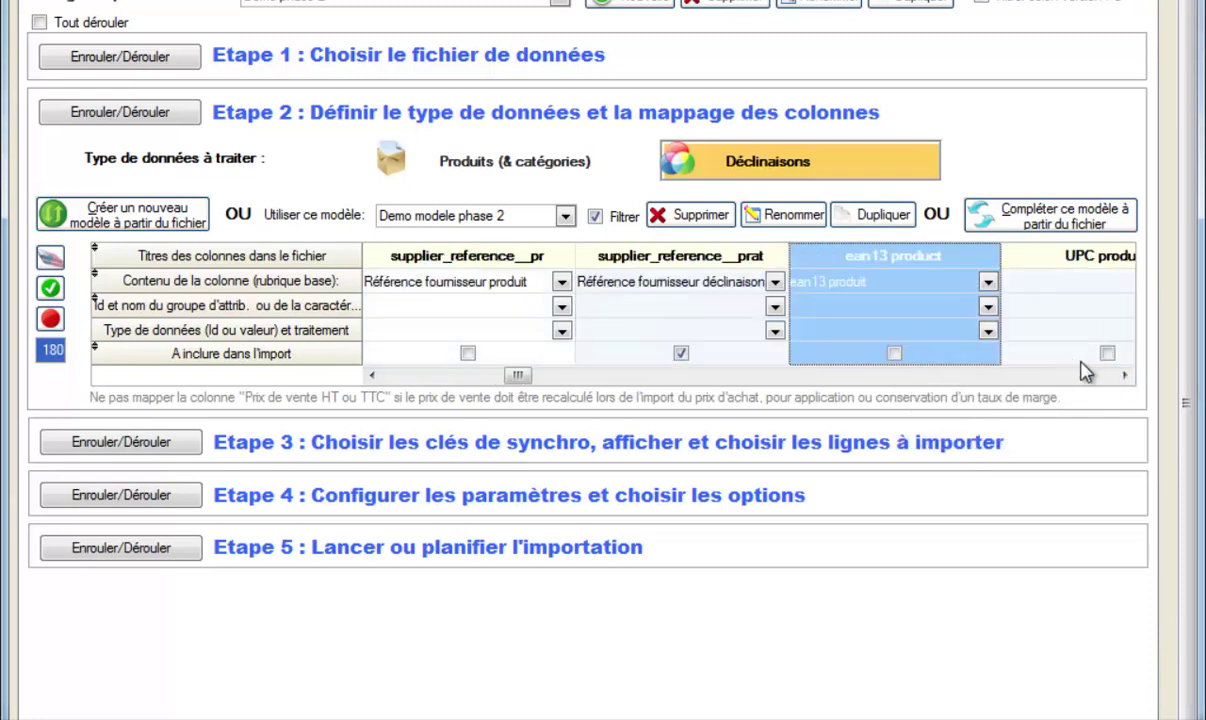
{"action": "left_click", "coordinate": [1124, 376]}
{"action": "left_click", "coordinate": [1124, 376]}
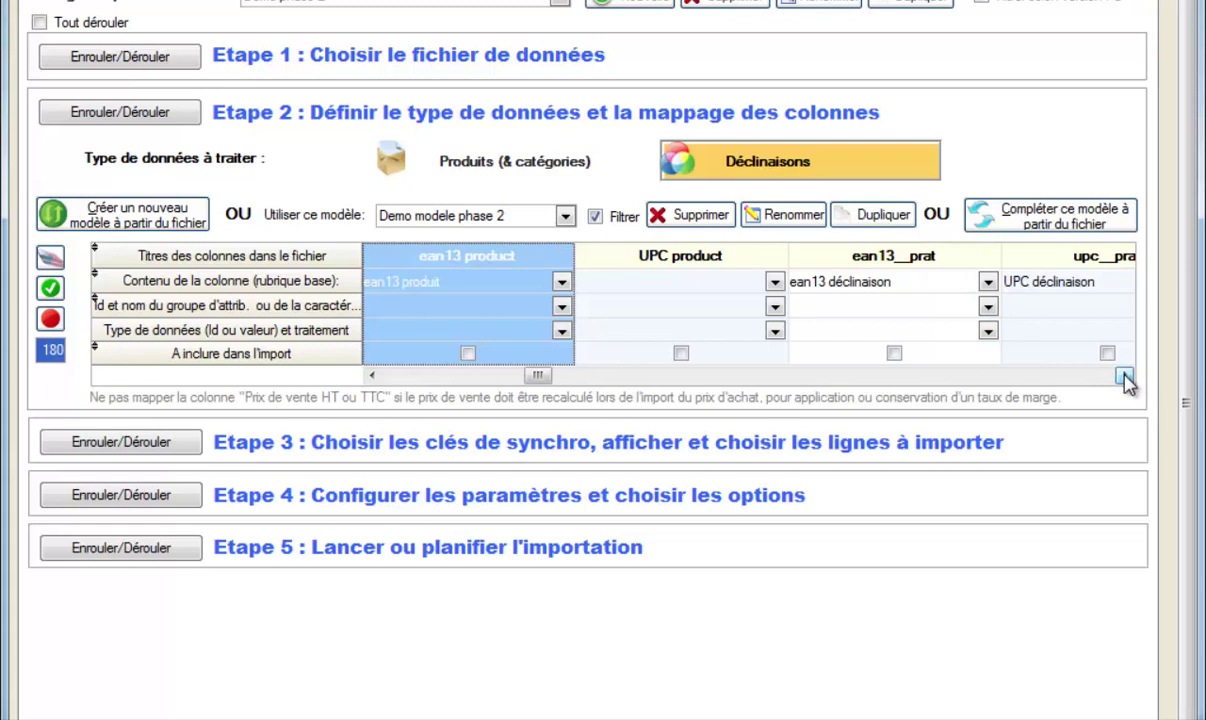
{"action": "left_click", "coordinate": [895, 355]}
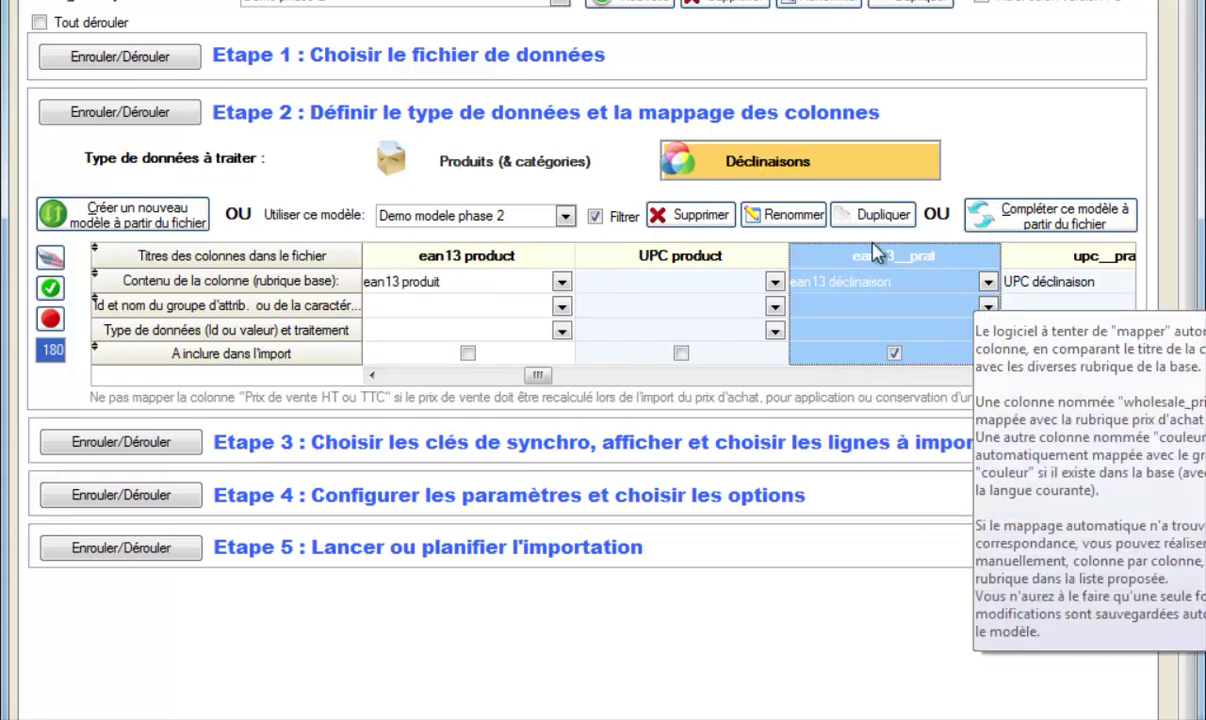
- Map the content of the ean13__prat column to Référence fournisseur déclinaison
{"action": "left_click", "coordinate": [988, 283]}
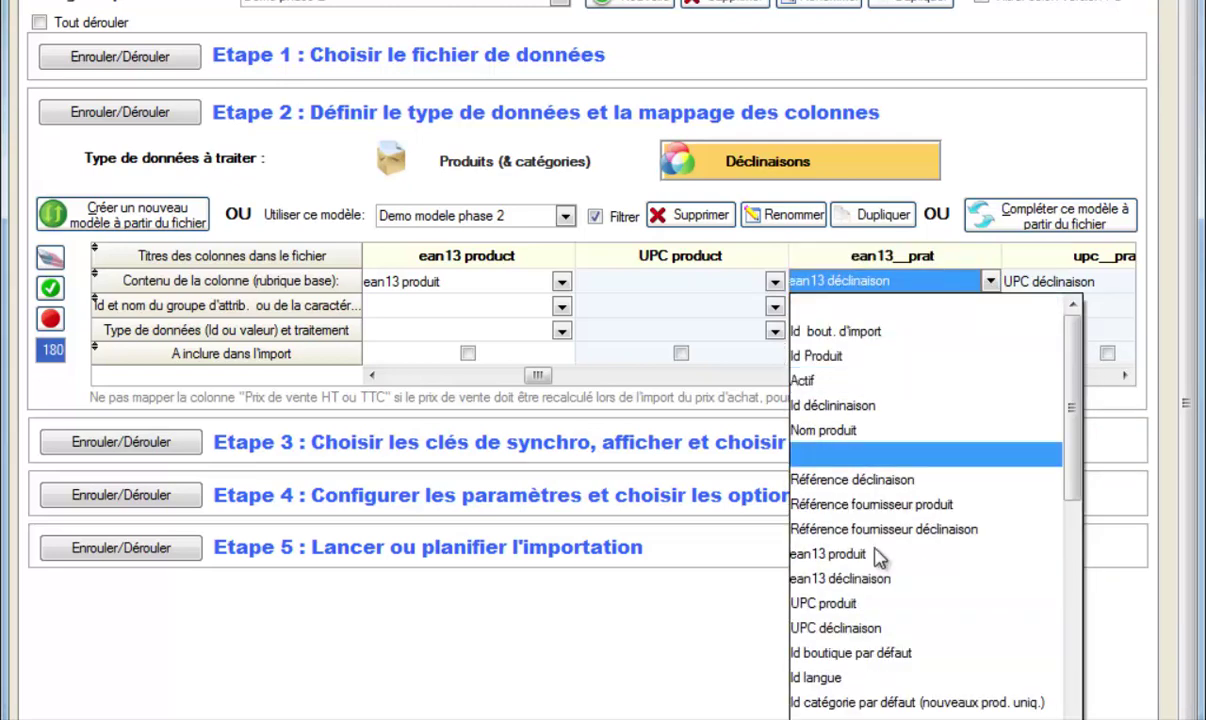
{"action": "left_click_drag", "start_coordinate": [1073, 403], "coordinate": [1080, 367]}
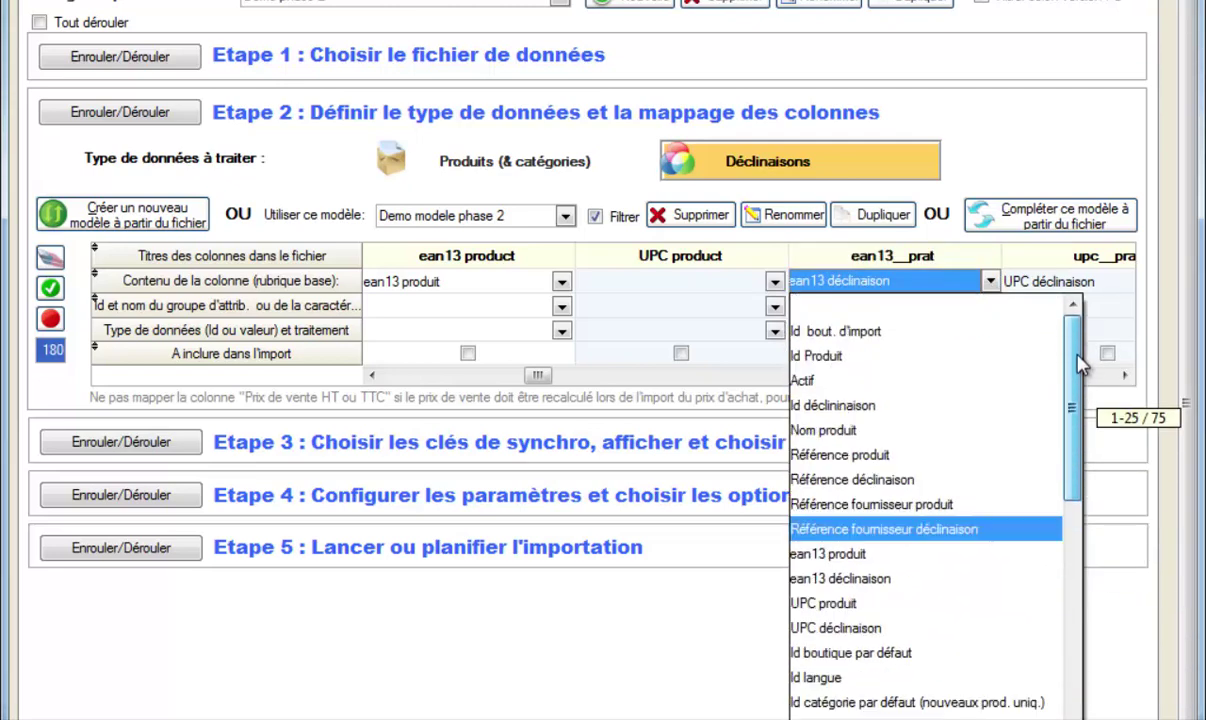
{"action": "left_click", "coordinate": [907, 528]}
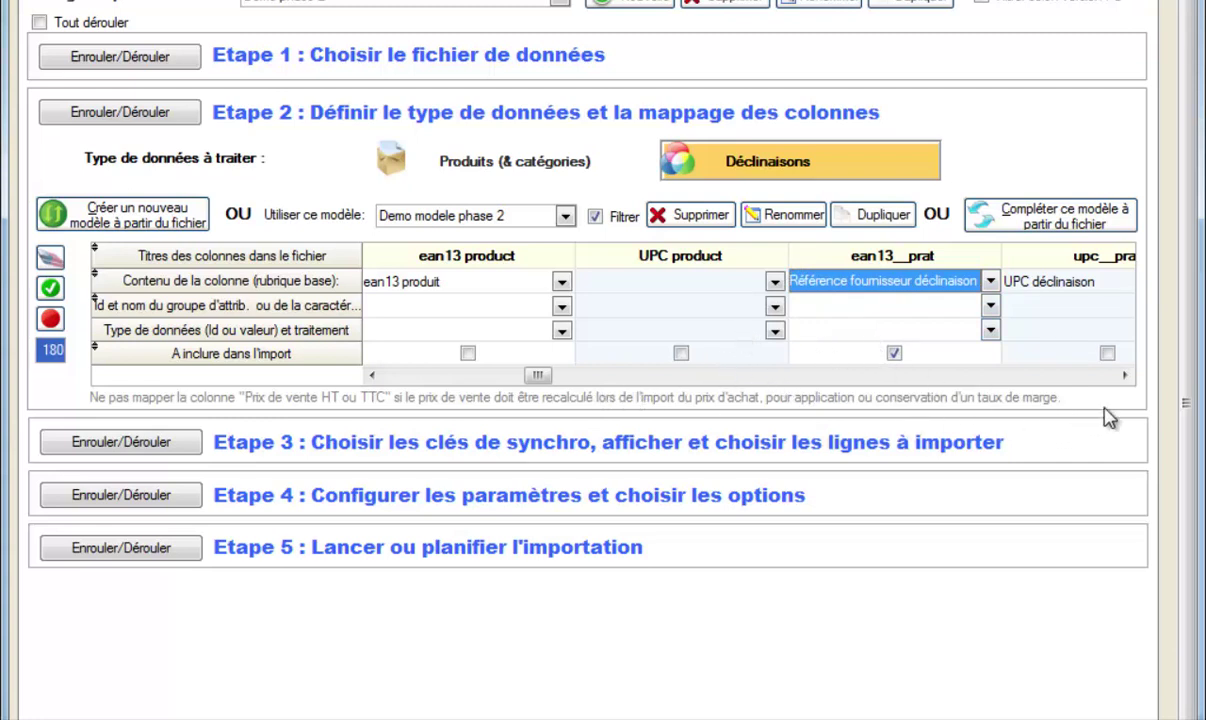
- Try the Diminution treatment on the quantity combination column and restore it to Nouvelle quantité
{"action": "left_click", "coordinate": [1124, 376]}
{"action": "left_click", "coordinate": [1124, 376]}
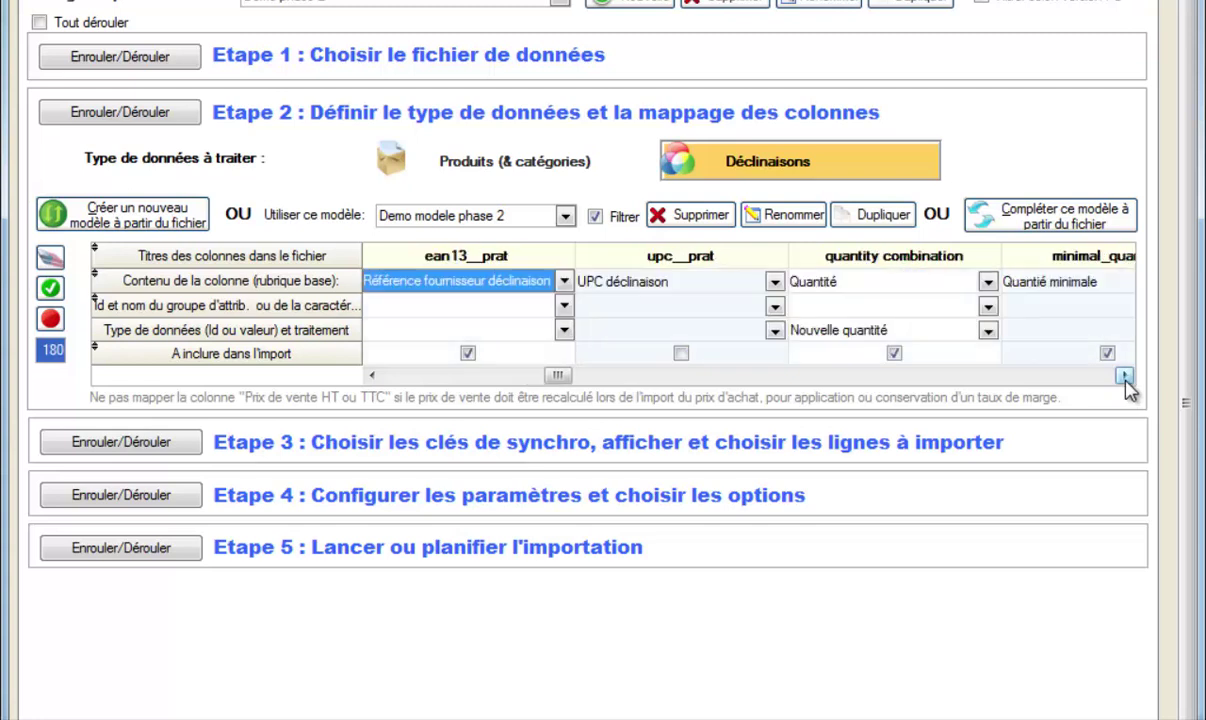
{"action": "left_click", "coordinate": [1124, 376]}
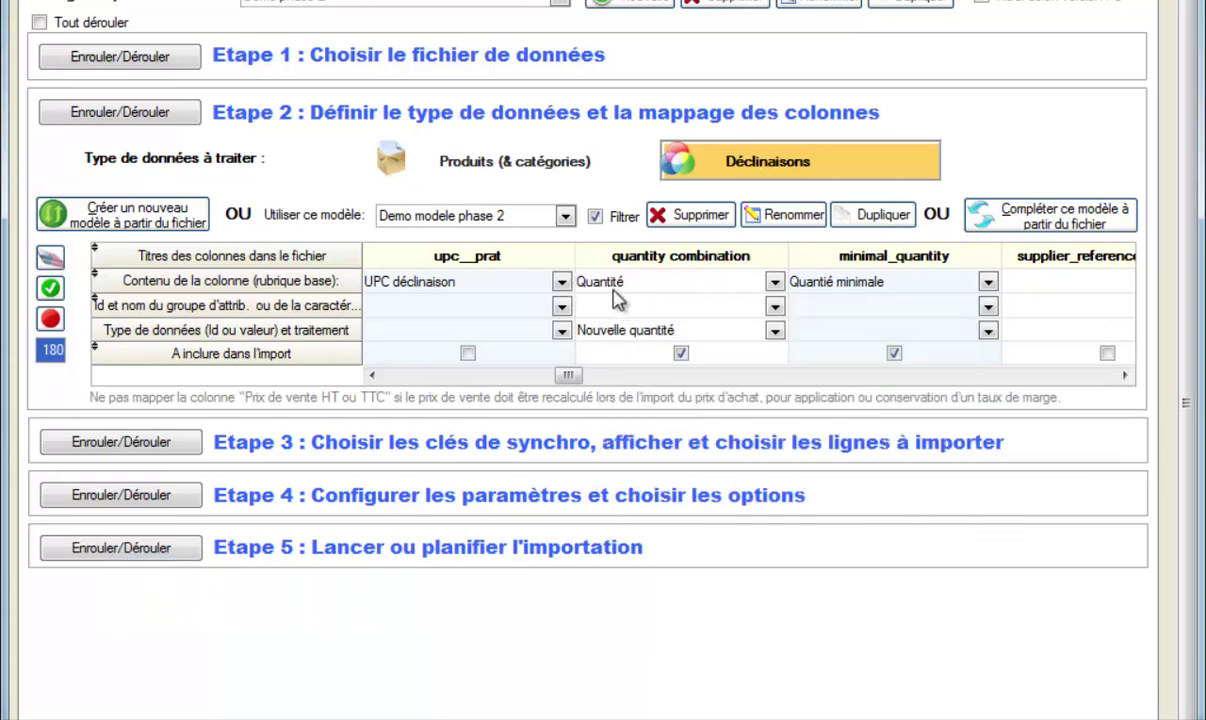
{"action": "left_click", "coordinate": [777, 334]}
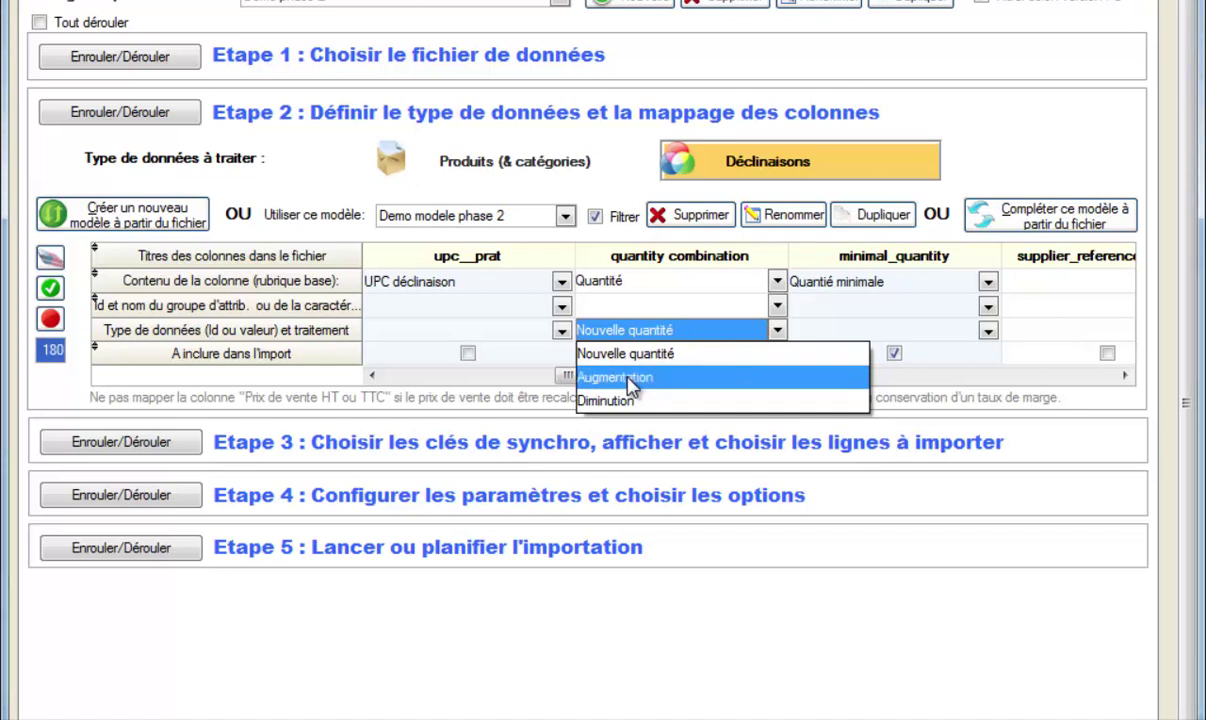
{"action": "left_click", "coordinate": [605, 288]}
{"action": "left_click", "coordinate": [779, 332]}
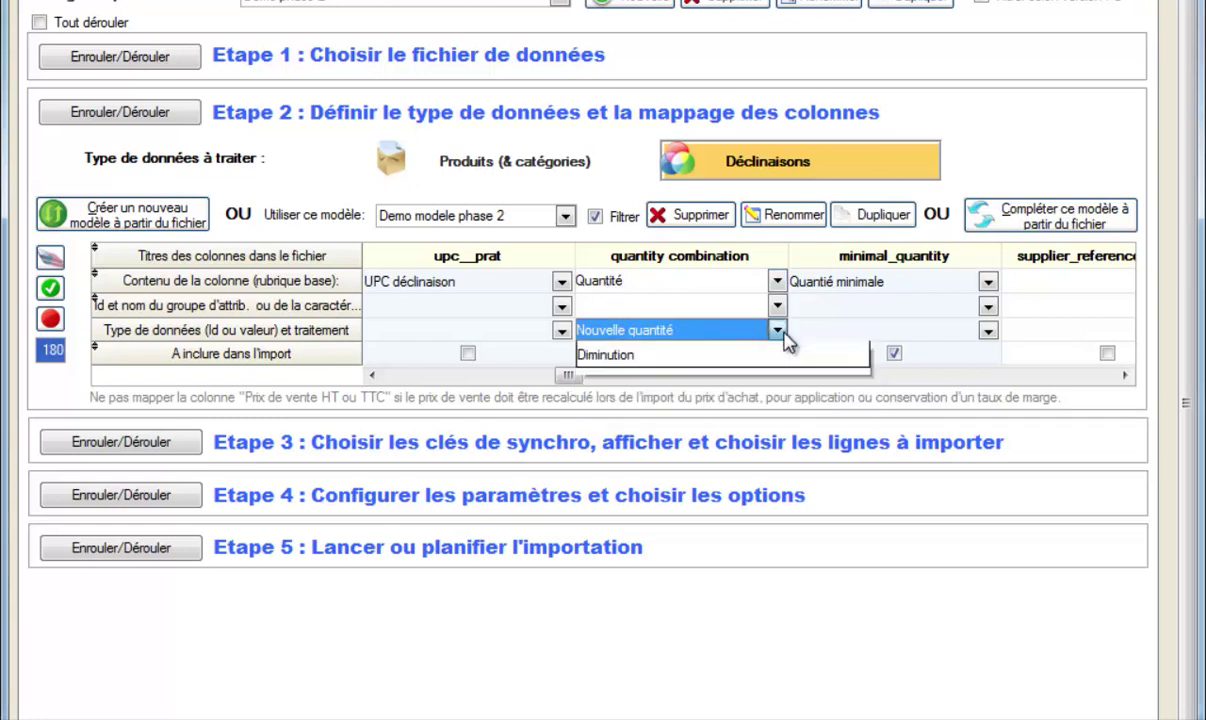
{"action": "left_click", "coordinate": [617, 402]}
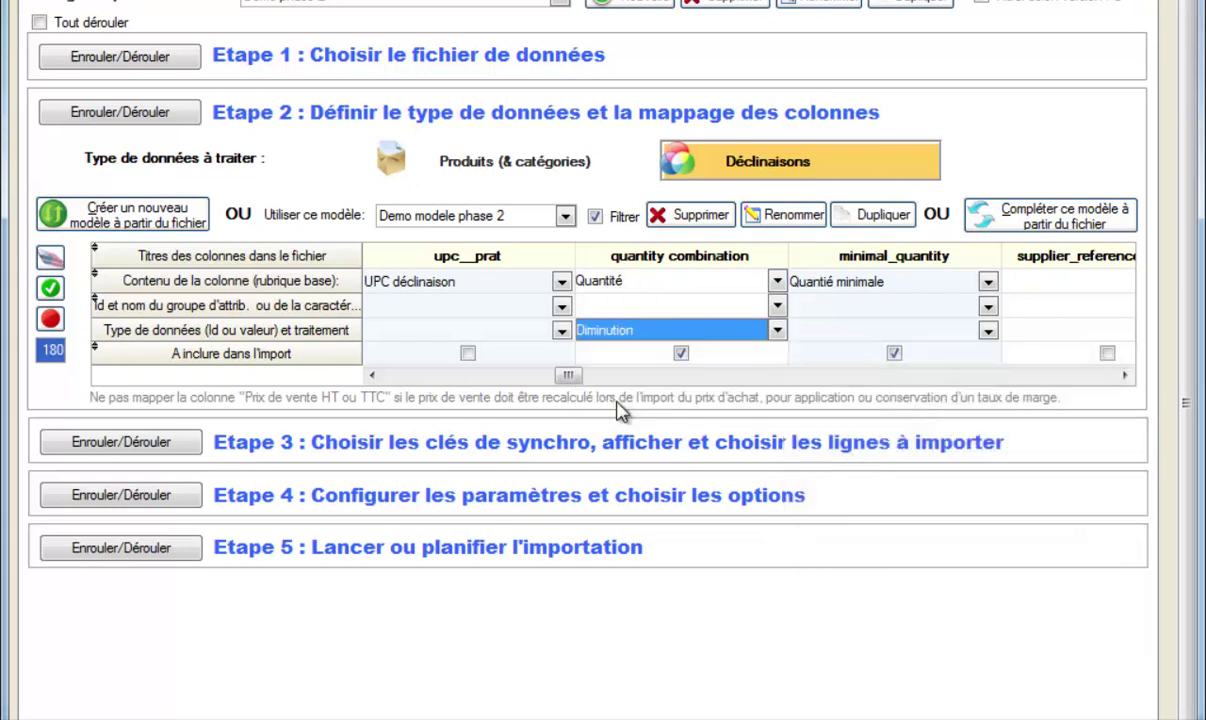
{"action": "mouse_move", "coordinate": [642, 358]}
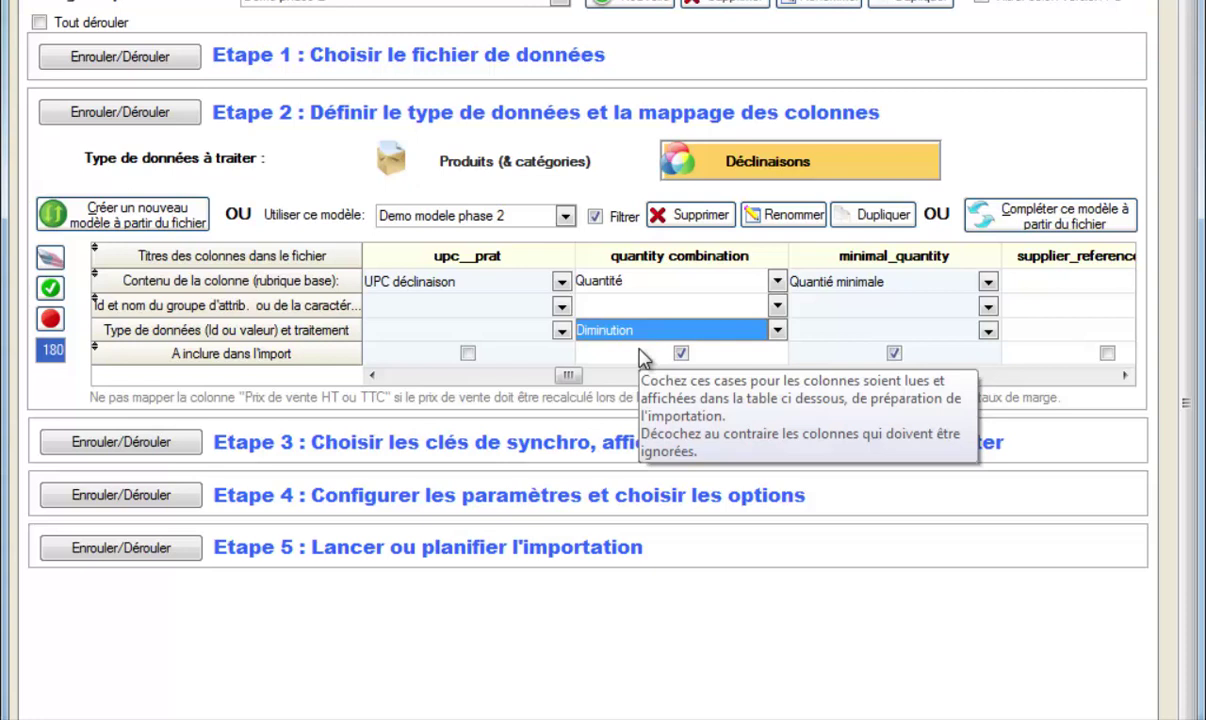
{"action": "left_click", "coordinate": [779, 332]}
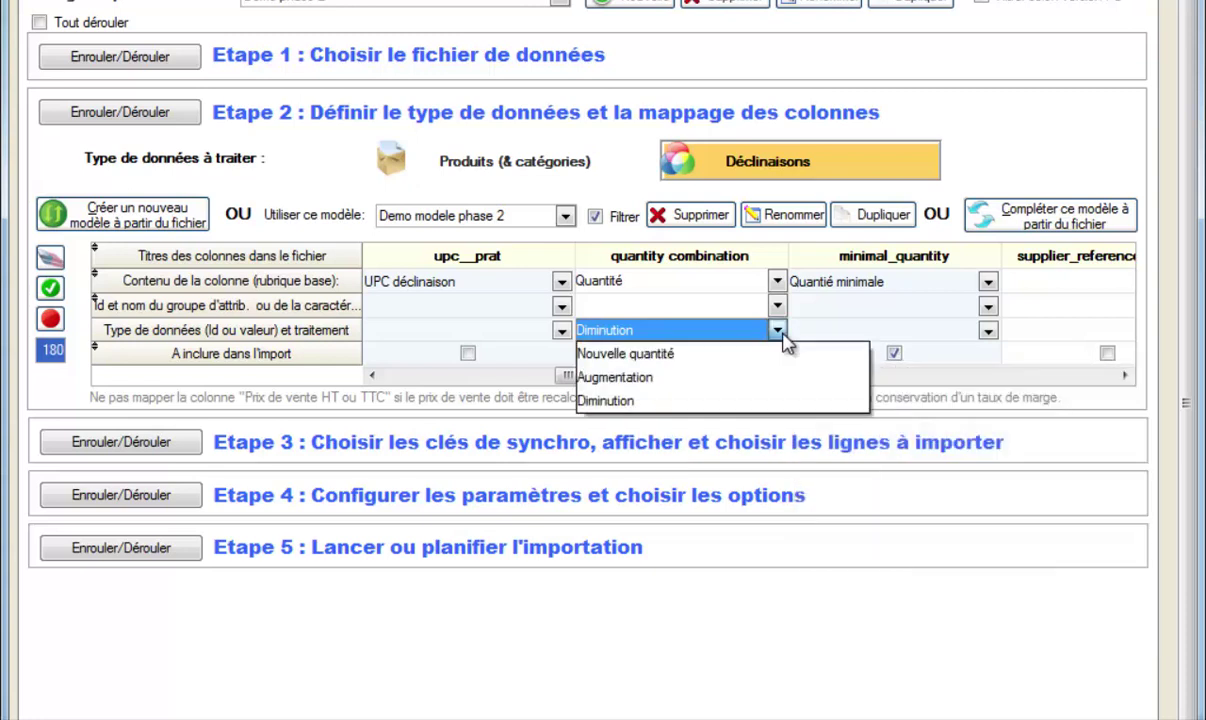
{"action": "left_click", "coordinate": [705, 354]}
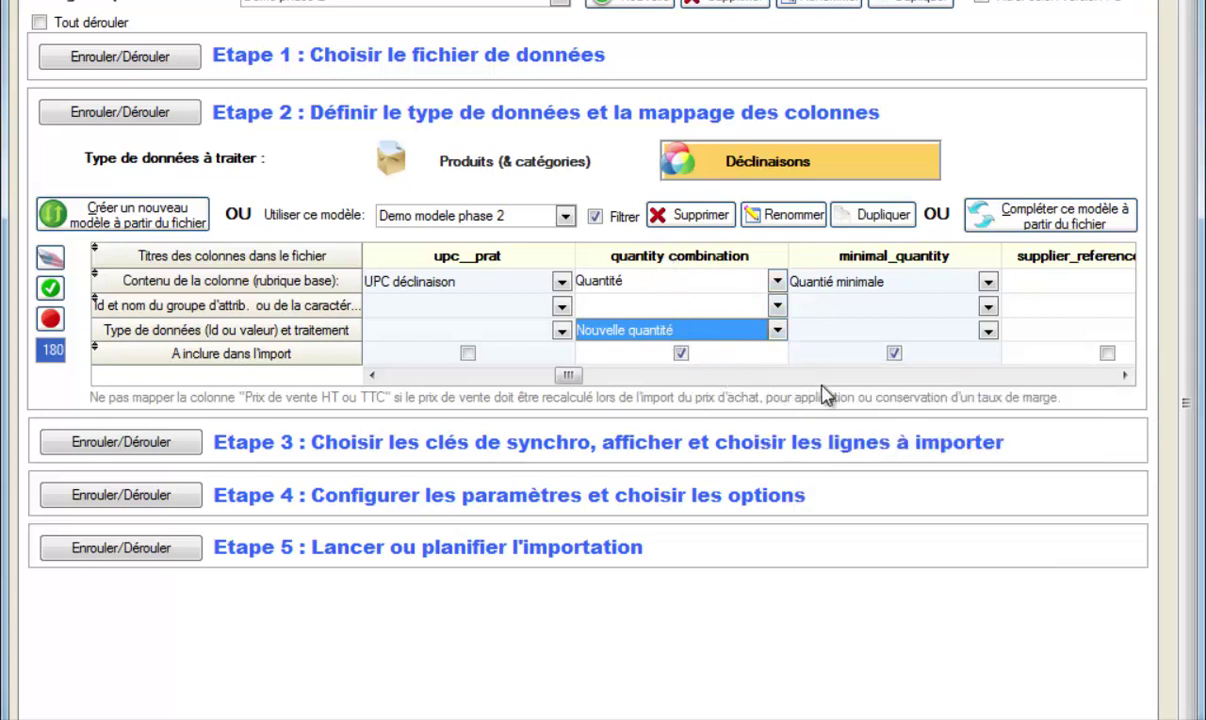
- Exclude the brand column from the import
{"action": "left_click", "coordinate": [1125, 376]}
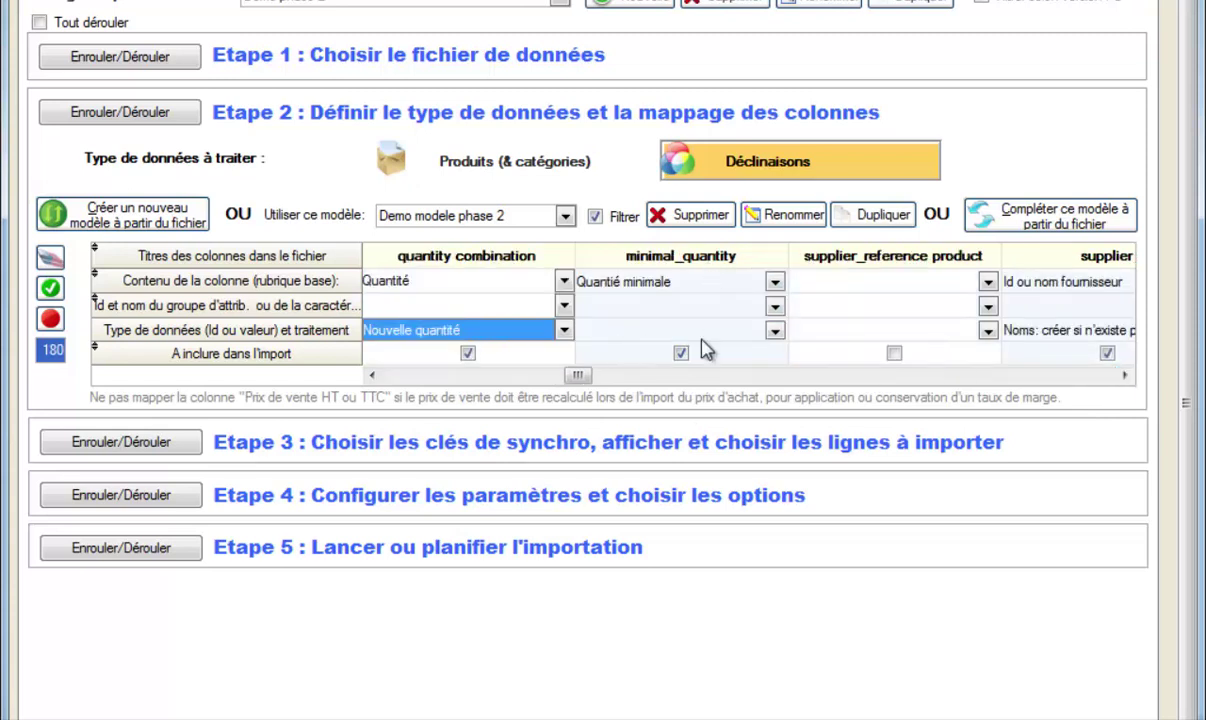
{"action": "left_click", "coordinate": [1126, 377]}
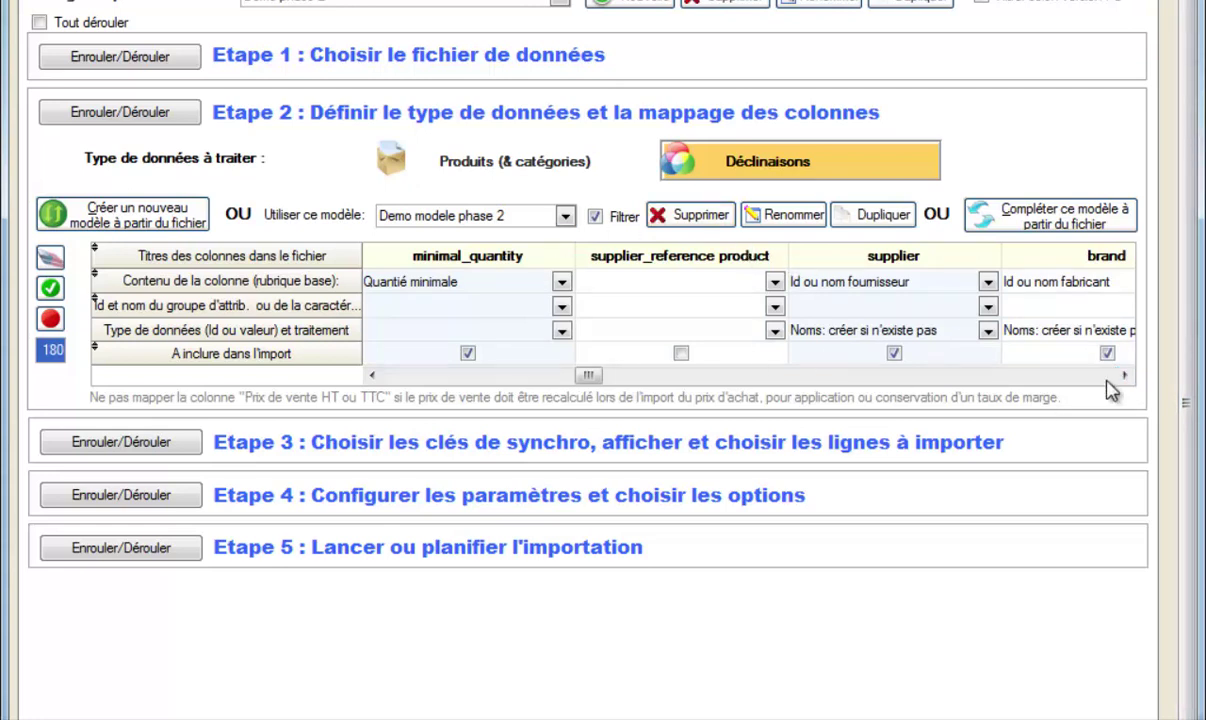
{"action": "left_click", "coordinate": [1125, 377]}
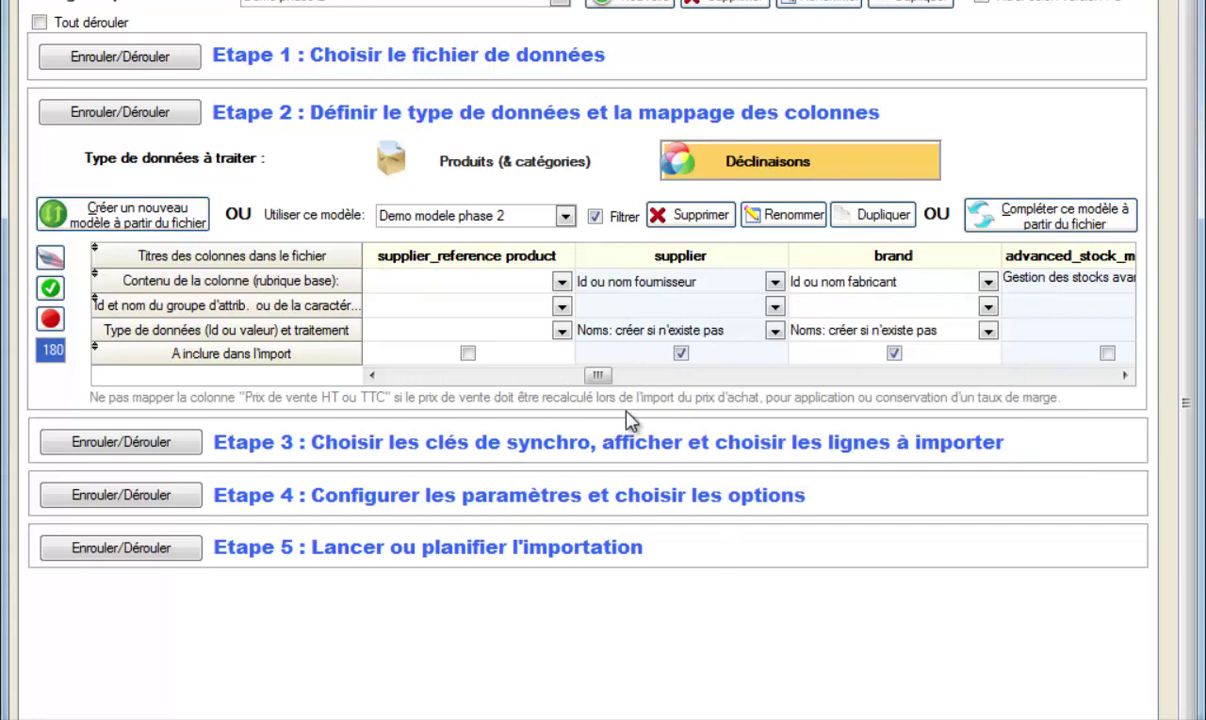
{"action": "mouse_move", "coordinate": [598, 377]}
{"action": "left_mouse_down"}
{"action": "mouse_move", "coordinate": [533, 393]}
{"action": "mouse_move", "coordinate": [608, 380]}
{"action": "left_mouse_up"}
{"action": "left_click", "coordinate": [894, 353]}
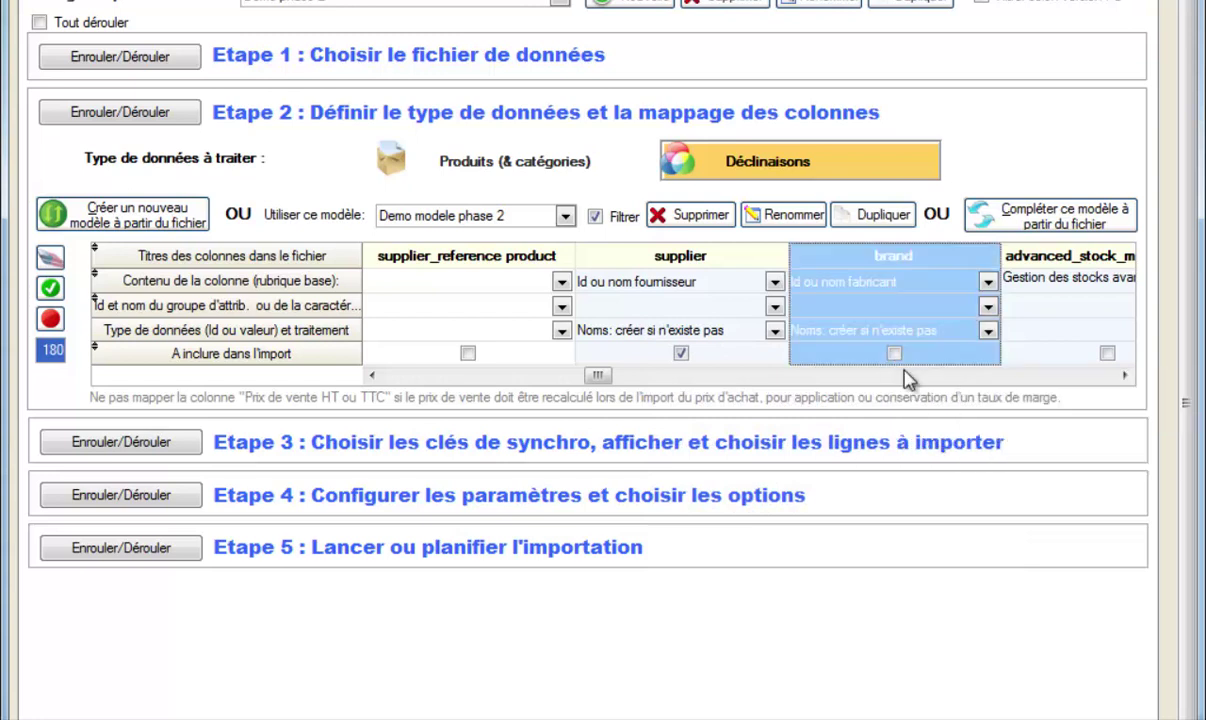
- Exclude the available_for_order and out_of_stock columns from the import, keeping available_date included
{"action": "left_click", "coordinate": [1124, 376]}
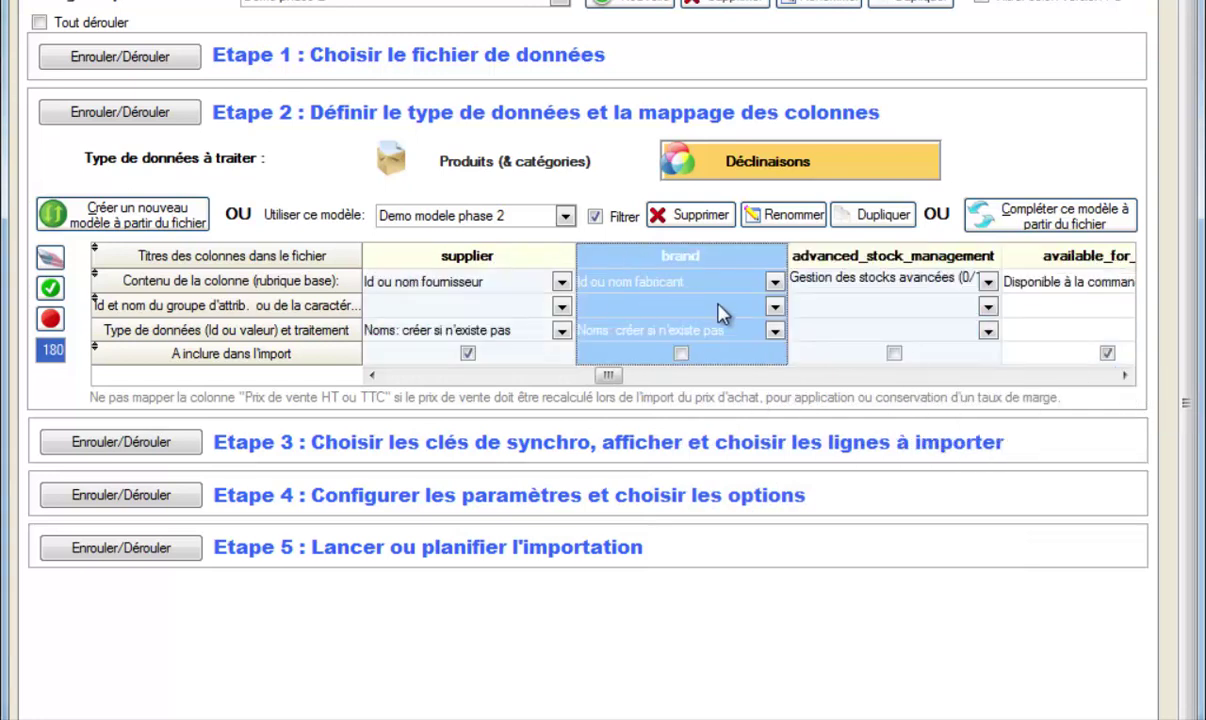
{"action": "left_click", "coordinate": [1124, 376]}
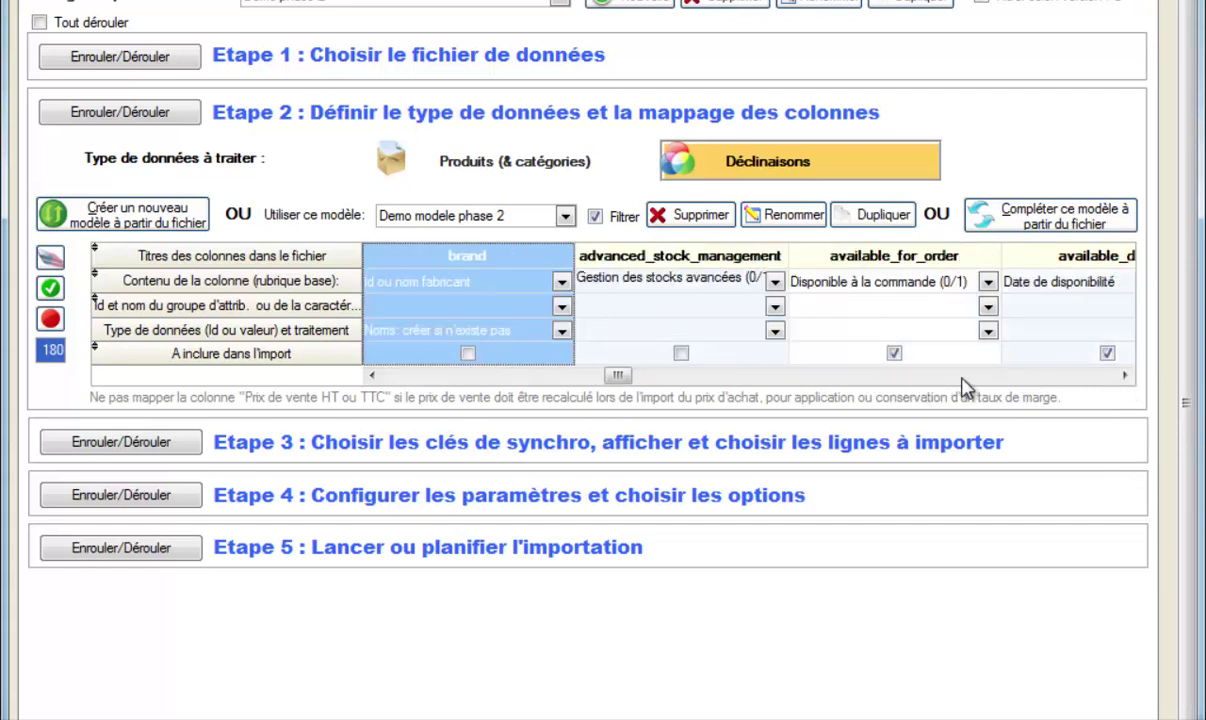
{"action": "left_click", "coordinate": [1125, 378]}
{"action": "left_click", "coordinate": [1125, 378]}
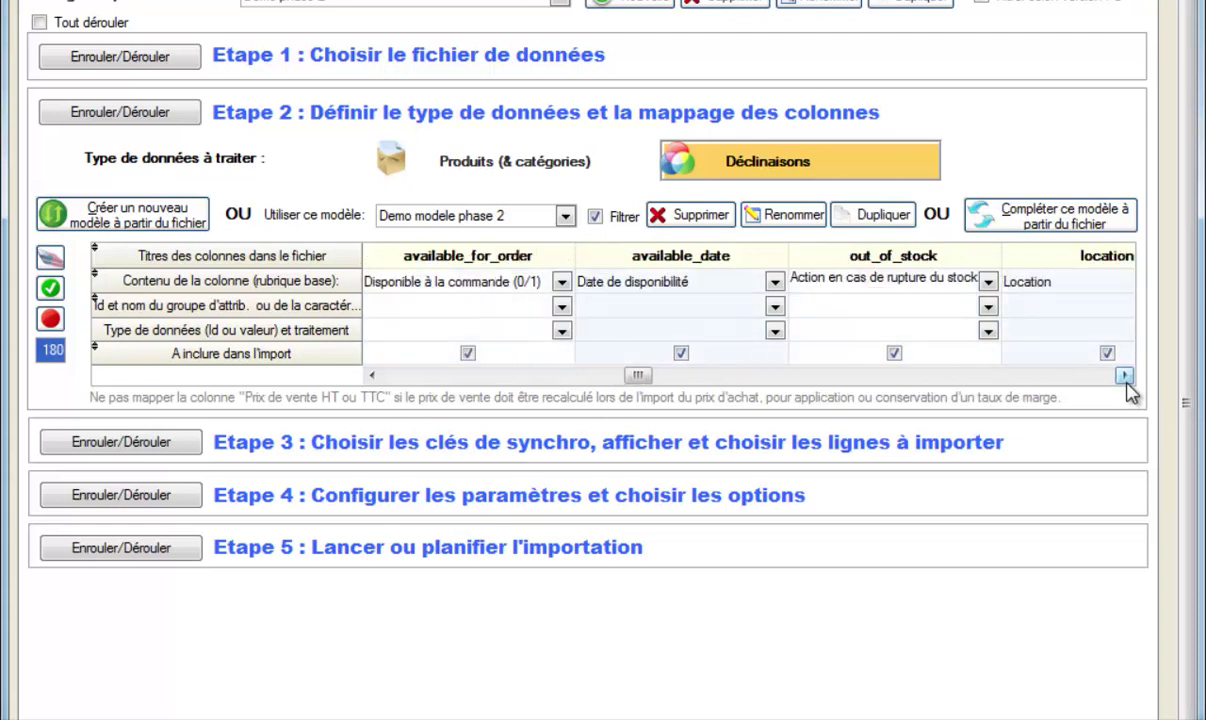
{"action": "left_click", "coordinate": [468, 353]}
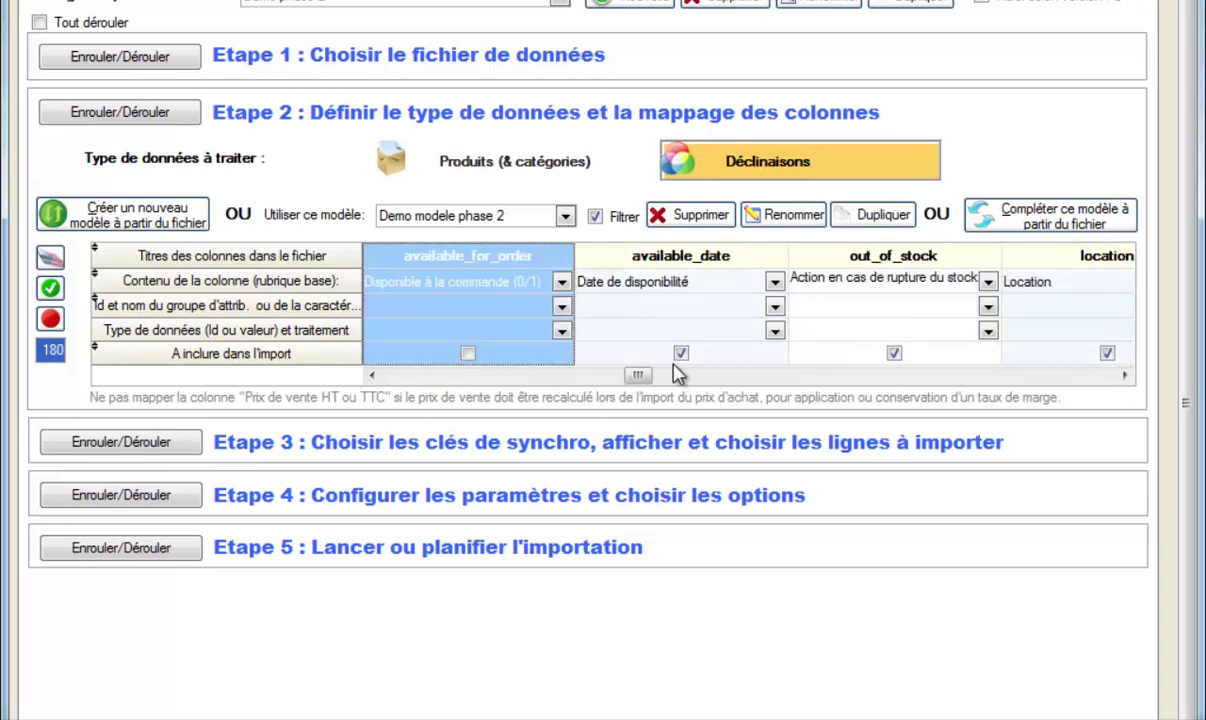
{"action": "left_click", "coordinate": [681, 353]}
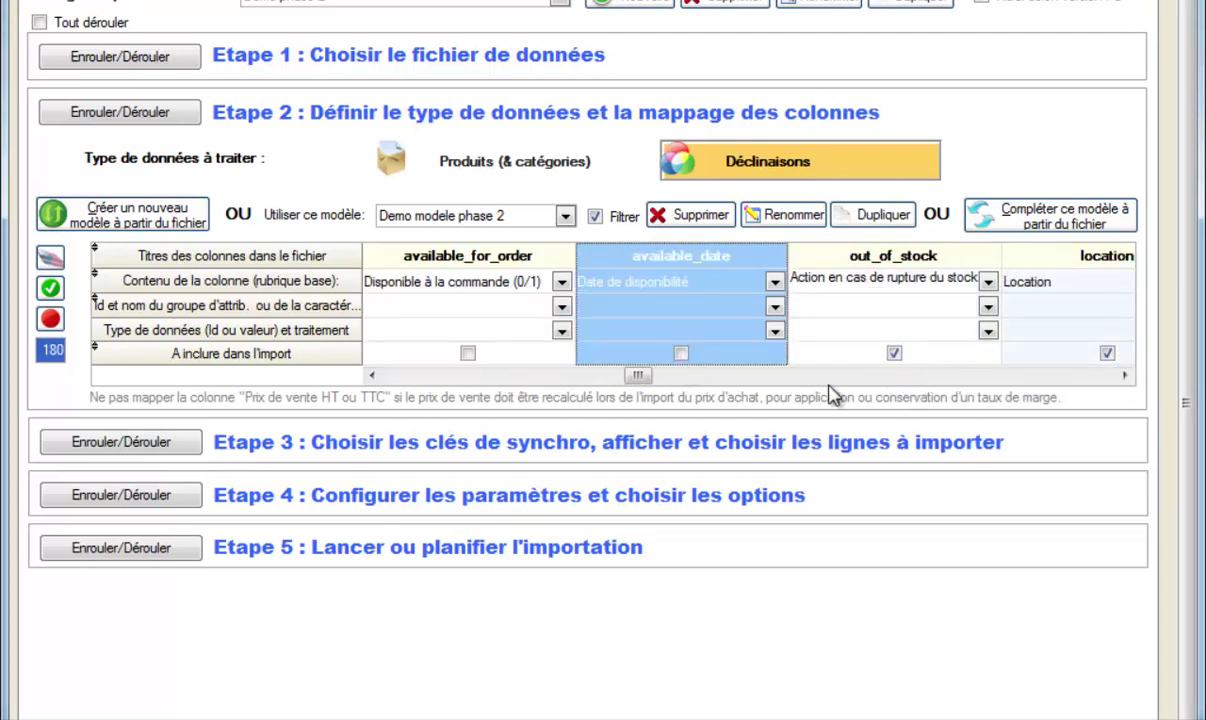
{"action": "left_click", "coordinate": [681, 355]}
{"action": "left_click", "coordinate": [896, 354]}
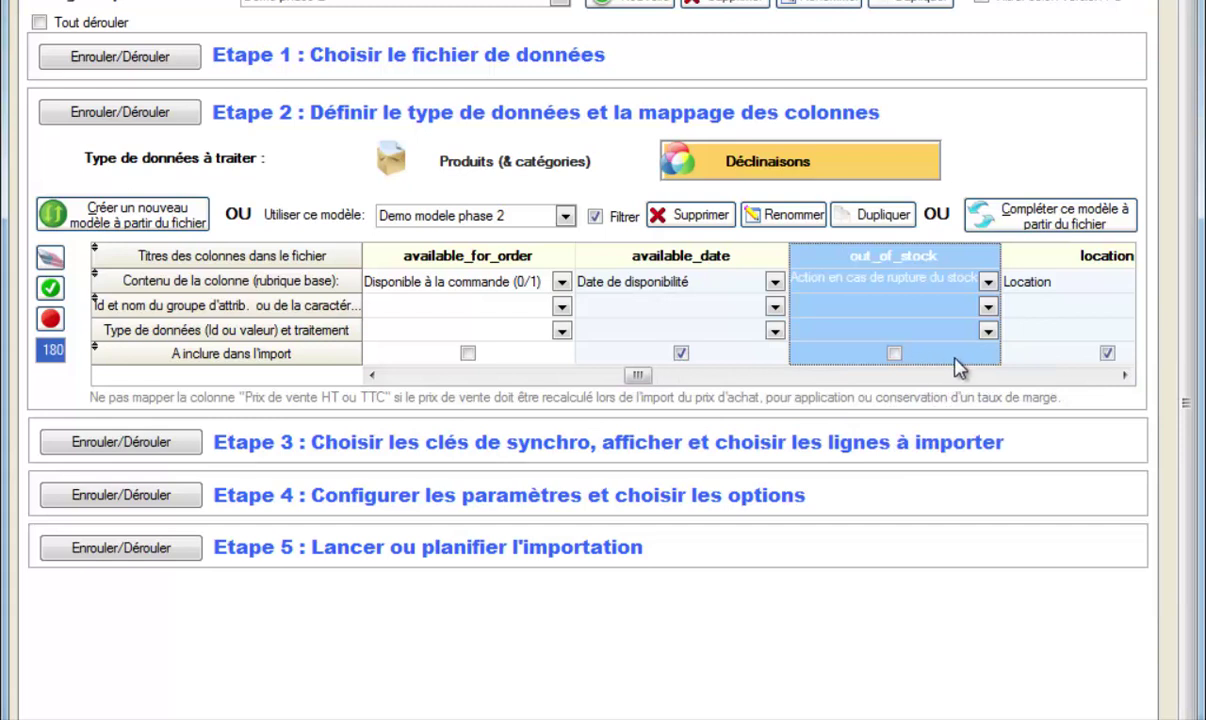
- Exclude the location, available_now and available_later columns from the import
{"action": "left_click", "coordinate": [1124, 375]}
{"action": "left_click", "coordinate": [1124, 377]}
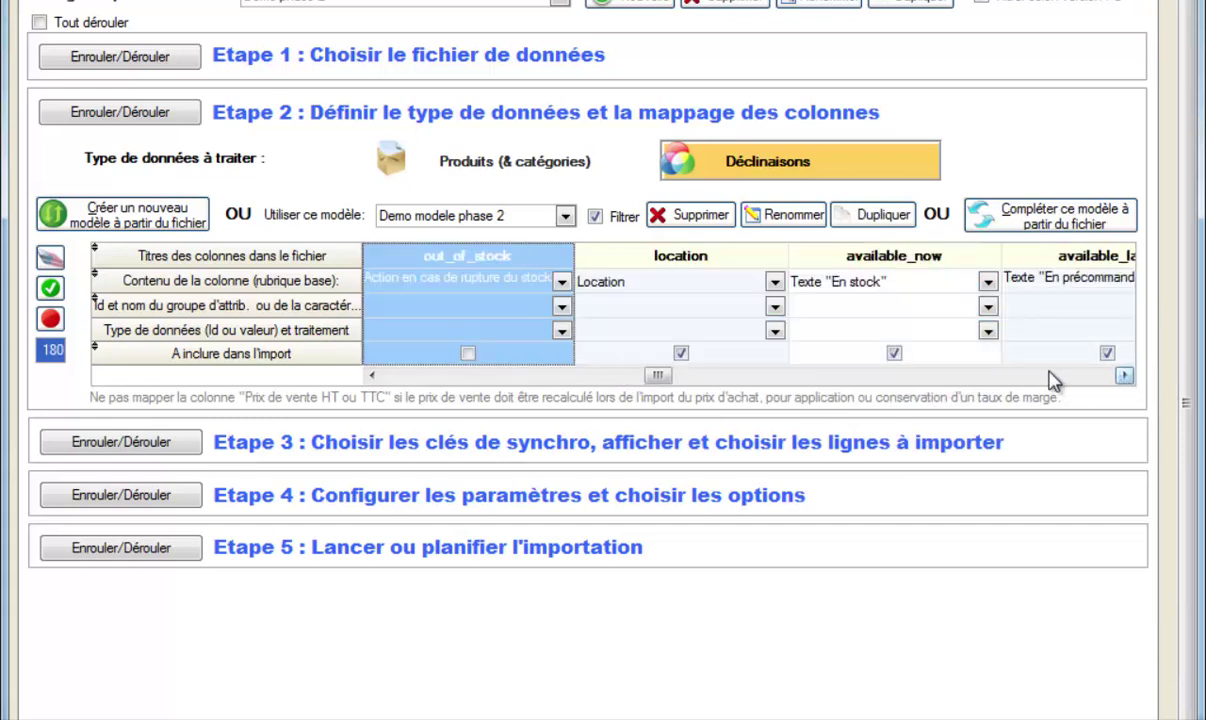
{"action": "left_click", "coordinate": [683, 355]}
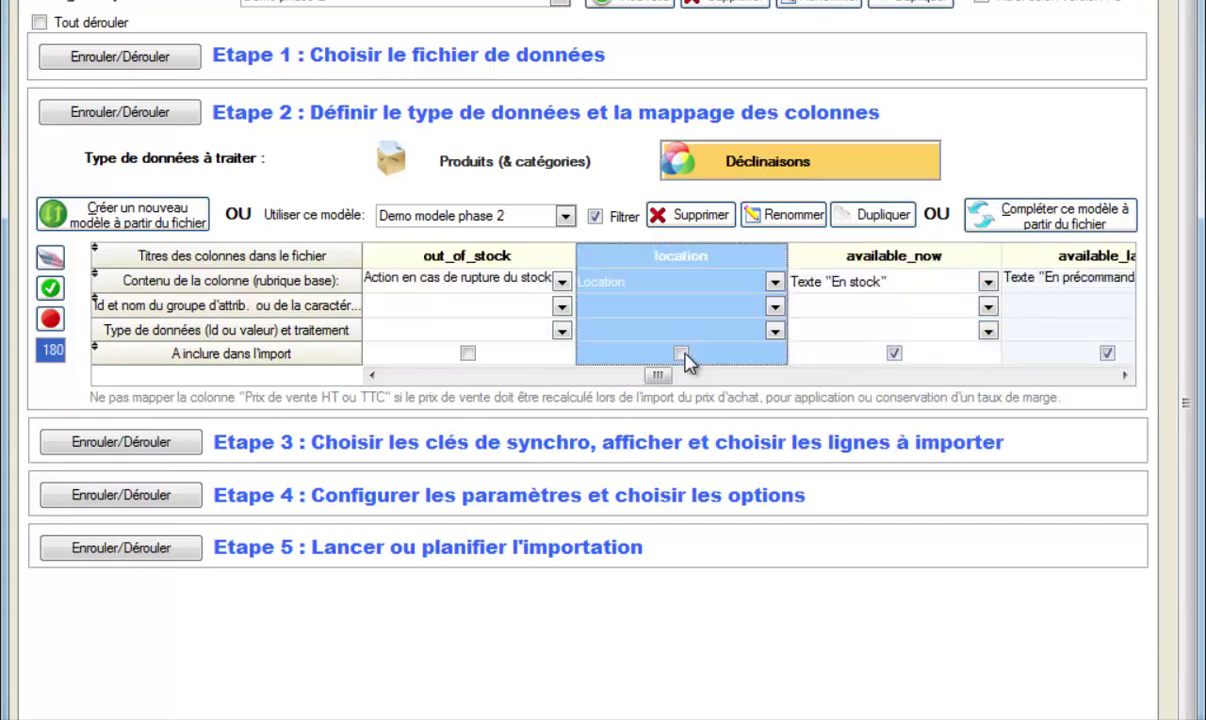
{"action": "left_click", "coordinate": [894, 355]}
{"action": "left_click", "coordinate": [1107, 355]}
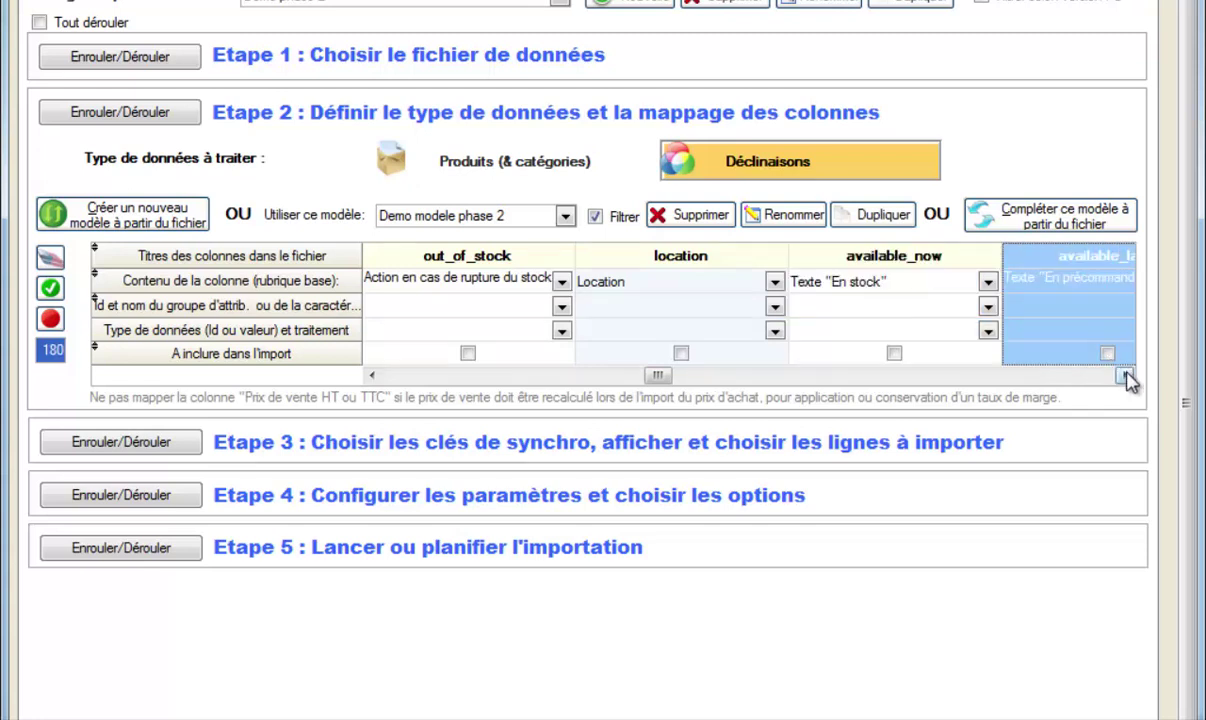
- Exclude the visibility column from the import
{"action": "left_click", "coordinate": [1124, 375]}
{"action": "left_click", "coordinate": [1124, 375]}
{"action": "left_click", "coordinate": [1124, 375]}
{"action": "left_click", "coordinate": [681, 354]}
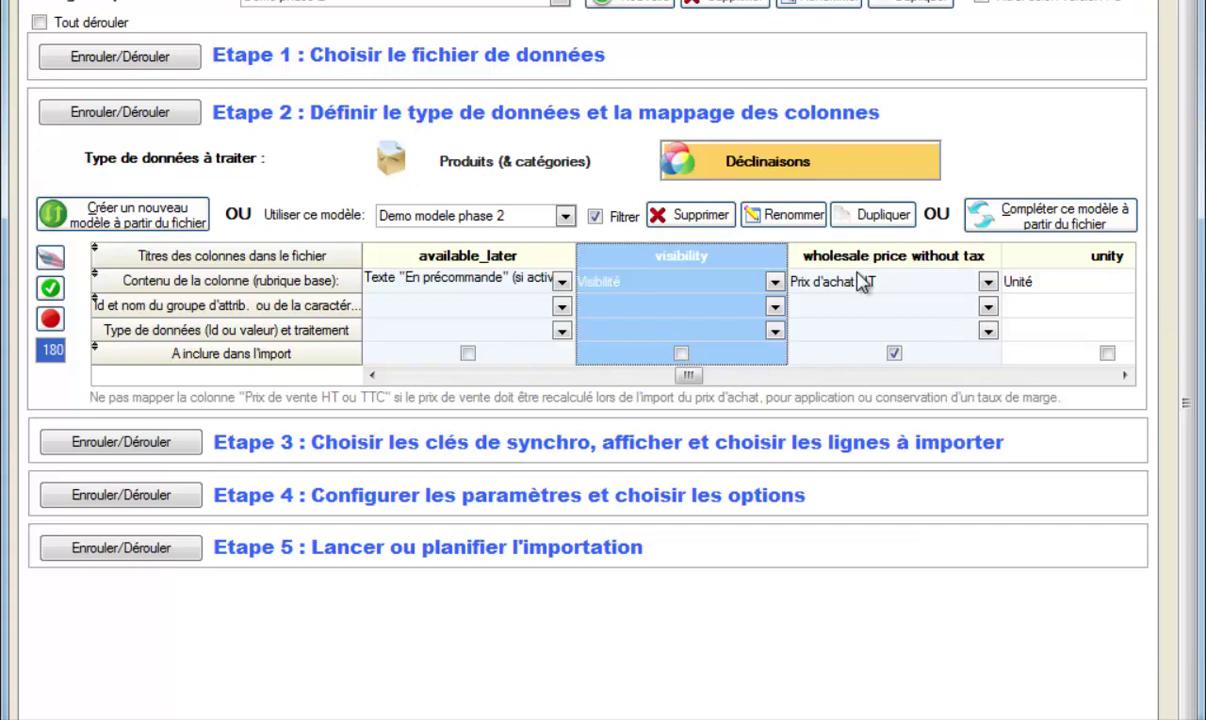
- Examine the mapping and import inclusion of the columns from wholesale price without tax through Full price without tax
{"action": "mouse_move", "coordinate": [883, 322]}
{"action": "left_click", "coordinate": [1124, 376]}
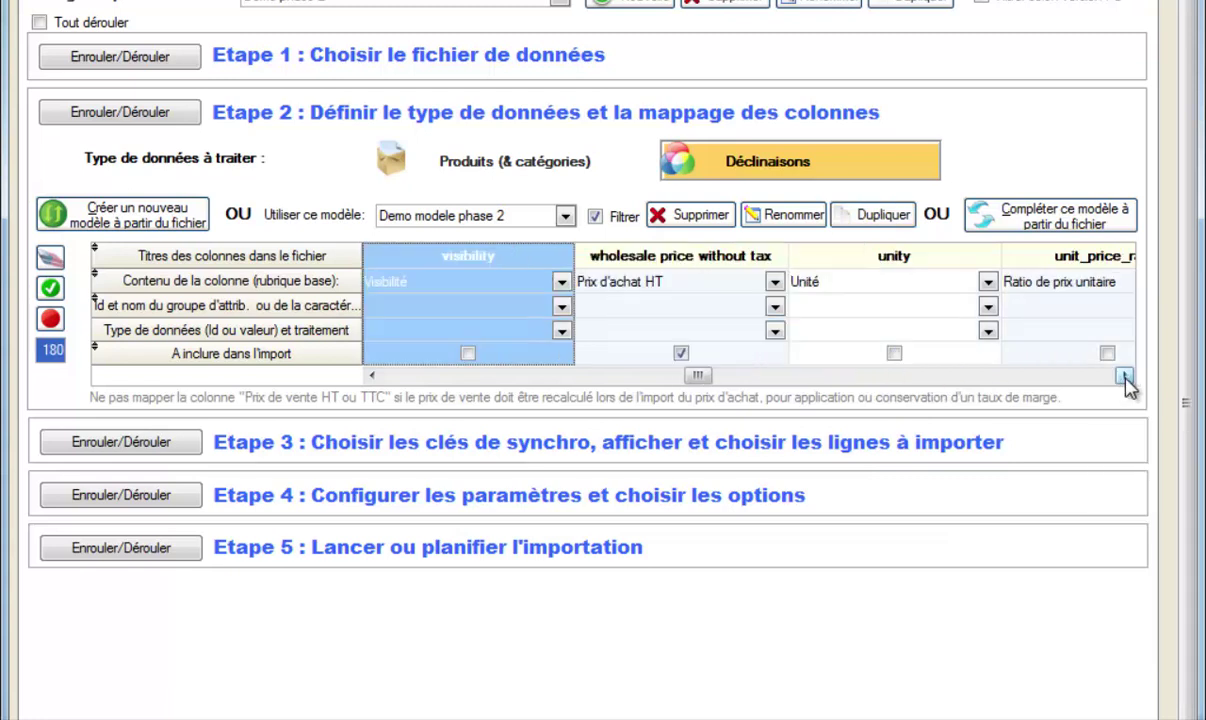
{"action": "left_click", "coordinate": [1124, 376]}
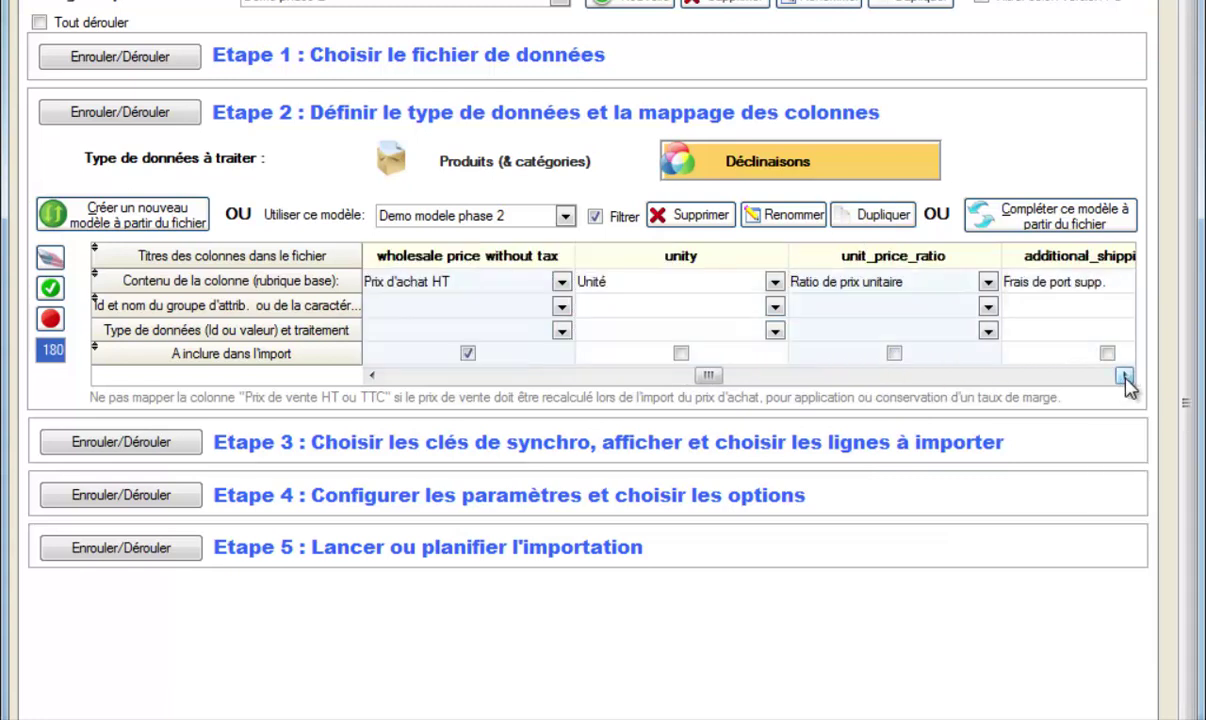
{"action": "left_click", "coordinate": [1124, 376]}
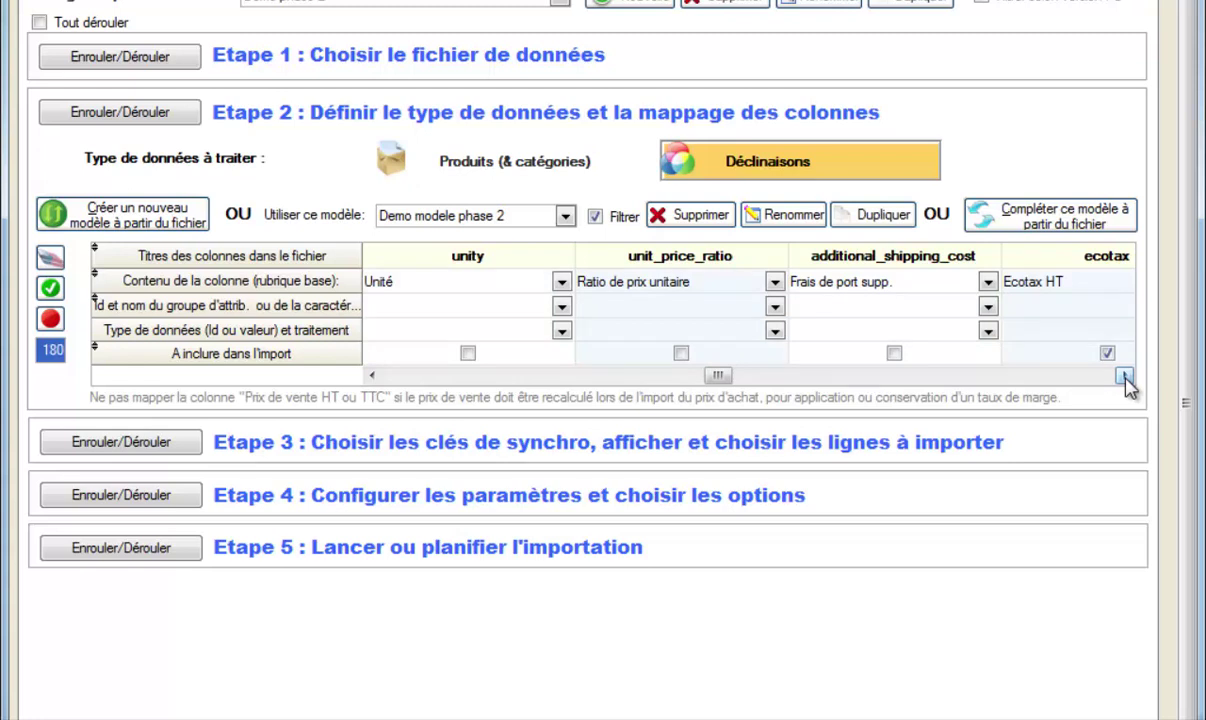
{"action": "left_click", "coordinate": [1124, 376]}
{"action": "left_click", "coordinate": [1124, 376]}
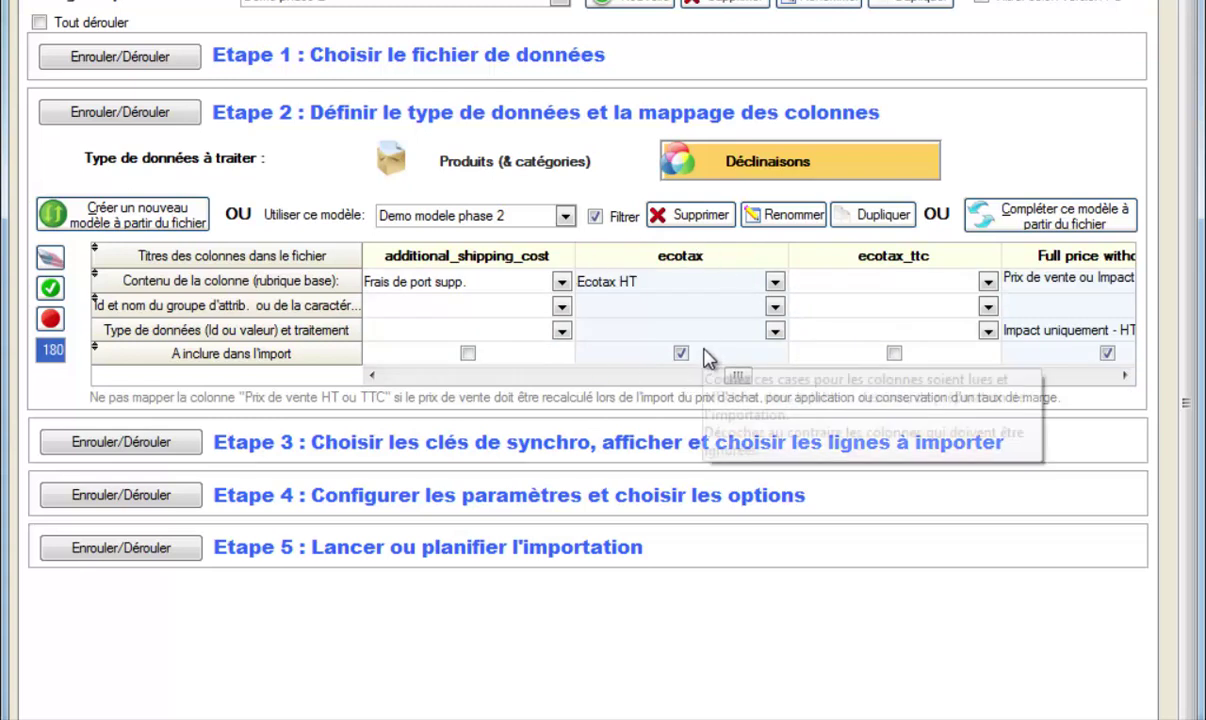
{"action": "left_click", "coordinate": [1131, 383]}
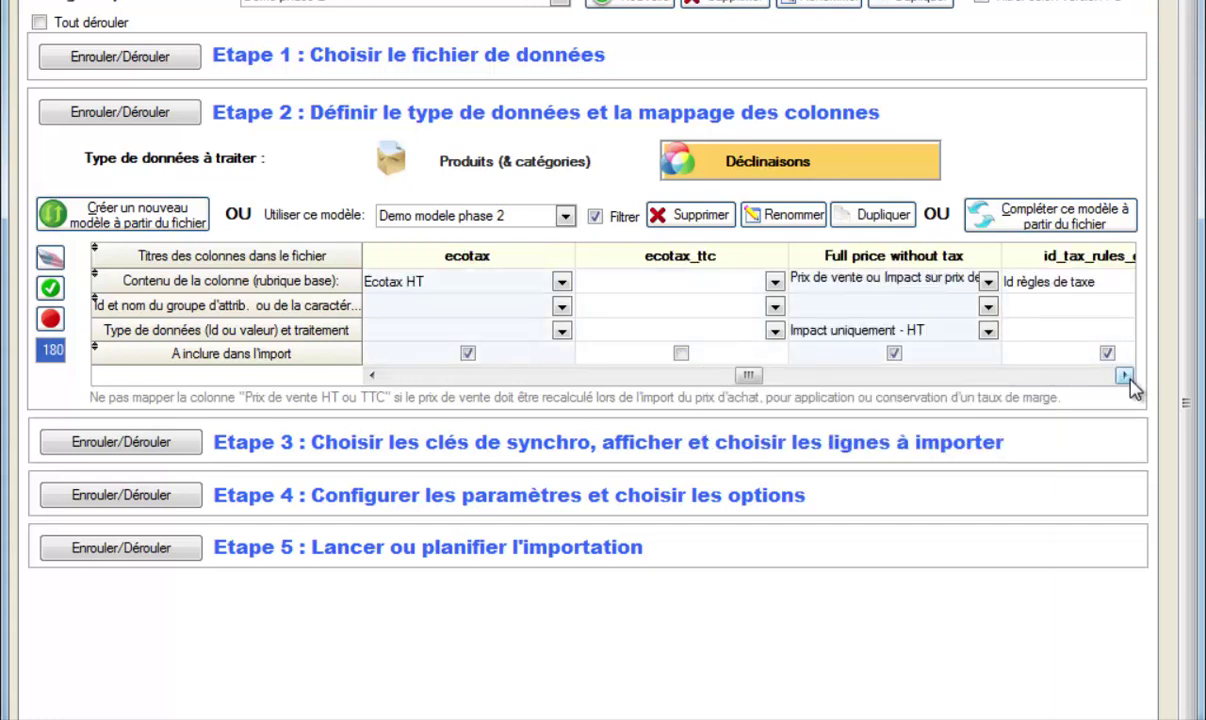
{"action": "left_click", "coordinate": [1131, 383]}
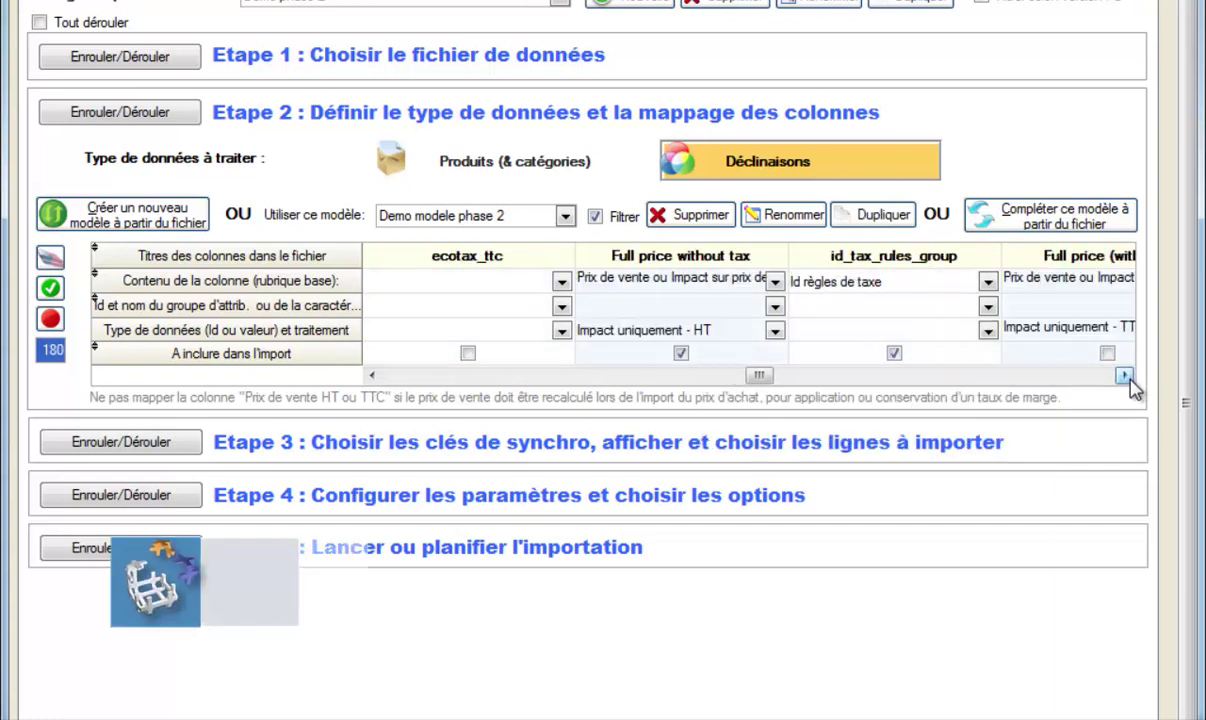
{"action": "left_click", "coordinate": [1131, 383]}
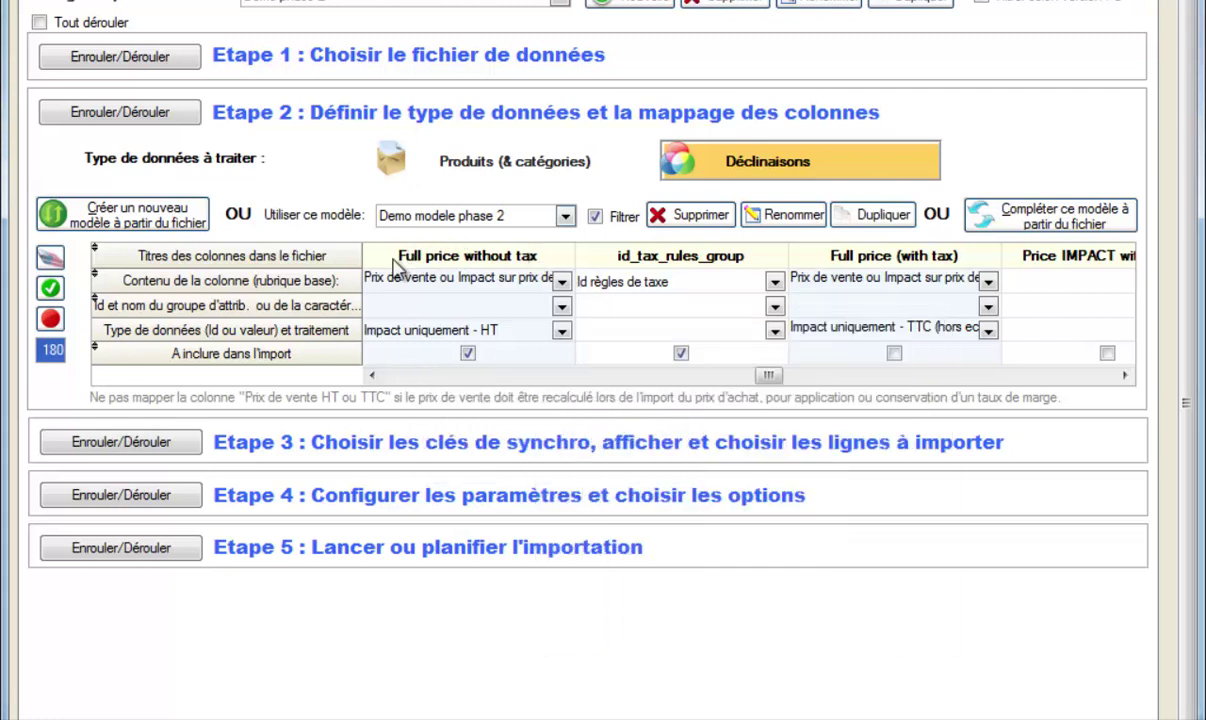
- Set the Full price without tax column's data type to Prix complet - HT and exclude the column from the import
{"action": "left_click", "coordinate": [565, 286]}
{"action": "left_click", "coordinate": [563, 282]}
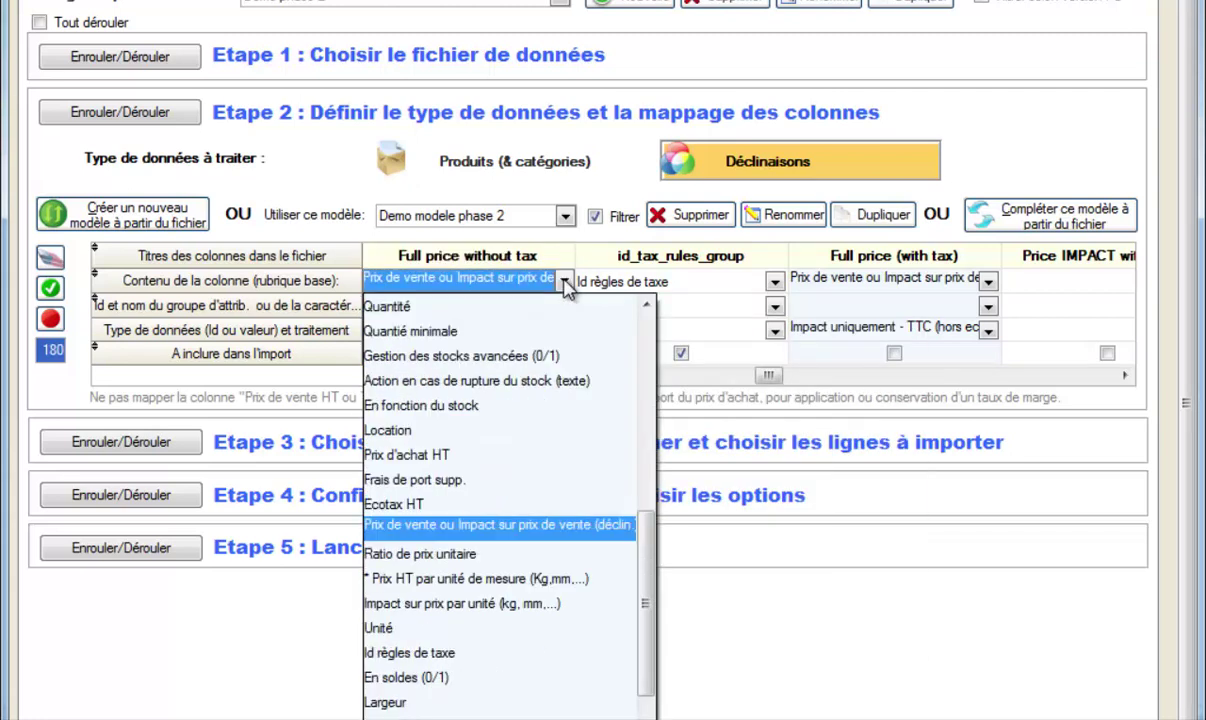
{"action": "left_click", "coordinate": [510, 537]}
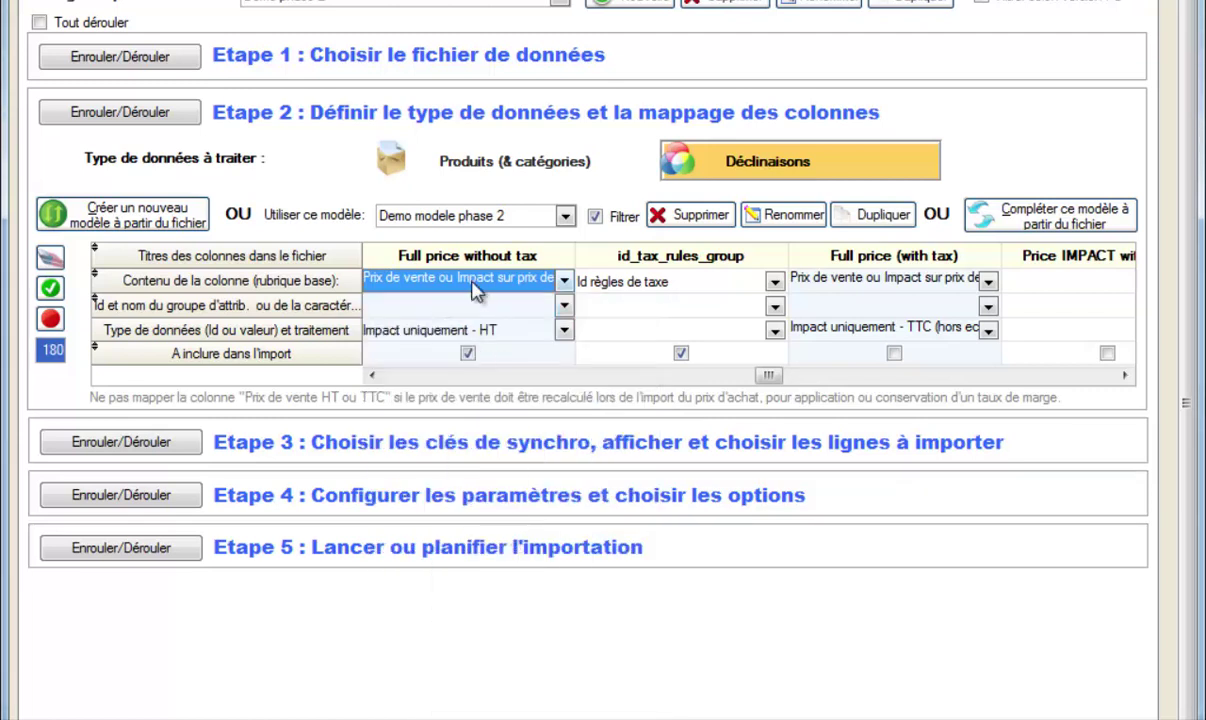
{"action": "left_click", "coordinate": [565, 332]}
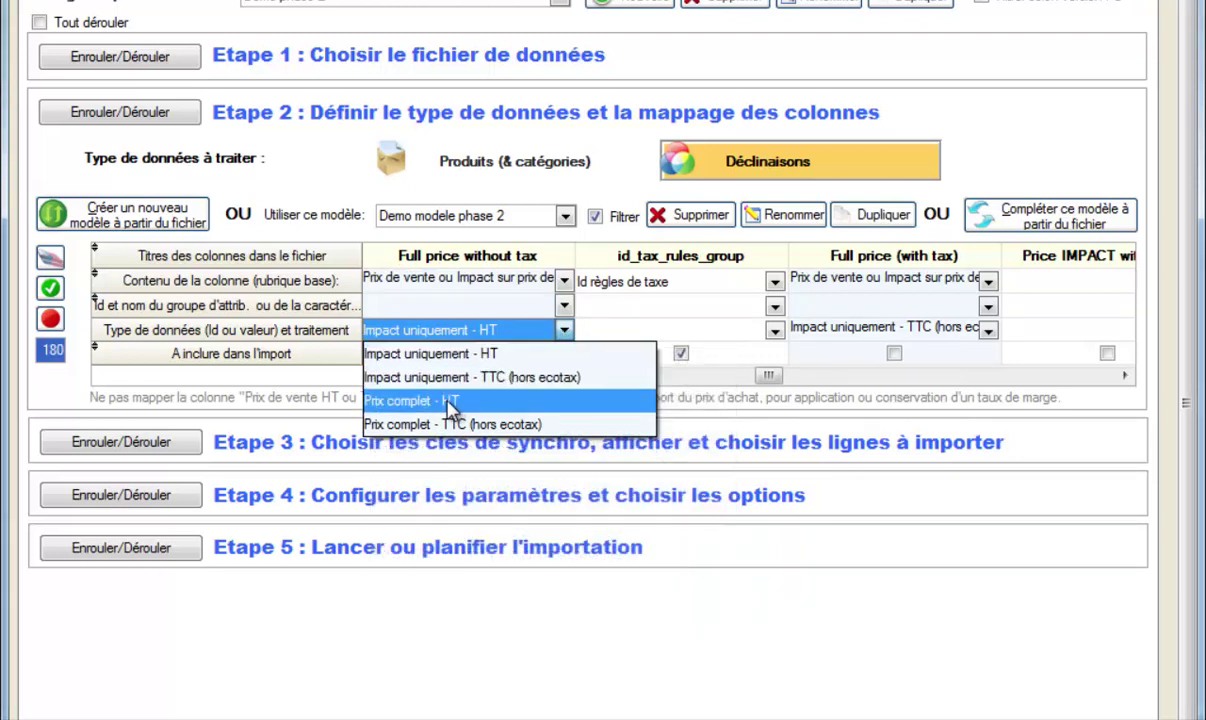
{"action": "left_click", "coordinate": [445, 400]}
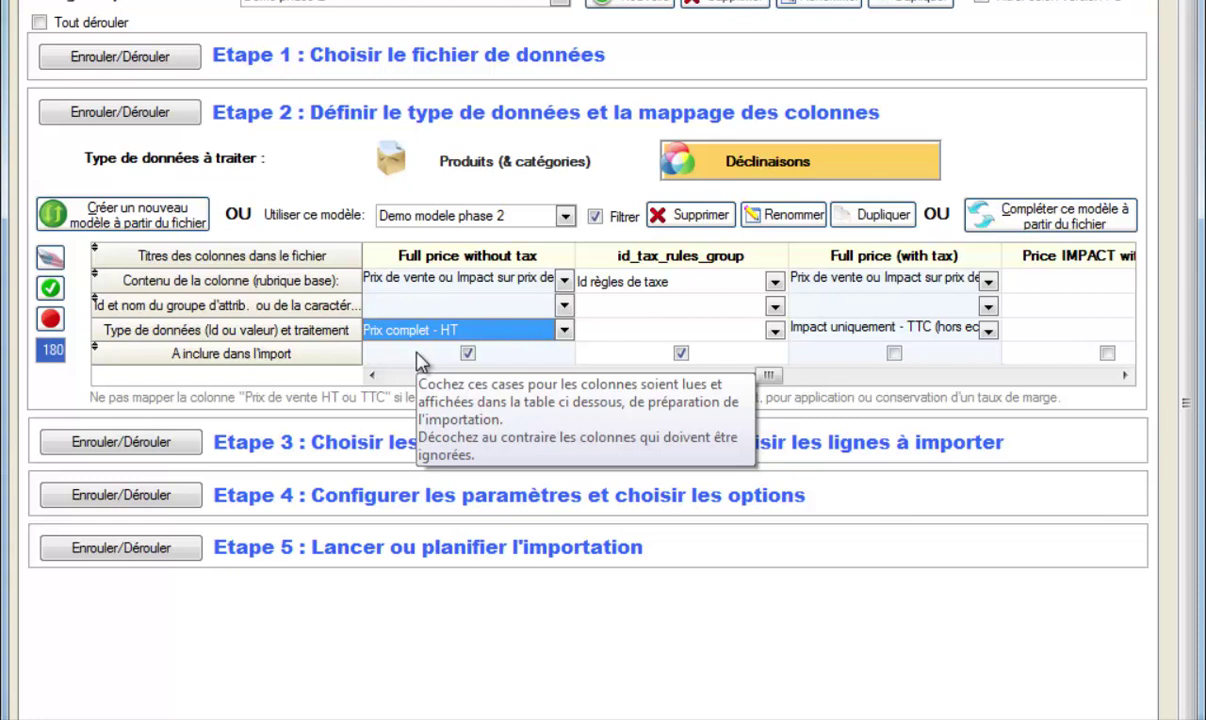
{"action": "left_click", "coordinate": [467, 353]}
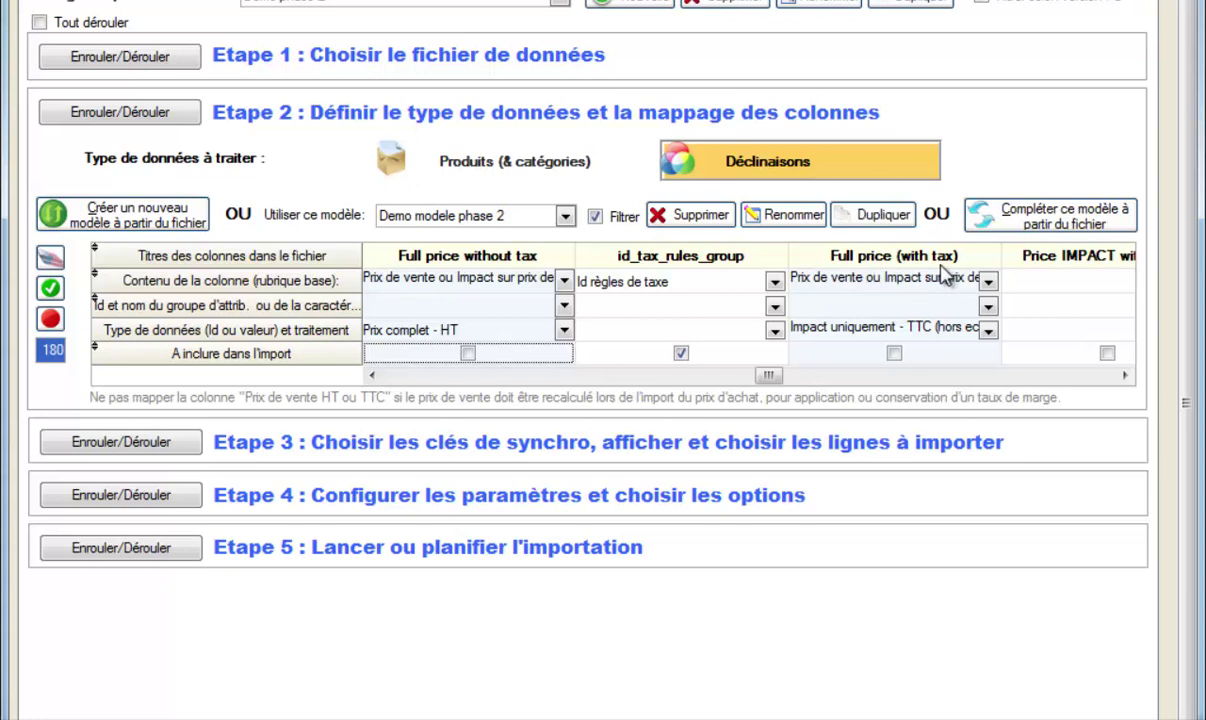
- Set the Full price (with tax) column's data type to Prix complet - TTC (hors ecotax)
{"action": "left_click", "coordinate": [990, 333]}
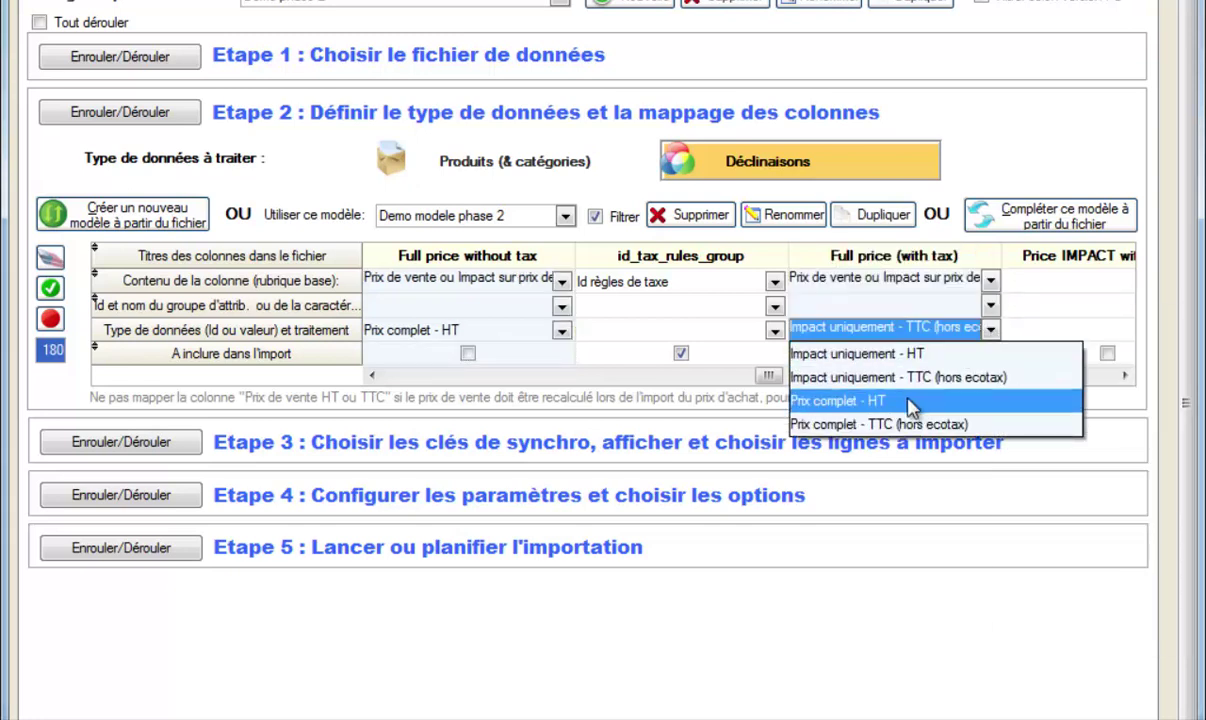
{"action": "left_click", "coordinate": [876, 425]}
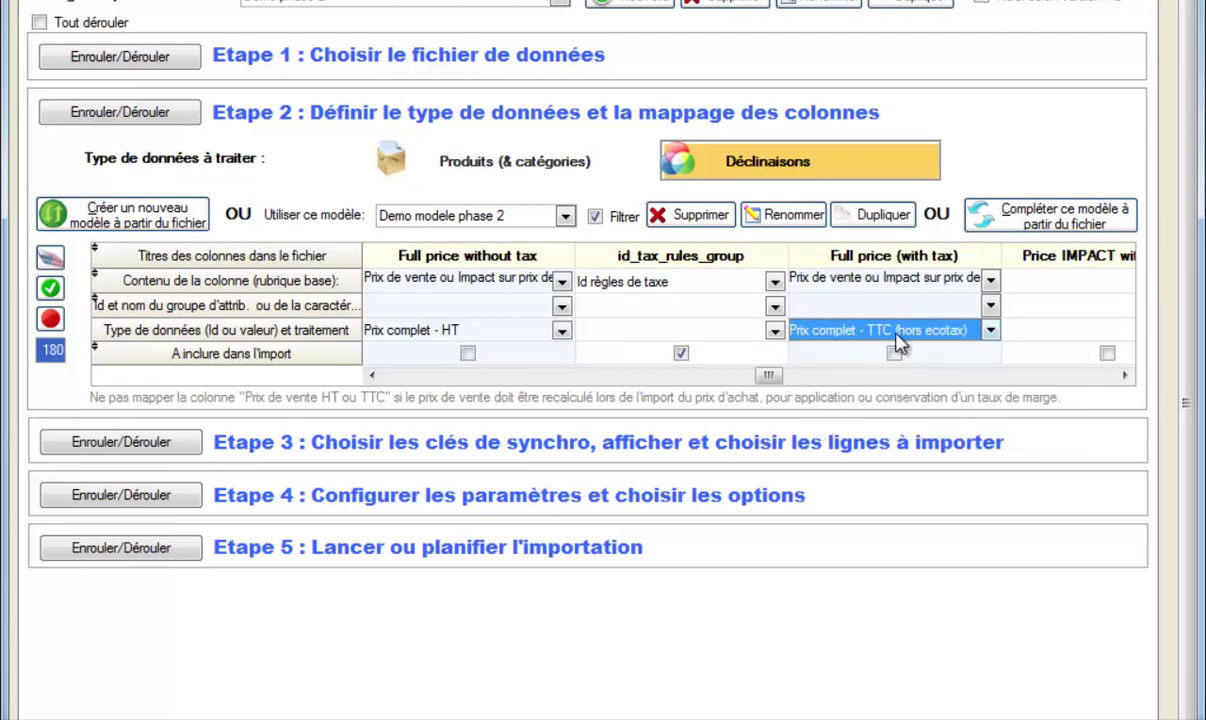
- Map the Price IMPACT without tax column to Prix de vente ou Impact sur prix de vente, with data type Impact uniquement - HT
{"action": "left_click_drag", "start_coordinate": [768, 378], "coordinate": [780, 383]}
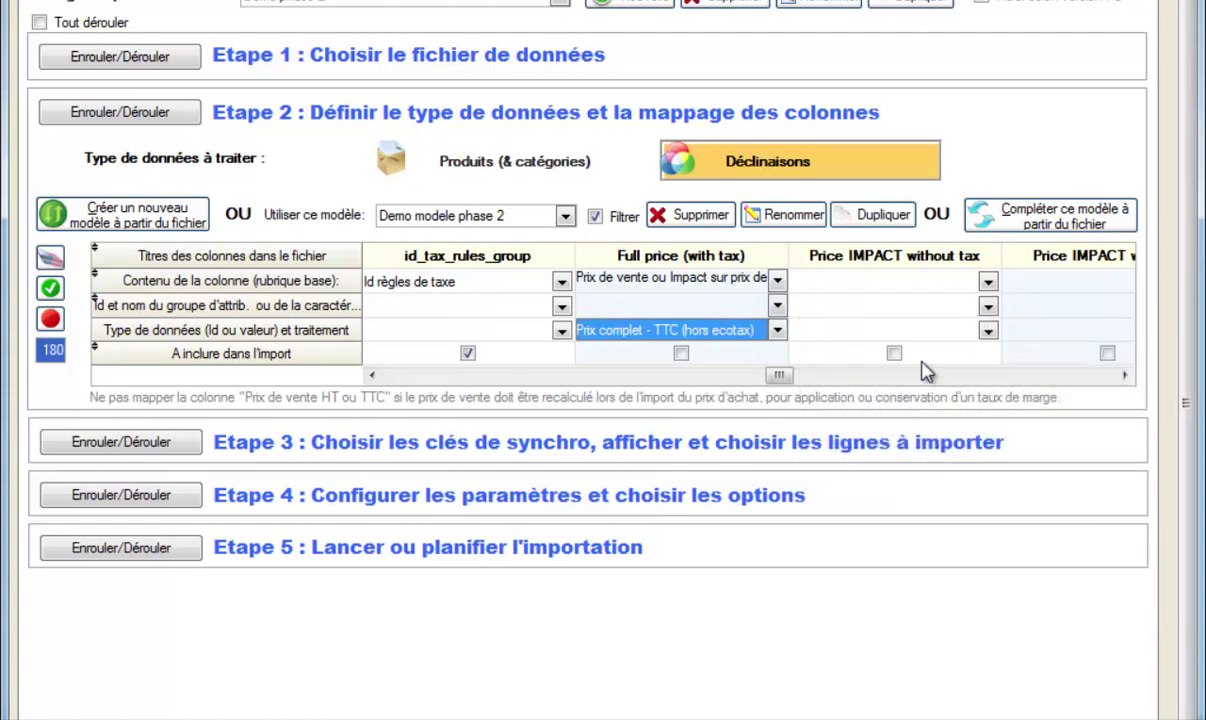
{"action": "left_click_drag", "start_coordinate": [778, 376], "coordinate": [789, 376]}
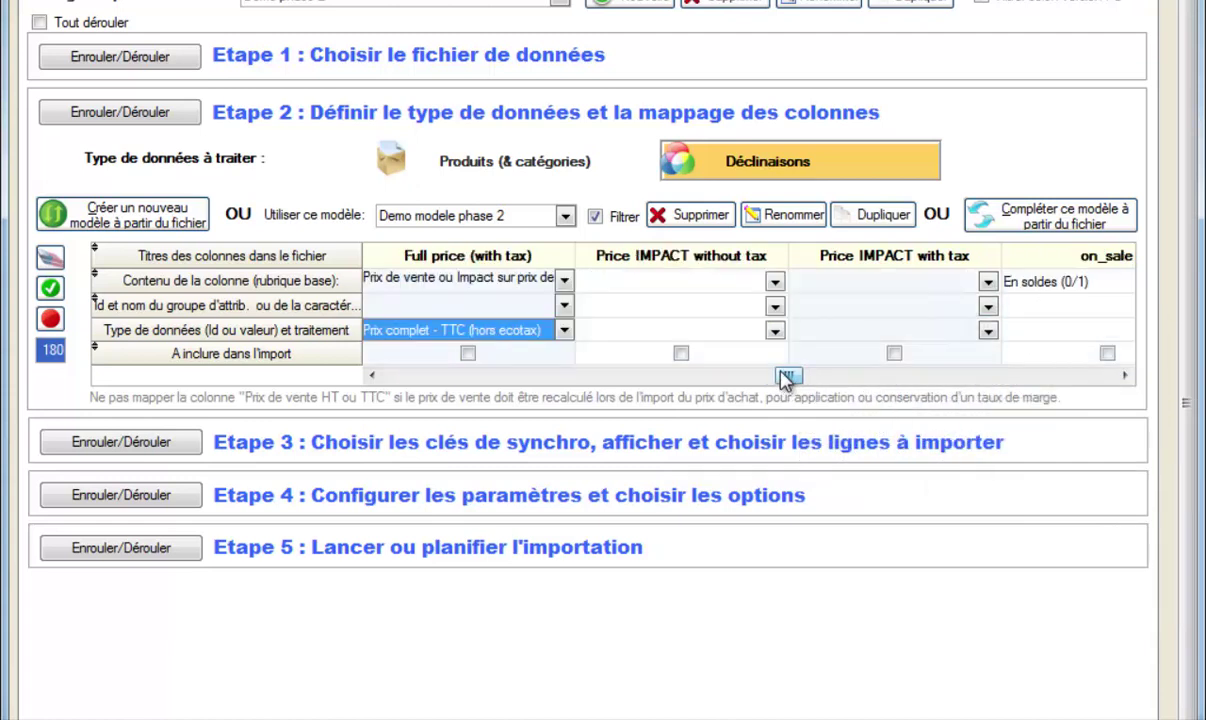
{"action": "left_click", "coordinate": [778, 285]}
{"action": "left_click", "coordinate": [775, 283]}
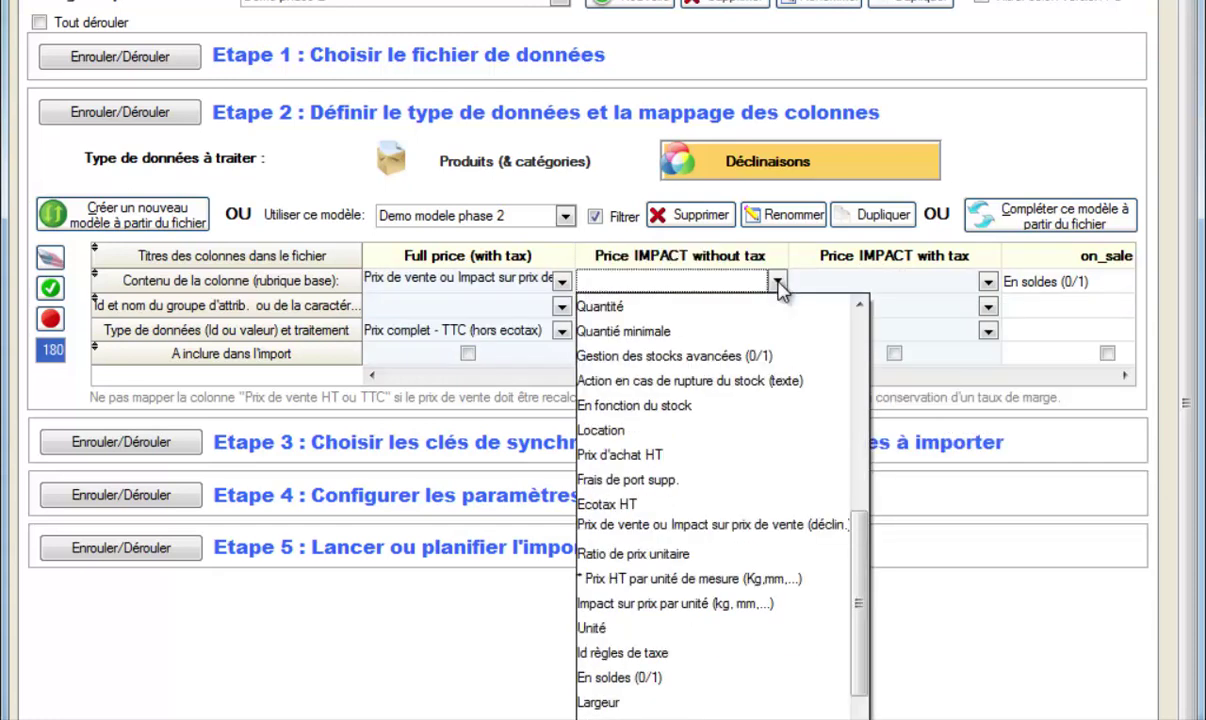
{"action": "left_click", "coordinate": [780, 524]}
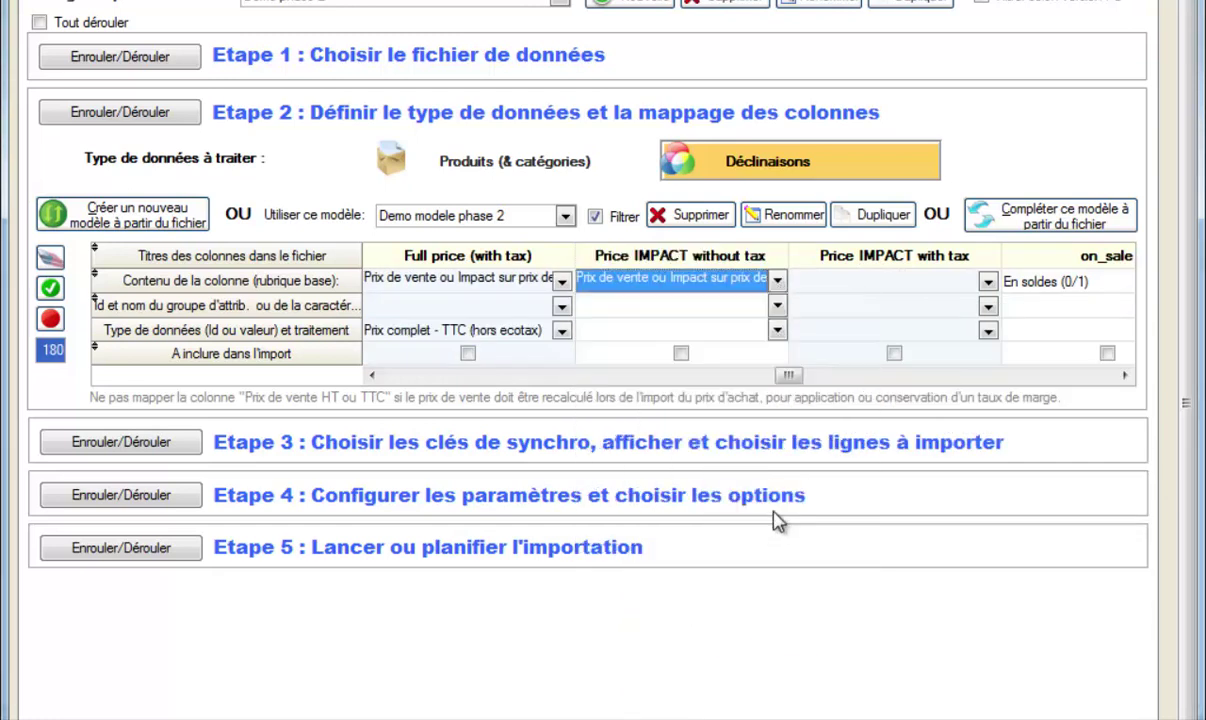
{"action": "left_click", "coordinate": [778, 331]}
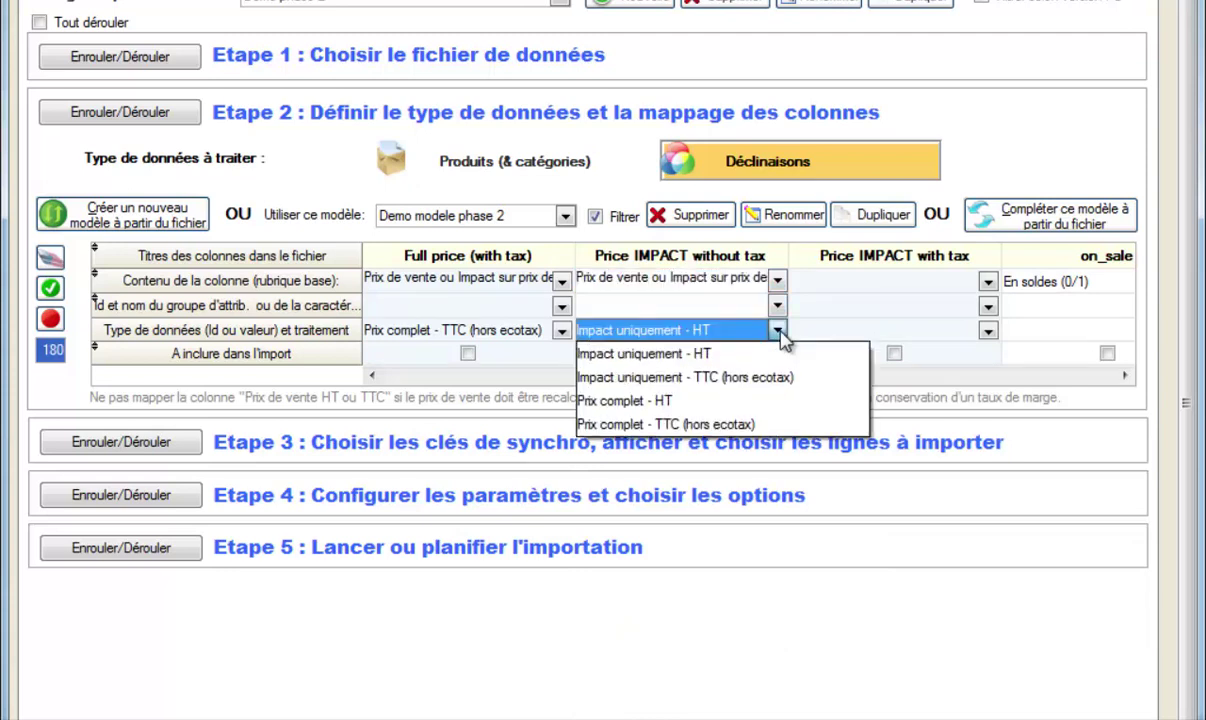
{"action": "left_click", "coordinate": [675, 356]}
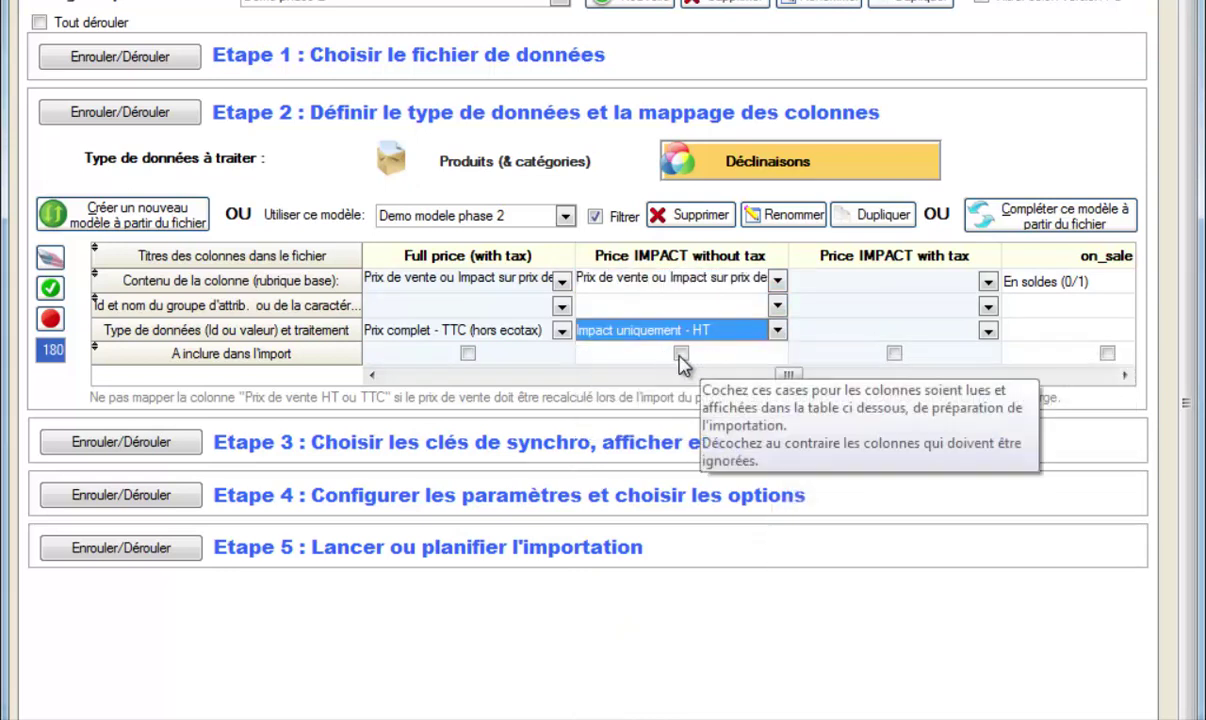
{"action": "left_click", "coordinate": [681, 353]}
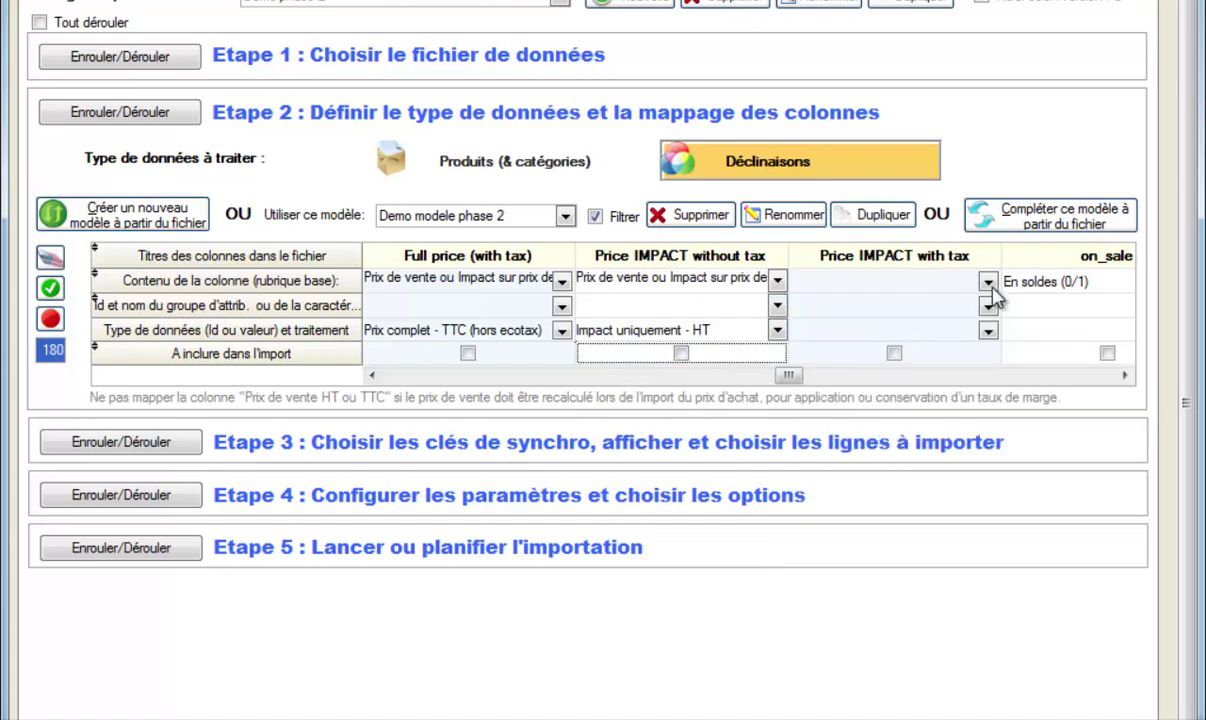
- Map Price IMPACT with tax to Prix de vente ou Impact sur prix de vente, type Prix complet - TTC (hors ecotax), and include it in the import
{"action": "left_click", "coordinate": [940, 281]}
{"action": "left_click", "coordinate": [940, 281]}
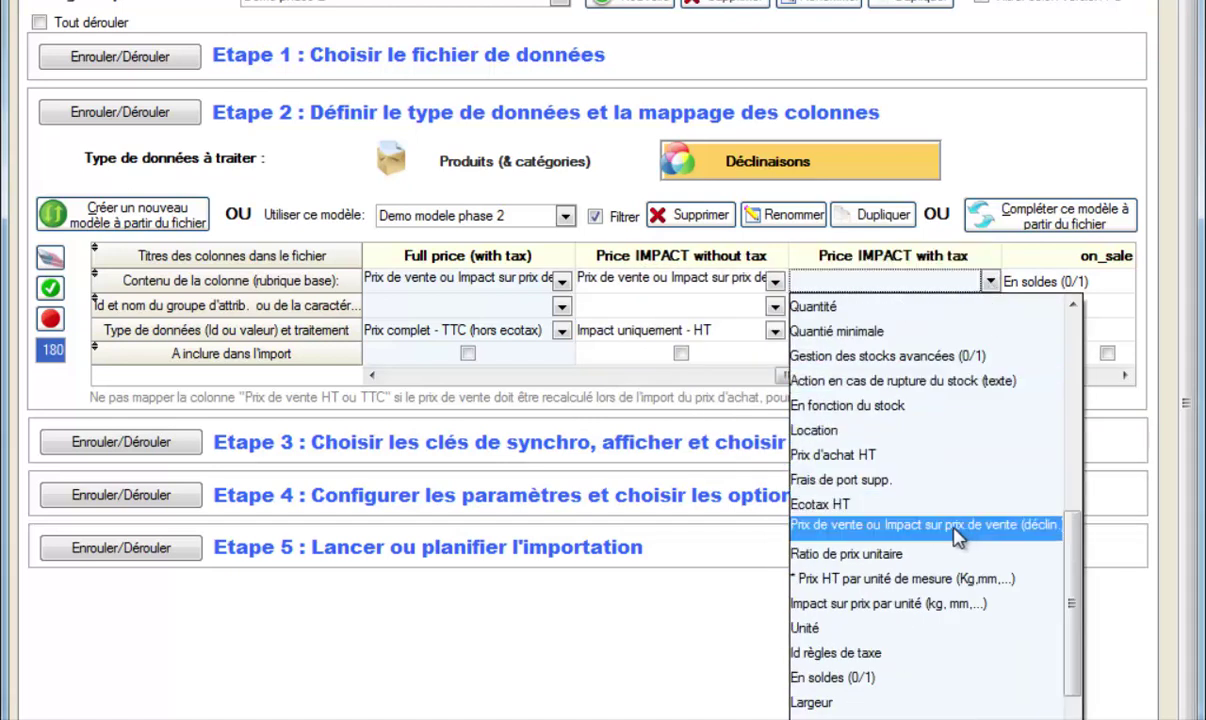
{"action": "left_click", "coordinate": [895, 524]}
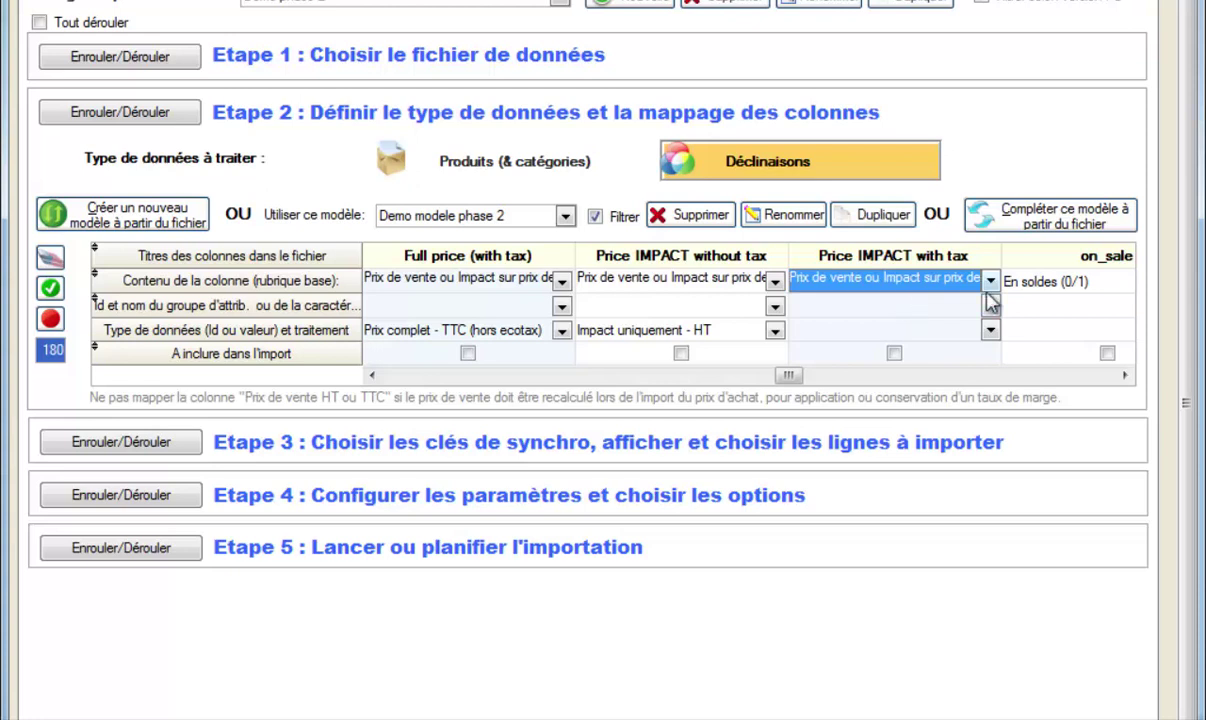
{"action": "left_click", "coordinate": [935, 330]}
{"action": "left_click", "coordinate": [882, 424]}
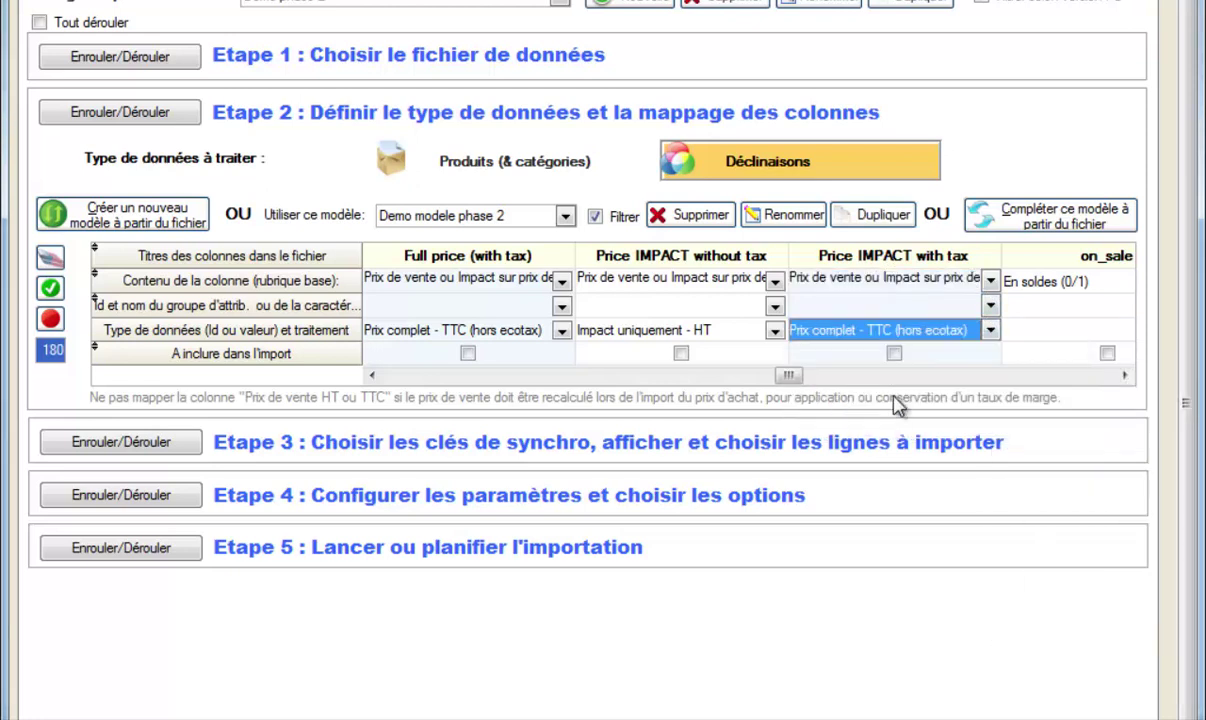
{"action": "mouse_move", "coordinate": [789, 375]}
{"action": "left_mouse_down"}
{"action": "mouse_move", "coordinate": [773, 376]}
{"action": "mouse_move", "coordinate": [789, 375]}
{"action": "left_mouse_up"}
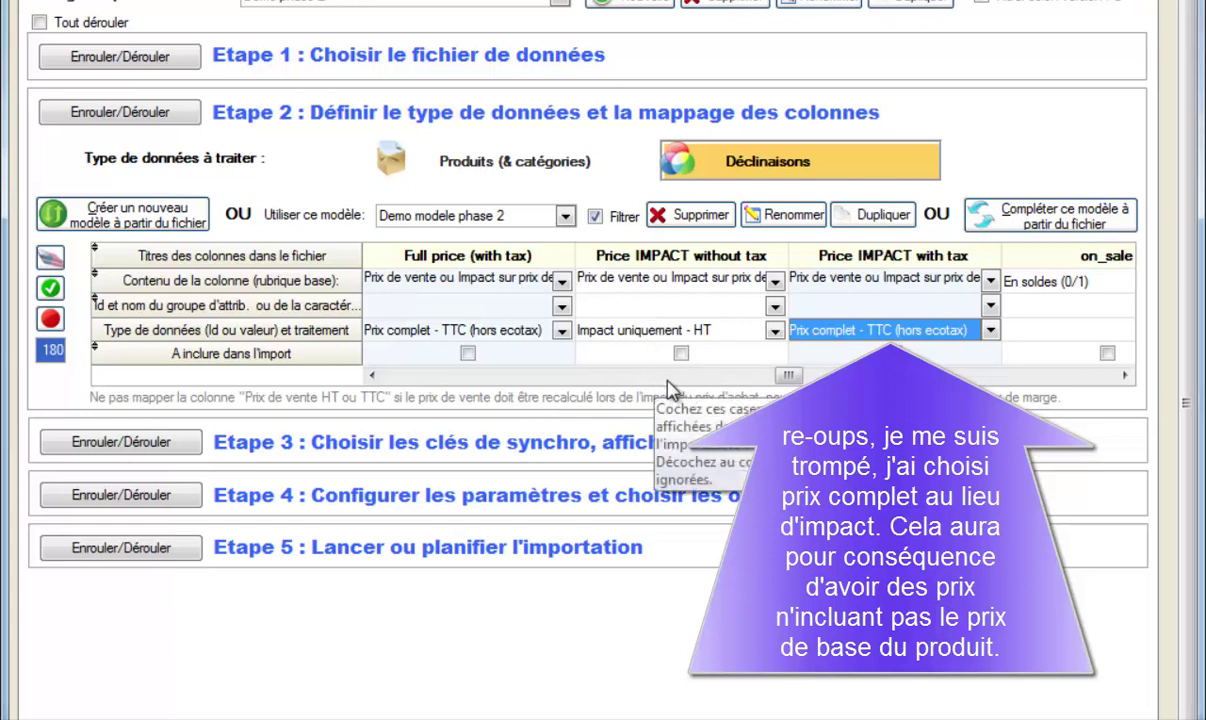
{"action": "left_click", "coordinate": [894, 353]}
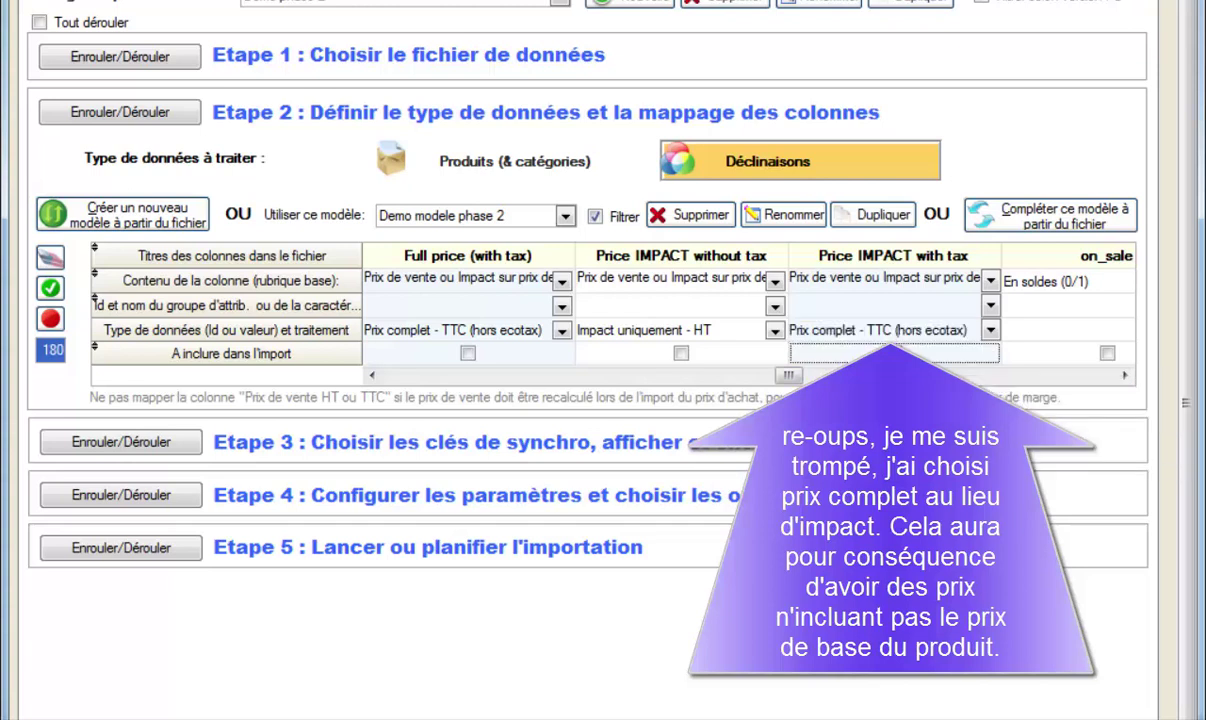
- Exclude the show_price, width, height and depth columns from the import
{"action": "left_click_drag", "start_coordinate": [794, 374], "coordinate": [815, 384]}
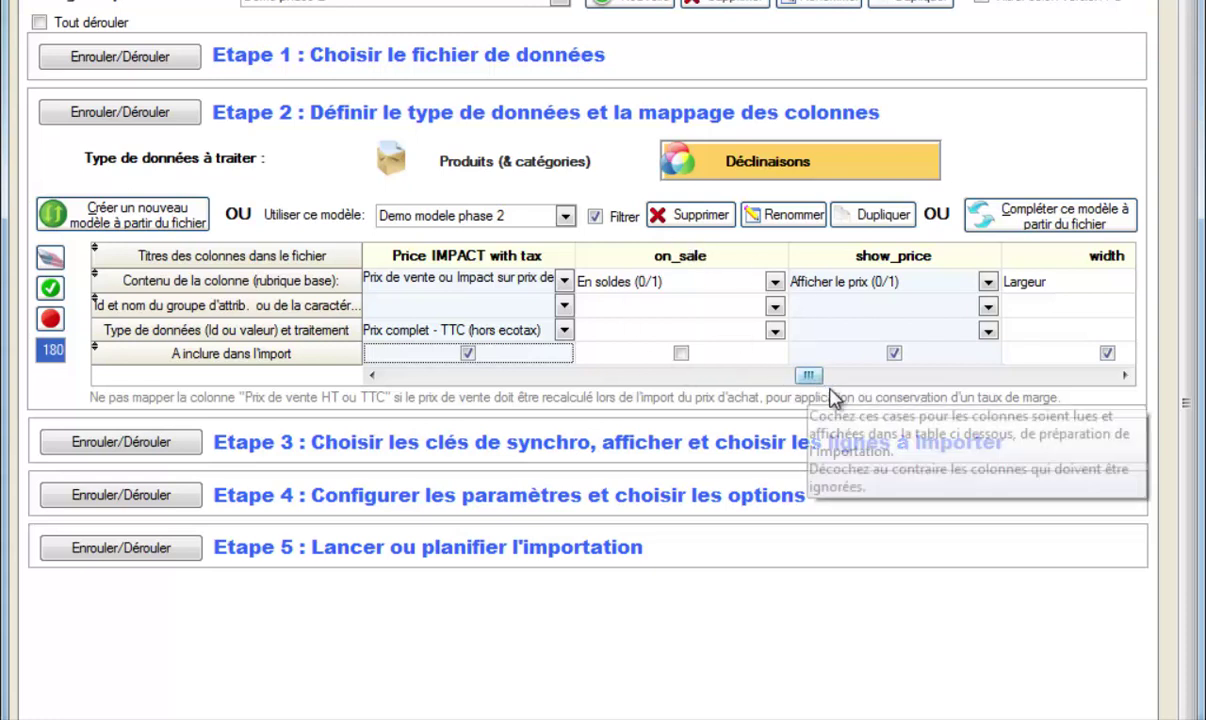
{"action": "left_click_drag", "start_coordinate": [806, 377], "coordinate": [829, 388]}
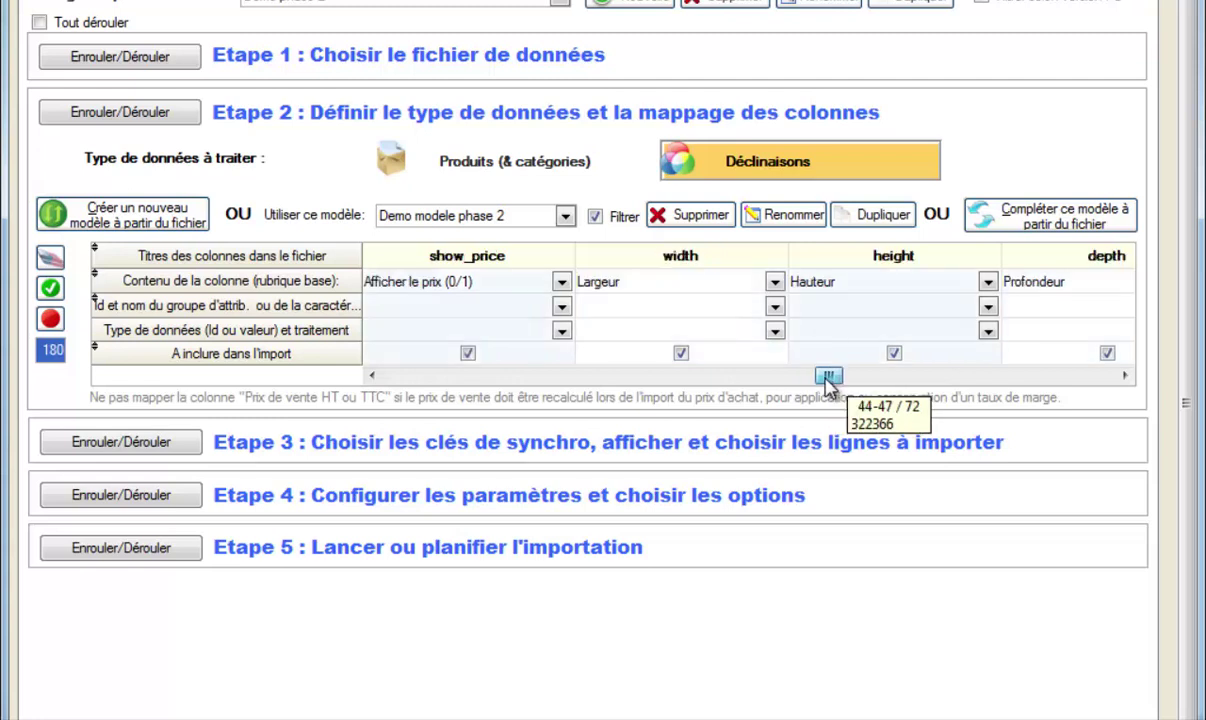
{"action": "left_click", "coordinate": [468, 353]}
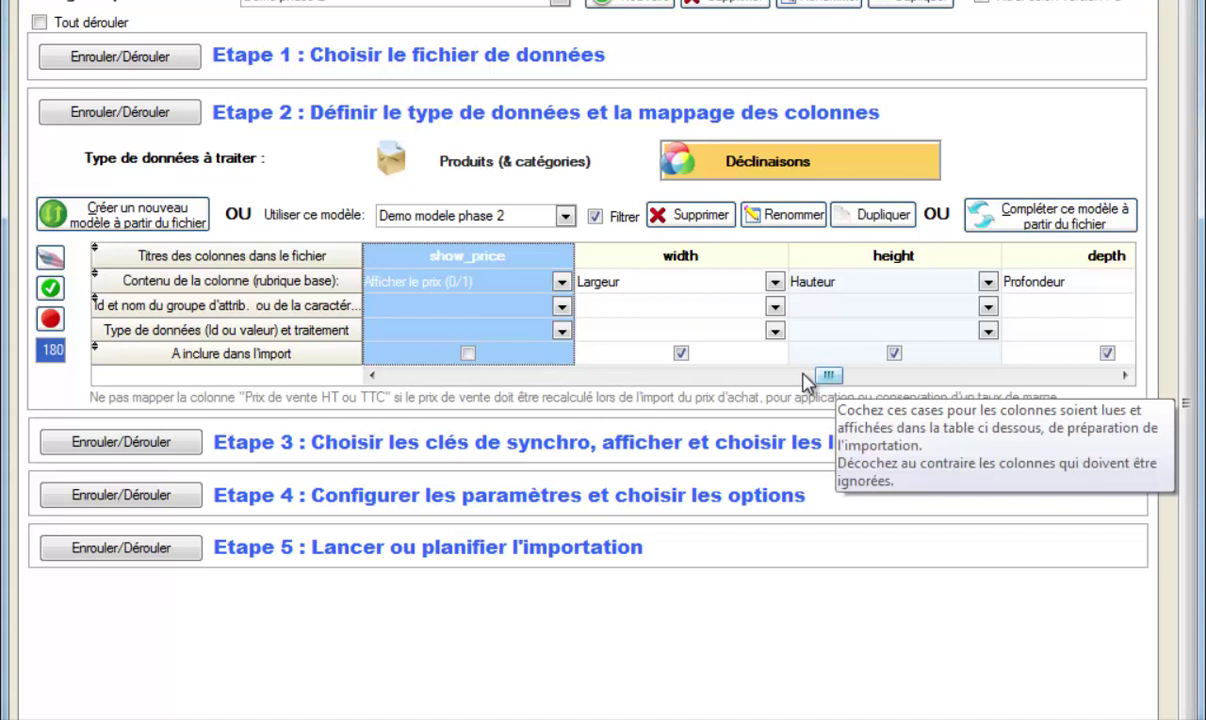
{"action": "left_click", "coordinate": [683, 353]}
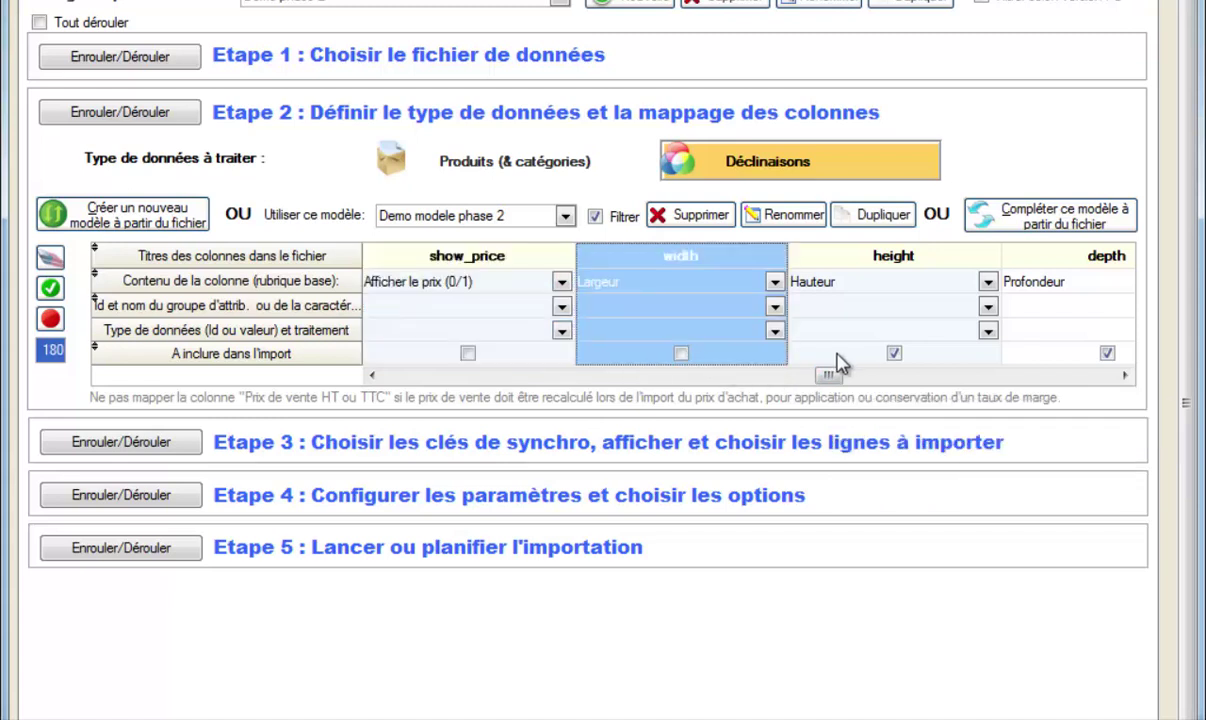
{"action": "left_click", "coordinate": [894, 353]}
{"action": "left_click_drag", "start_coordinate": [829, 376], "coordinate": [855, 378]}
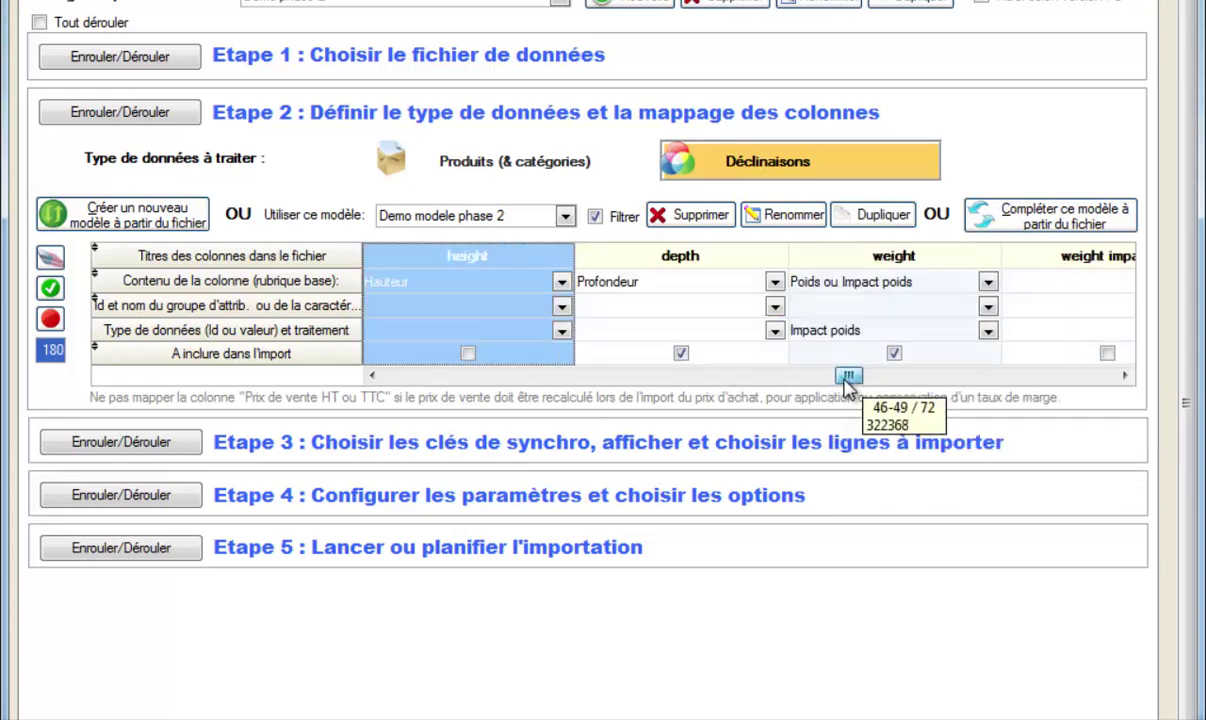
{"action": "left_click", "coordinate": [681, 353]}
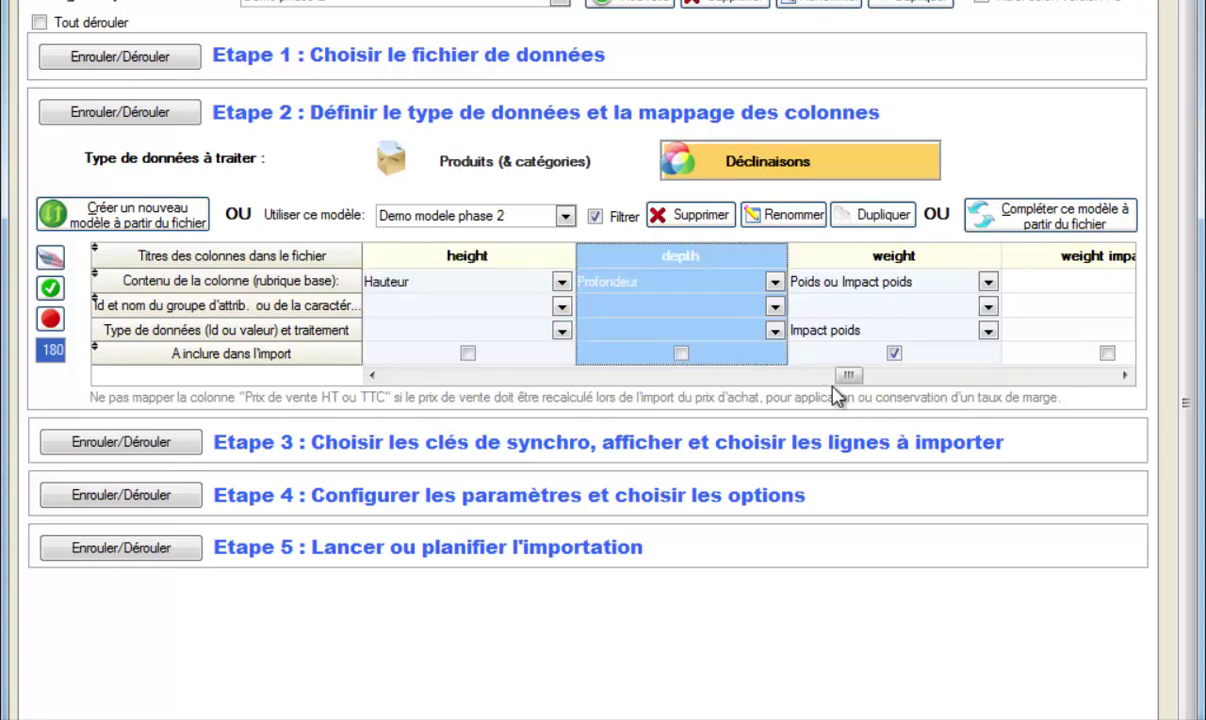
- Set the weight column's data type to Poids
{"action": "left_click_drag", "start_coordinate": [852, 376], "coordinate": [866, 384]}
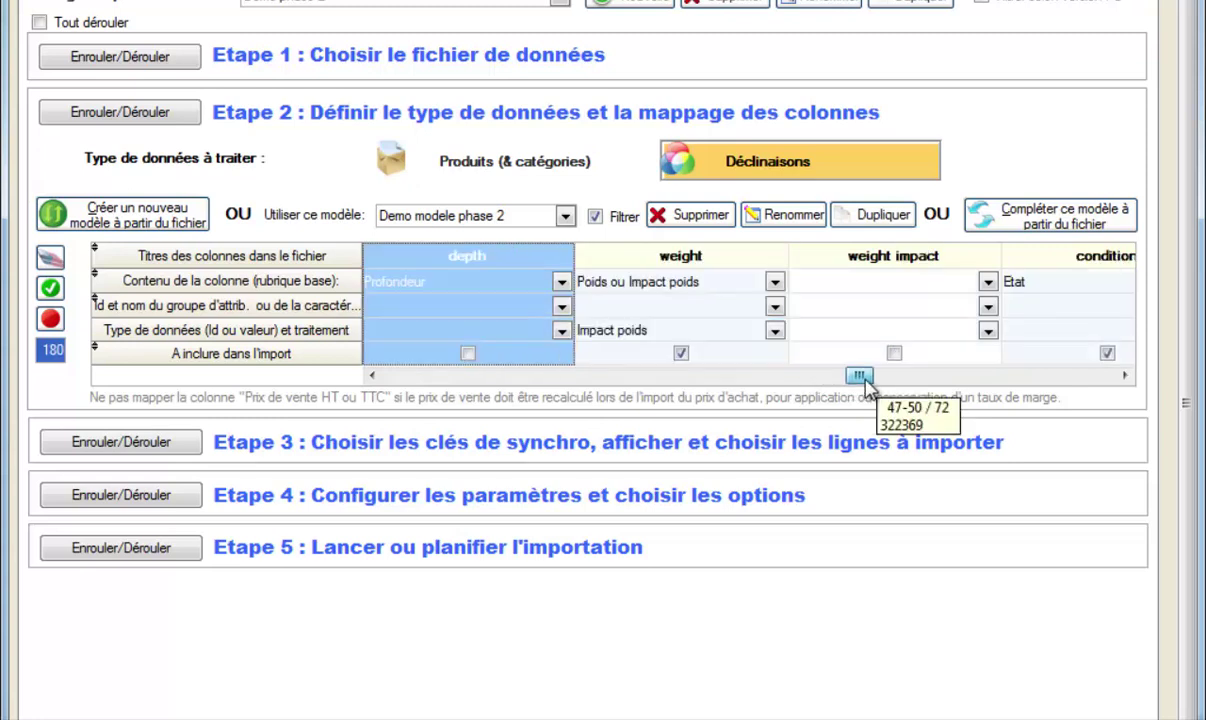
{"action": "left_click", "coordinate": [777, 331]}
{"action": "left_click", "coordinate": [777, 331]}
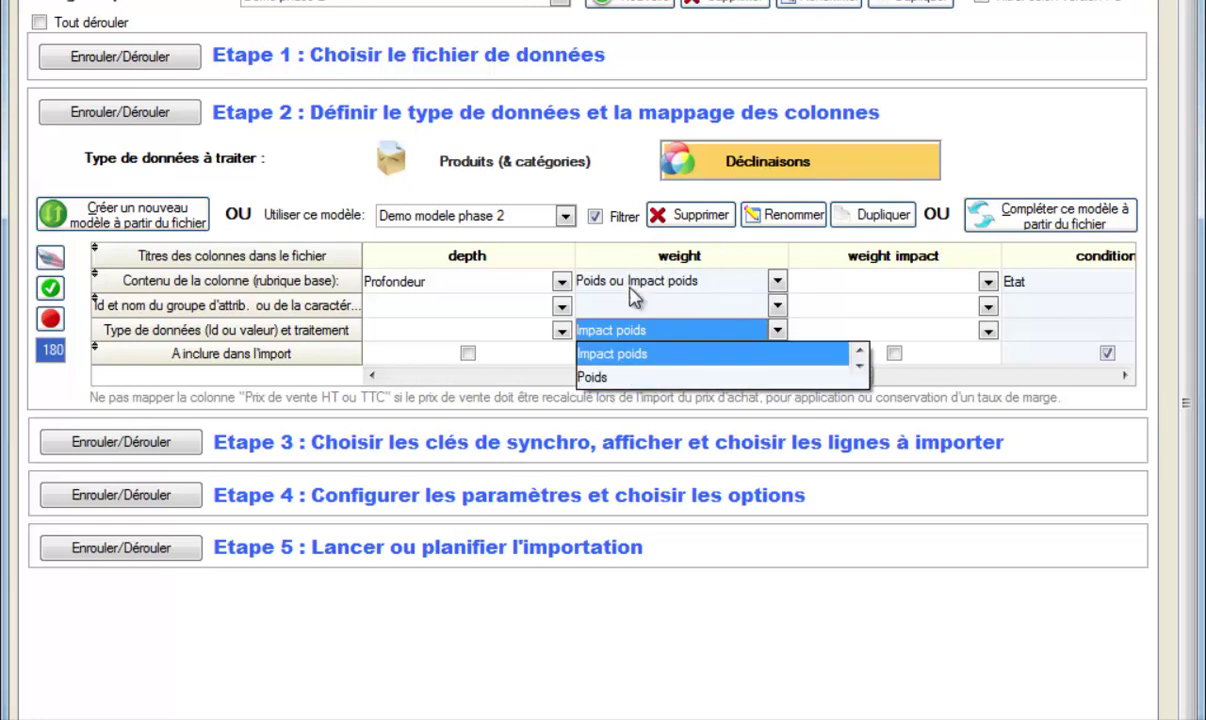
{"action": "left_click", "coordinate": [592, 377]}
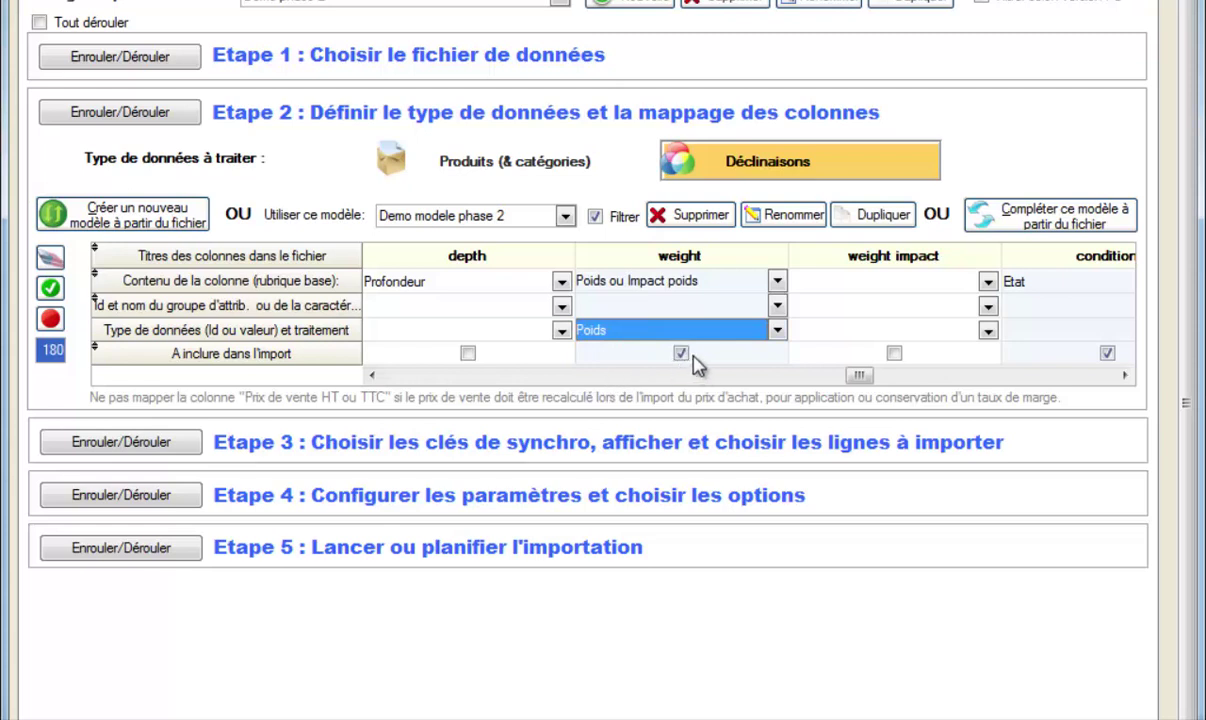
- Map the weight impact column to Poids ou Impact poids, with data type Impact poids
{"action": "left_click", "coordinate": [990, 287]}
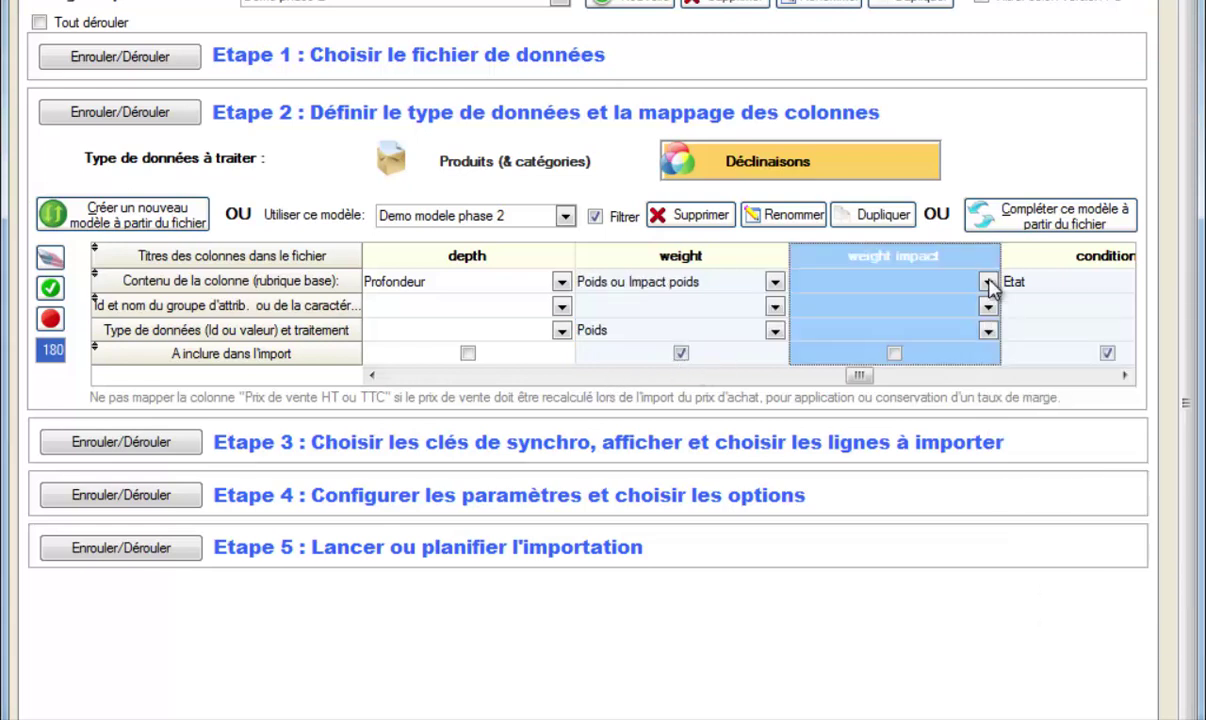
{"action": "left_click", "coordinate": [988, 283]}
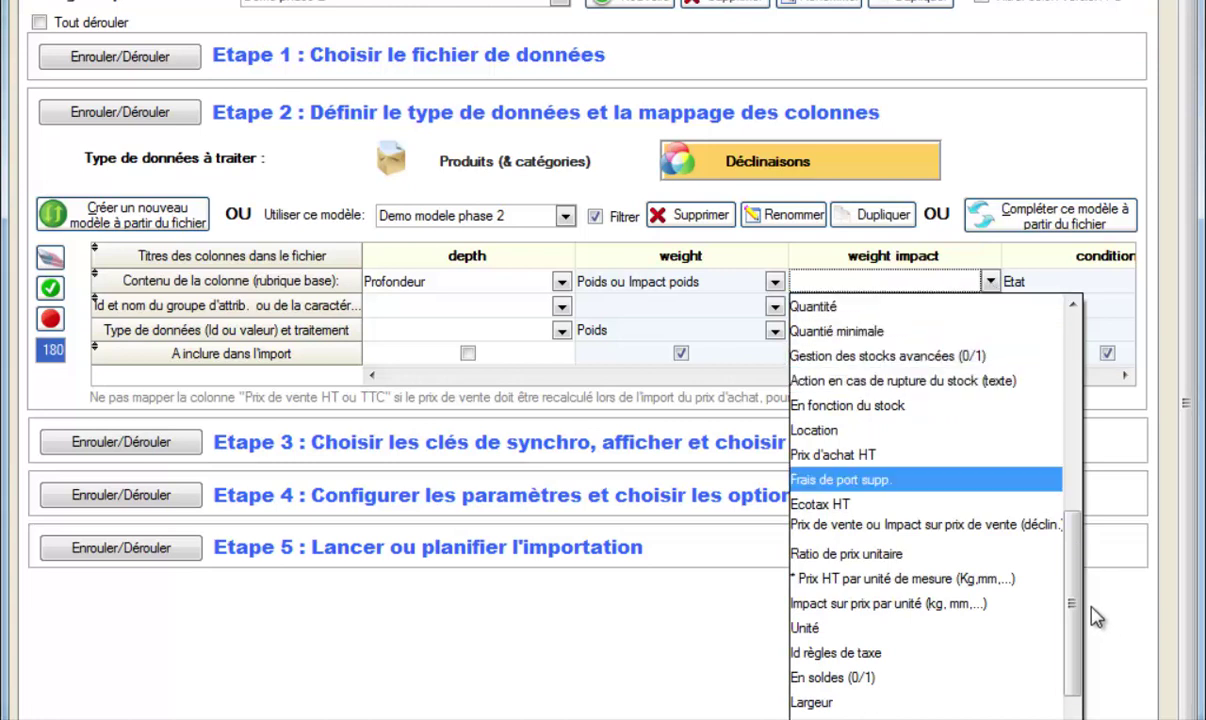
{"action": "left_click_drag", "start_coordinate": [1080, 543], "coordinate": [1064, 640]}
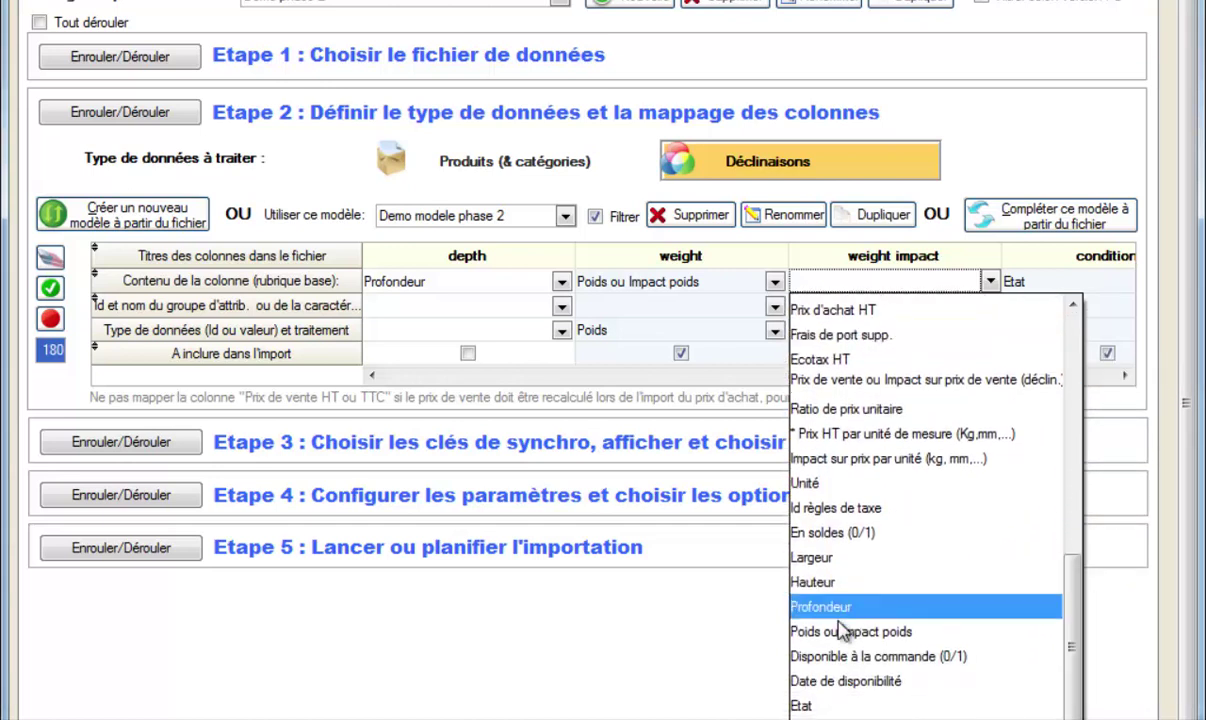
{"action": "left_click", "coordinate": [839, 636]}
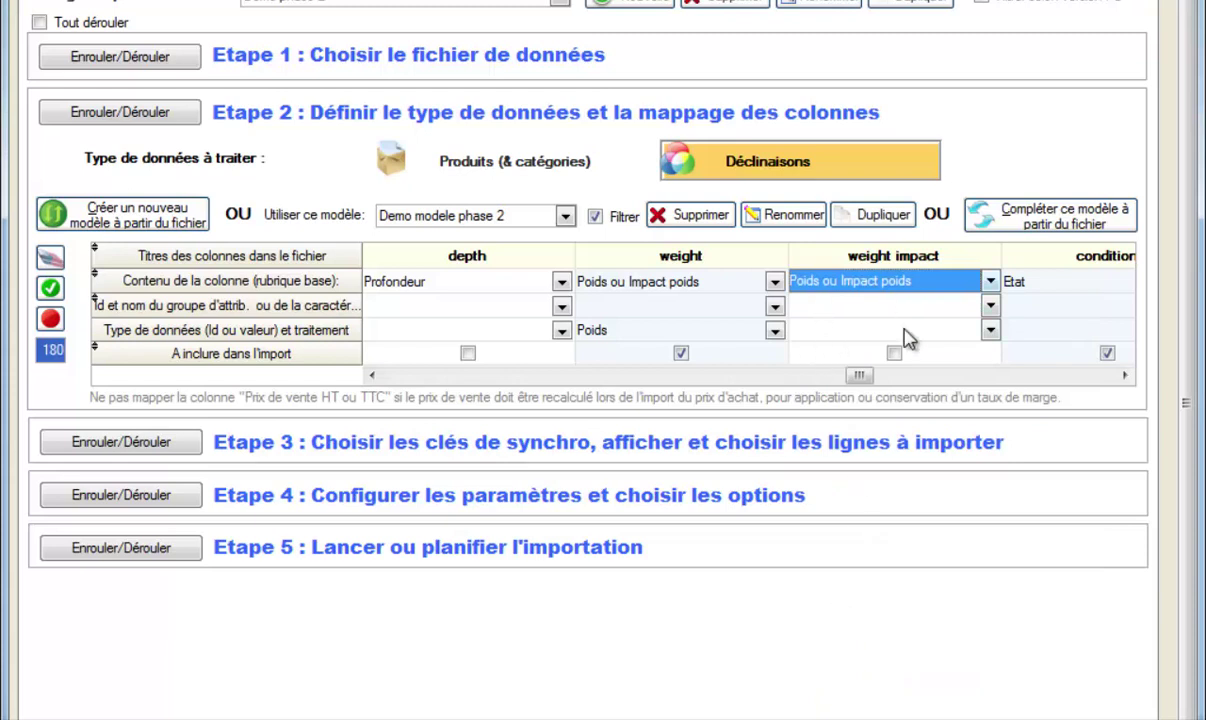
{"action": "left_click", "coordinate": [990, 330]}
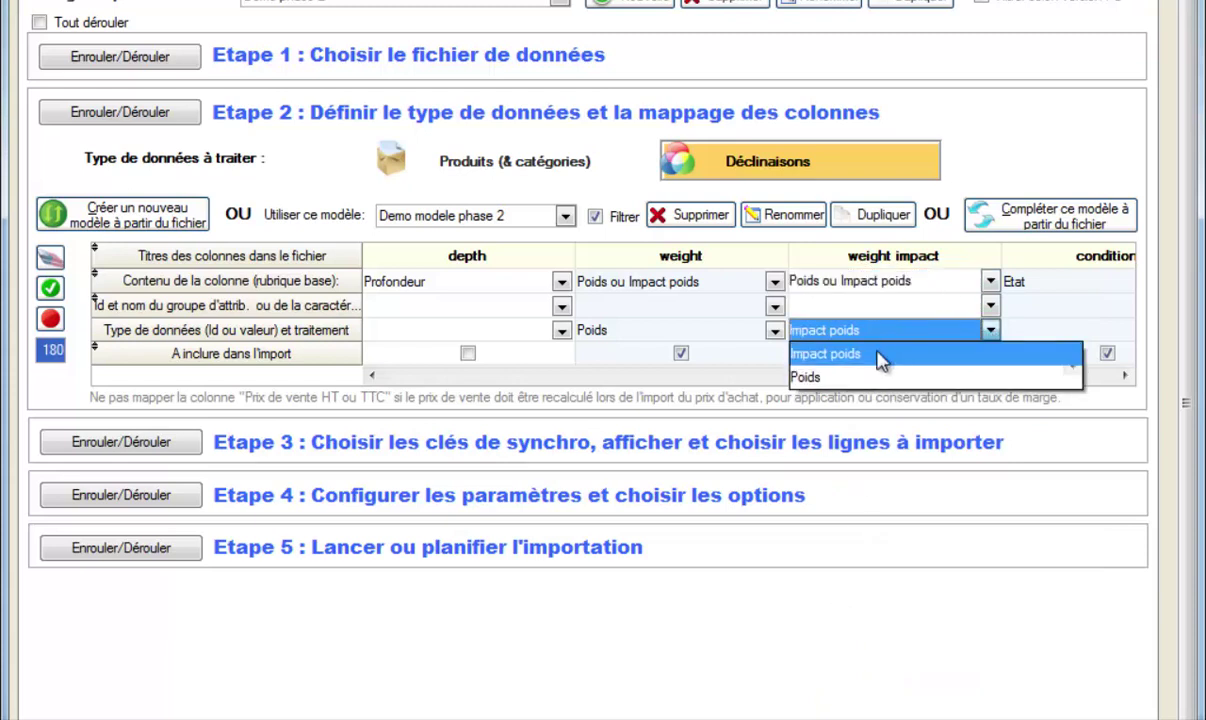
{"action": "left_click", "coordinate": [925, 353]}
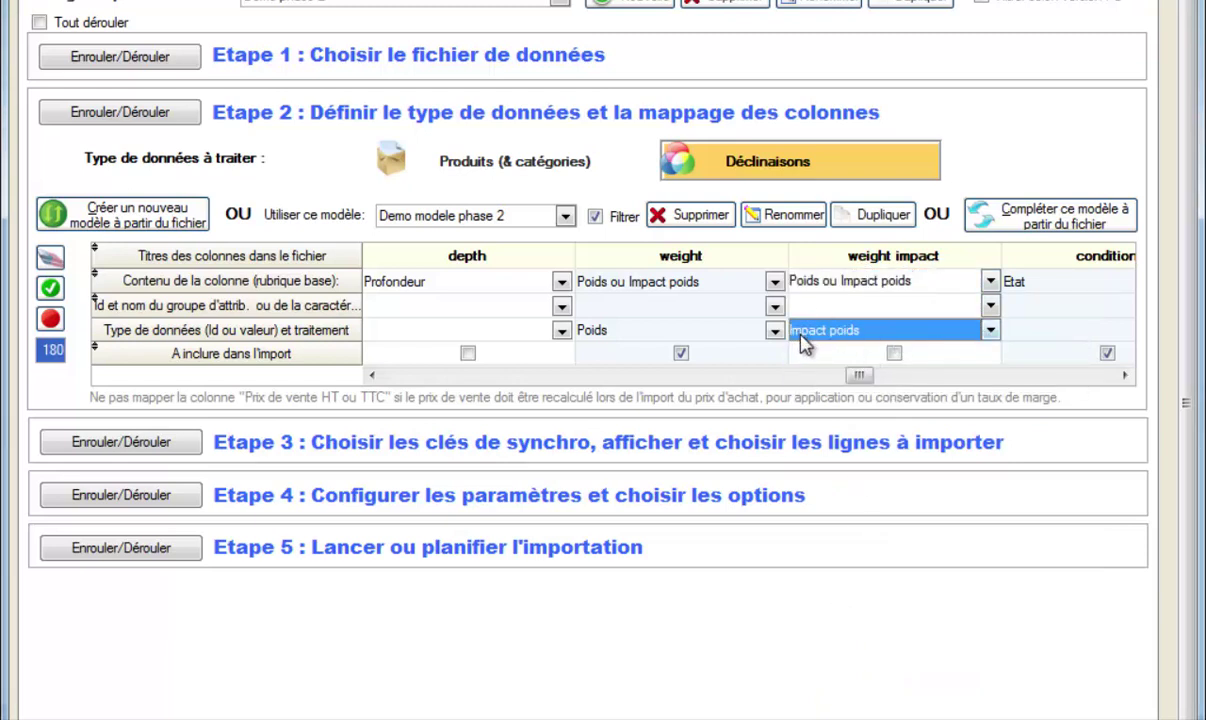
- Try switching the import inclusion from the weight column to the weight impact column
{"action": "left_click", "coordinate": [683, 353]}
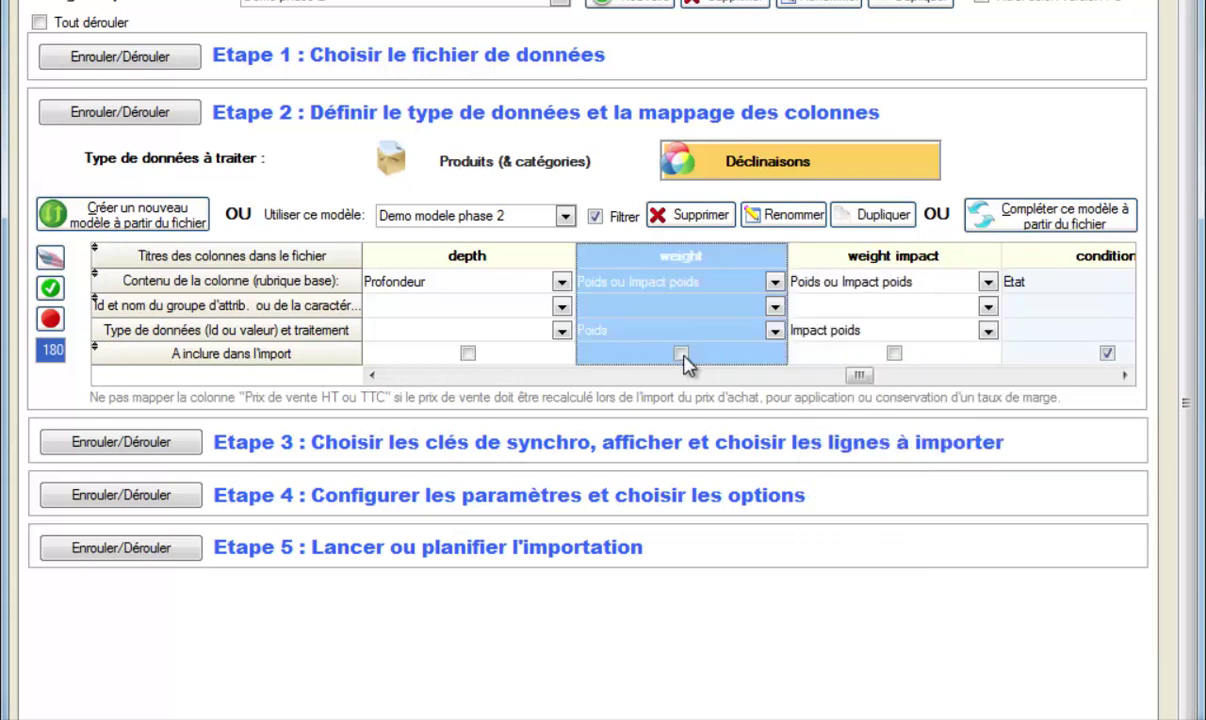
{"action": "left_click", "coordinate": [894, 354]}
{"action": "left_click", "coordinate": [894, 354]}
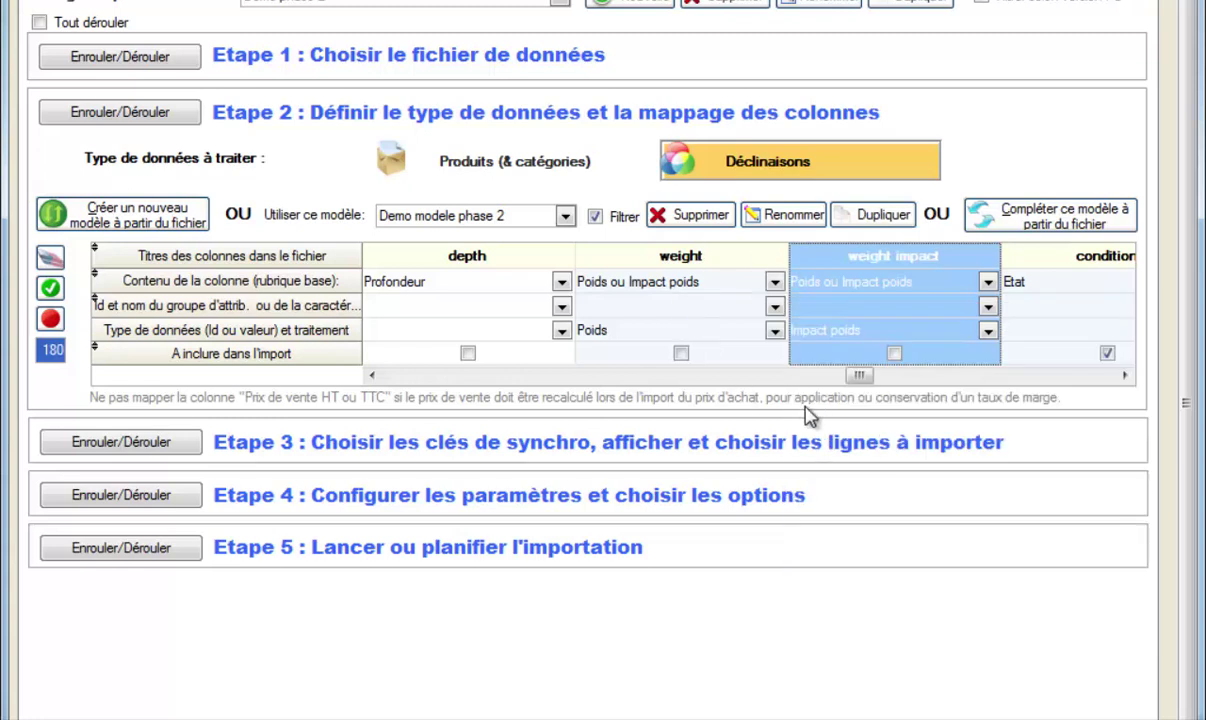
{"action": "left_click", "coordinate": [681, 353]}
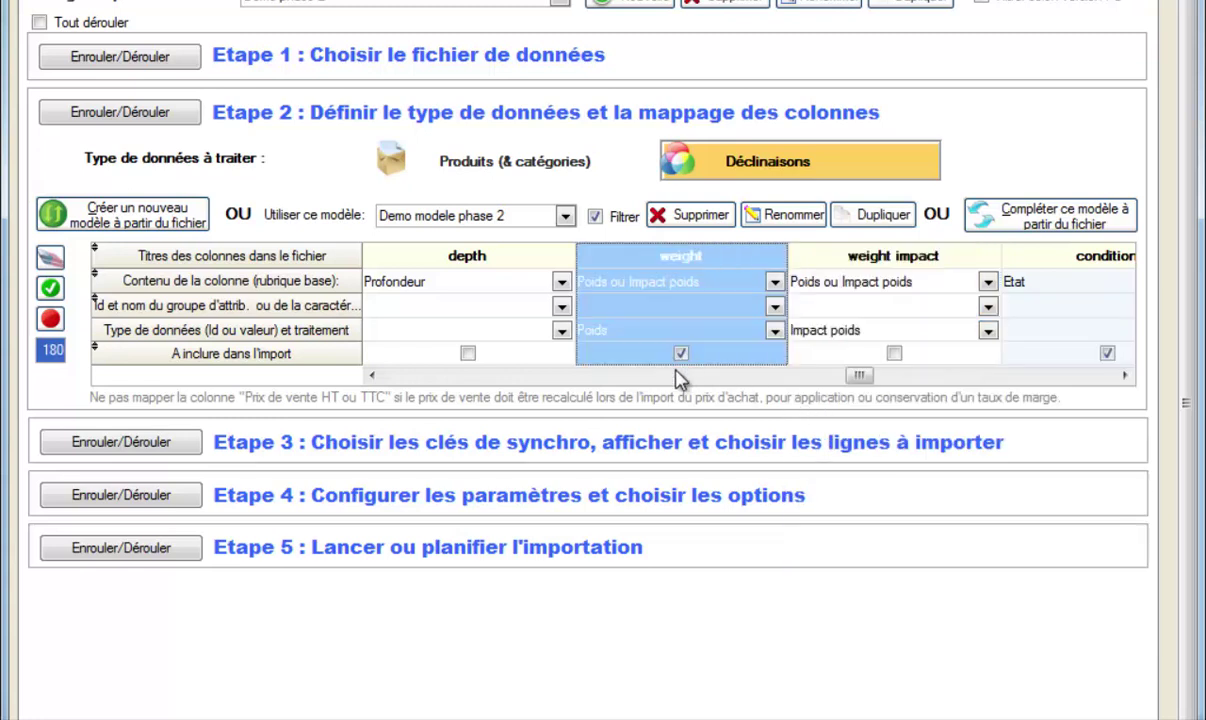
- Exclude the online_only, meta_description and meta_keywords columns from the import
{"action": "left_click_drag", "start_coordinate": [860, 376], "coordinate": [903, 388]}
{"action": "left_click", "coordinate": [848, 350]}
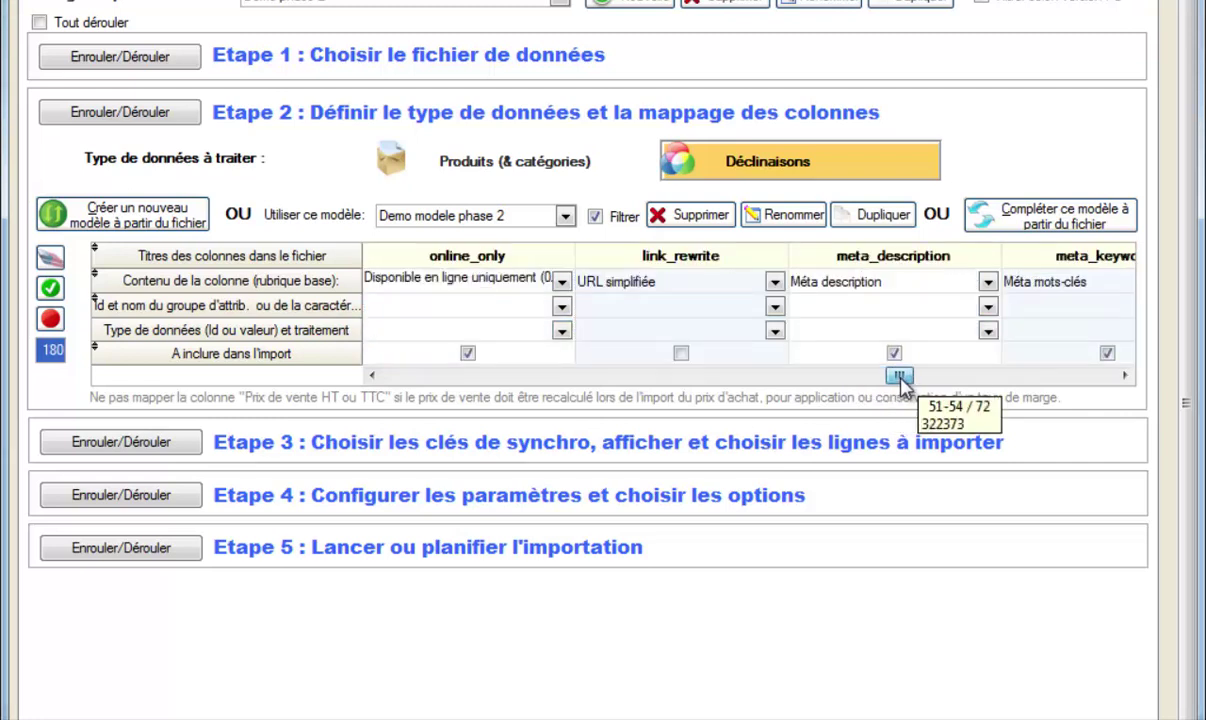
{"action": "left_click", "coordinate": [468, 353]}
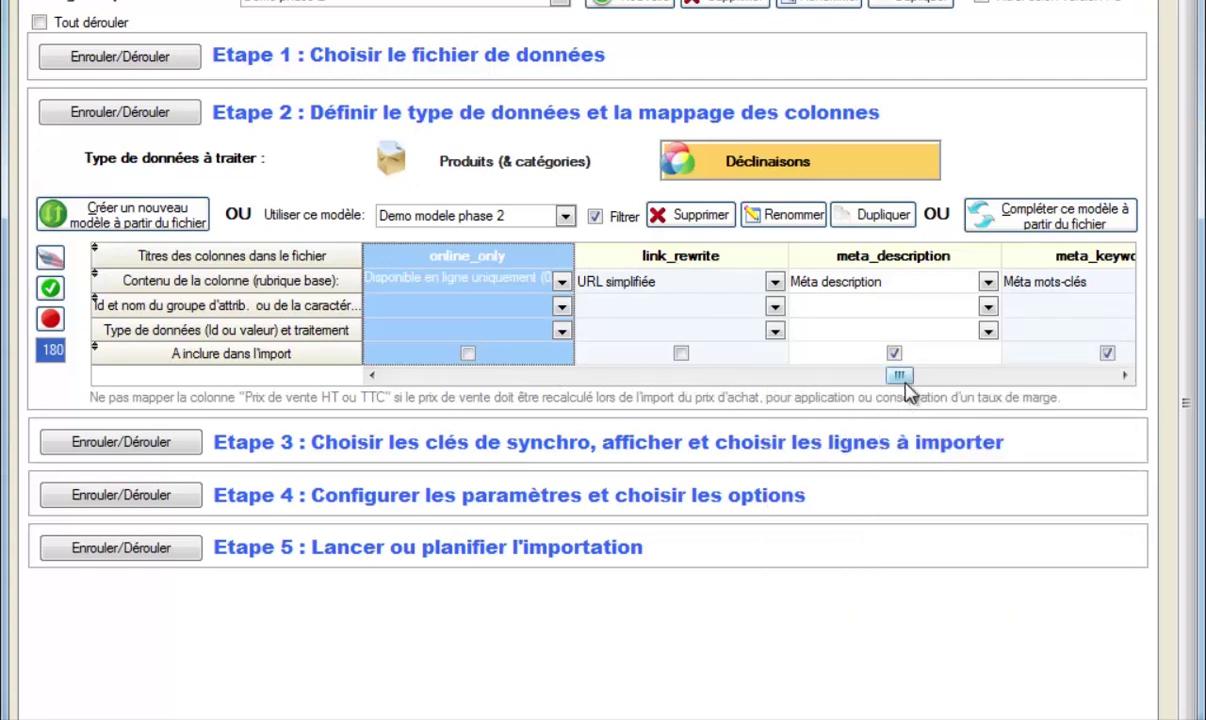
{"action": "left_click", "coordinate": [894, 353]}
{"action": "left_click", "coordinate": [1107, 353]}
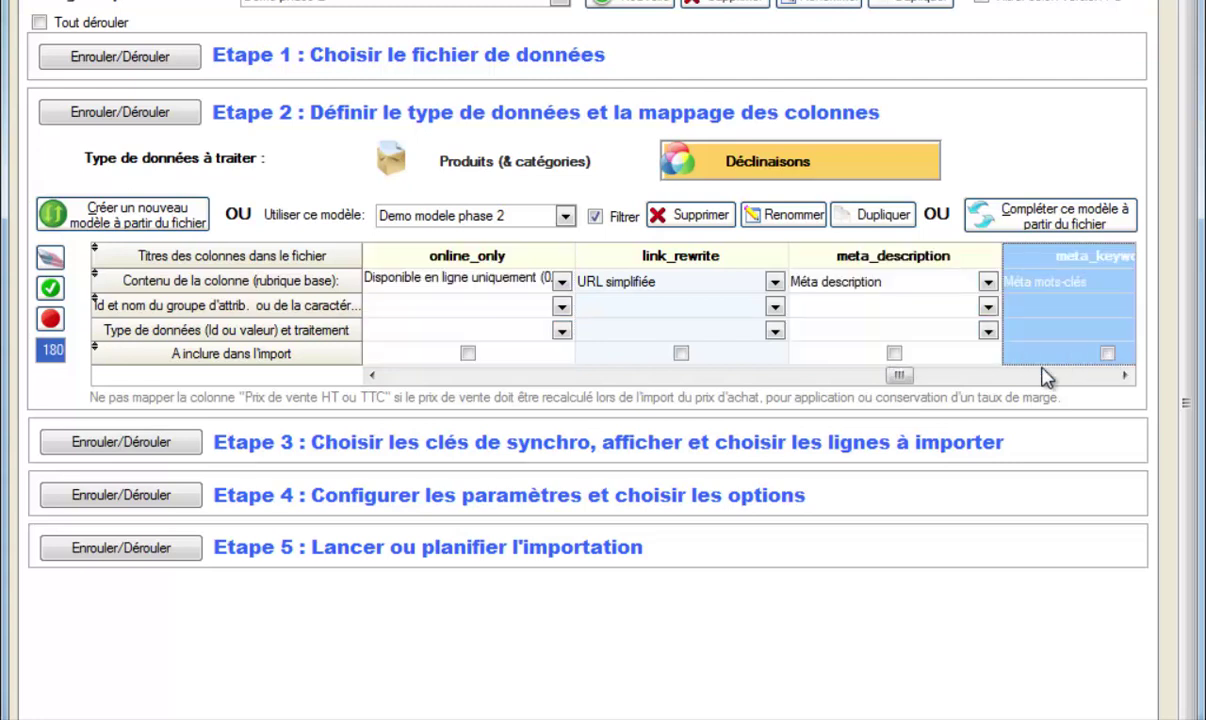
- Exclude the meta_title, description_short, description and id_lang columns from the import
{"action": "left_click_drag", "start_coordinate": [902, 377], "coordinate": [929, 377]}
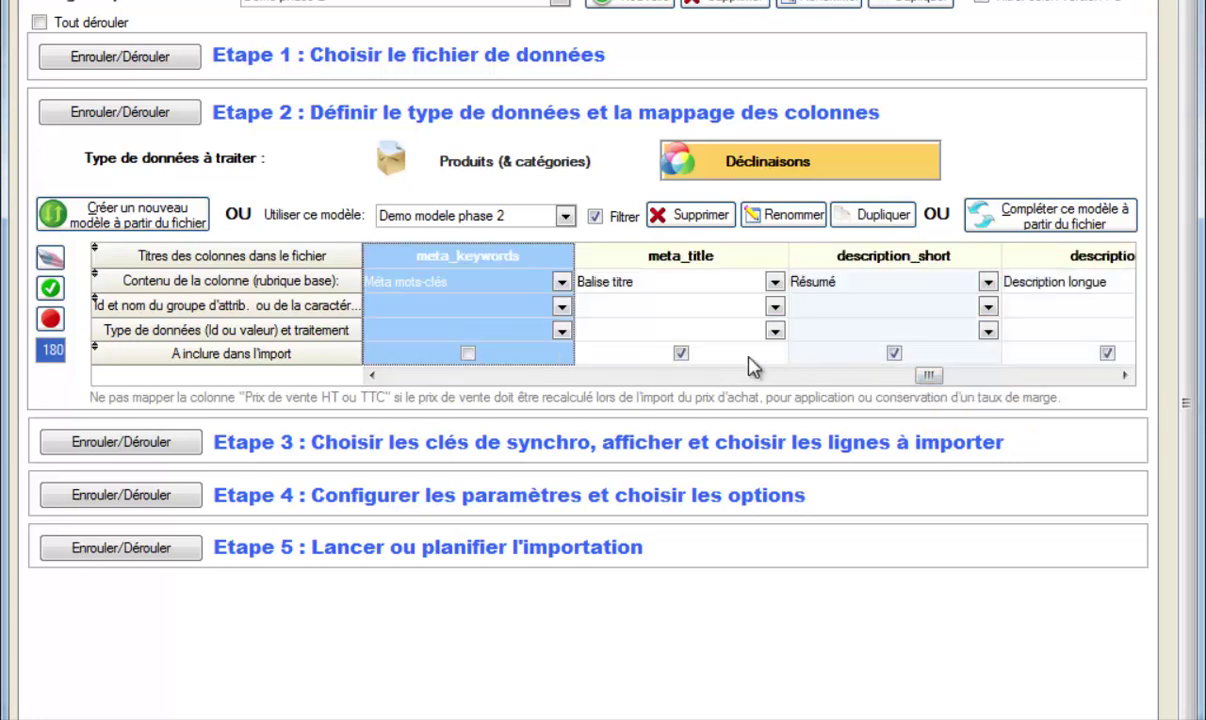
{"action": "left_click", "coordinate": [681, 353]}
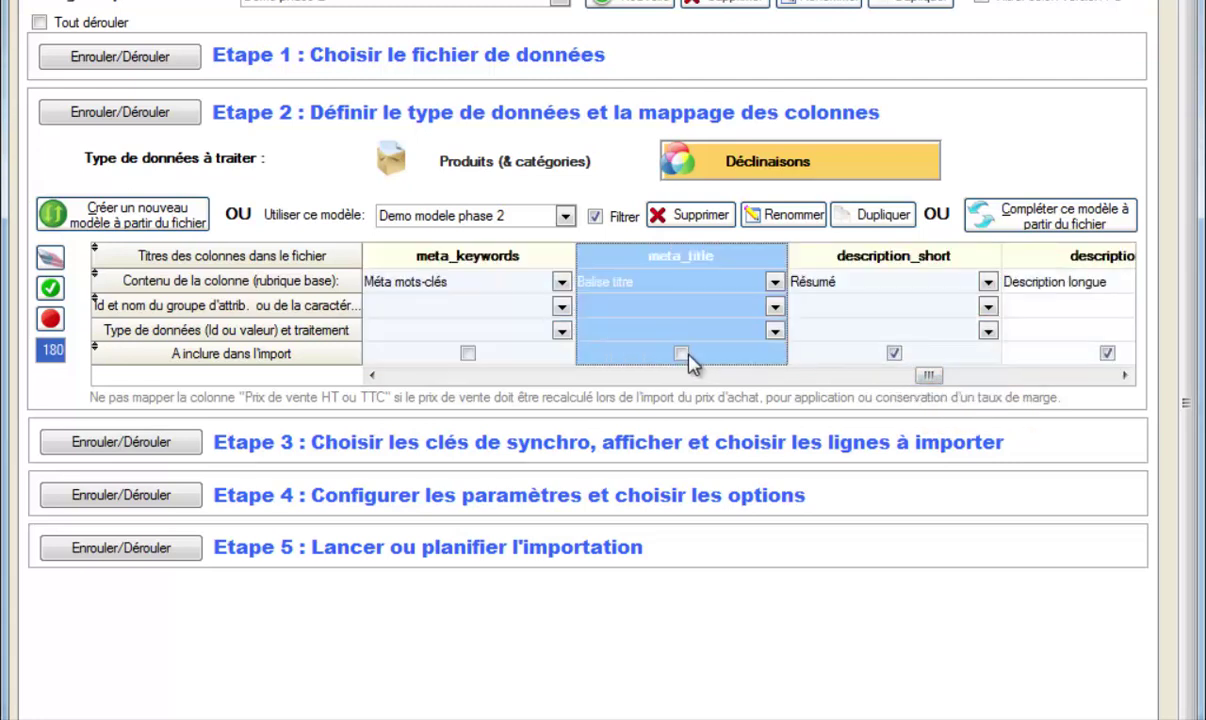
{"action": "left_click", "coordinate": [896, 353]}
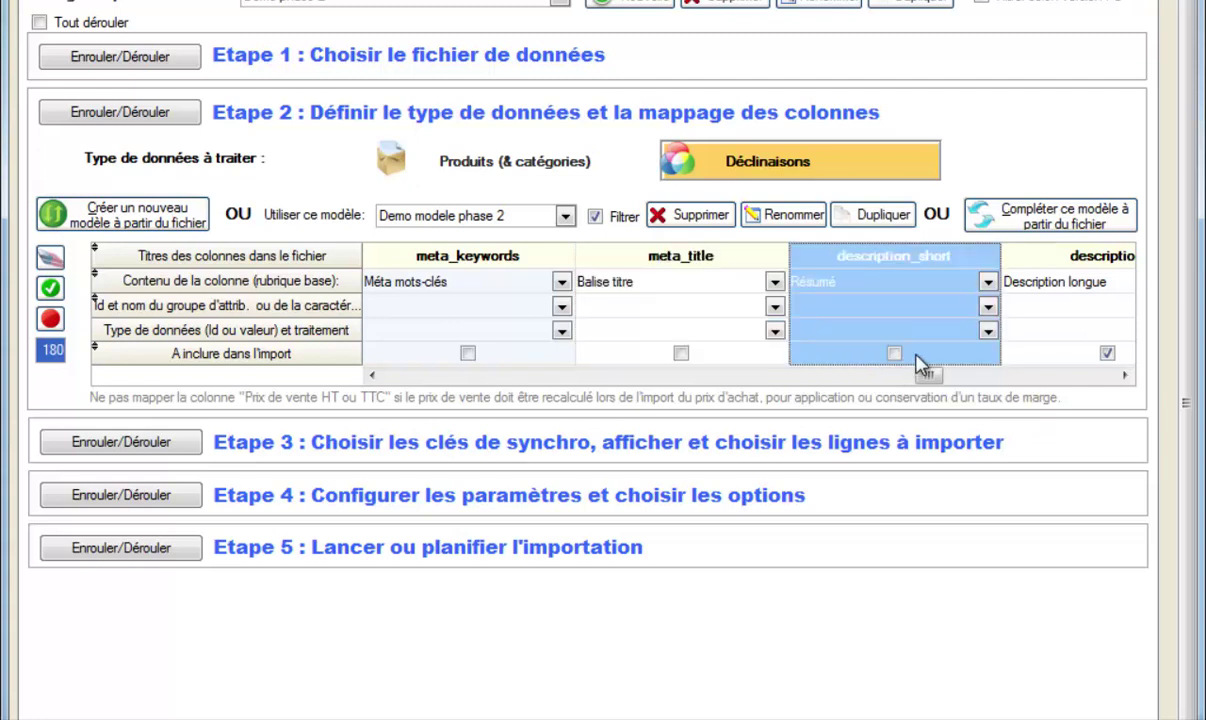
{"action": "left_click", "coordinate": [1107, 353]}
{"action": "left_click_drag", "start_coordinate": [929, 374], "coordinate": [949, 376]}
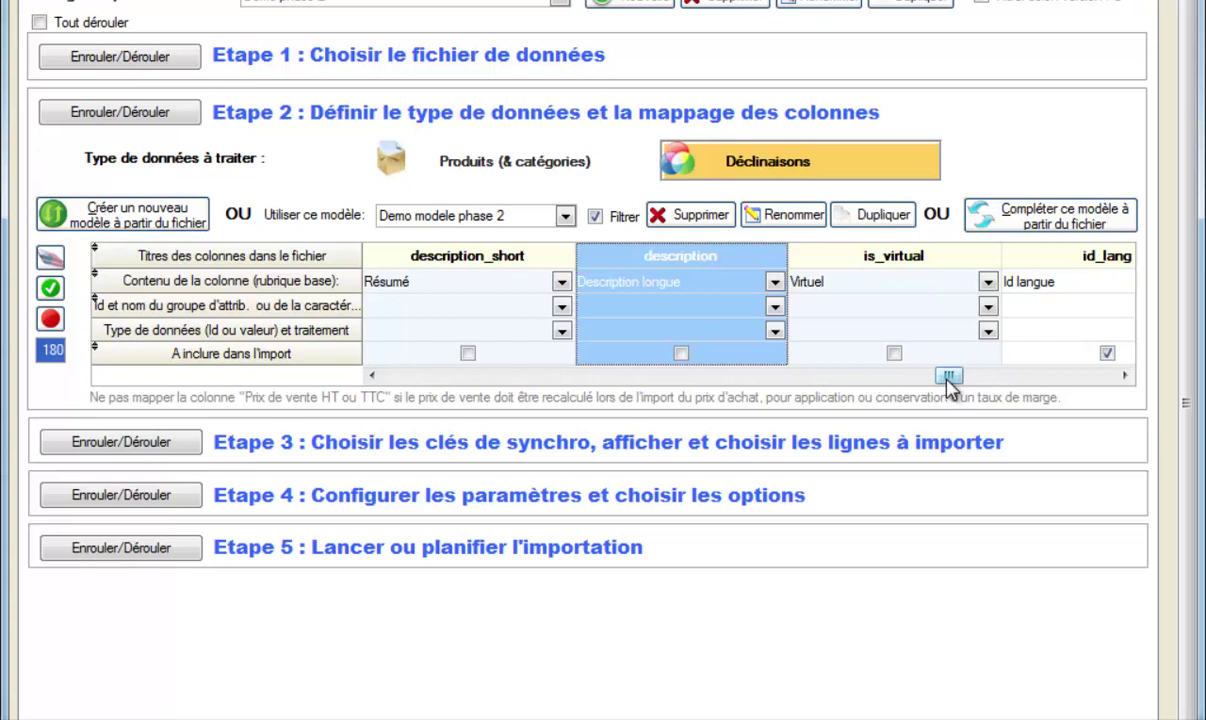
{"action": "left_click_drag", "start_coordinate": [947, 379], "coordinate": [957, 380]}
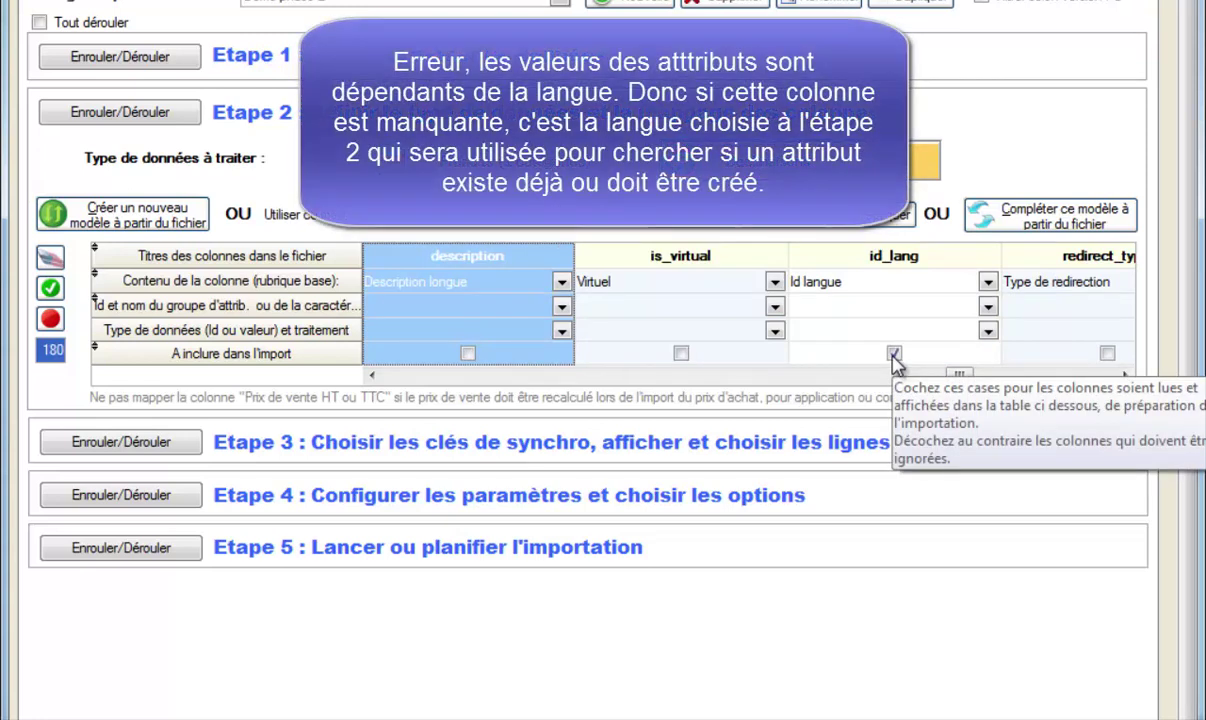
{"action": "left_click", "coordinate": [893, 355]}
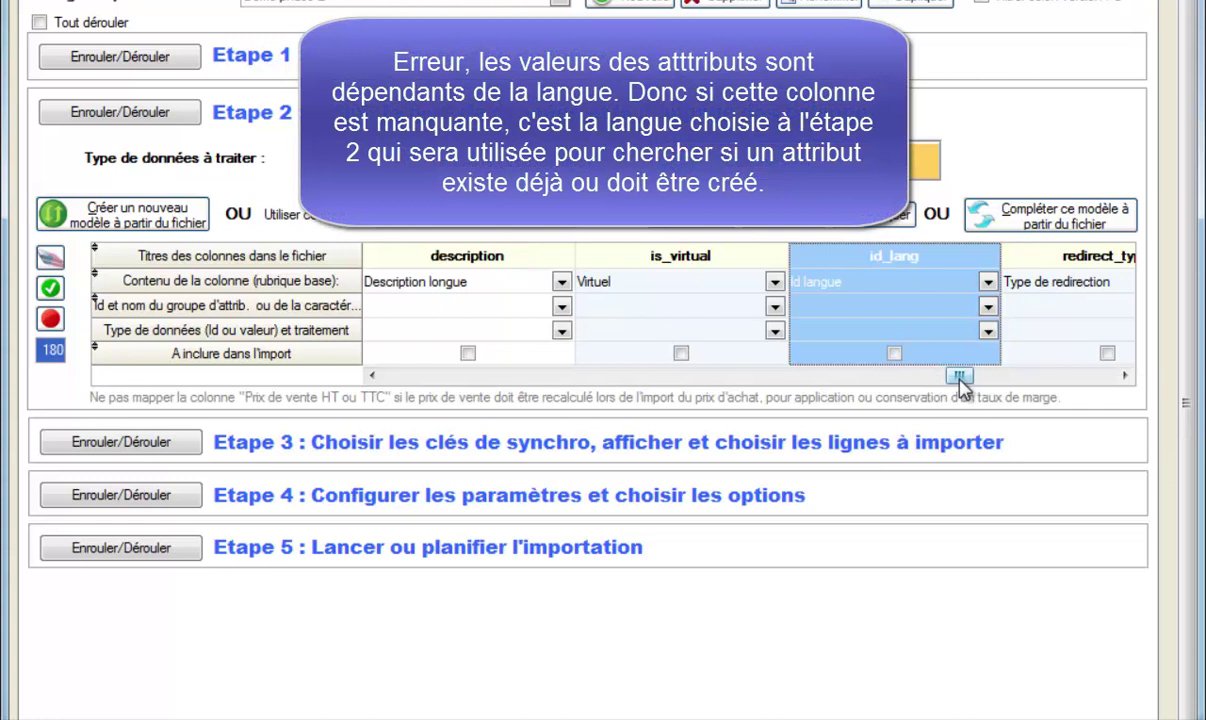
- Exclude the cover image column from the import and include the images linked to combination column
{"action": "left_click_drag", "start_coordinate": [960, 375], "coordinate": [977, 375]}
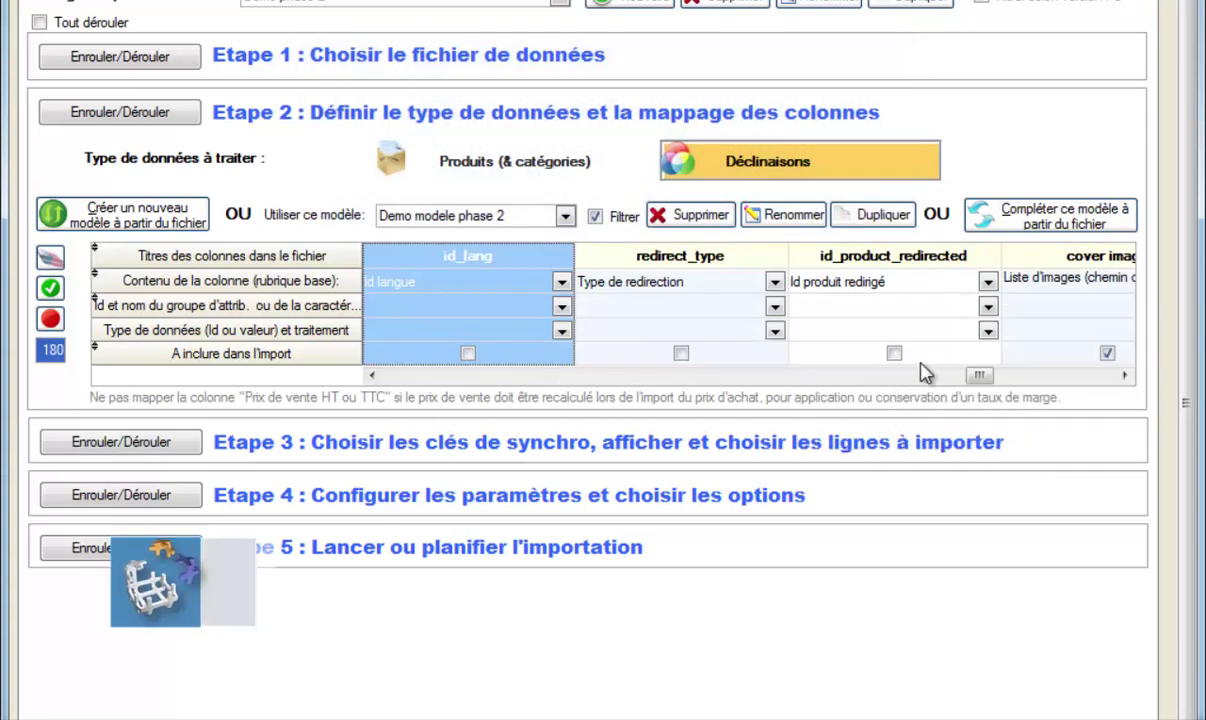
{"action": "left_click_drag", "start_coordinate": [982, 375], "coordinate": [999, 382]}
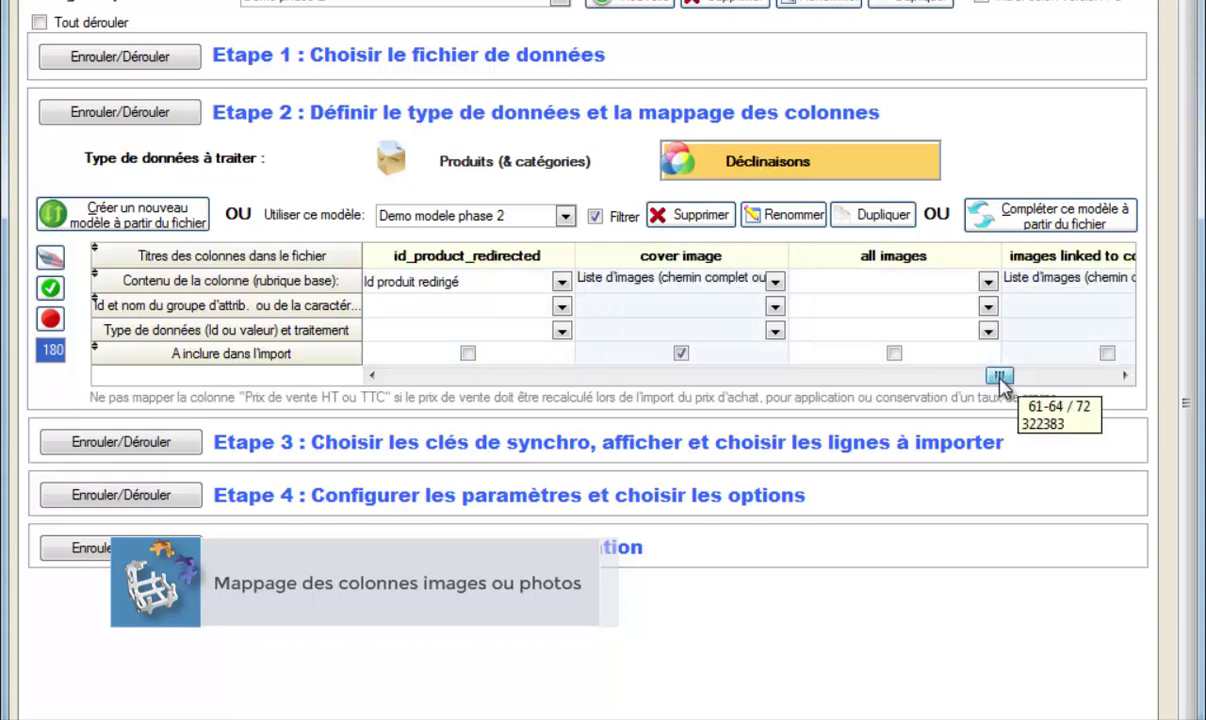
{"action": "mouse_move", "coordinate": [686, 270]}
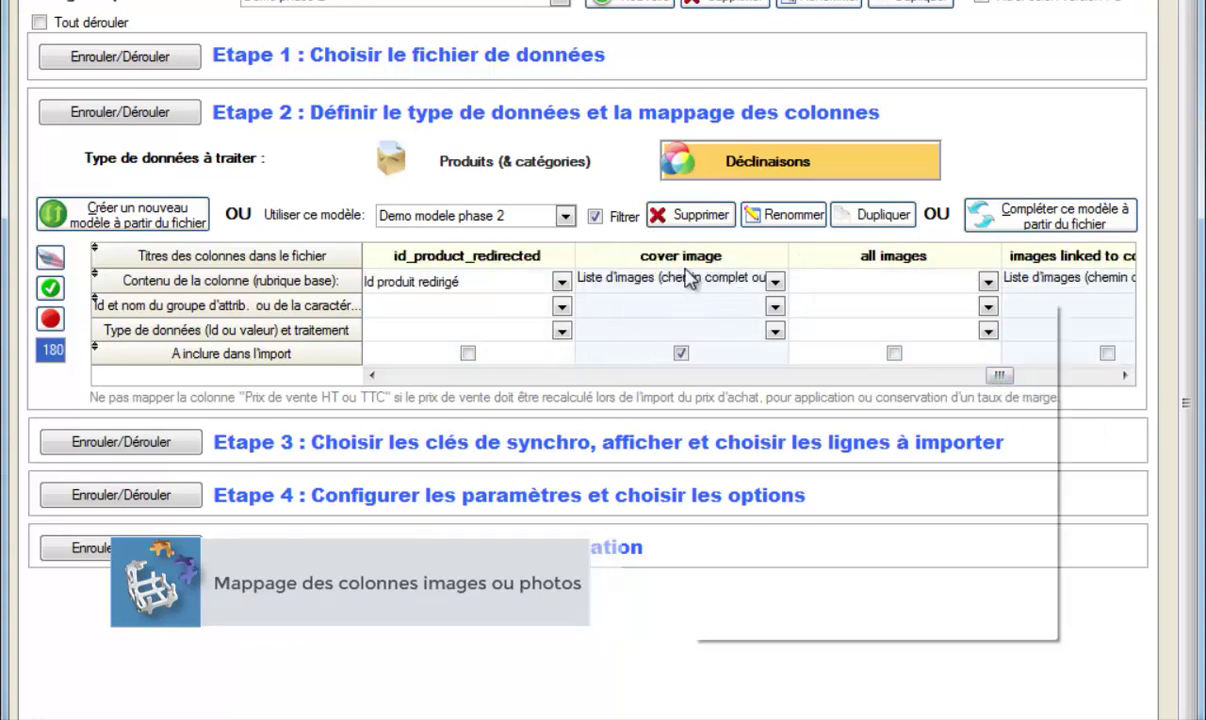
{"action": "left_click", "coordinate": [681, 353]}
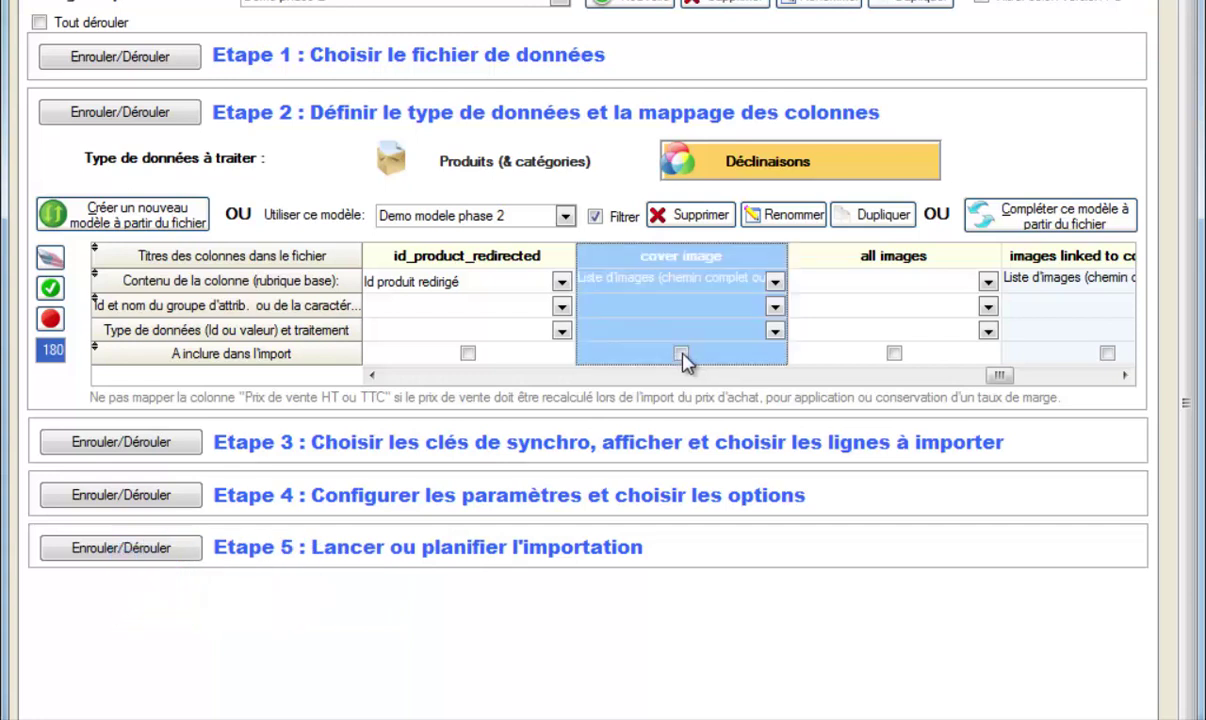
{"action": "left_click_drag", "start_coordinate": [999, 377], "coordinate": [1013, 386]}
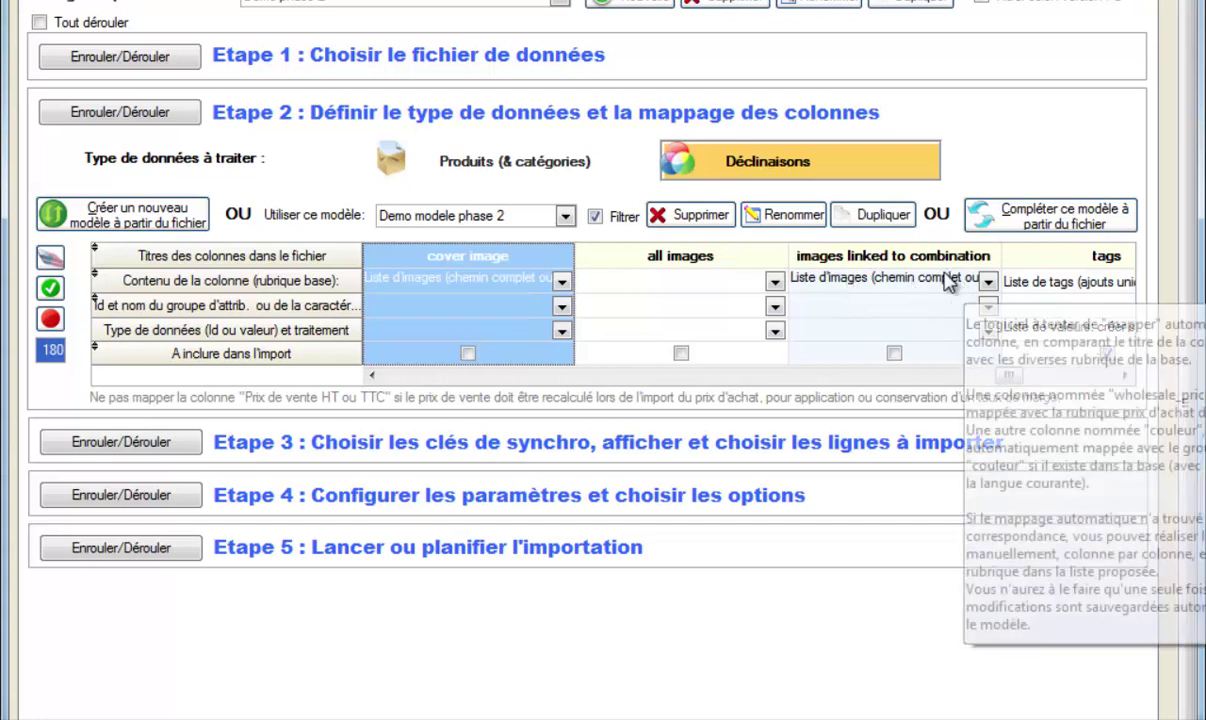
{"action": "left_click", "coordinate": [893, 354]}
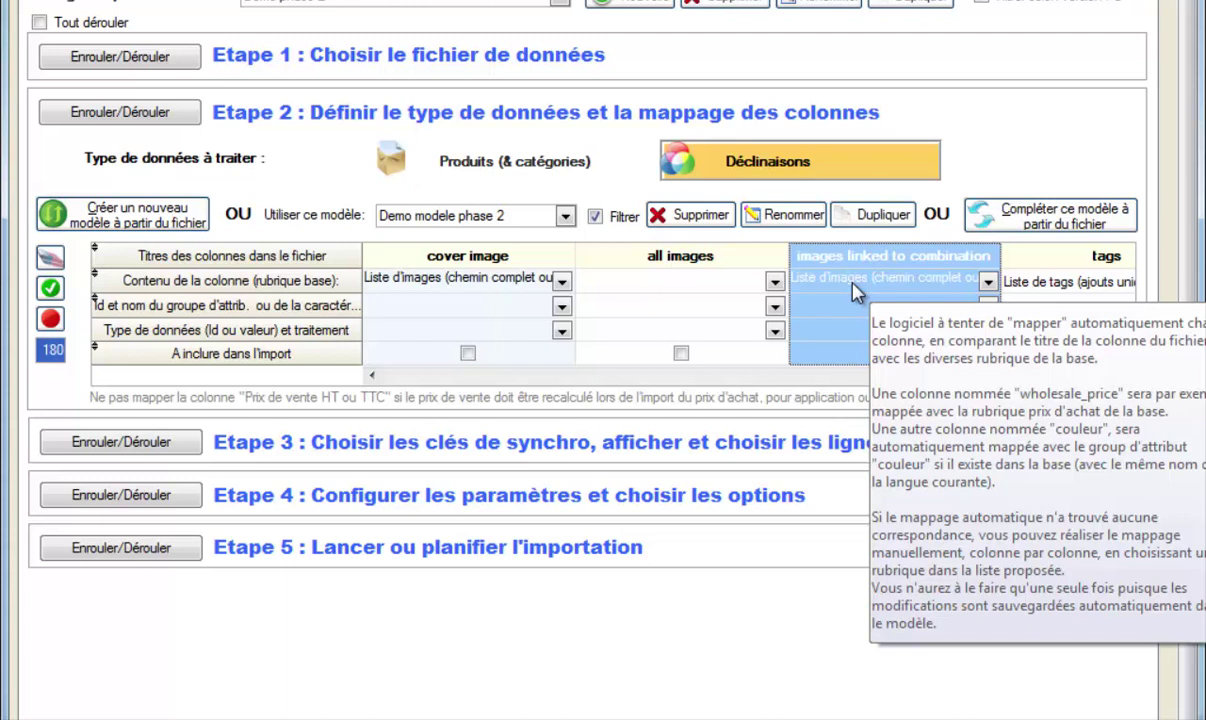
{"action": "left_click", "coordinate": [894, 353]}
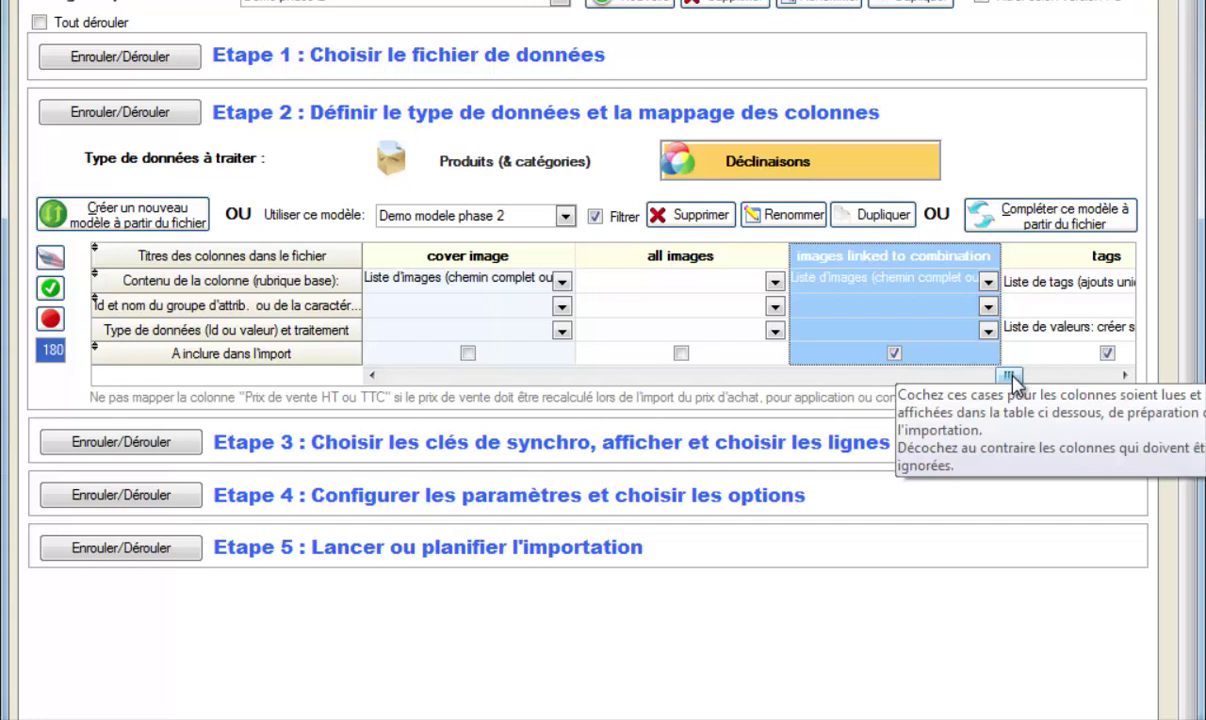
- Exclude the tags, Headphone and Format columns from the import
{"action": "left_click_drag", "start_coordinate": [1012, 378], "coordinate": [1037, 373]}
{"action": "left_click", "coordinate": [898, 356]}
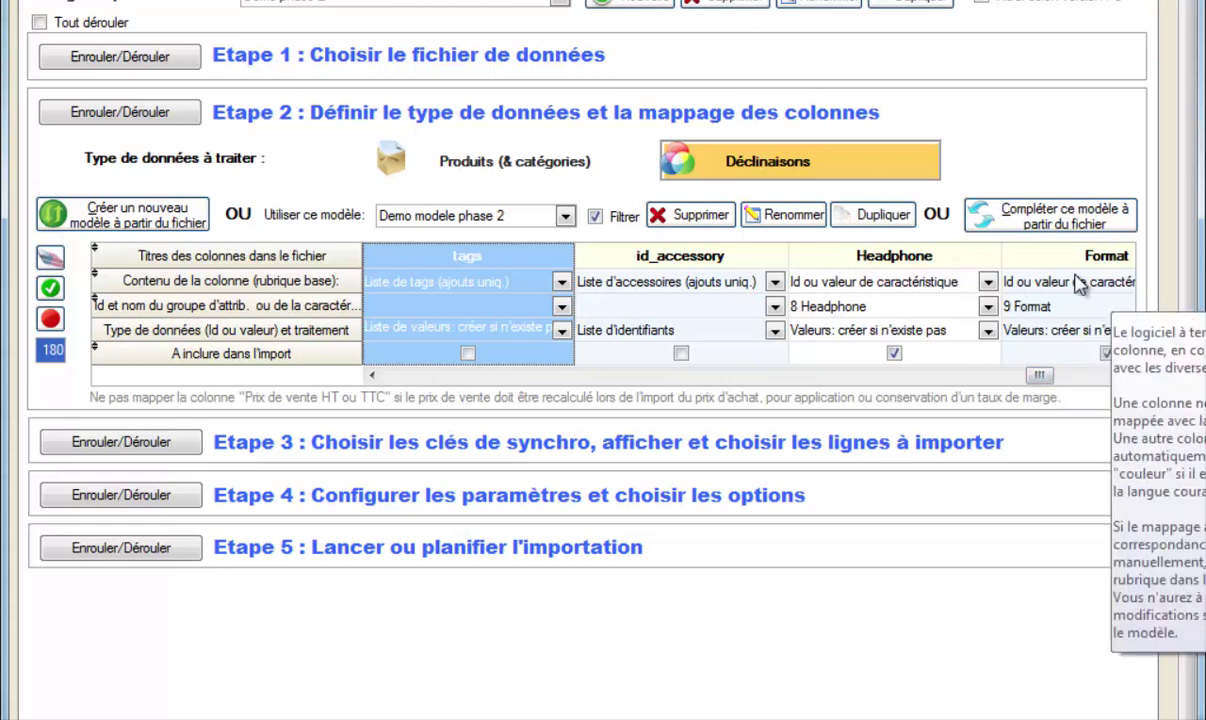
{"action": "left_click", "coordinate": [894, 354]}
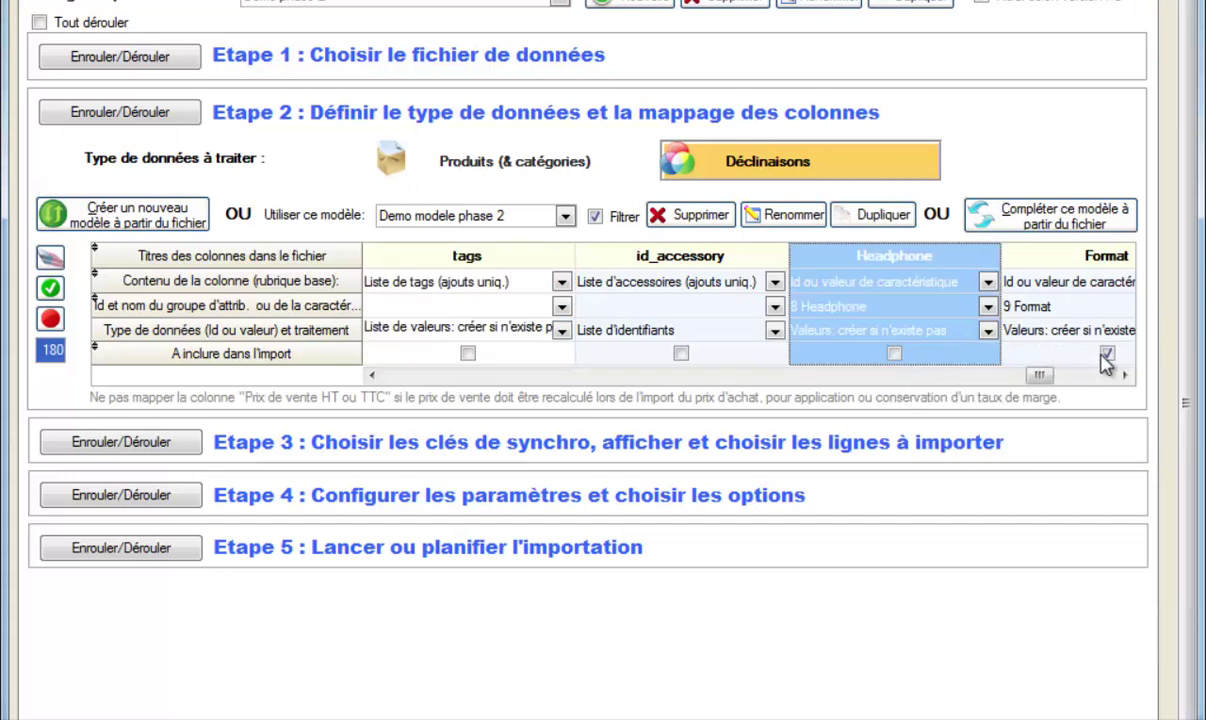
{"action": "left_click", "coordinate": [1105, 356]}
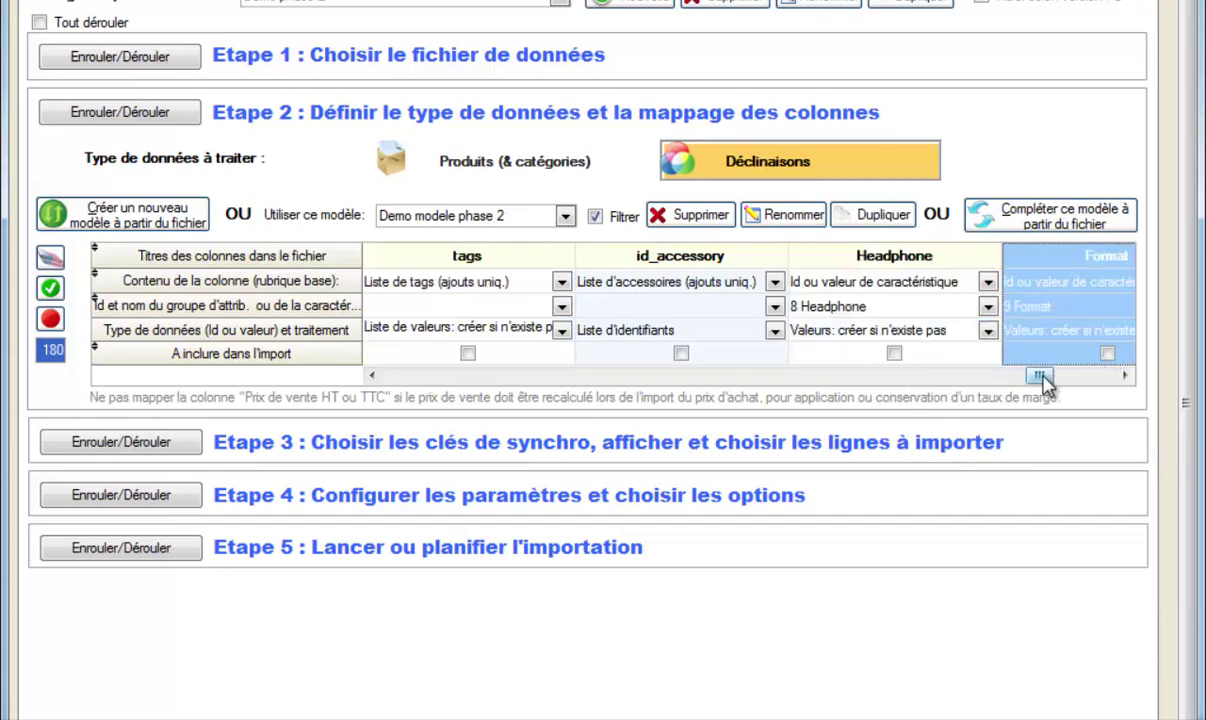
- Map the content of the Disk space column to Id ou nom d'attribut
{"action": "left_click_drag", "start_coordinate": [1045, 385], "coordinate": [1084, 384]}
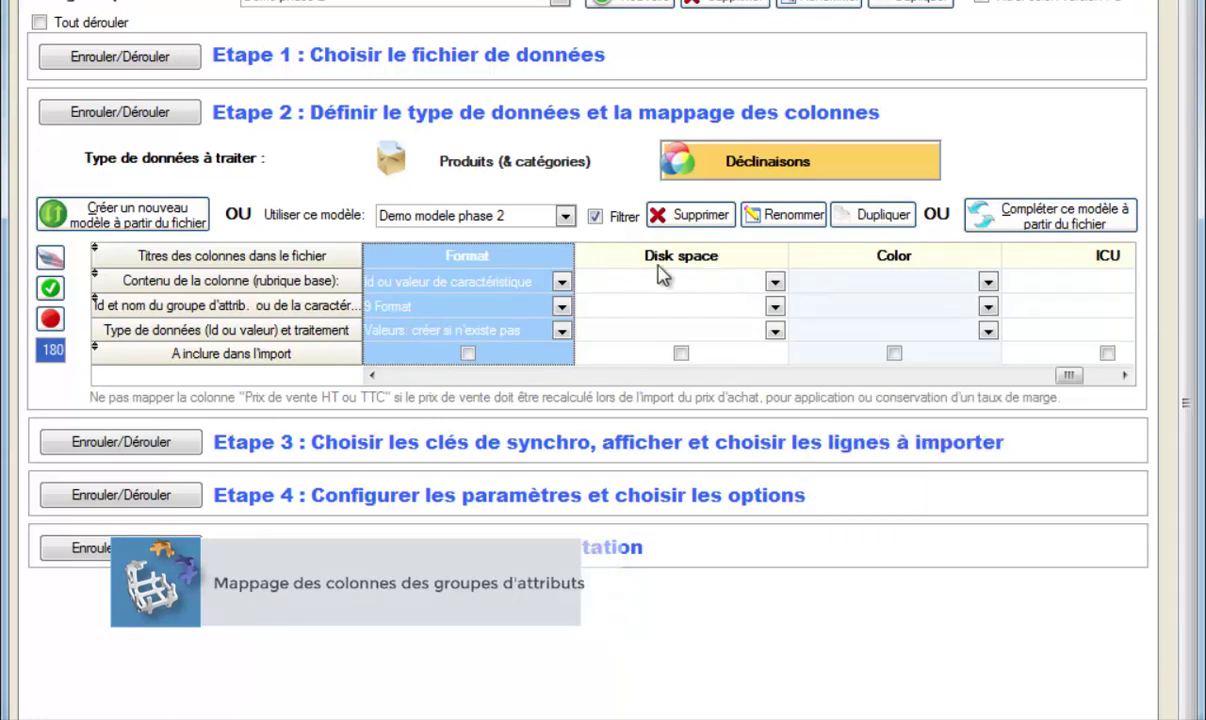
{"action": "left_click", "coordinate": [776, 283]}
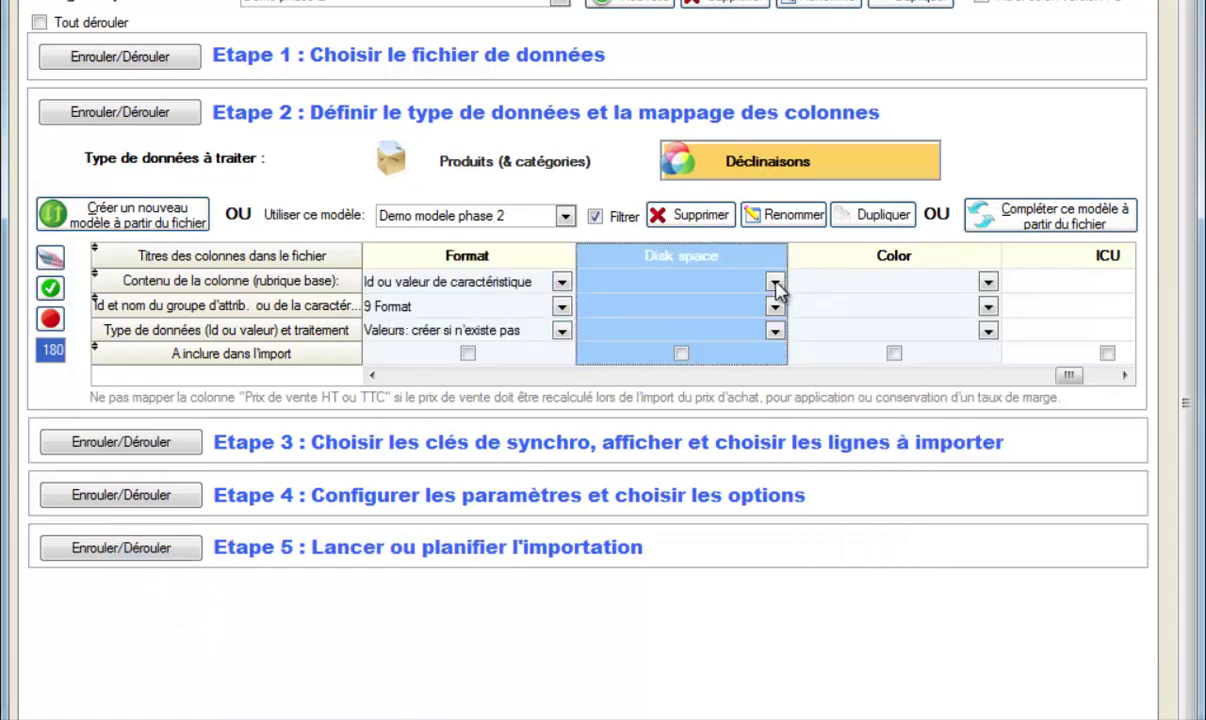
{"action": "left_click", "coordinate": [776, 282]}
{"action": "left_click_drag", "start_coordinate": [861, 584], "coordinate": [861, 718]}
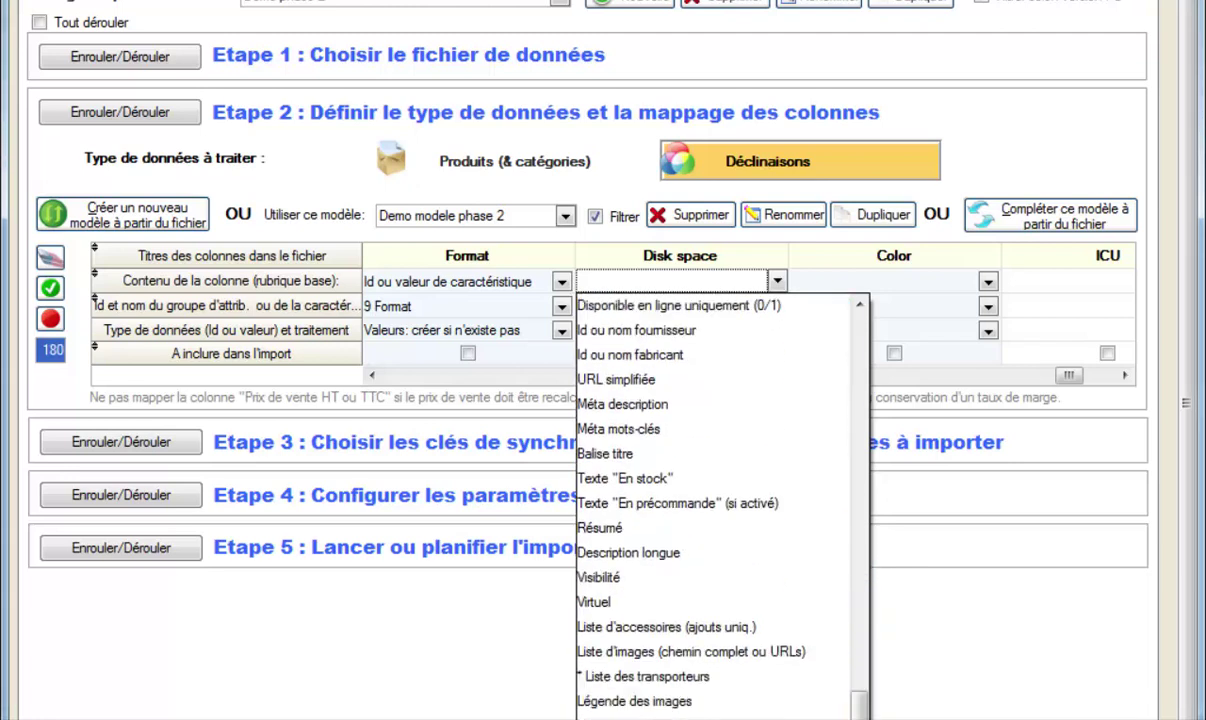
{"action": "left_click", "coordinate": [645, 717]}
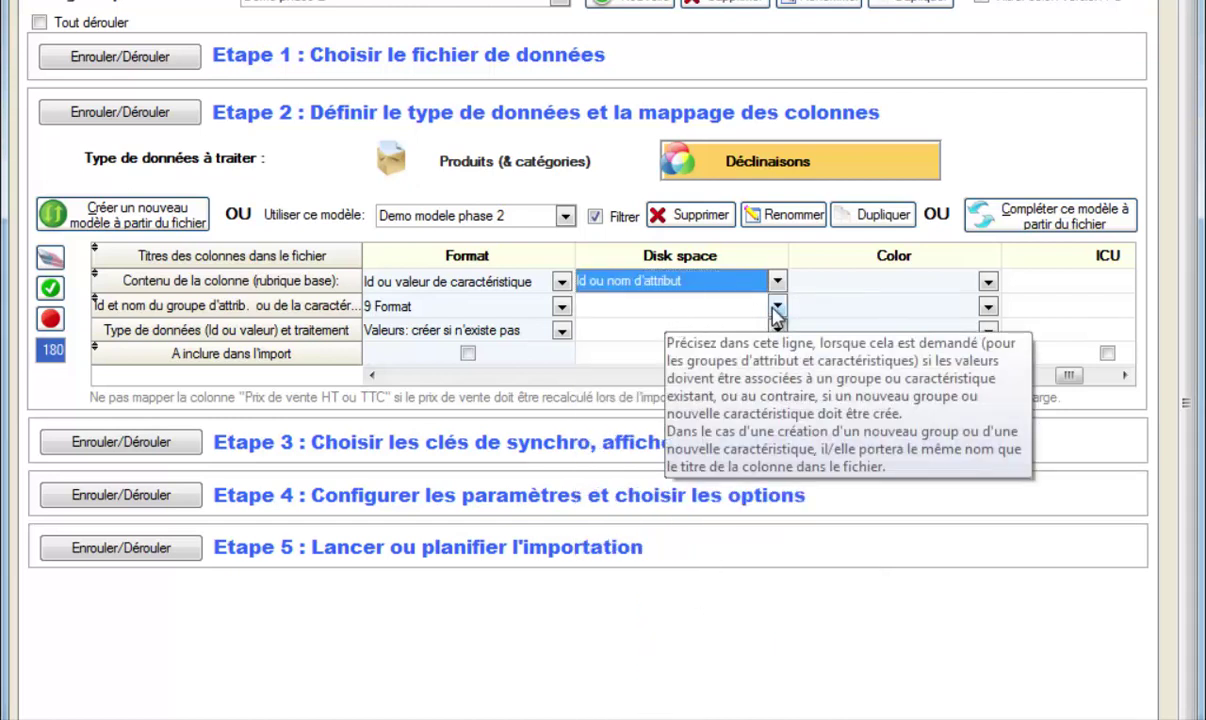
- Set Disk space to Nouveau à créer (nom=titre colonne) with data type Valeurs: créer si n'existe pas, and include it in the import
{"action": "left_click", "coordinate": [777, 306]}
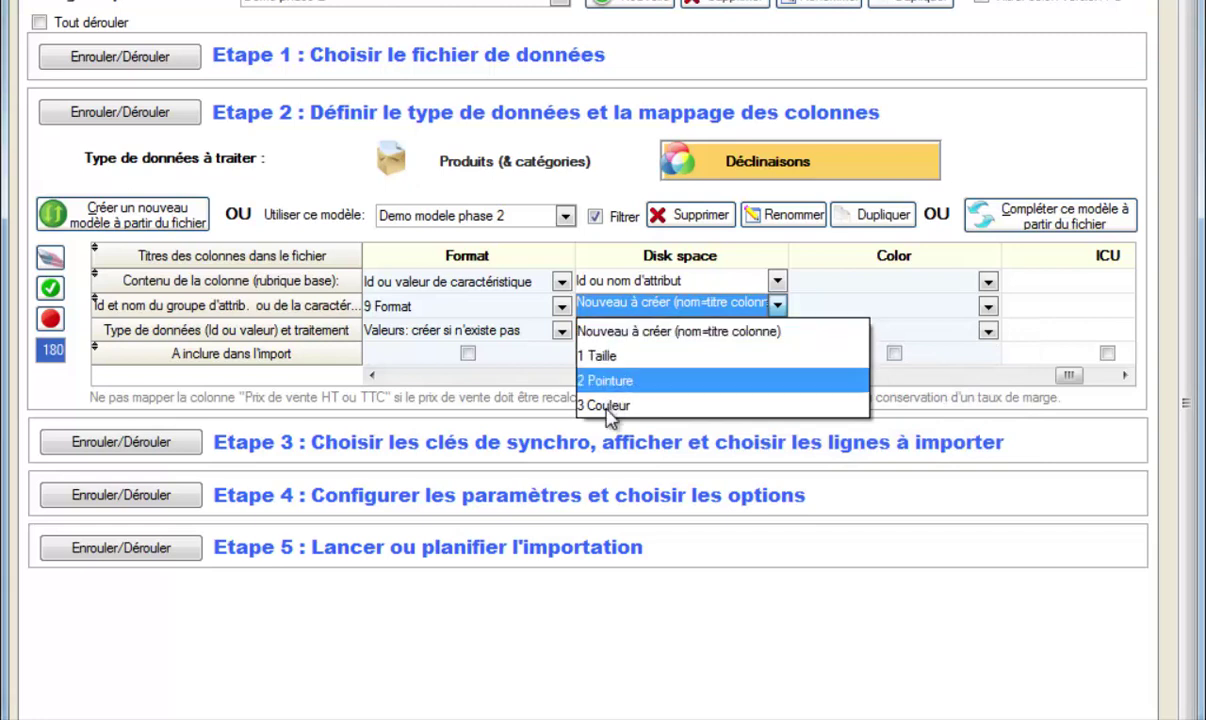
{"action": "left_click", "coordinate": [620, 333]}
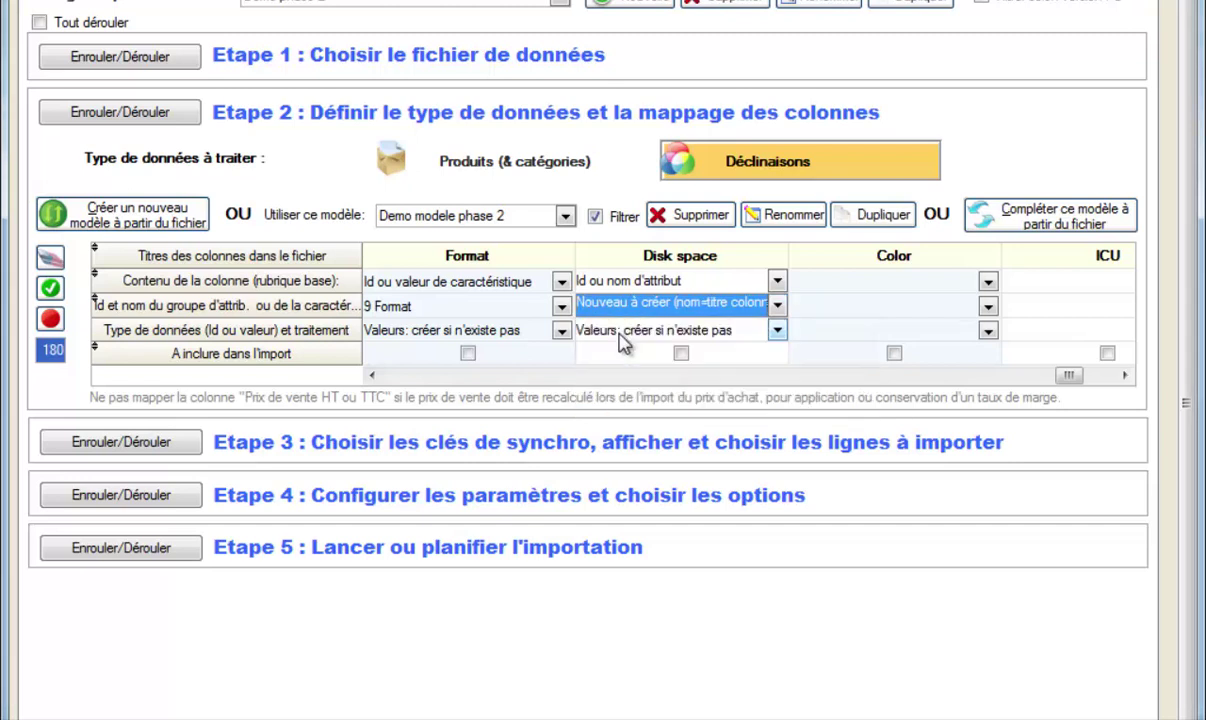
{"action": "left_click", "coordinate": [778, 332]}
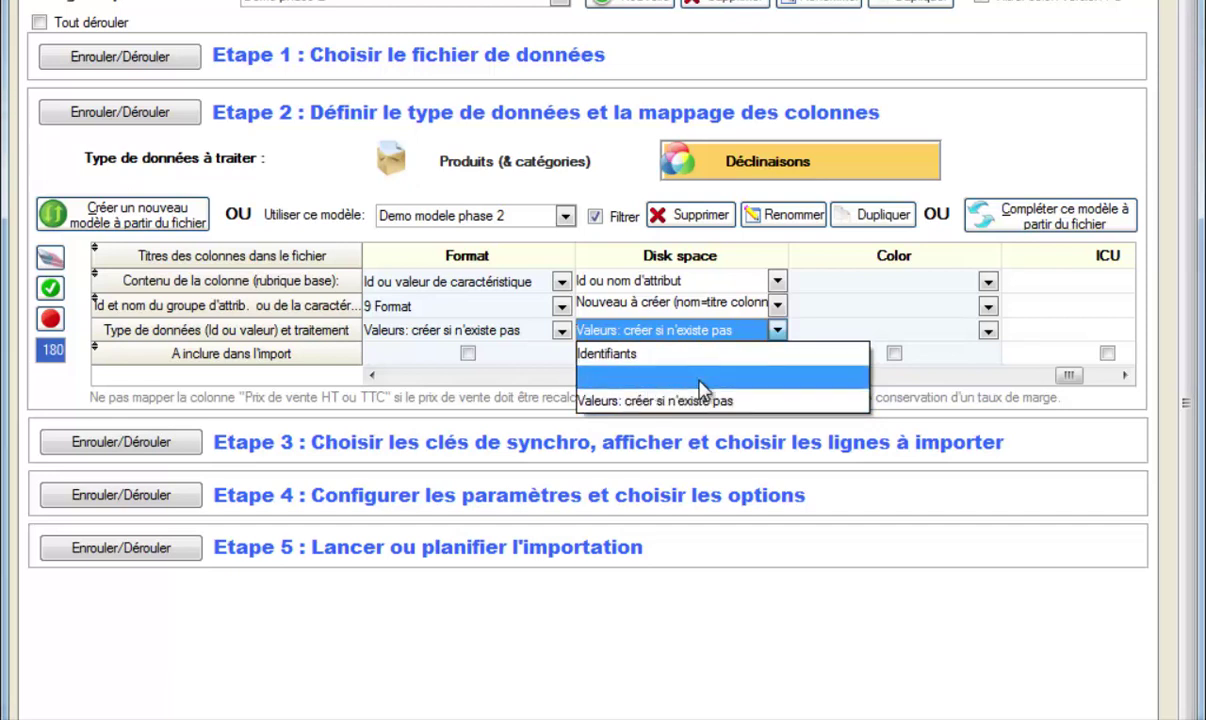
{"action": "left_click", "coordinate": [650, 402]}
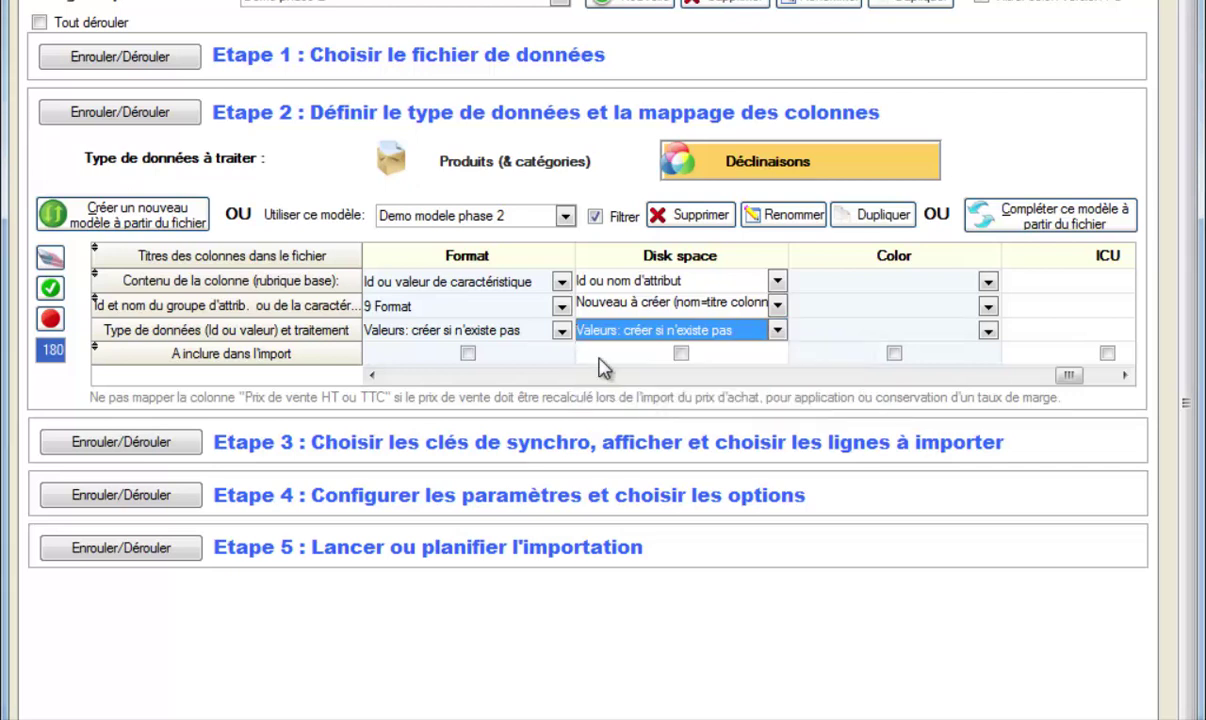
{"action": "left_click", "coordinate": [681, 354]}
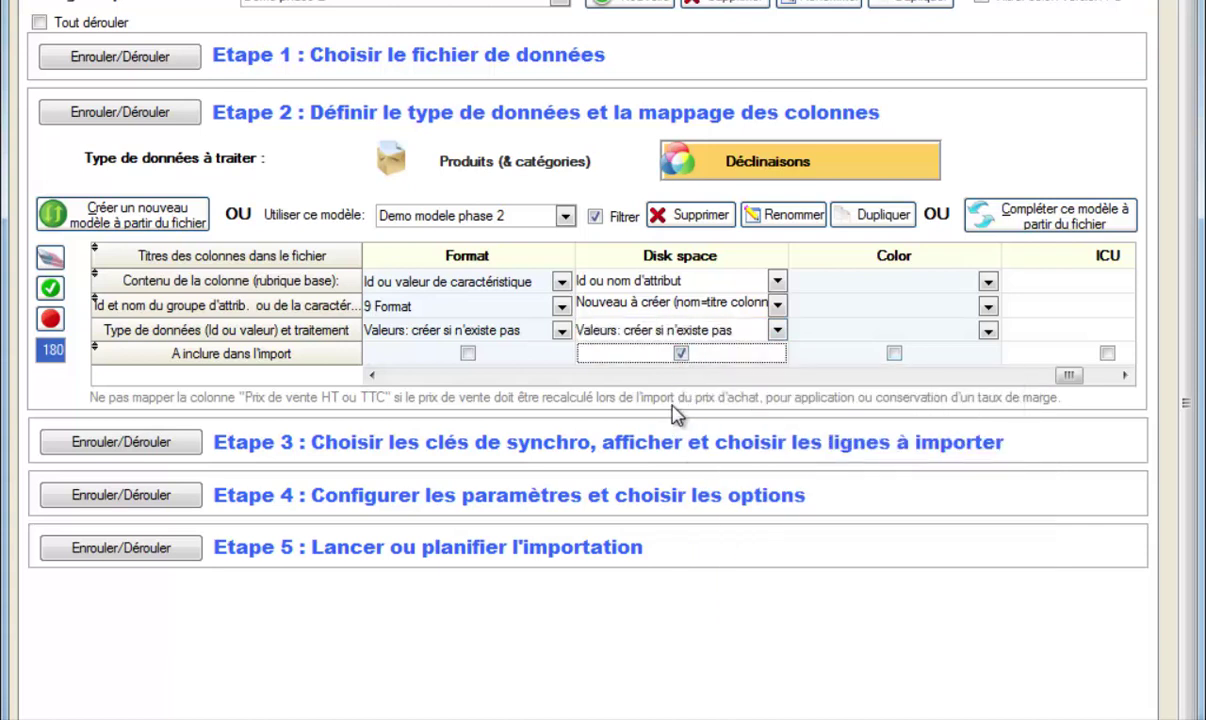
- Map Color to Id ou nom d'attribut, Nouveau à créer (nom=titre colonne) and Valeurs: créer si n'existe pas, and include it in the import
{"action": "left_click", "coordinate": [988, 281]}
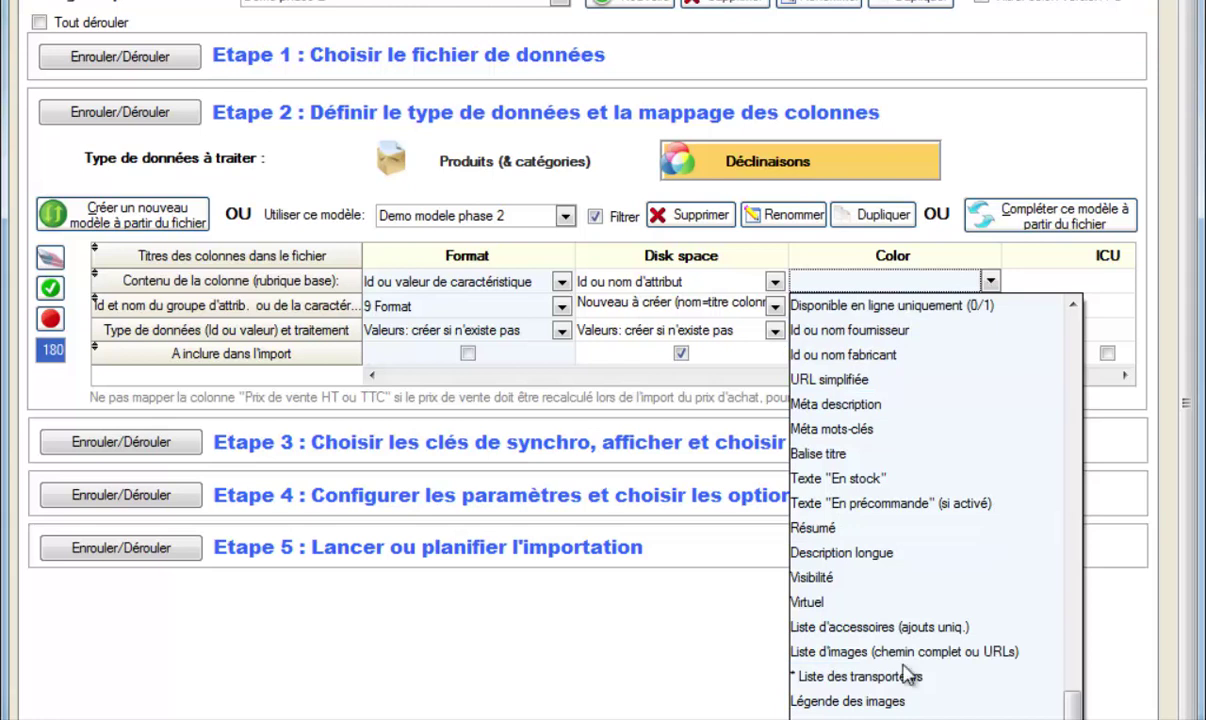
{"action": "left_click", "coordinate": [905, 692]}
{"action": "left_click", "coordinate": [912, 306]}
{"action": "left_click", "coordinate": [881, 331]}
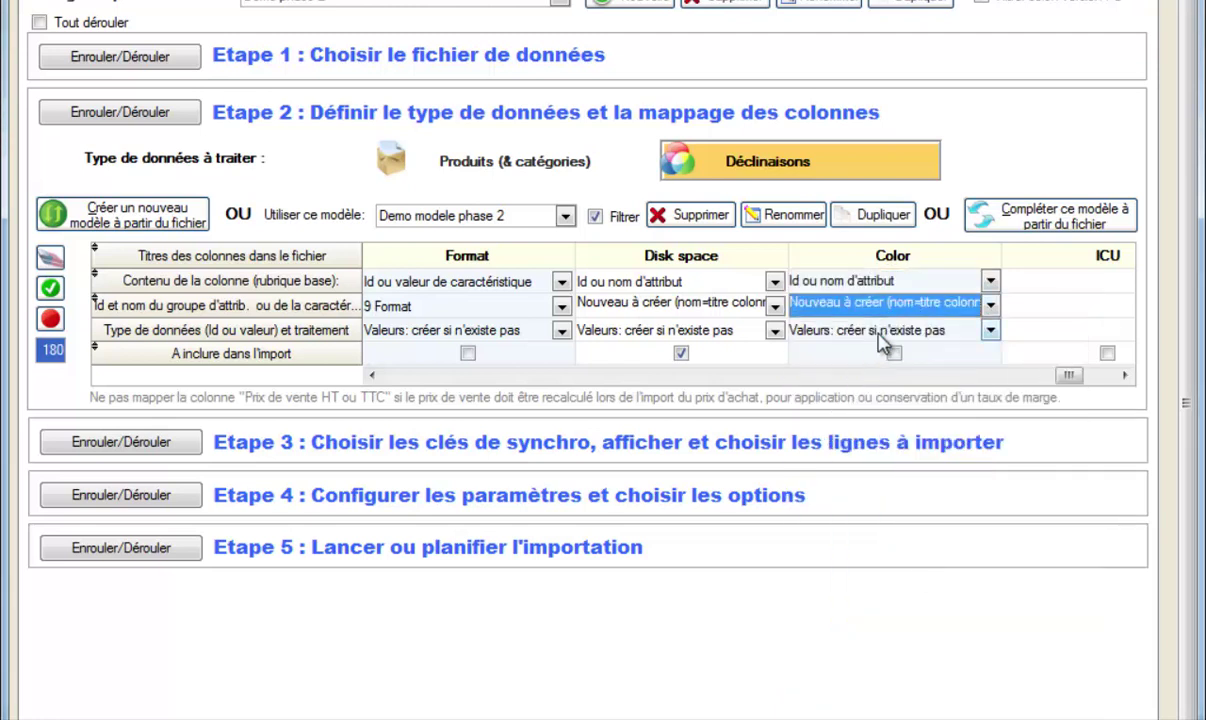
{"action": "left_click", "coordinate": [880, 336]}
{"action": "left_click", "coordinate": [861, 398]}
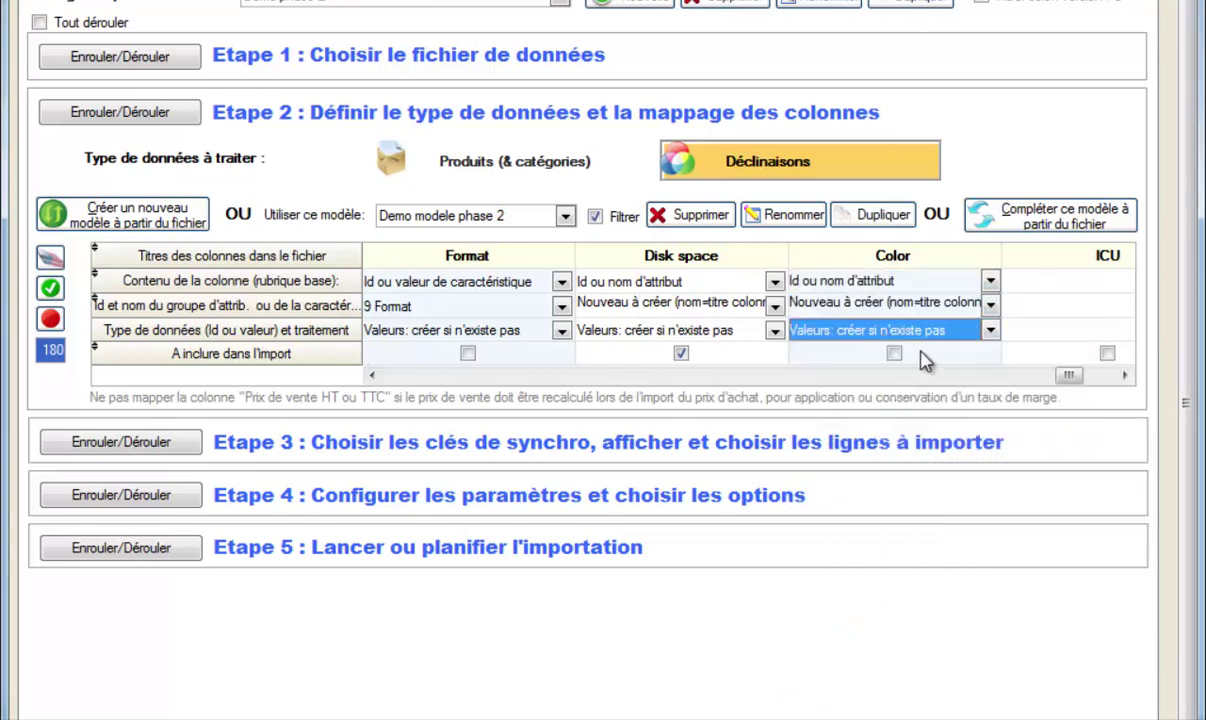
{"action": "left_click", "coordinate": [894, 353]}
- Map ICU to Id ou nom d'attribut, Nouveau à créer (nom=titre colonne) and Valeurs: créer si n'existe pas, and include it in the import
{"action": "left_click", "coordinate": [1060, 280]}
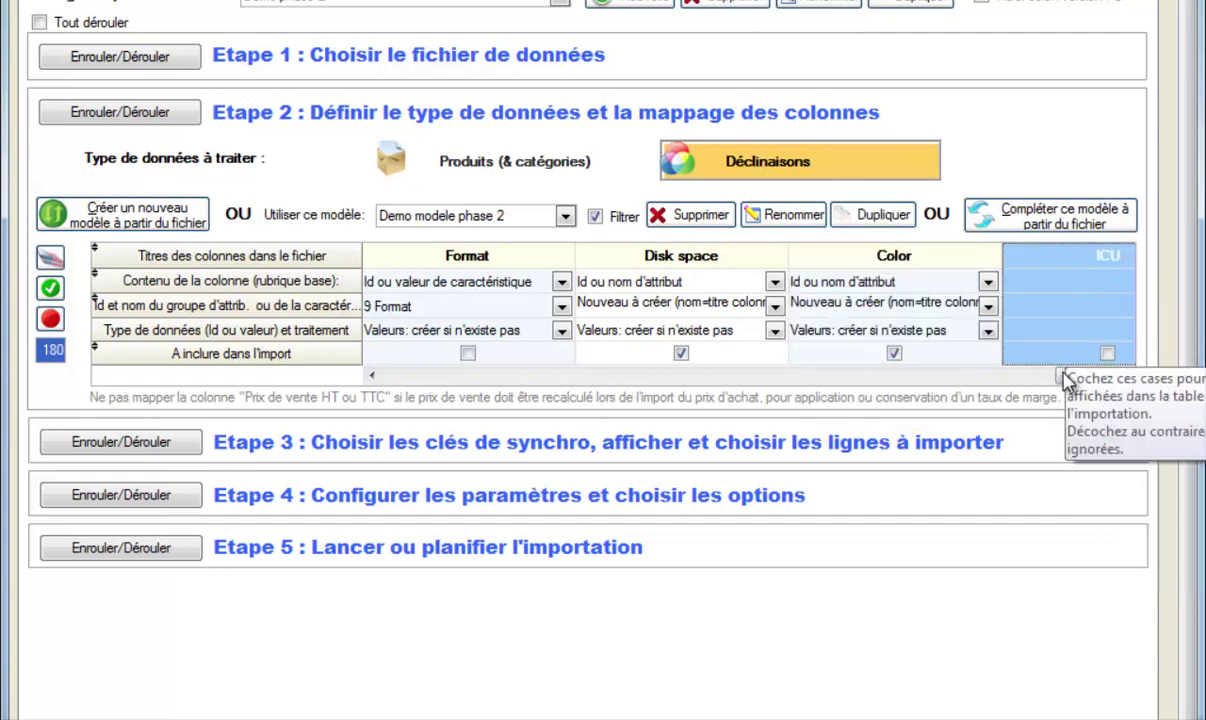
{"action": "left_click_drag", "start_coordinate": [1068, 376], "coordinate": [1093, 378]}
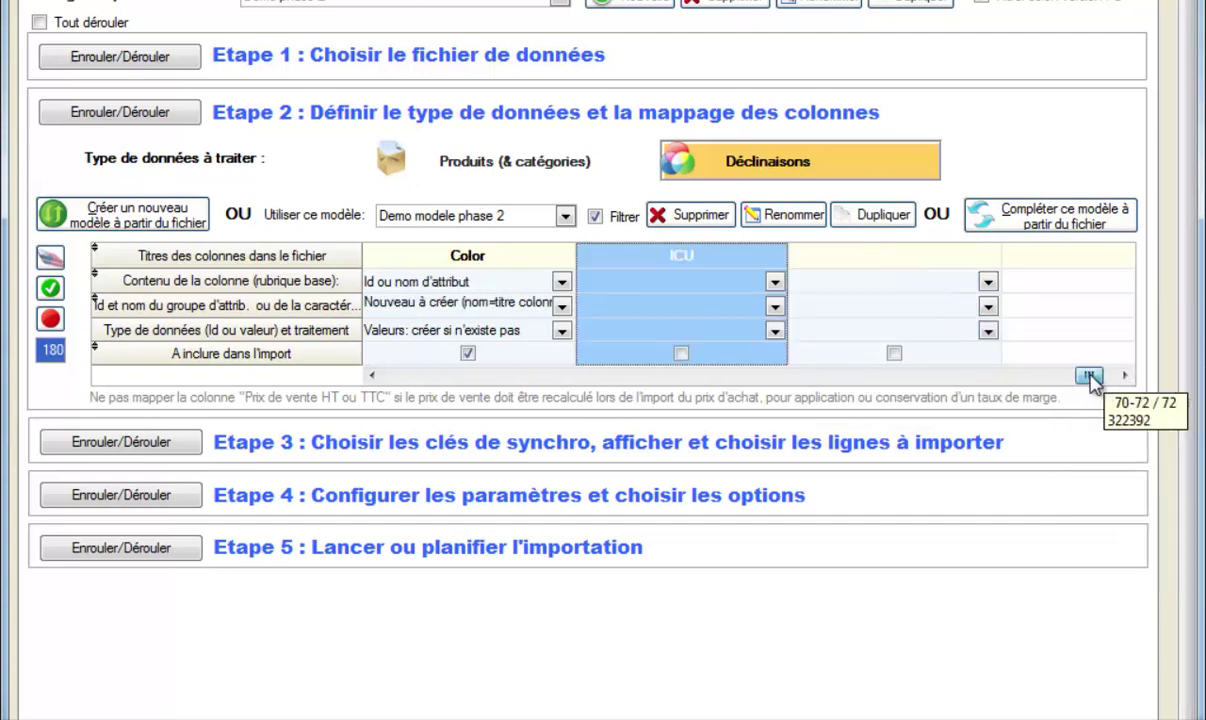
{"action": "left_click", "coordinate": [775, 281]}
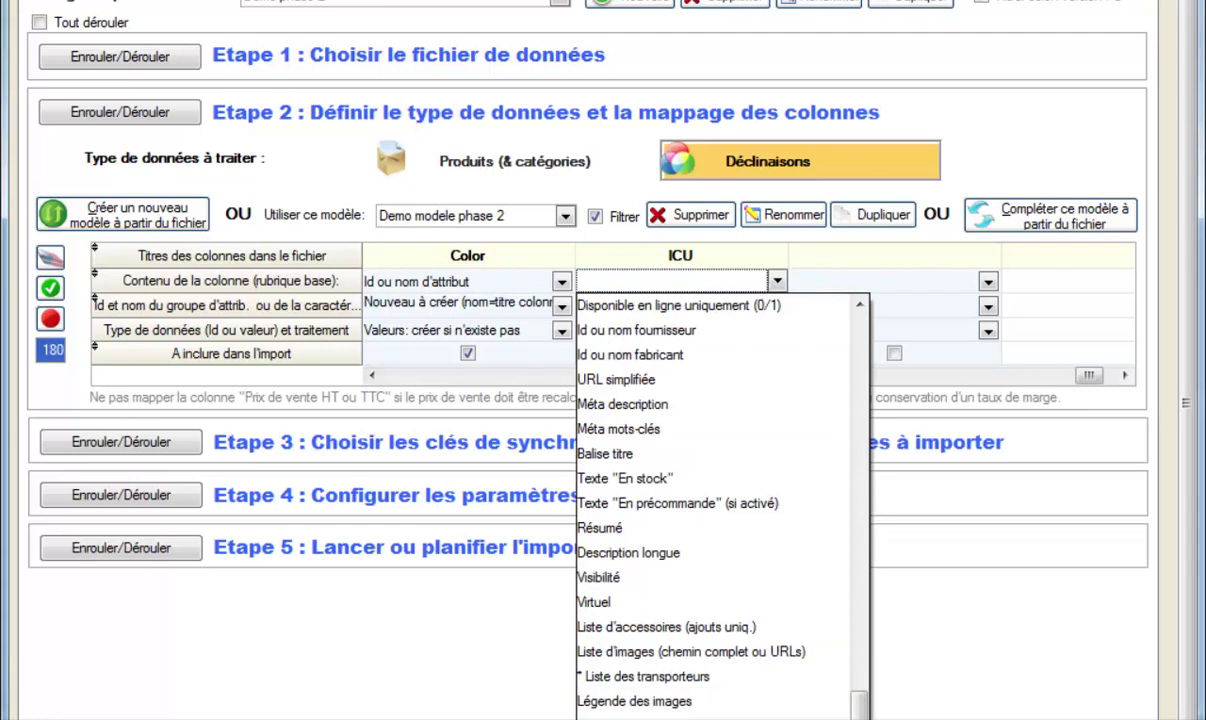
{"action": "left_click", "coordinate": [672, 717]}
{"action": "left_click", "coordinate": [627, 309]}
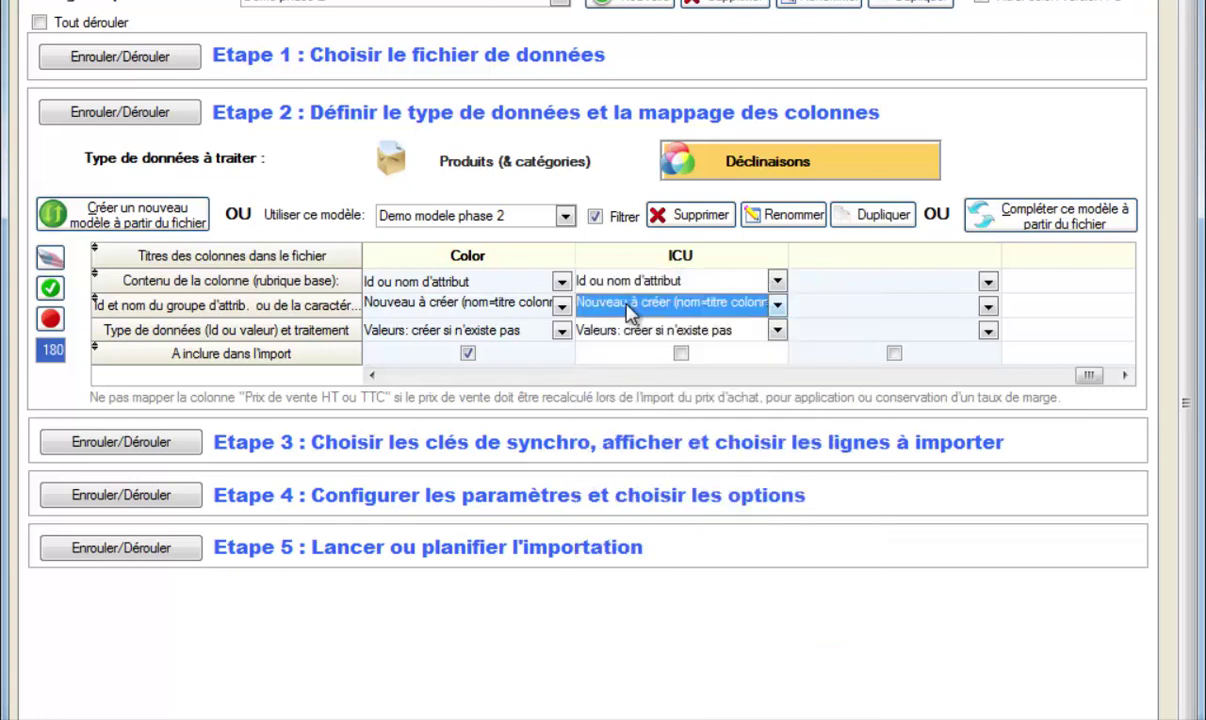
{"action": "left_click", "coordinate": [628, 309]}
{"action": "left_click", "coordinate": [640, 333]}
{"action": "left_click", "coordinate": [640, 330]}
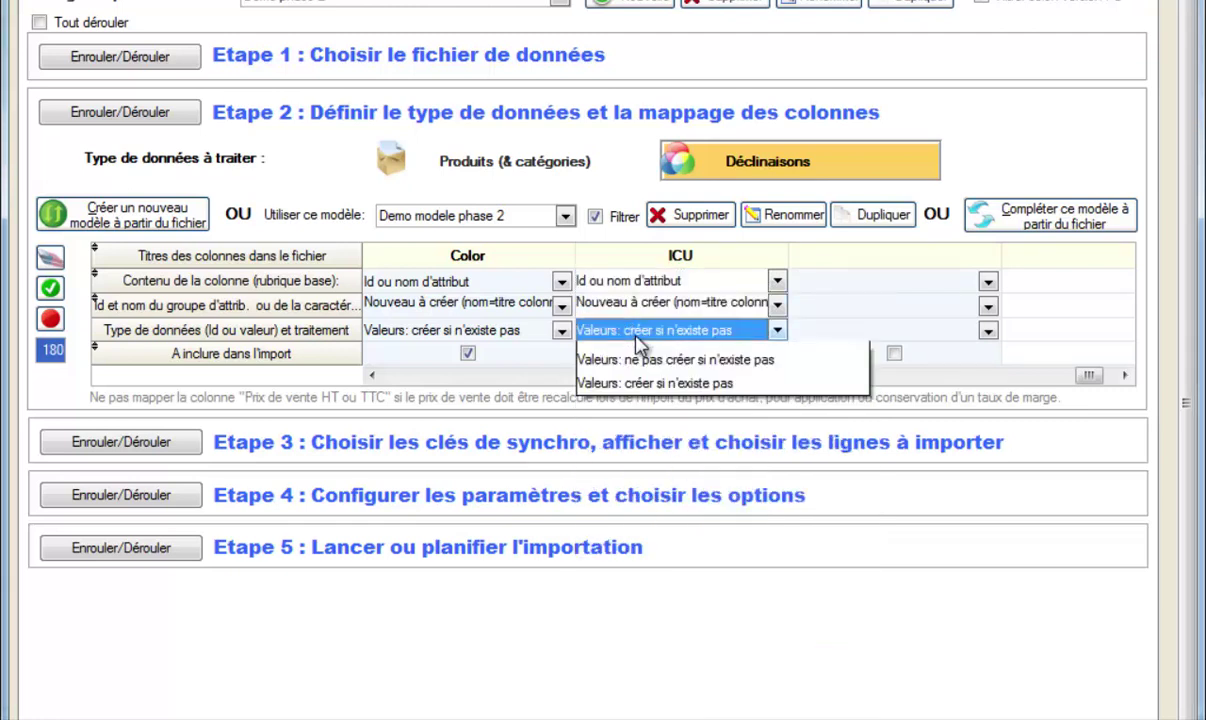
{"action": "left_click", "coordinate": [638, 401]}
{"action": "left_click", "coordinate": [681, 353]}
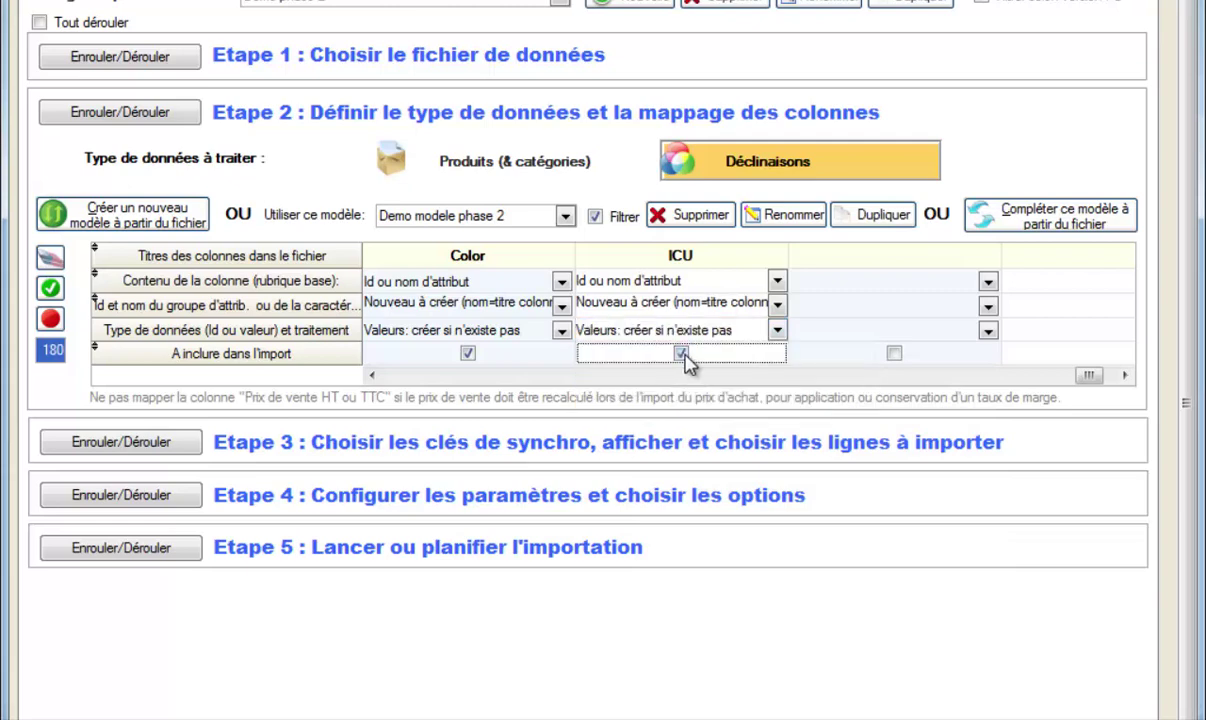
{"action": "left_click_drag", "start_coordinate": [1087, 380], "coordinate": [380, 380]}
{"action": "mouse_move", "coordinate": [415, 288]}
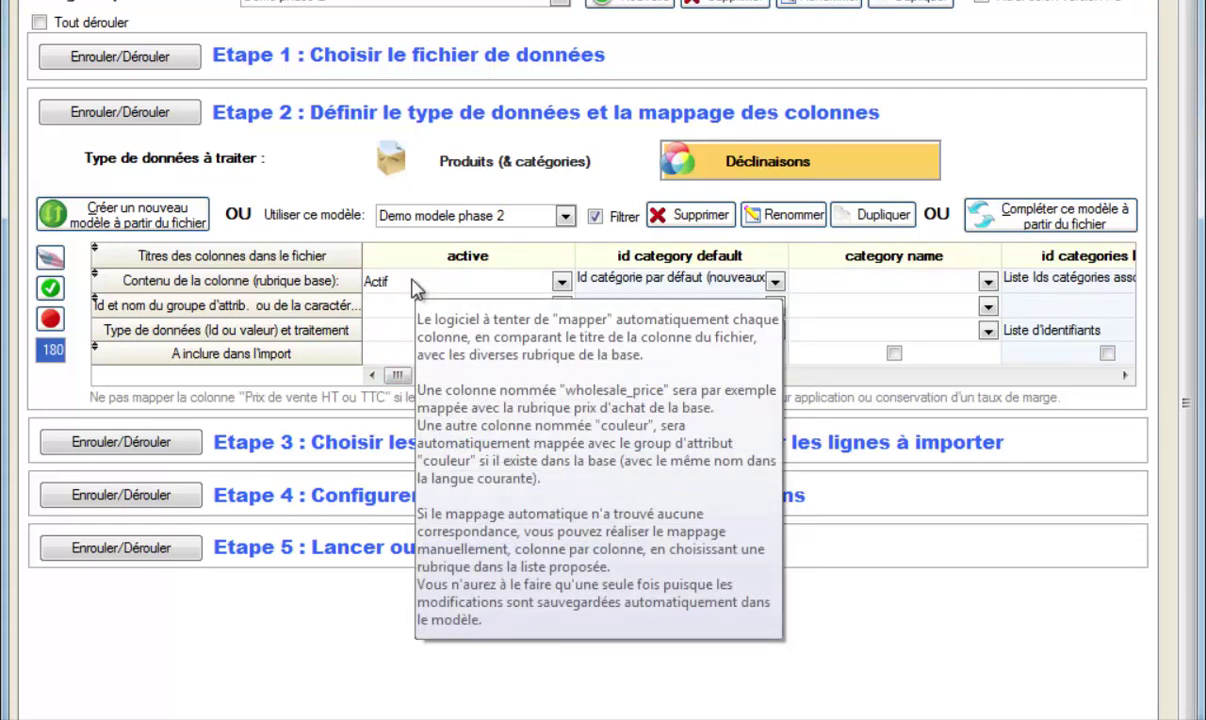
- Set the step 3 combination synchronisation key to Référence déclinaison and check the mapping of the product and combination reference columns in step 2
{"action": "mouse_move", "coordinate": [773, 340]}
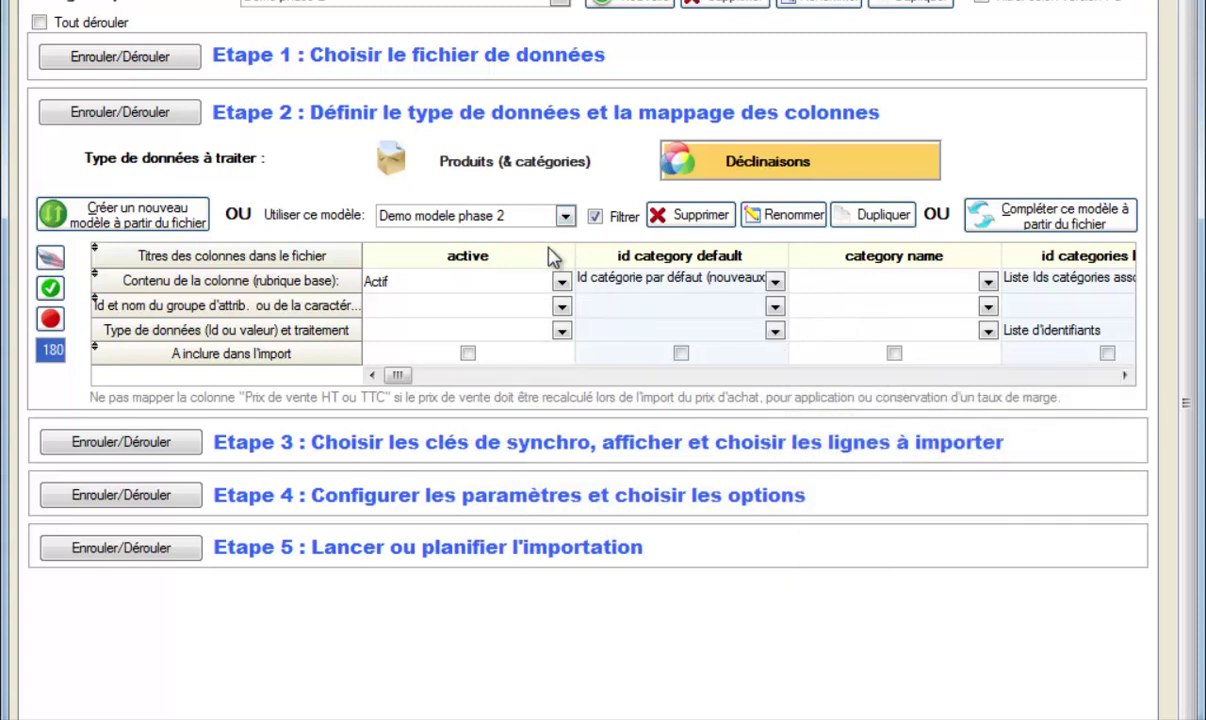
{"action": "left_click", "coordinate": [176, 357]}
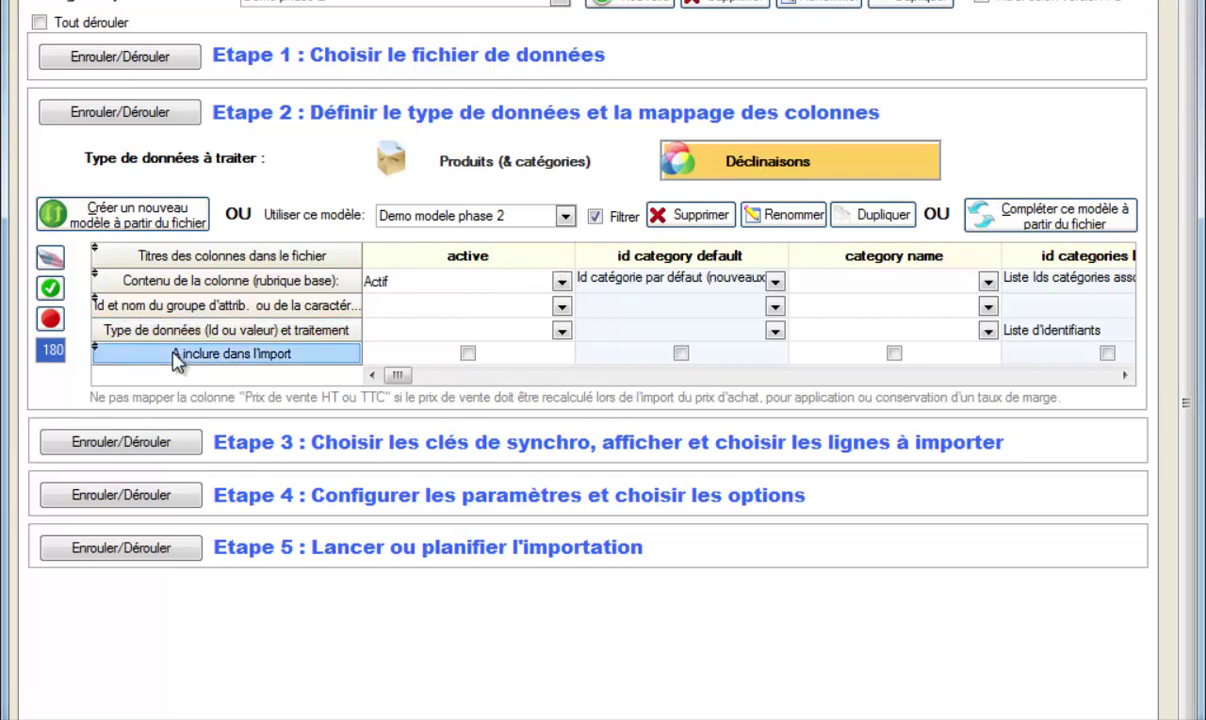
{"action": "left_click", "coordinate": [146, 446]}
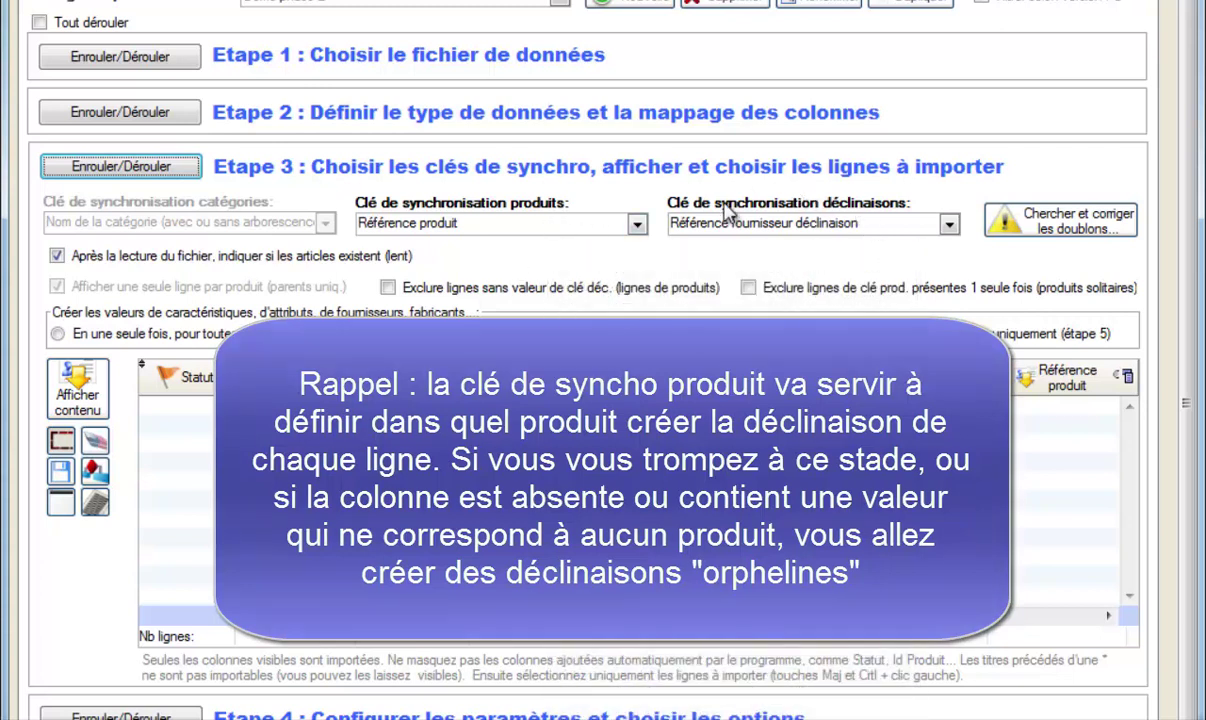
{"action": "mouse_move", "coordinate": [727, 231]}
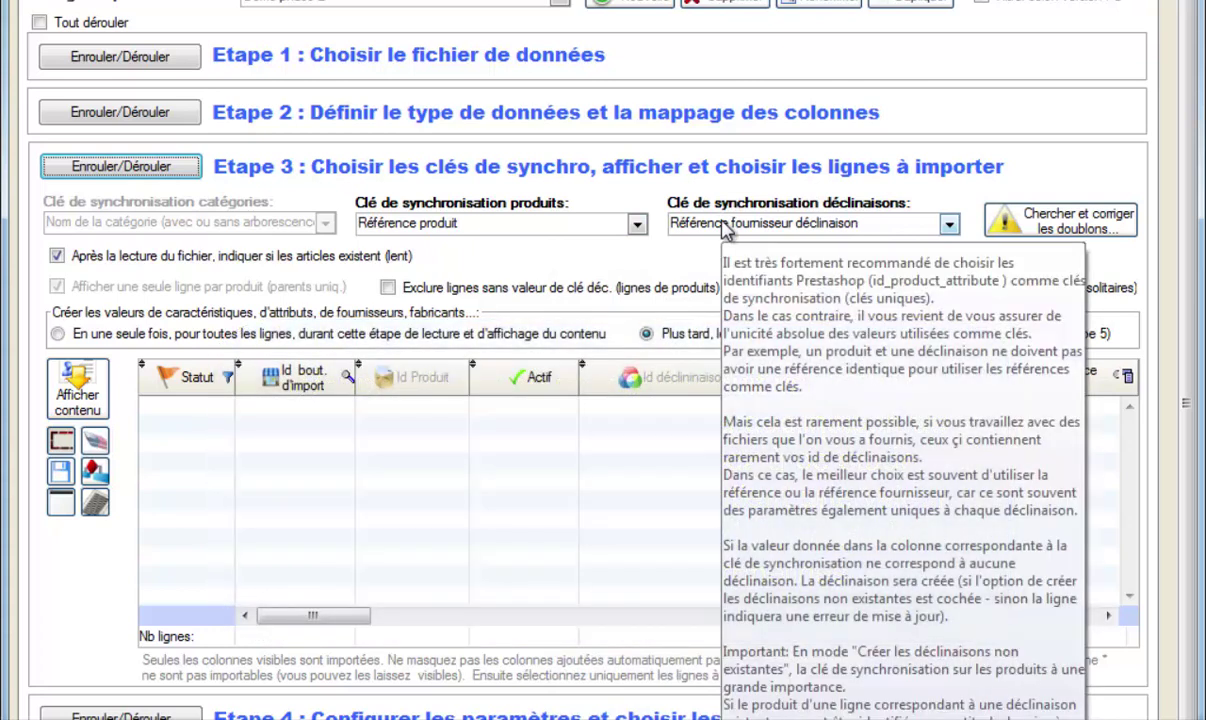
{"action": "left_click", "coordinate": [948, 226]}
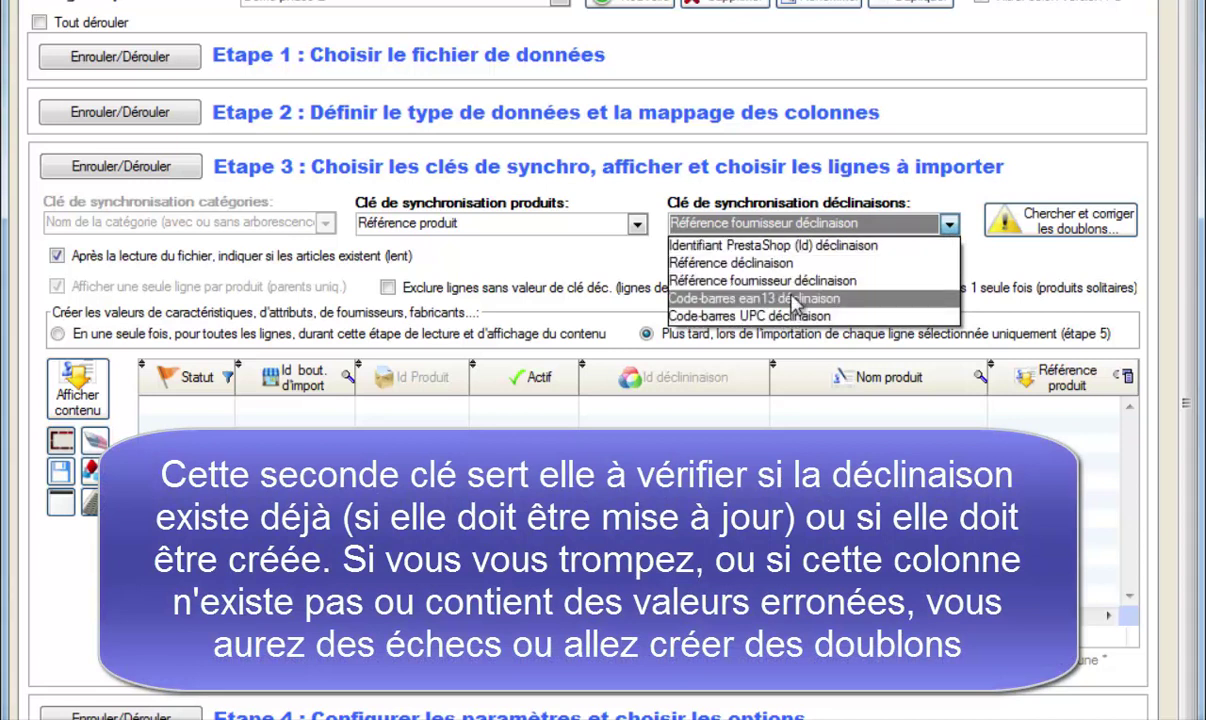
{"action": "left_click", "coordinate": [735, 263]}
{"action": "left_click", "coordinate": [155, 117]}
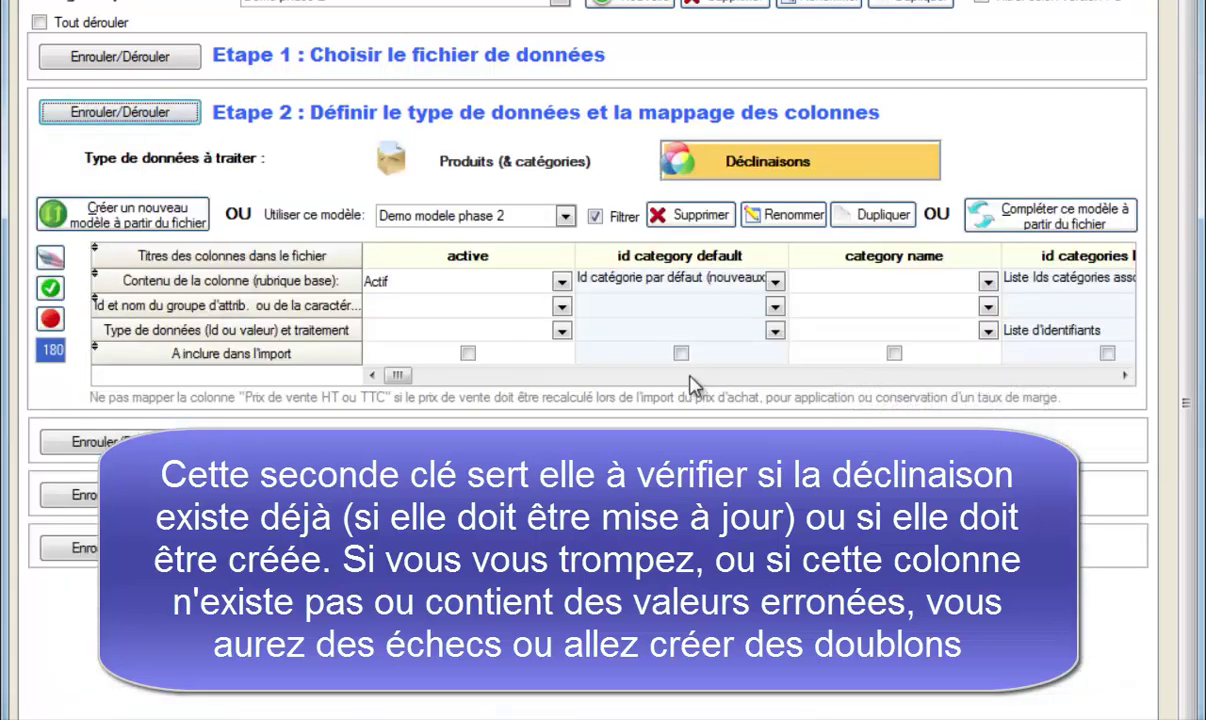
{"action": "left_click_drag", "start_coordinate": [398, 377], "coordinate": [468, 380]}
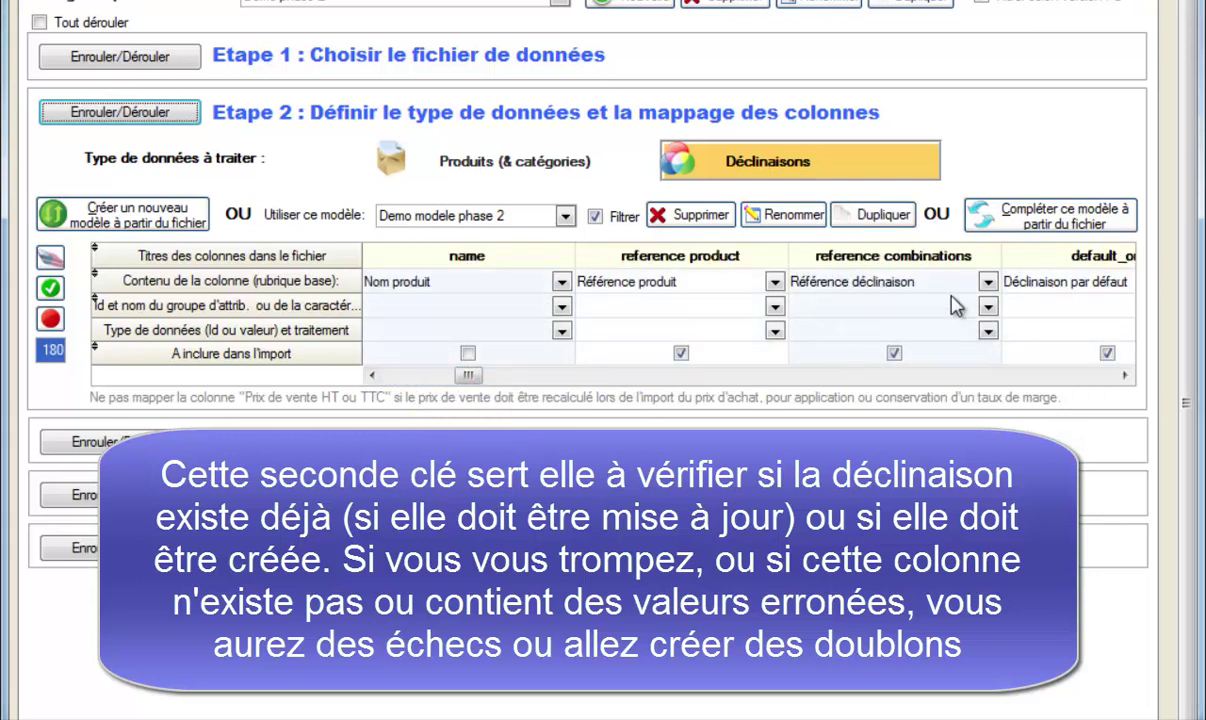
{"action": "mouse_move", "coordinate": [953, 305]}
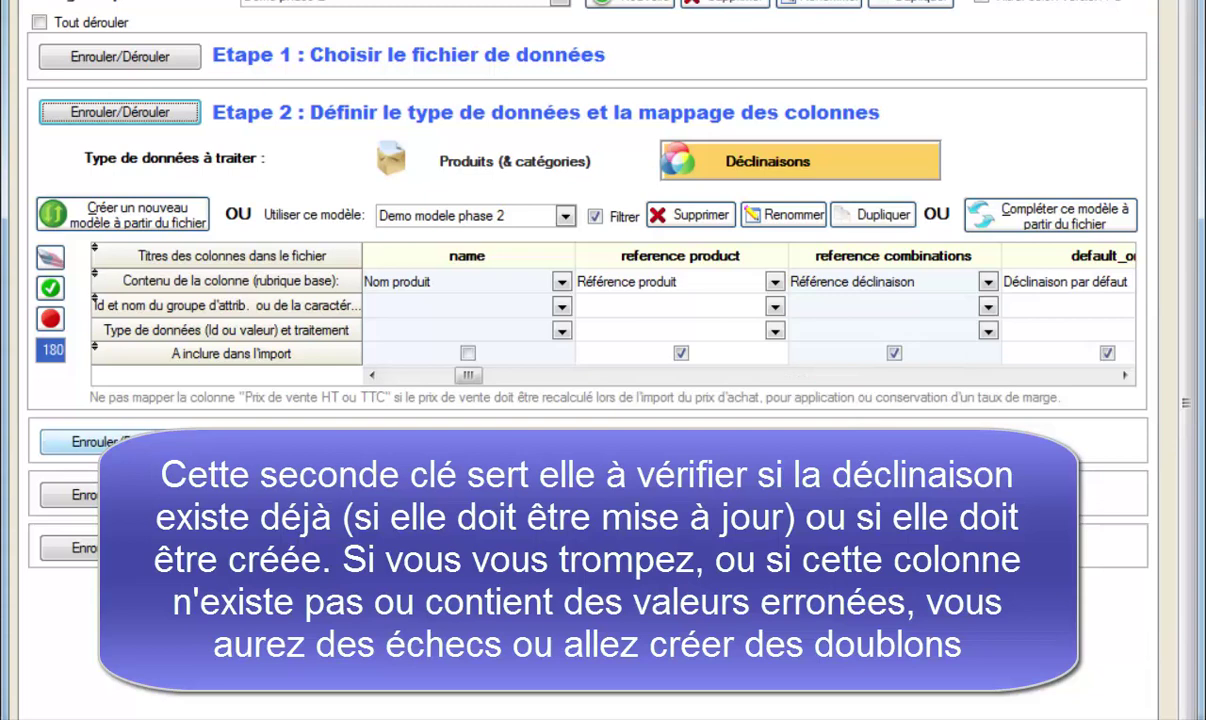
{"action": "left_click", "coordinate": [122, 442]}
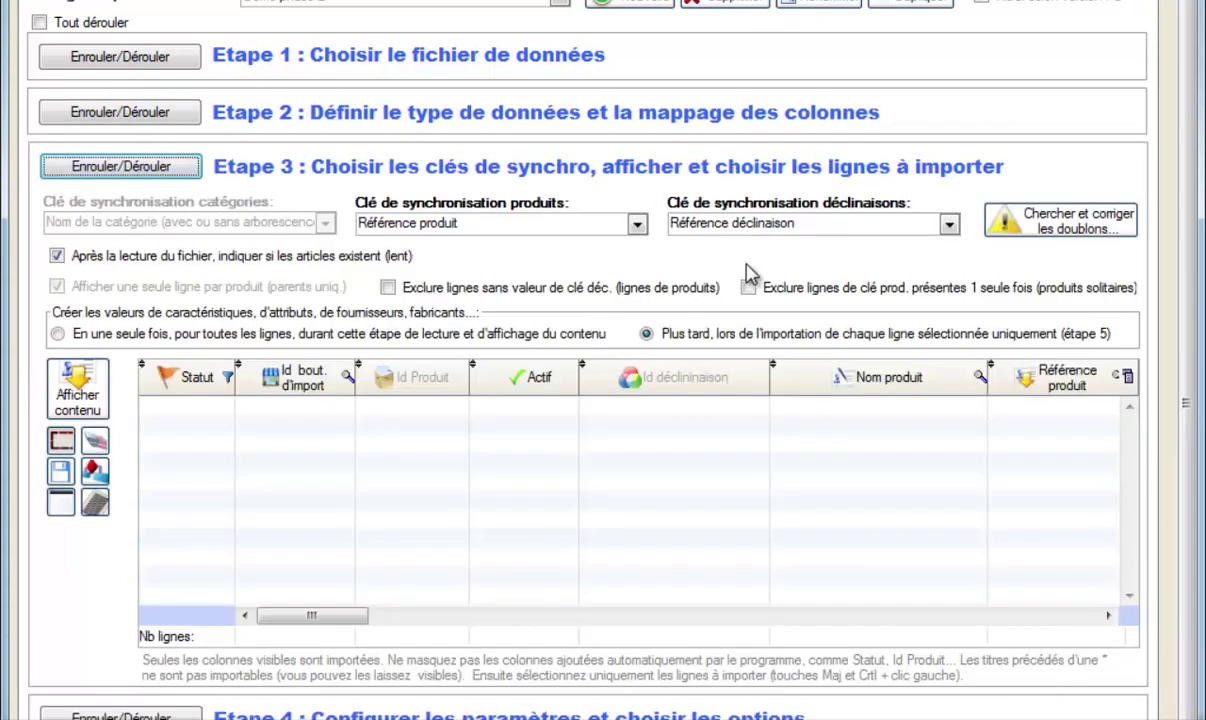
- Exclude the rows without a combination key value and review the rows lacking a combination reference in the source spreadsheet
{"action": "left_click", "coordinate": [1045, 232]}
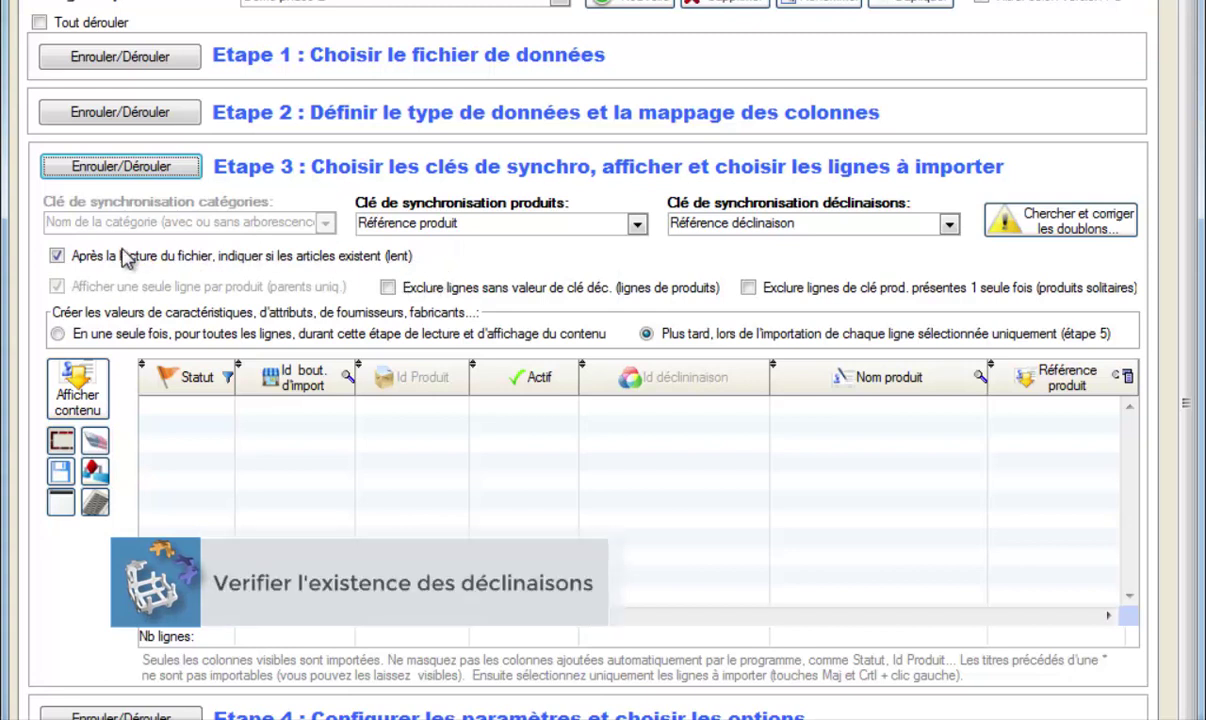
{"action": "mouse_move", "coordinate": [222, 266]}
{"action": "mouse_move", "coordinate": [183, 453]}
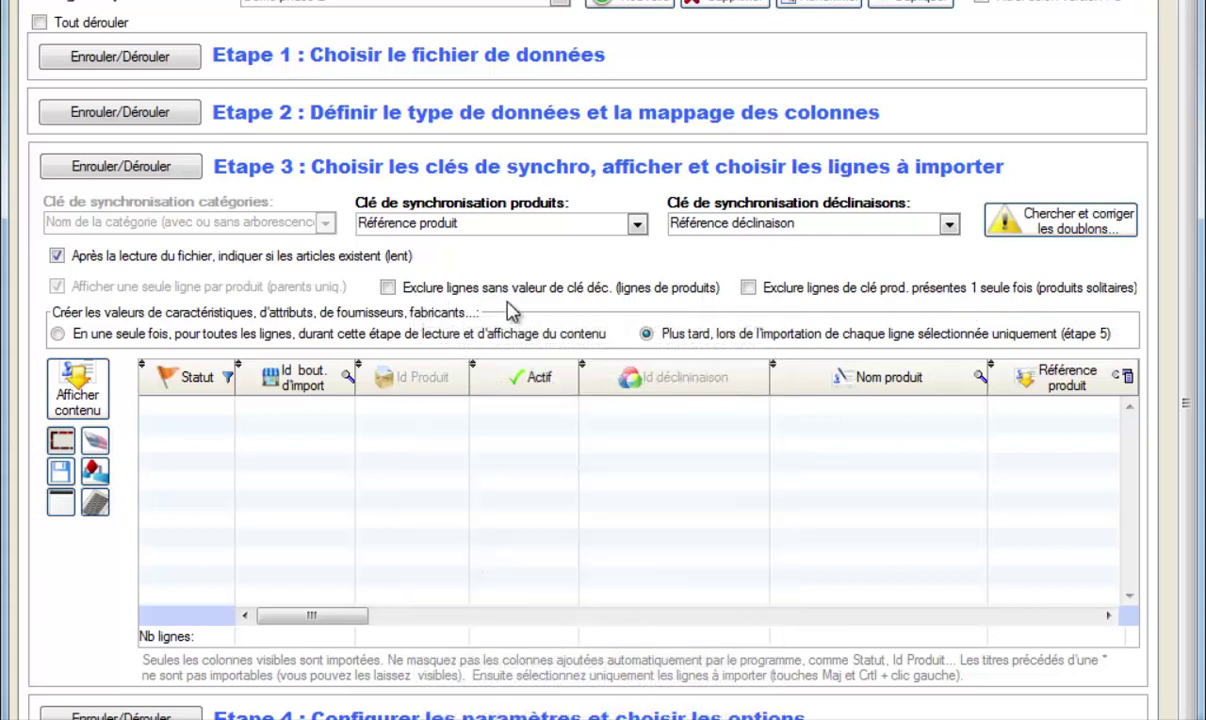
{"action": "left_click", "coordinate": [387, 288]}
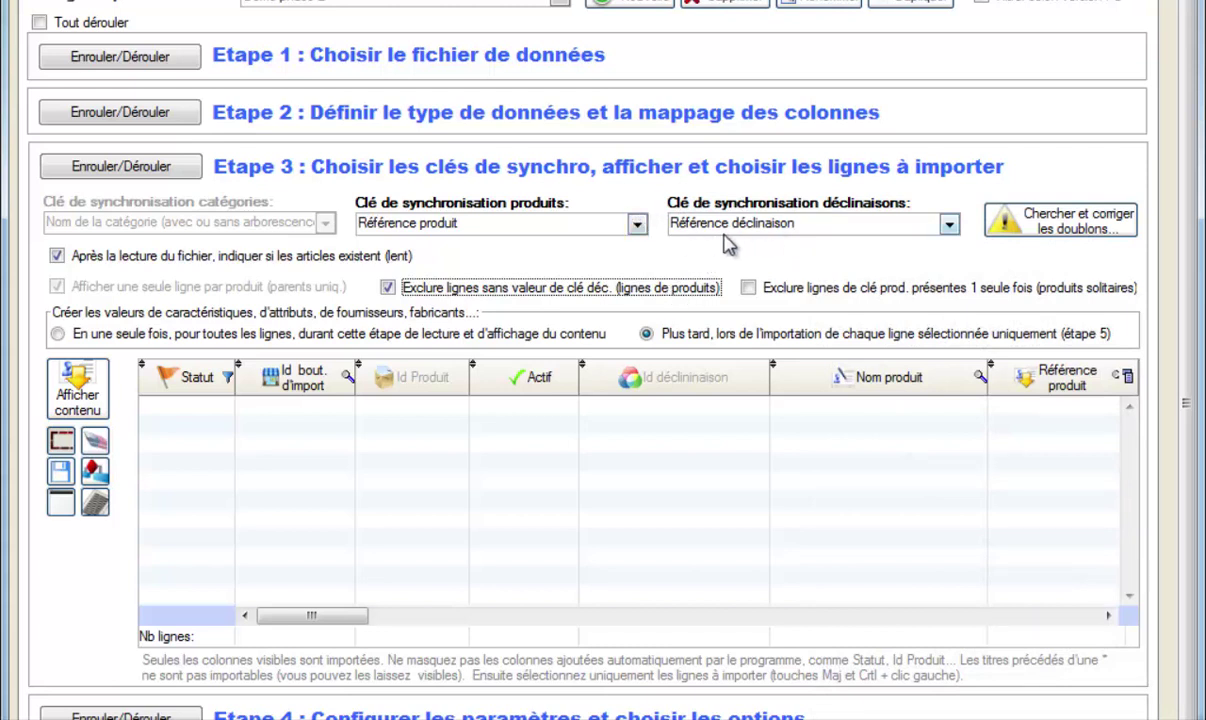
{"action": "mouse_move", "coordinate": [728, 246]}
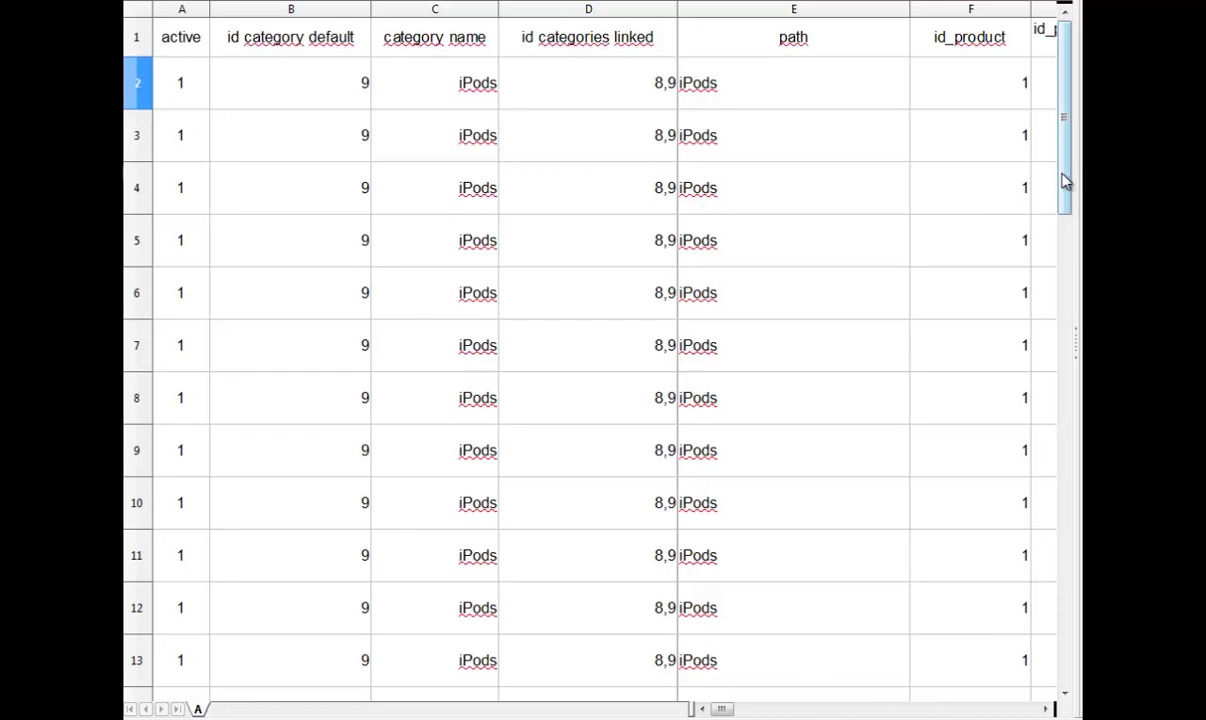
{"action": "left_click_drag", "start_coordinate": [721, 709], "coordinate": [745, 709]}
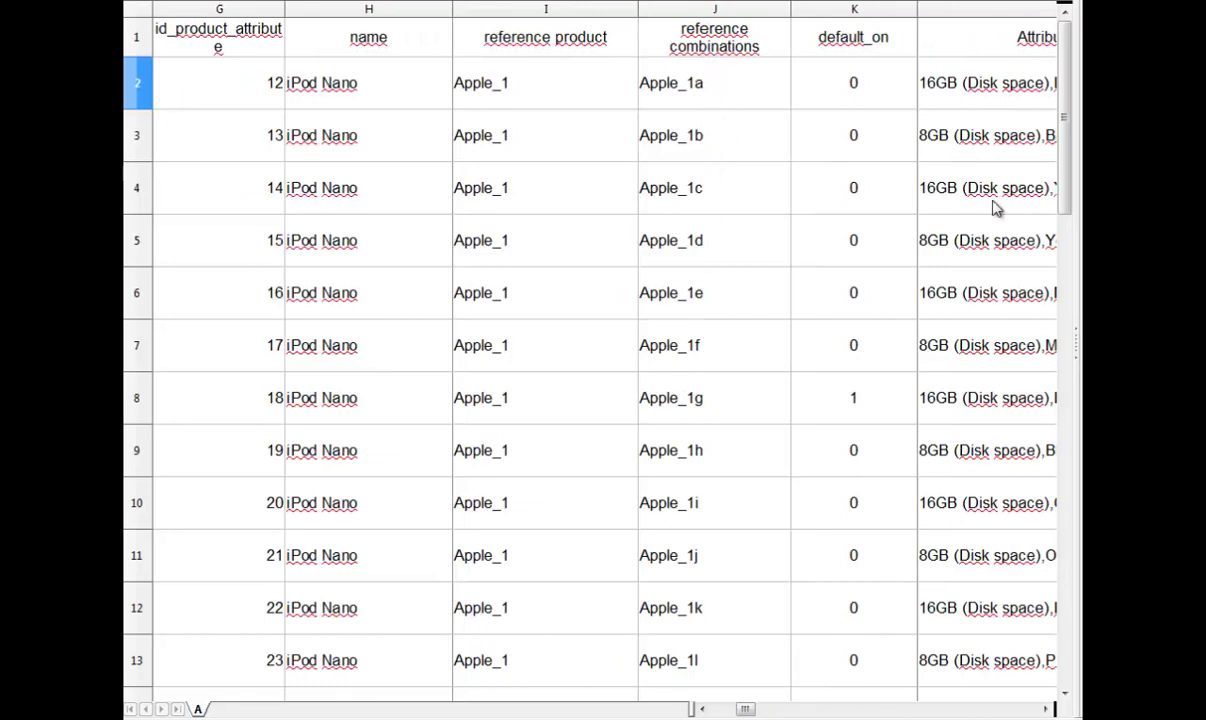
{"action": "left_click_drag", "start_coordinate": [1064, 145], "coordinate": [1048, 445]}
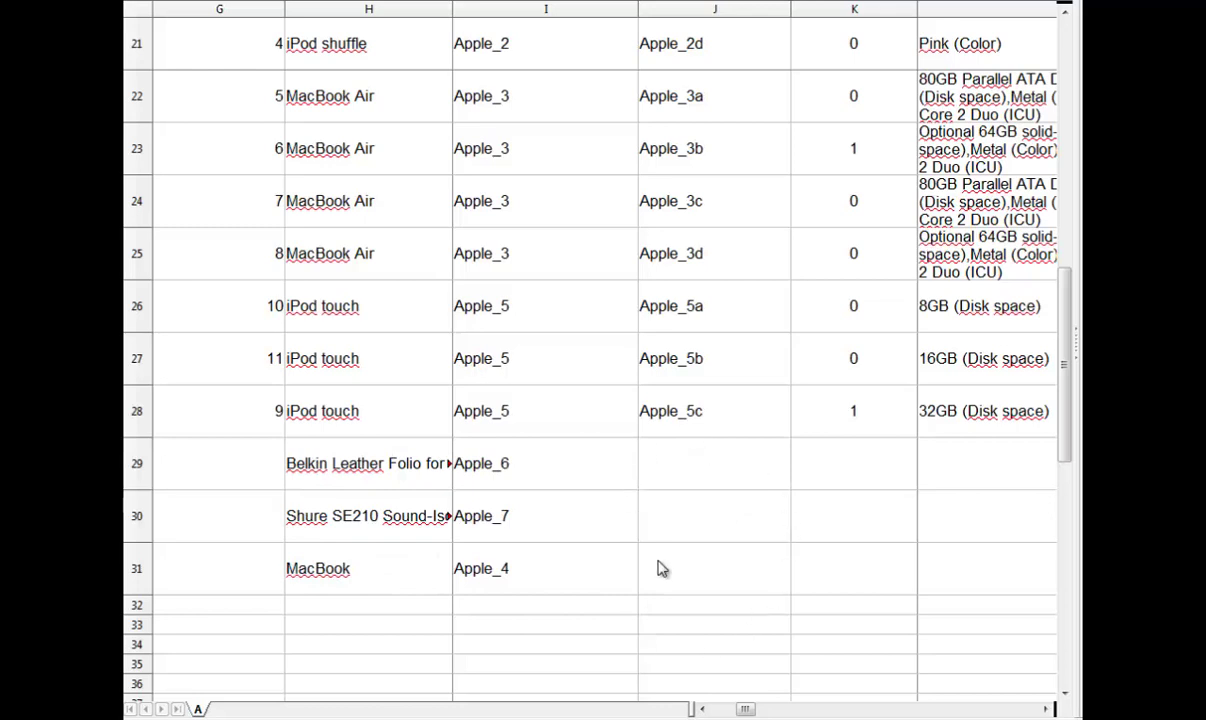
{"action": "scroll", "coordinate": [660, 568], "scroll_direction": "up", "scroll_amount": 3}
{"action": "left_click_drag", "start_coordinate": [1066, 326], "coordinate": [1066, 482]}
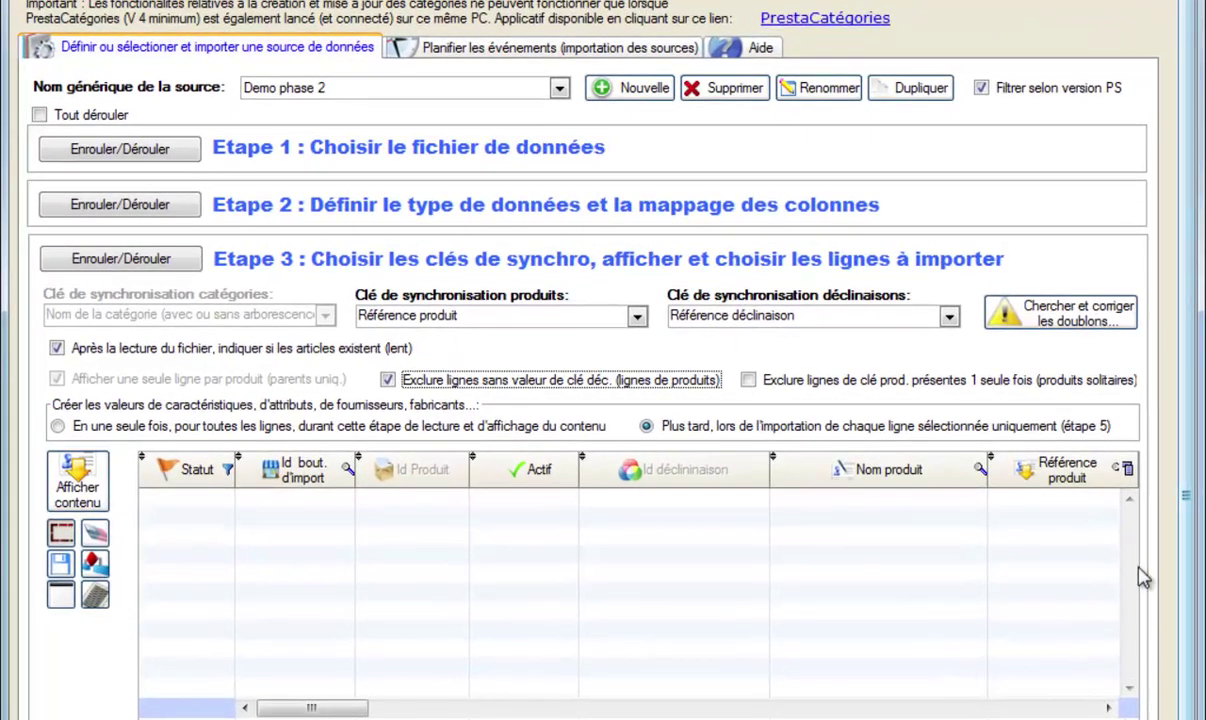
- Exclude the rows whose product key occurs only once and review the repeated and single product references in the source spreadsheet
{"action": "left_click", "coordinate": [748, 382]}
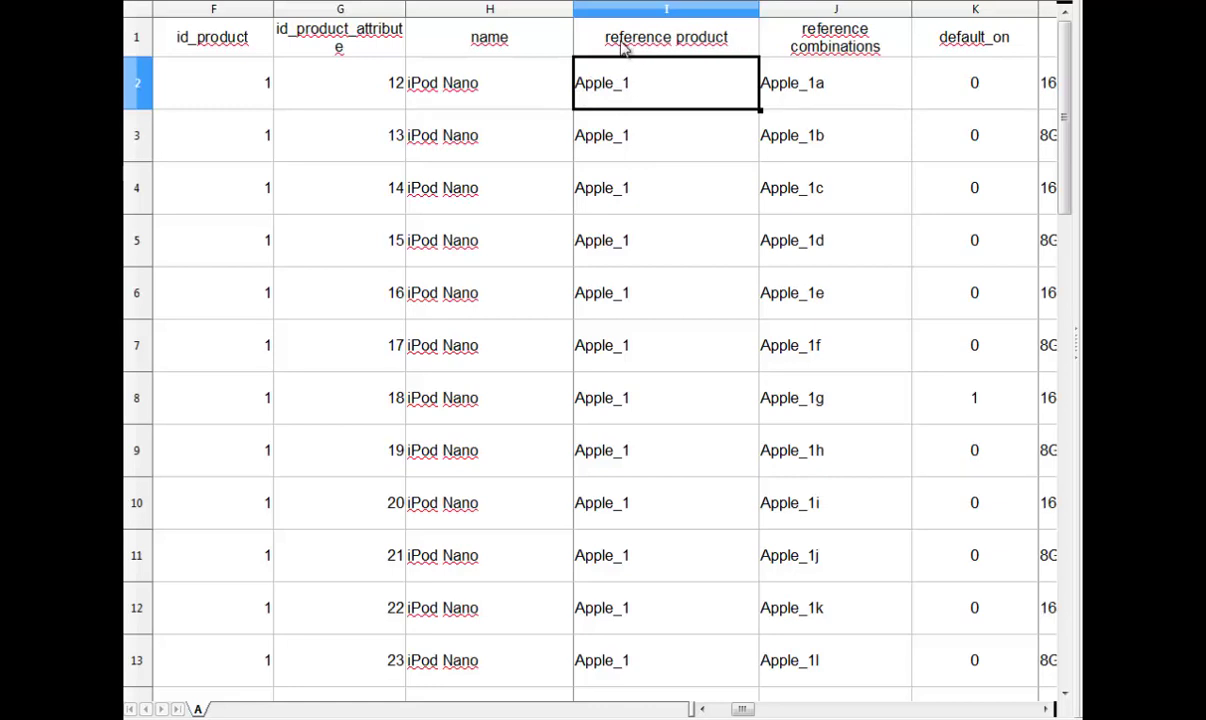
{"action": "left_click", "coordinate": [607, 131]}
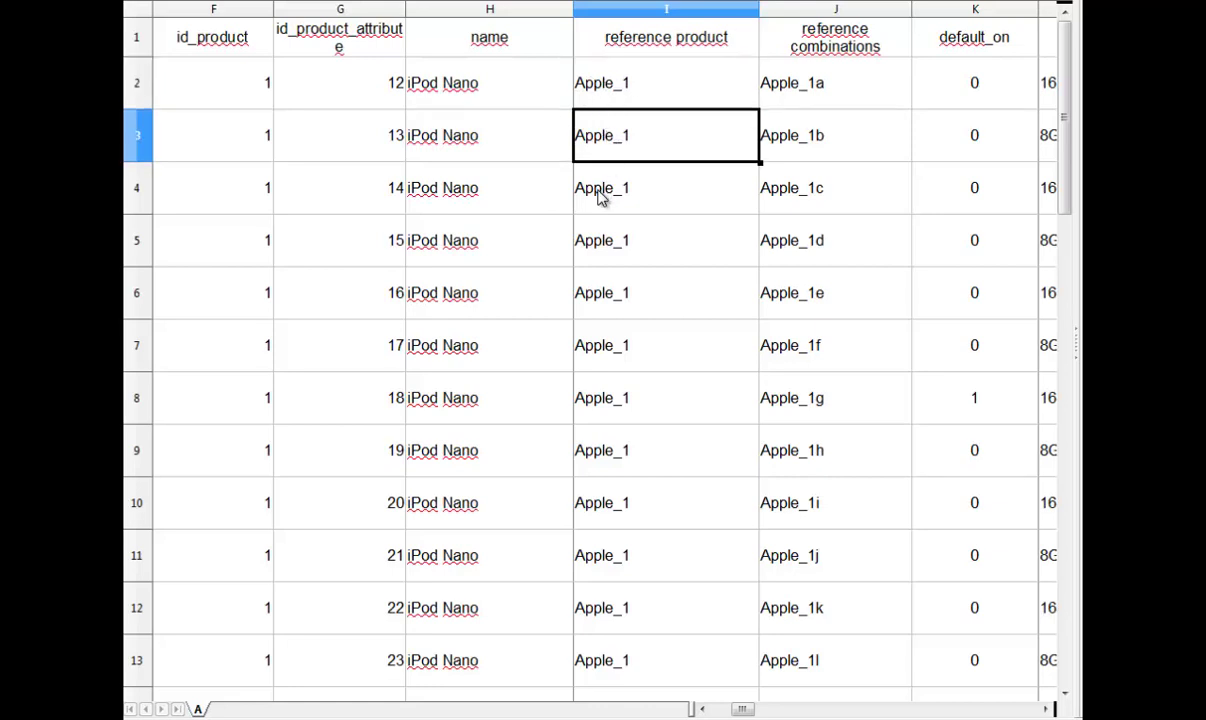
{"action": "left_click", "coordinate": [602, 208]}
{"action": "left_click", "coordinate": [606, 248]}
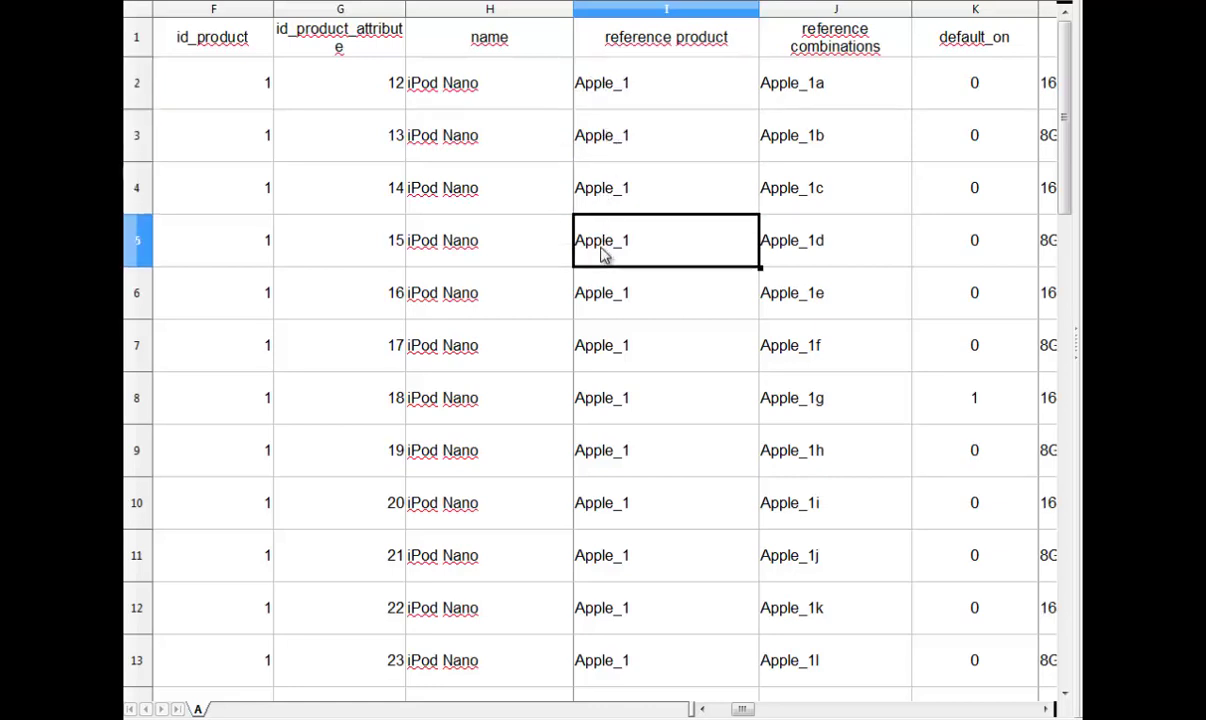
{"action": "left_click", "coordinate": [608, 305]}
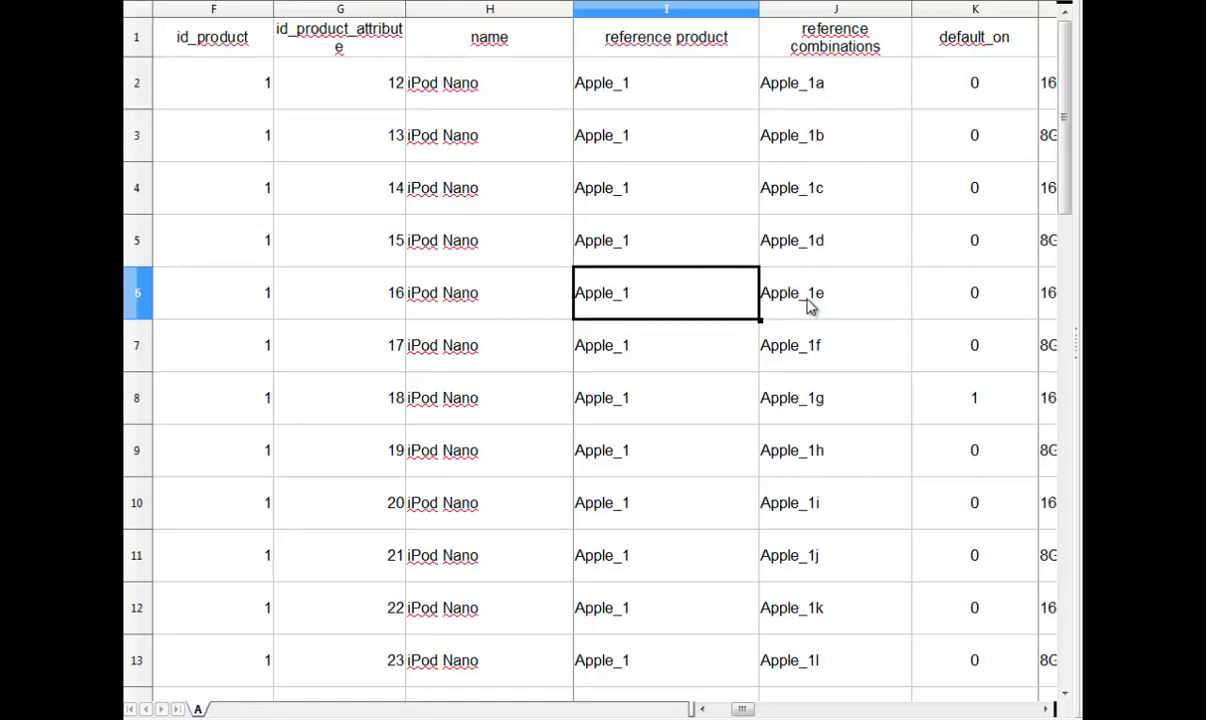
{"action": "left_click_drag", "start_coordinate": [1066, 140], "coordinate": [1052, 470]}
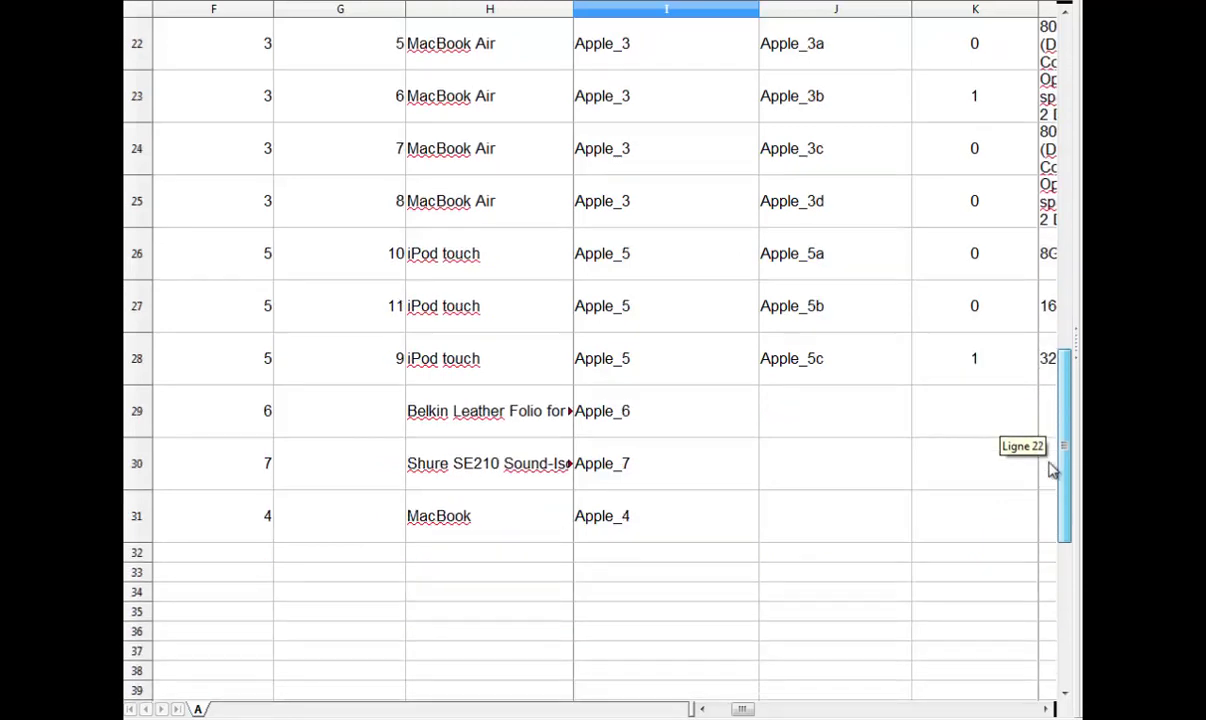
{"action": "left_click", "coordinate": [645, 415]}
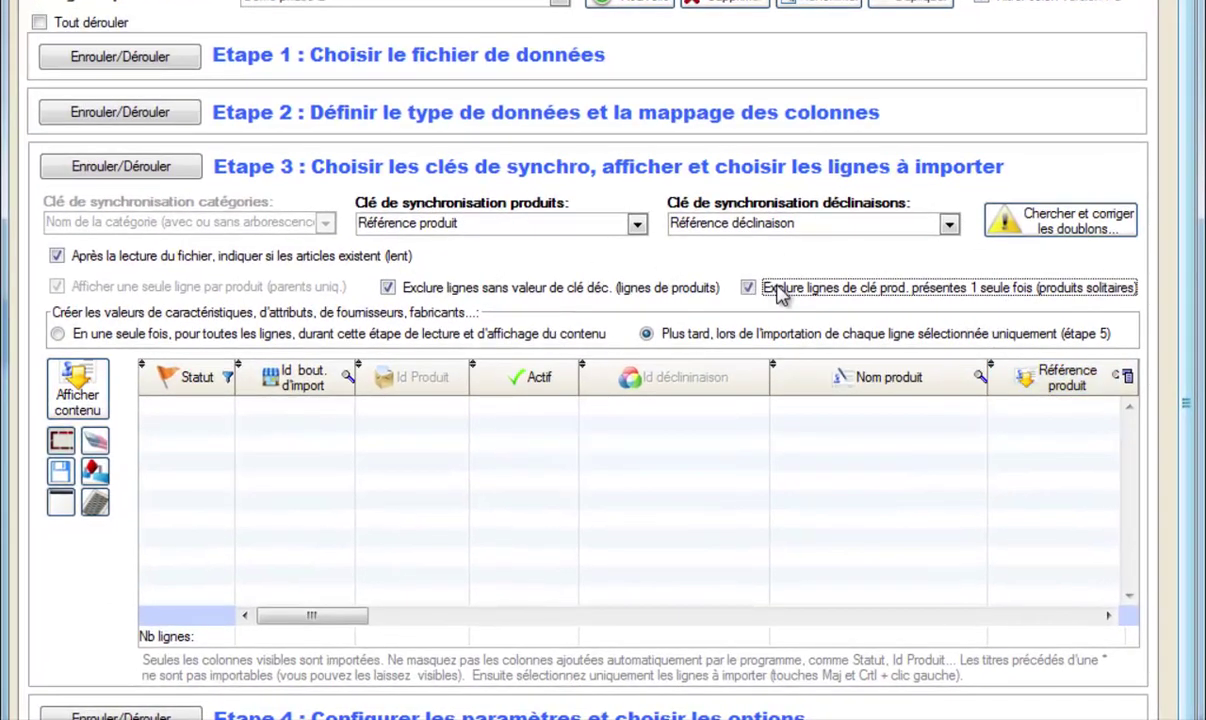
- Load the source file's content into the step 3 table and review the listed combinations down to the last row
{"action": "mouse_move", "coordinate": [781, 292]}
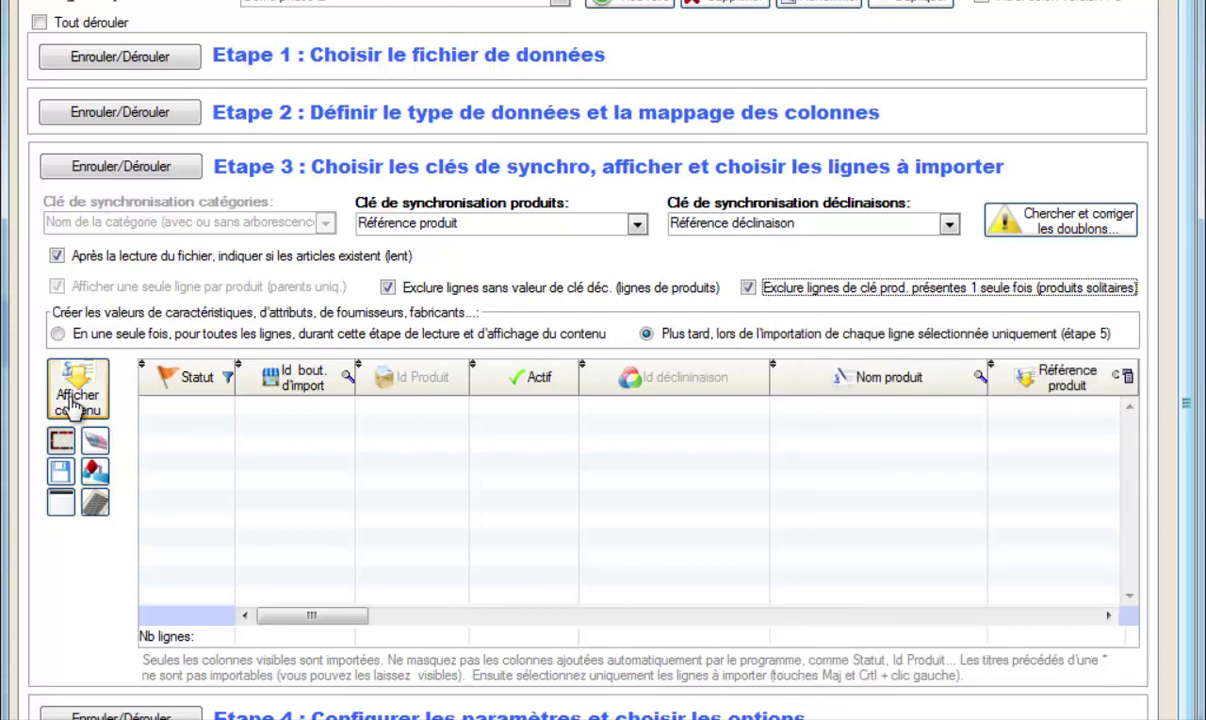
{"action": "mouse_move", "coordinate": [75, 405]}
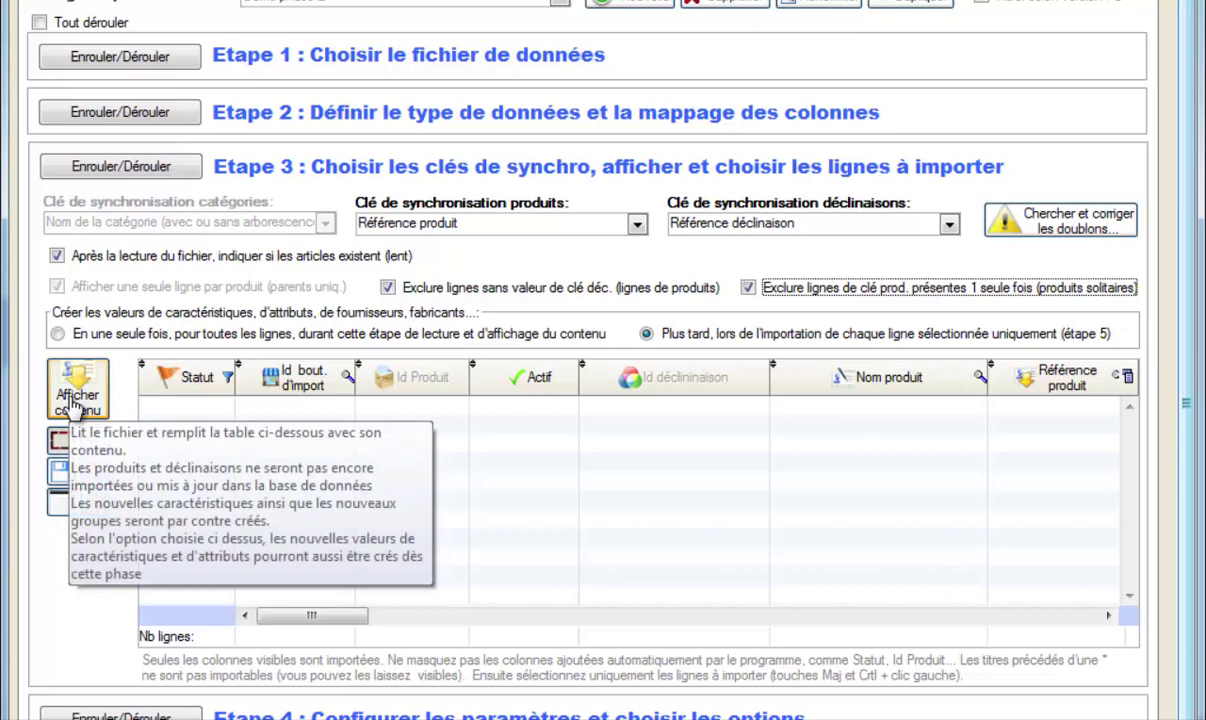
{"action": "left_click", "coordinate": [75, 403]}
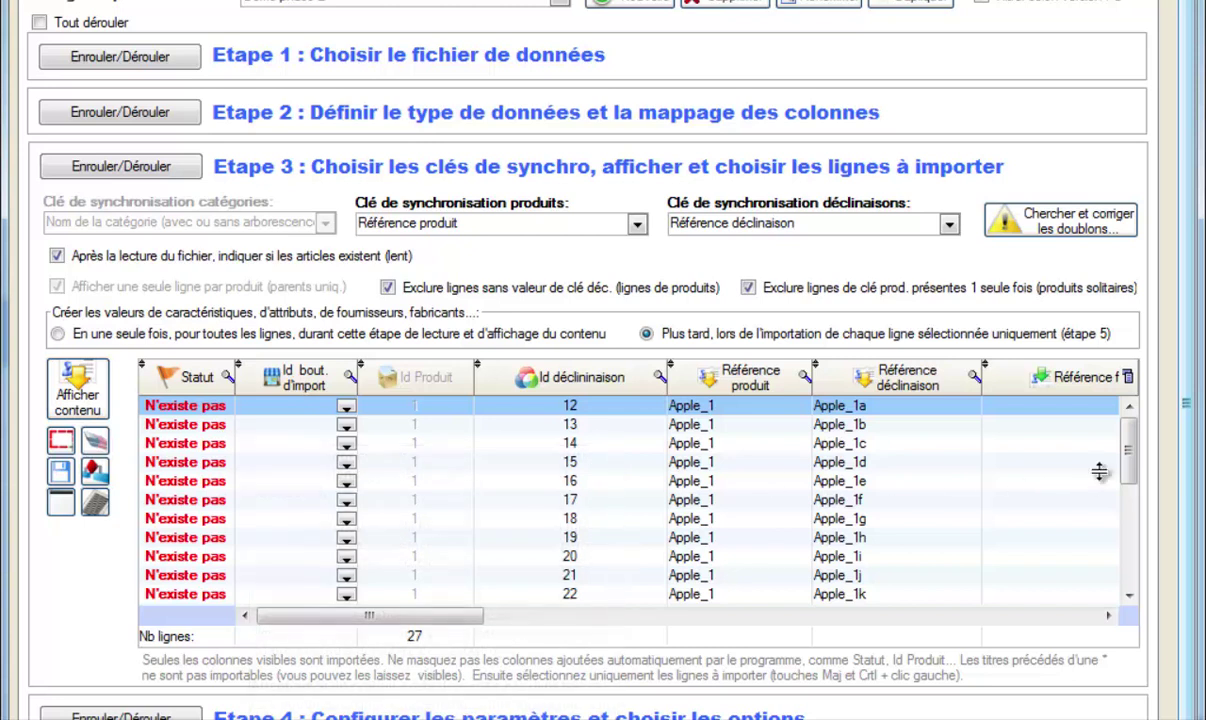
{"action": "left_click_drag", "start_coordinate": [1125, 458], "coordinate": [1124, 588]}
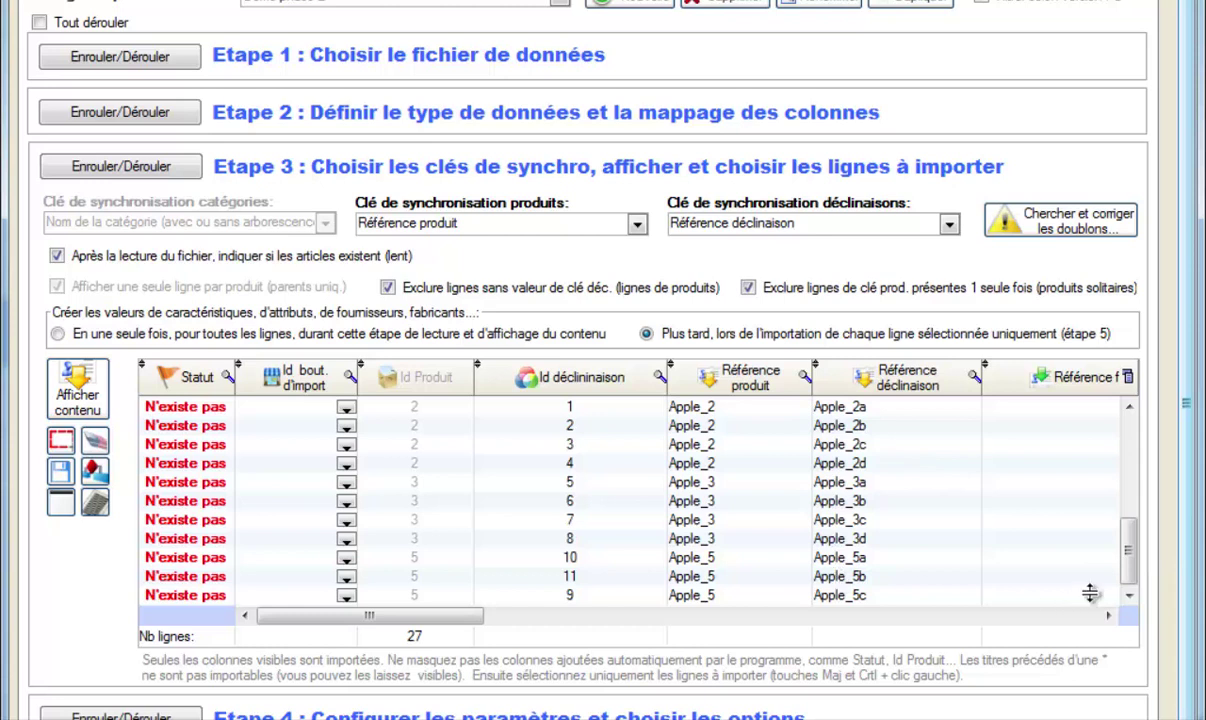
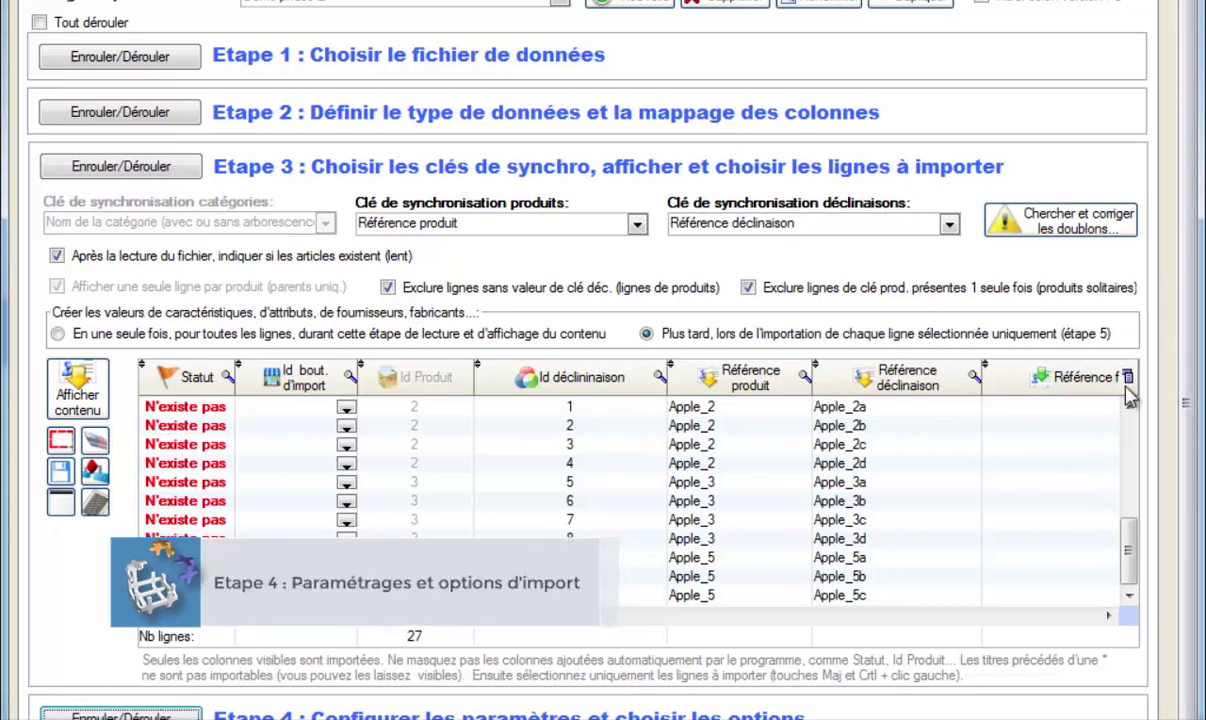
- In the step 4 options, switch off the limit of image import to new articles and switch it back on
{"action": "scroll", "coordinate": [1178, 487], "scroll_direction": "down", "scroll_amount": 5}
{"action": "scroll", "coordinate": [1178, 487], "scroll_direction": "down", "scroll_amount": 2}
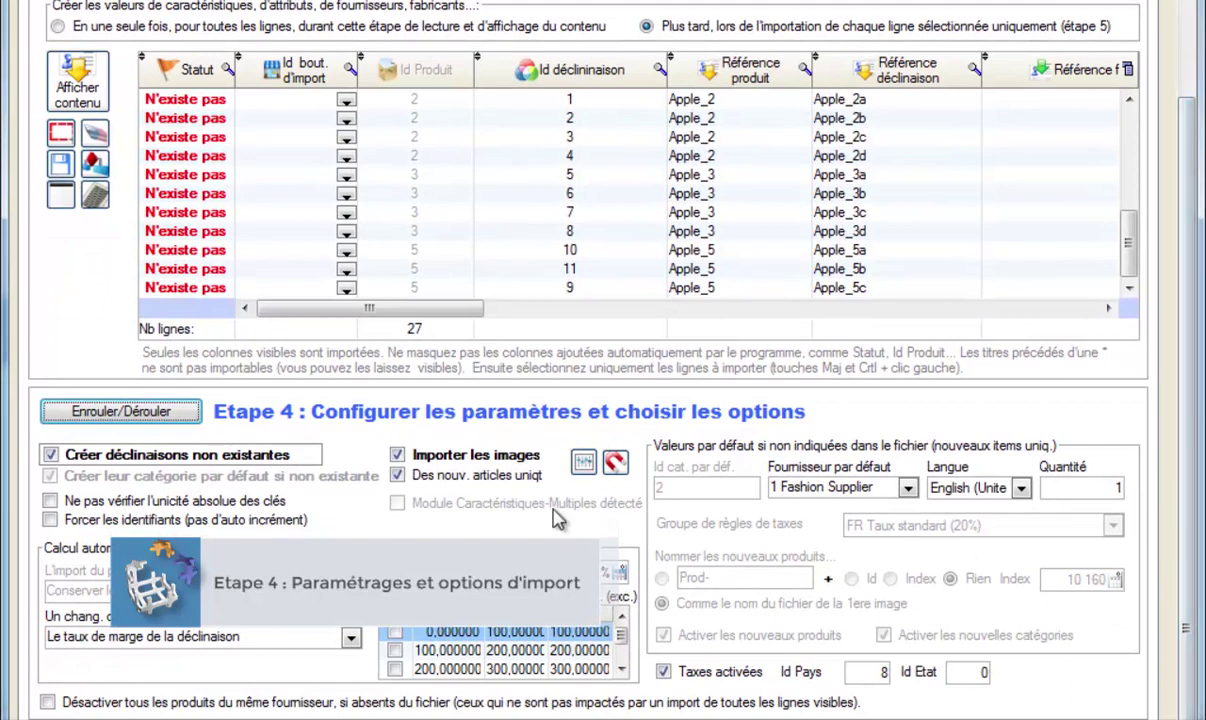
{"action": "mouse_move", "coordinate": [210, 467]}
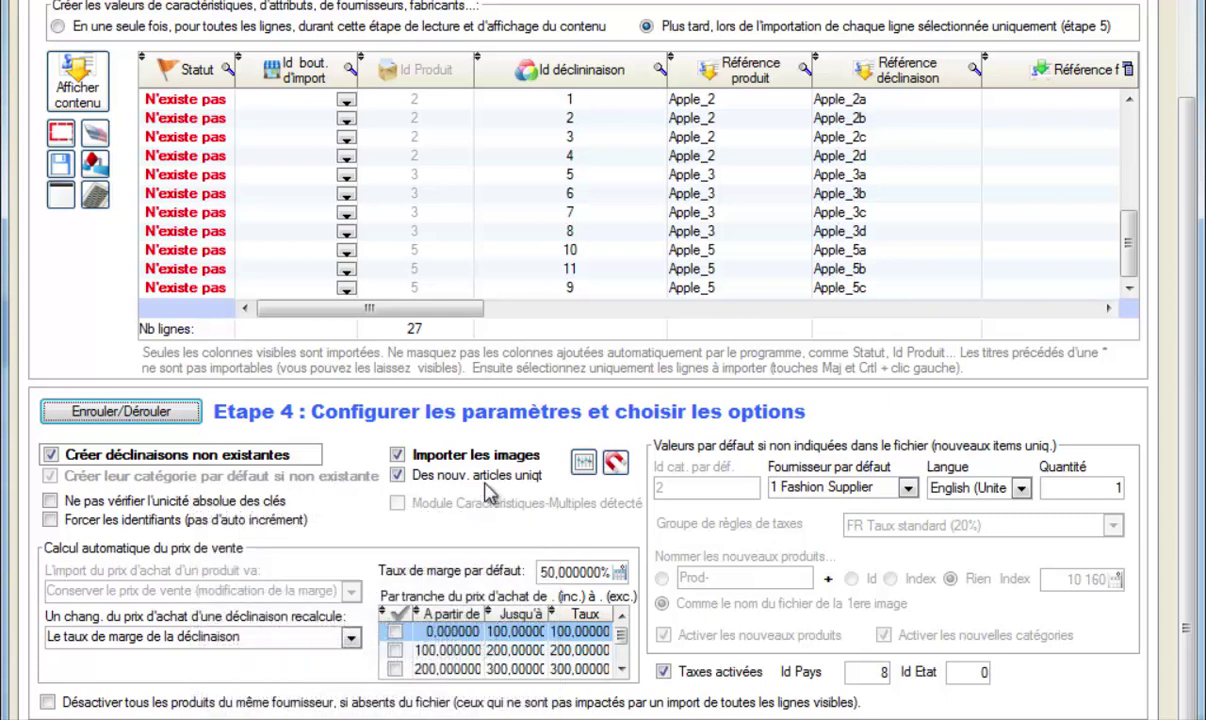
{"action": "left_click", "coordinate": [397, 476]}
{"action": "left_click", "coordinate": [397, 476]}
{"action": "mouse_move", "coordinate": [58, 513]}
- Try the recalculation options for a combination's purchase price change and settle on L'impact prix en utilisant le taux de marge suivant
{"action": "left_click", "coordinate": [351, 638]}
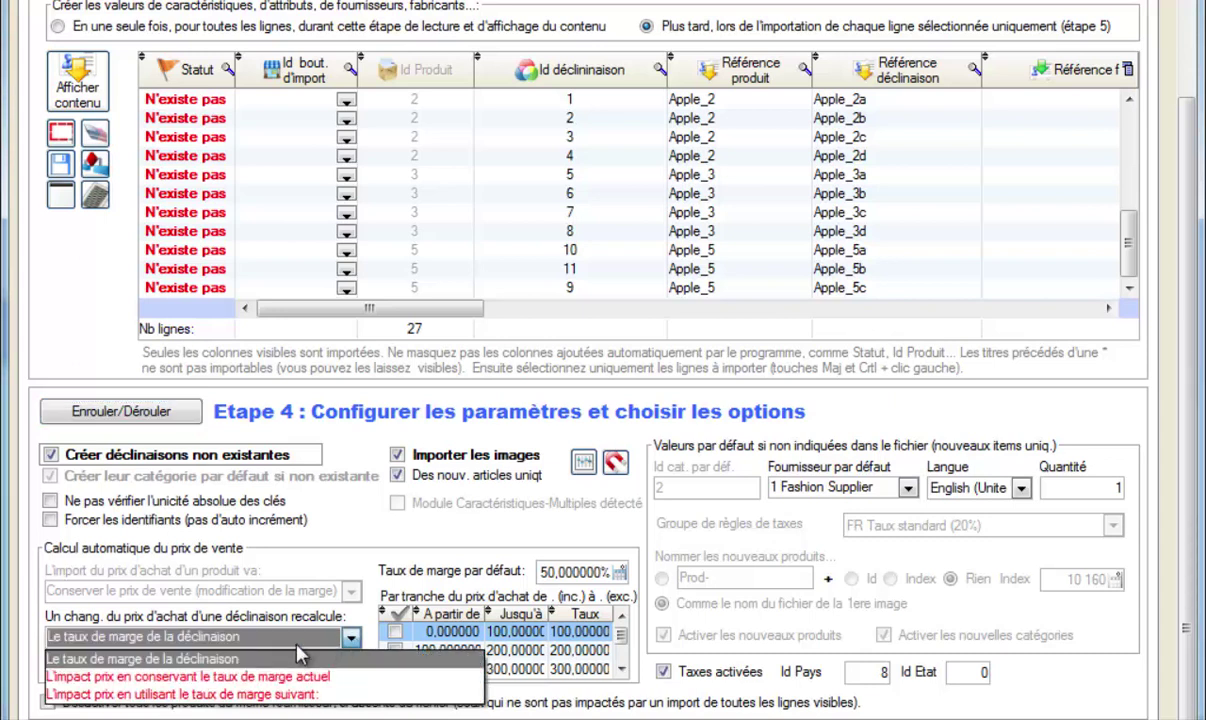
{"action": "left_click", "coordinate": [140, 661]}
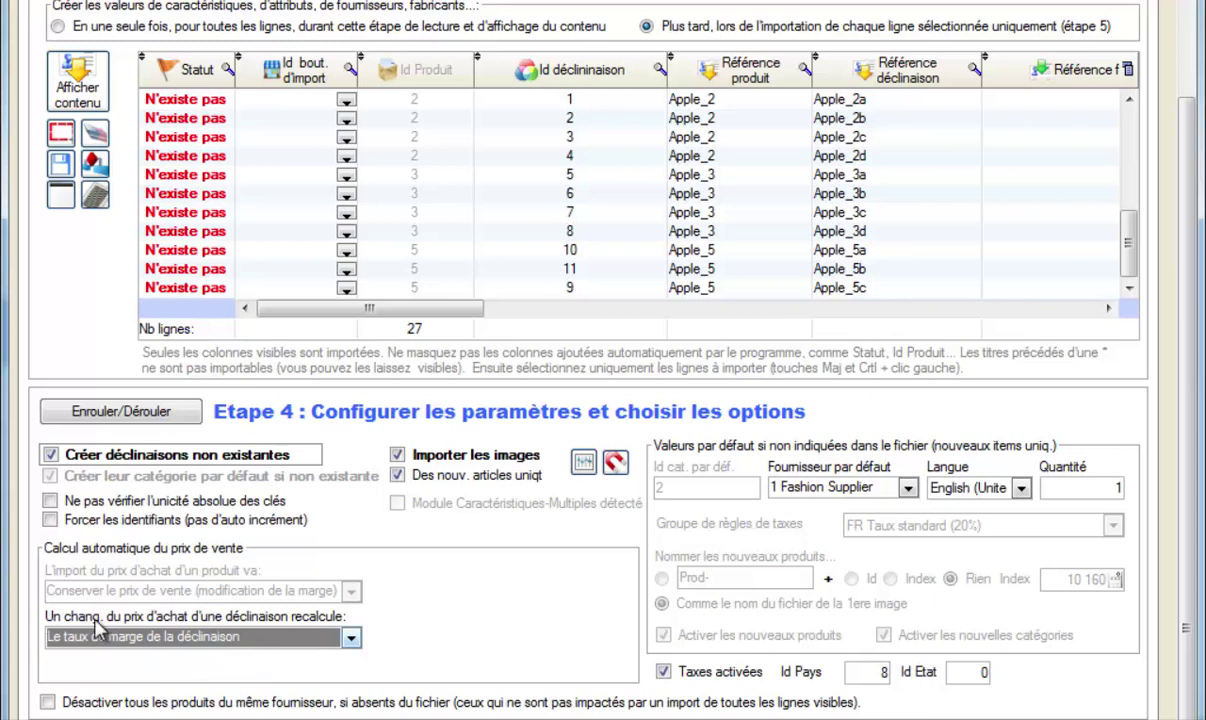
{"action": "left_click", "coordinate": [349, 639]}
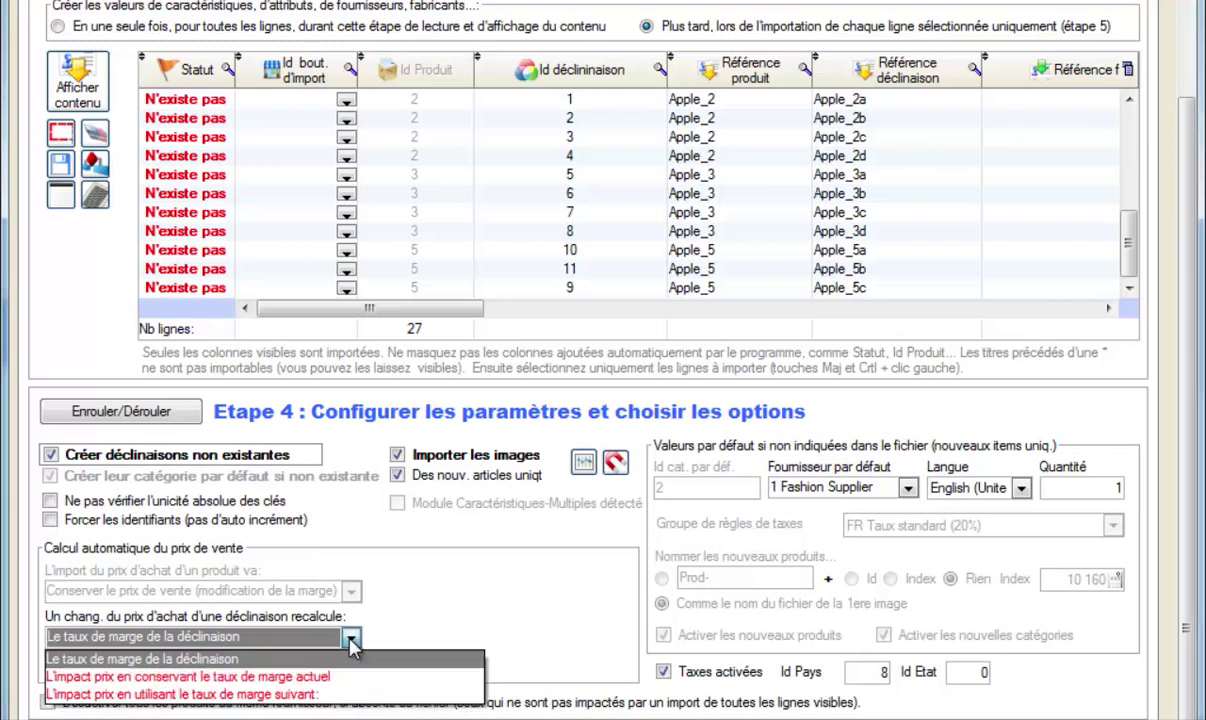
{"action": "left_click", "coordinate": [214, 678]}
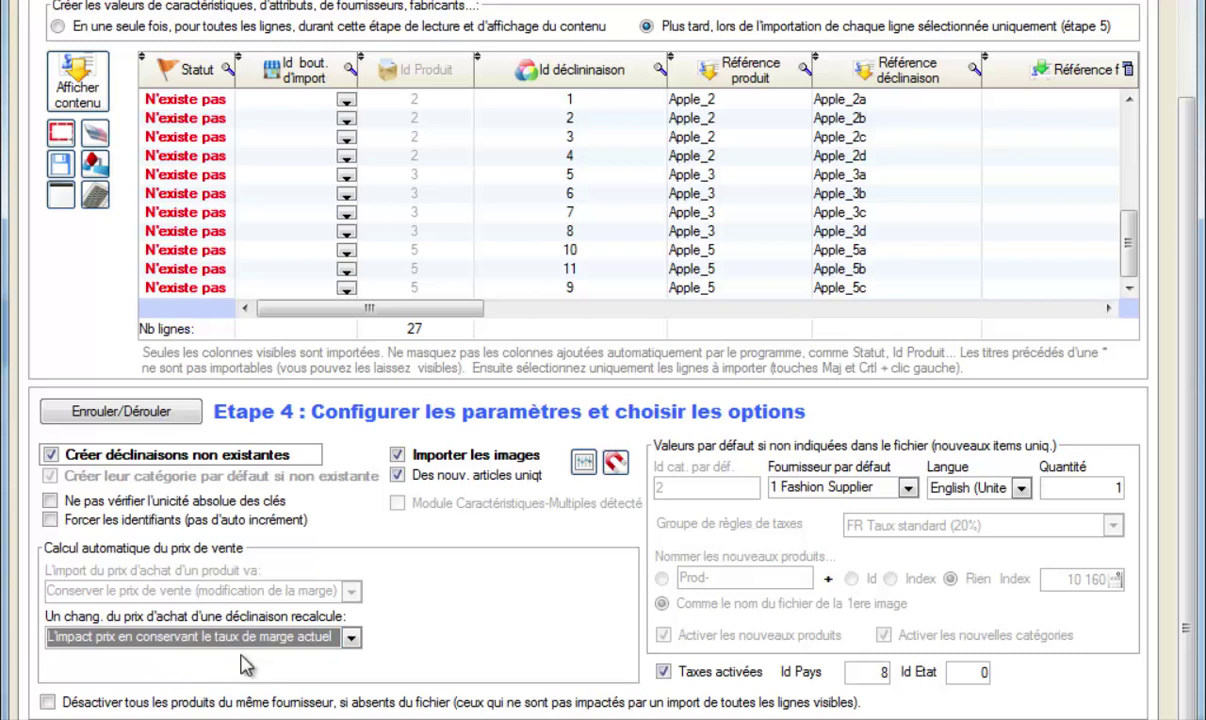
{"action": "left_click", "coordinate": [351, 637]}
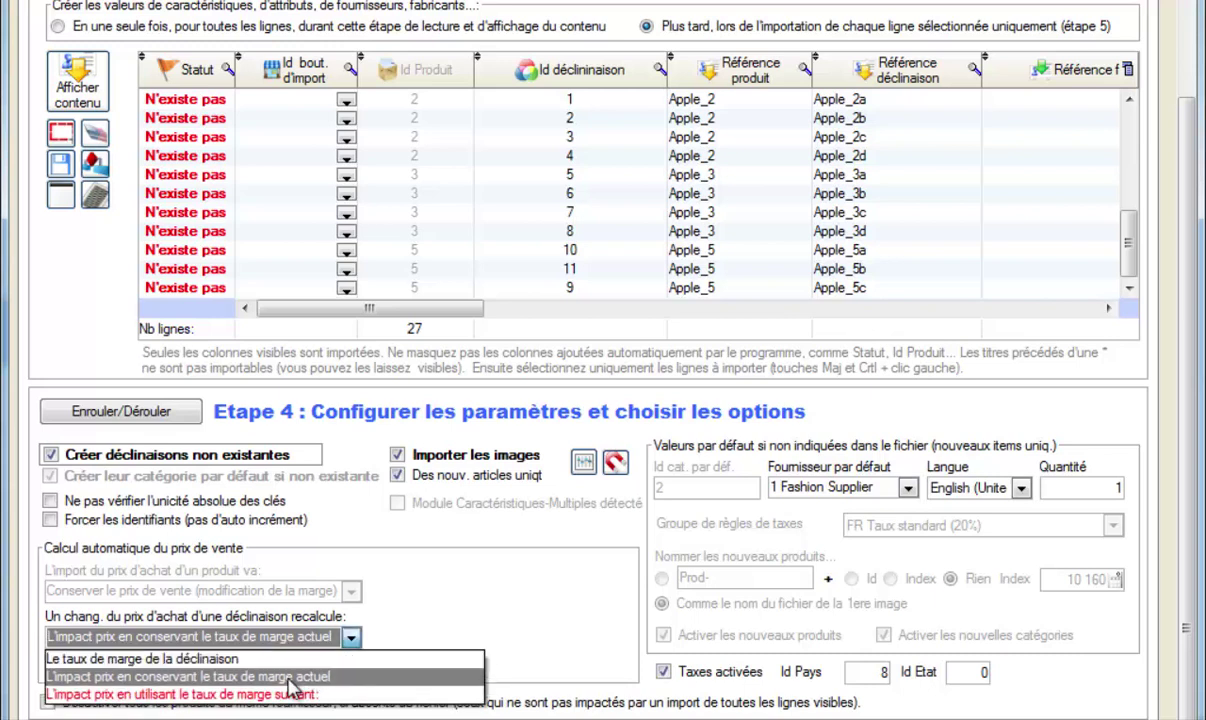
{"action": "left_click", "coordinate": [250, 693]}
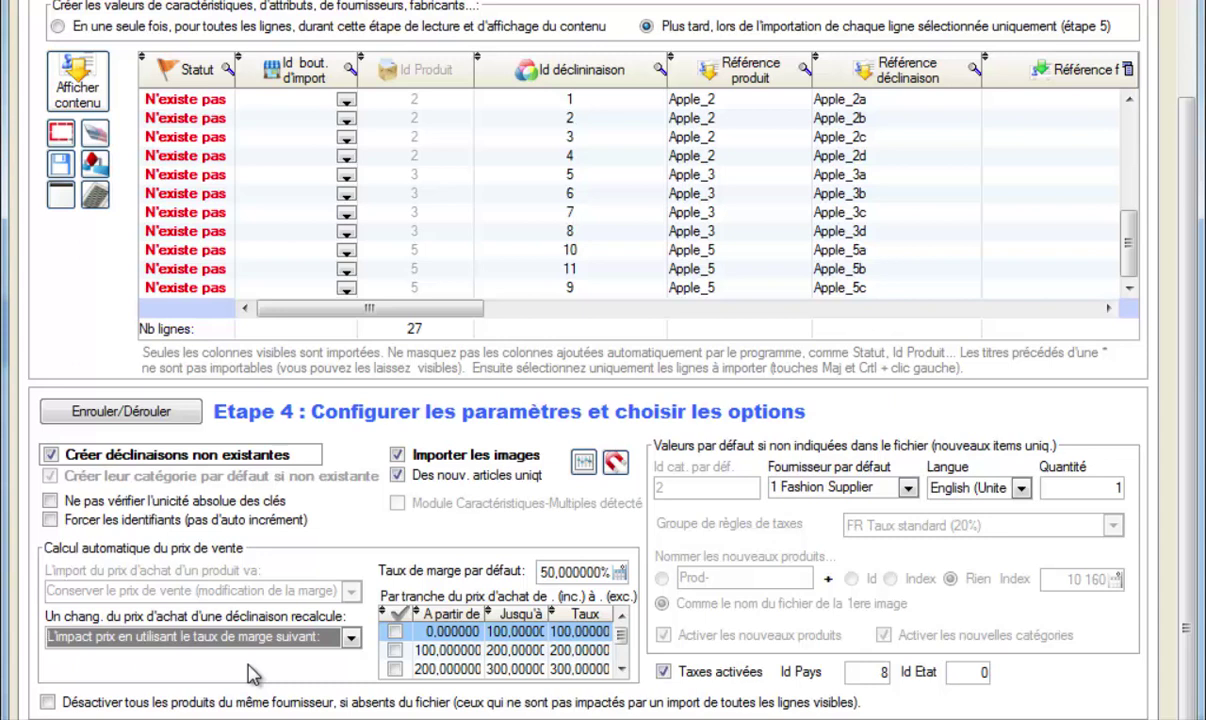
- In the automatic sale price calculation, tick the first three purchase price brackets of the margin rate table and untick them again
{"action": "left_click", "coordinate": [560, 572]}
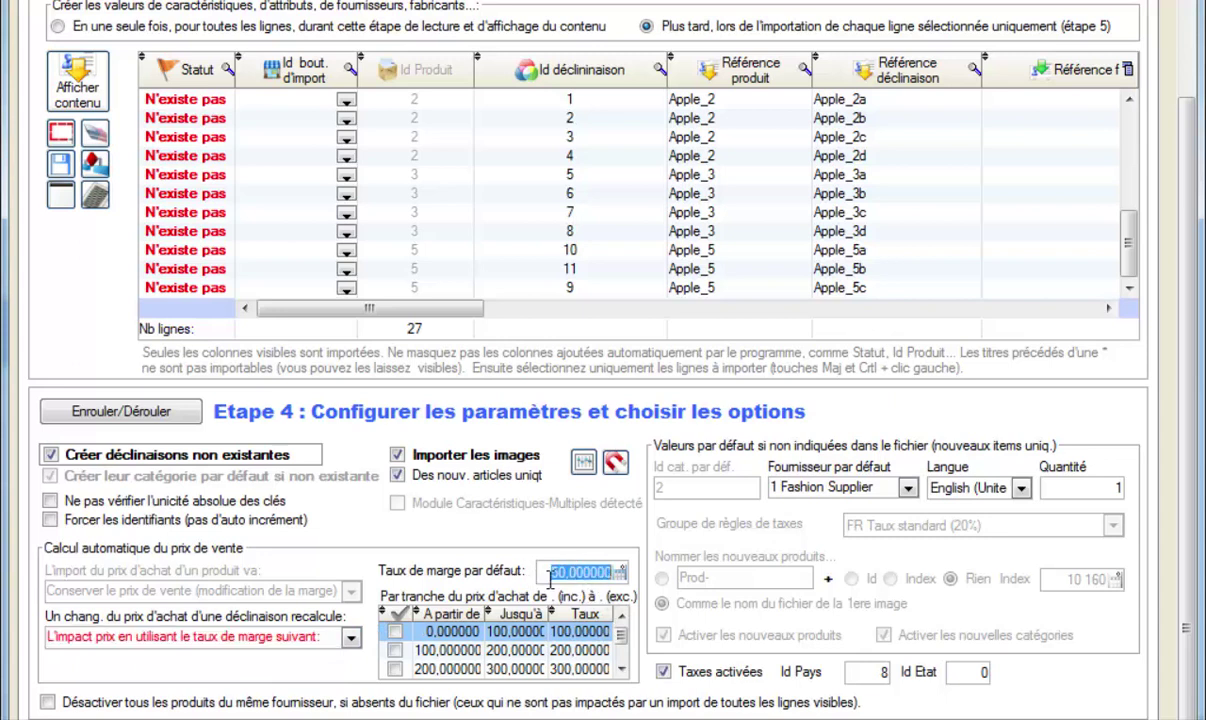
{"action": "left_click", "coordinate": [395, 631]}
{"action": "left_click", "coordinate": [395, 650]}
{"action": "left_click", "coordinate": [395, 669]}
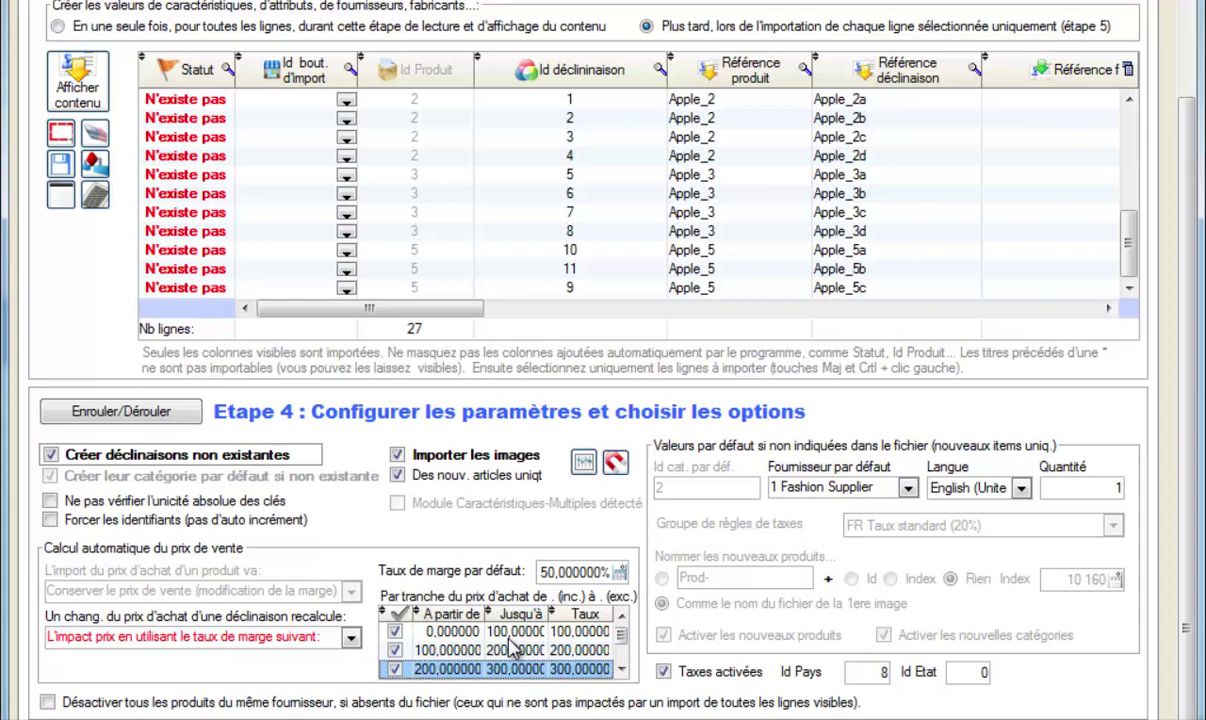
{"action": "mouse_move", "coordinate": [624, 646]}
{"action": "left_mouse_down"}
{"action": "mouse_move", "coordinate": [623, 662]}
{"action": "mouse_move", "coordinate": [627, 626]}
{"action": "left_mouse_up"}
{"action": "left_click", "coordinate": [398, 651]}
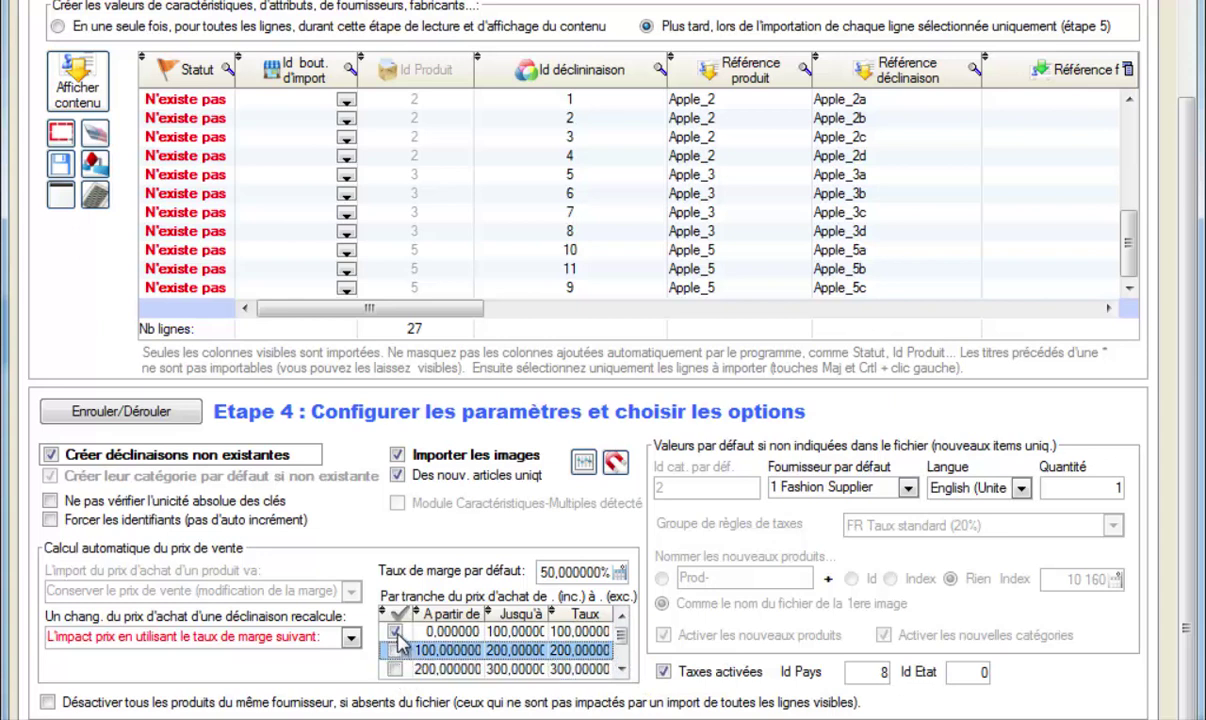
{"action": "left_click", "coordinate": [395, 632]}
{"action": "mouse_move", "coordinate": [622, 650]}
{"action": "left_mouse_down"}
{"action": "mouse_move", "coordinate": [623, 664]}
{"action": "mouse_move", "coordinate": [624, 626]}
{"action": "left_mouse_up"}
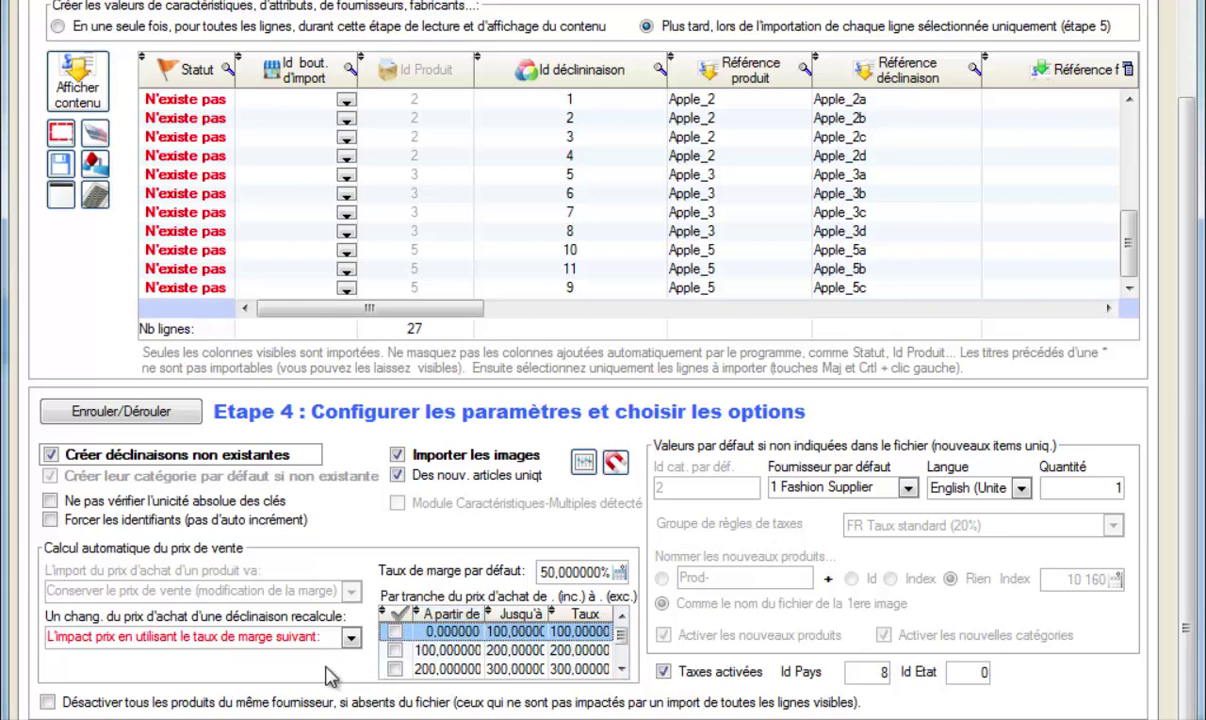
- Make a combination's purchase price change recalculate Le taux de marge de la déclinaison, checking the table's price columns and the other recalculation options
{"action": "left_click", "coordinate": [349, 637]}
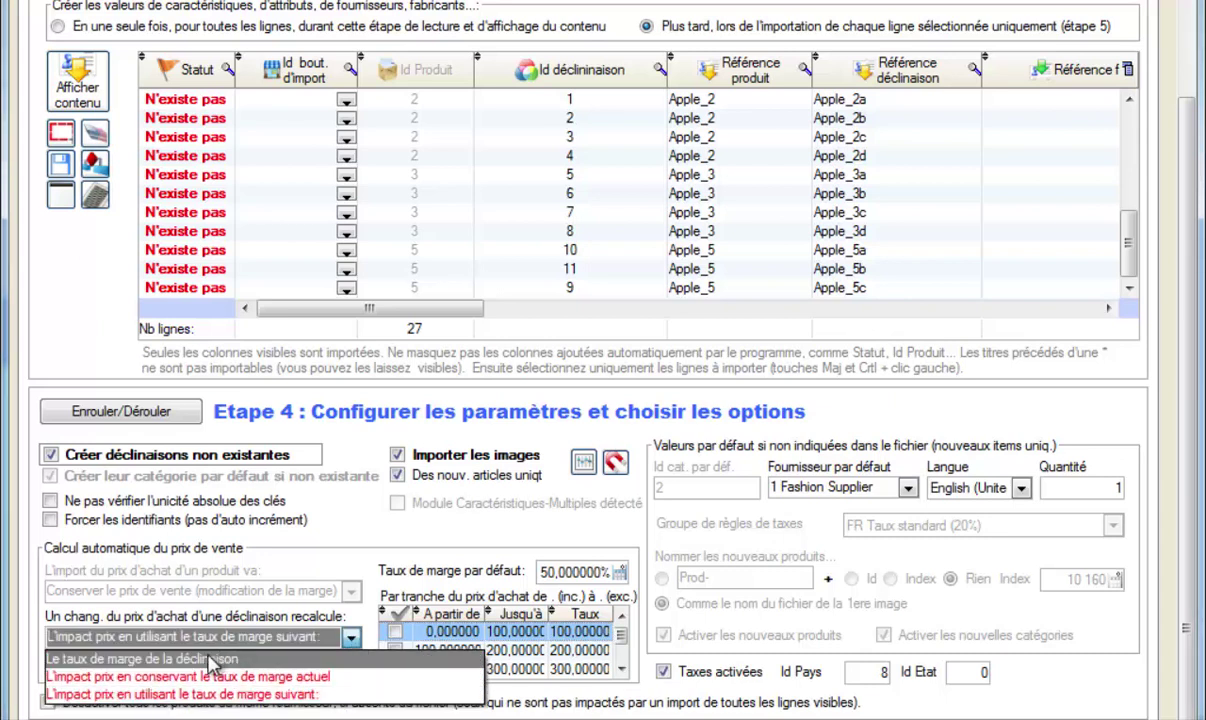
{"action": "left_click", "coordinate": [211, 662]}
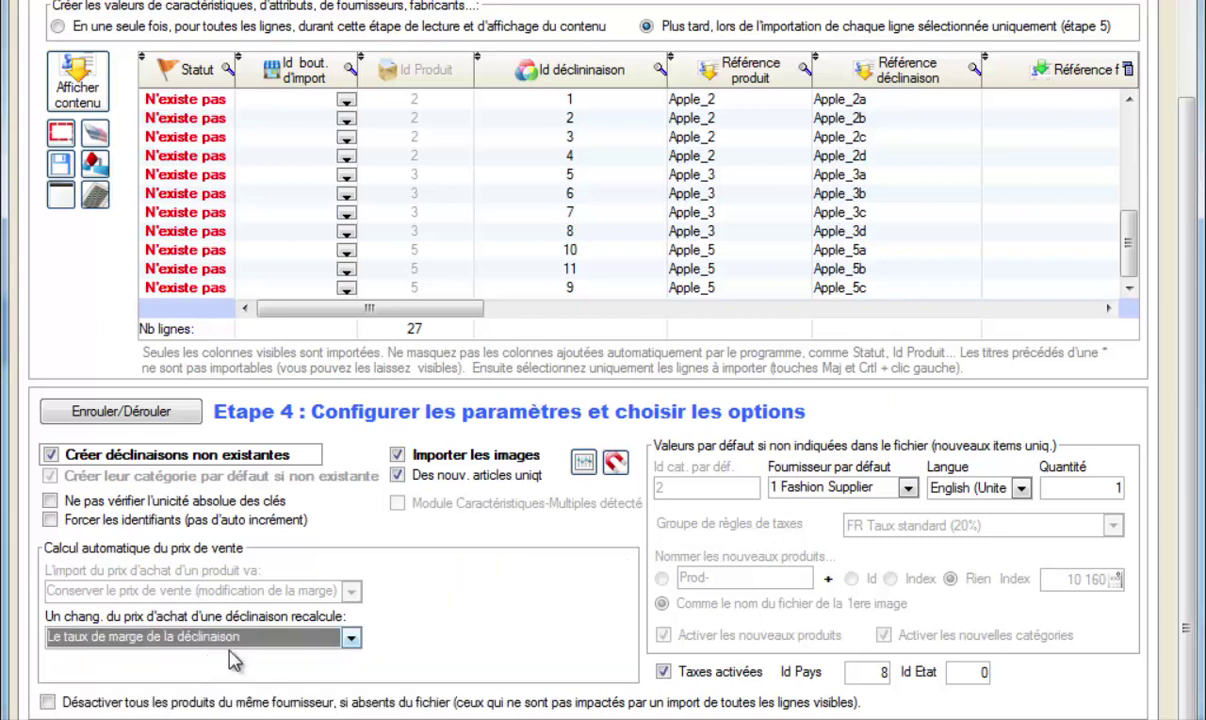
{"action": "left_click_drag", "start_coordinate": [451, 312], "coordinate": [740, 312]}
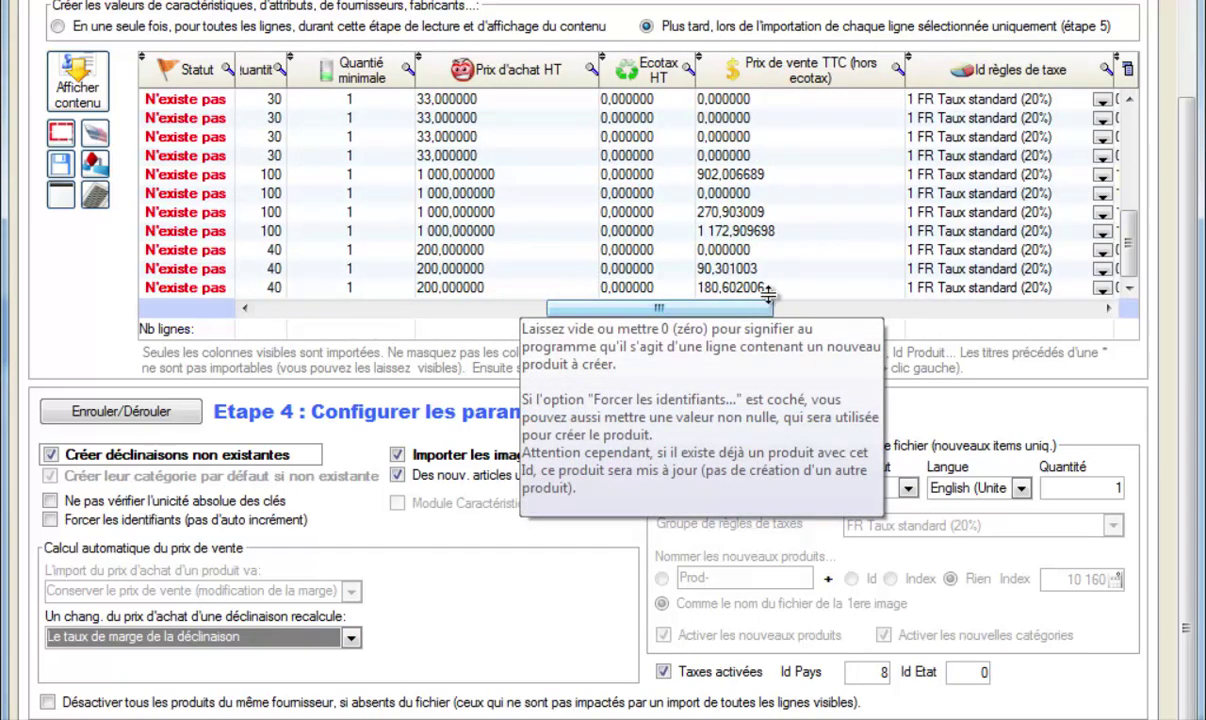
{"action": "left_click", "coordinate": [350, 637]}
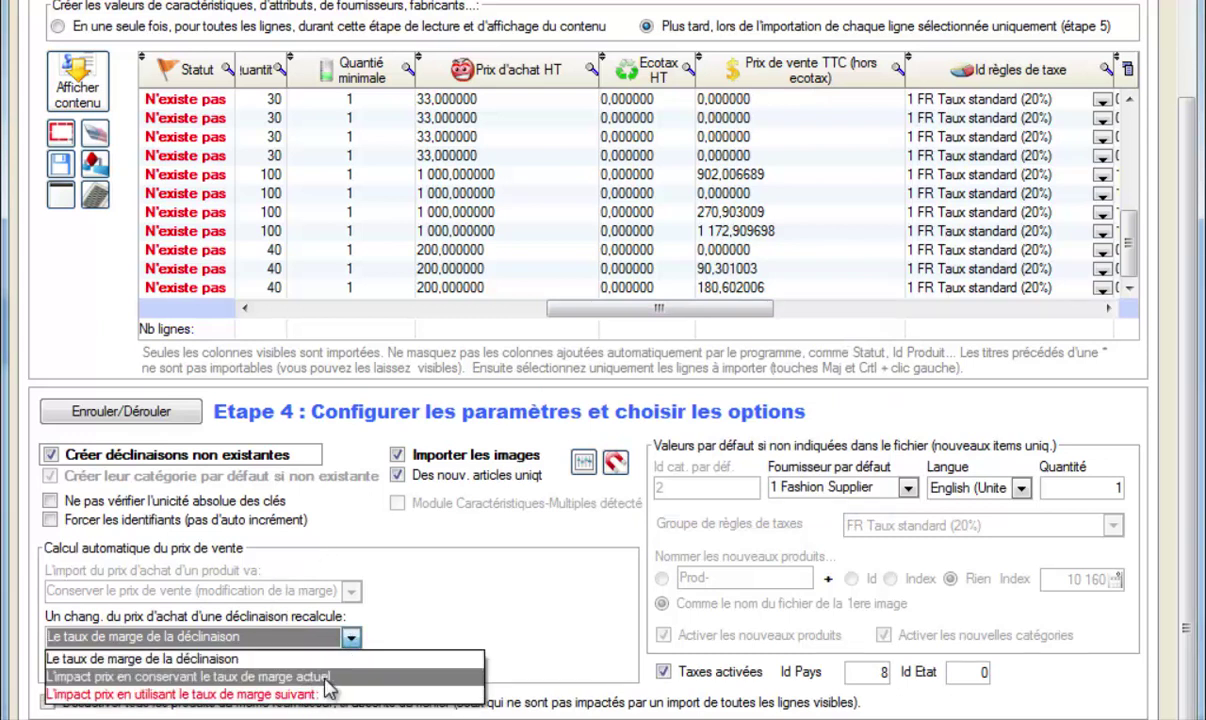
{"action": "left_click", "coordinate": [393, 640]}
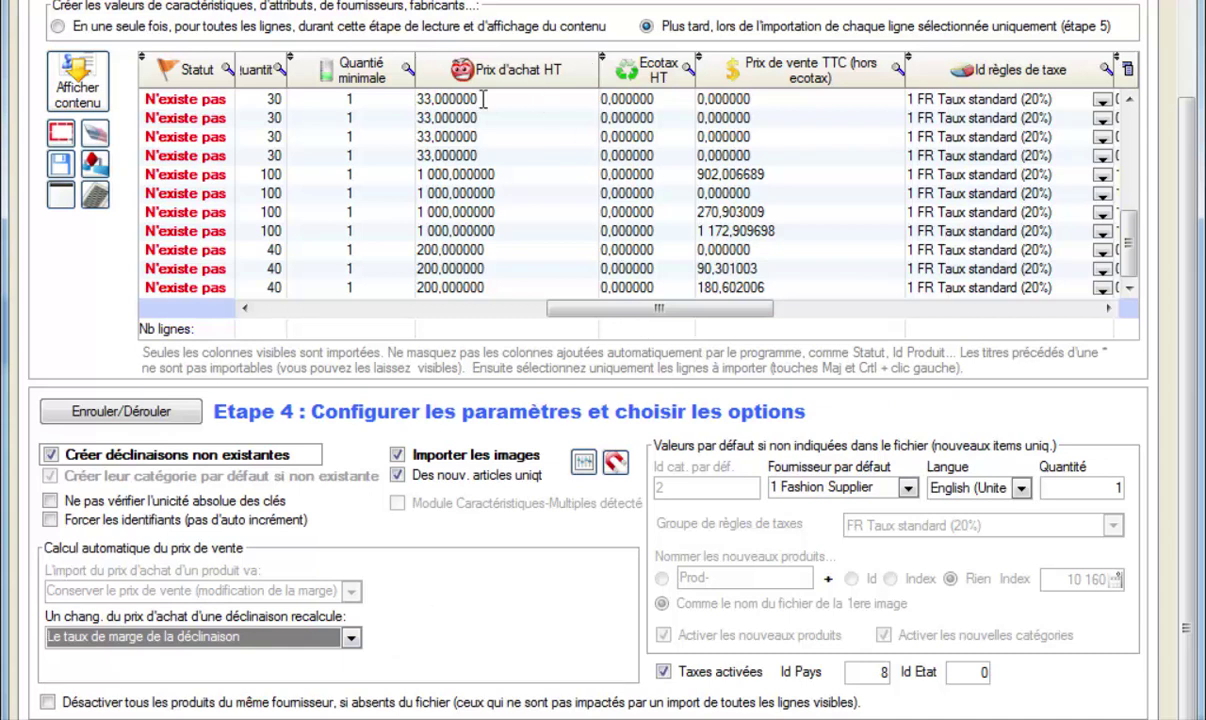
{"action": "left_click", "coordinate": [351, 638]}
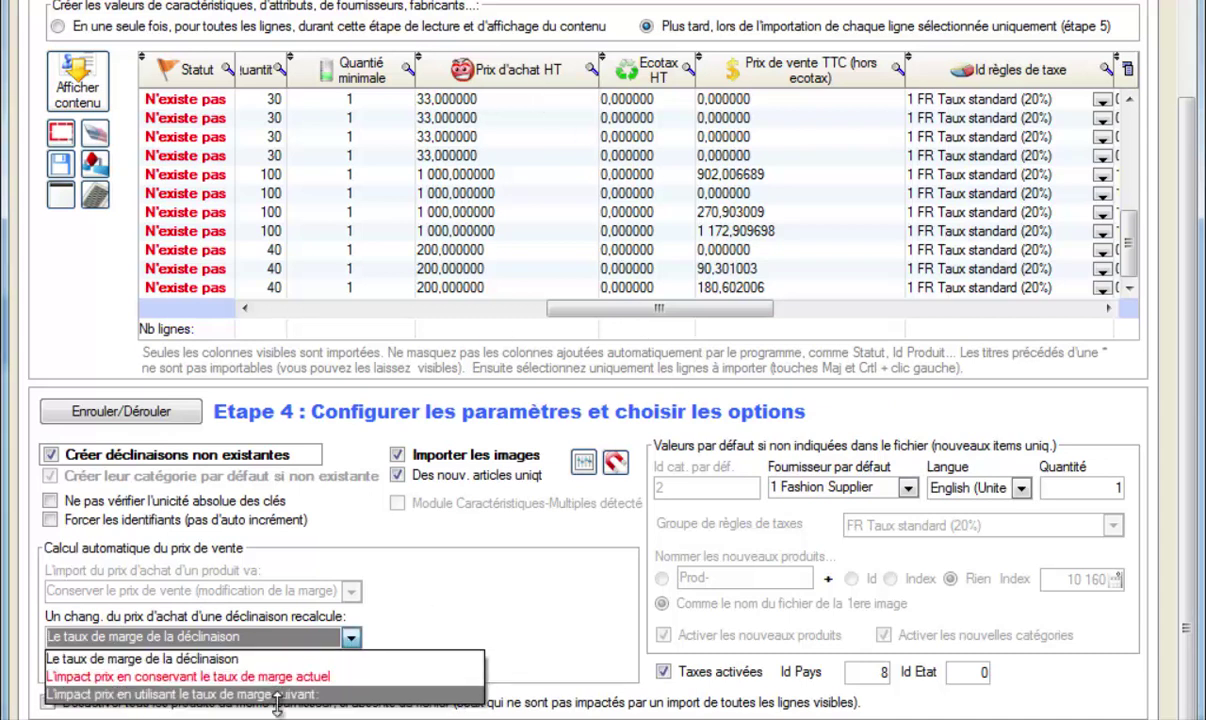
{"action": "left_click", "coordinate": [349, 646]}
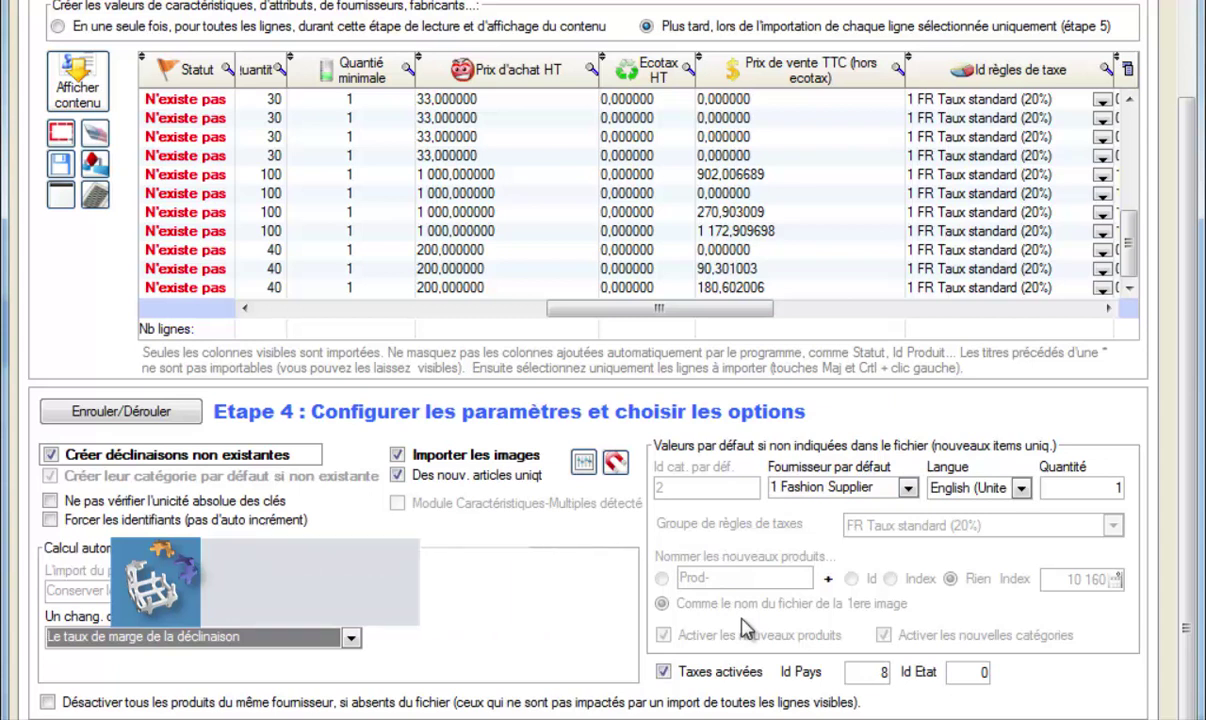
- Examine the default supplier, language and quantity settings of step 4 and the image and attribute columns of the table
{"action": "left_click", "coordinate": [909, 488]}
{"action": "left_click", "coordinate": [909, 488]}
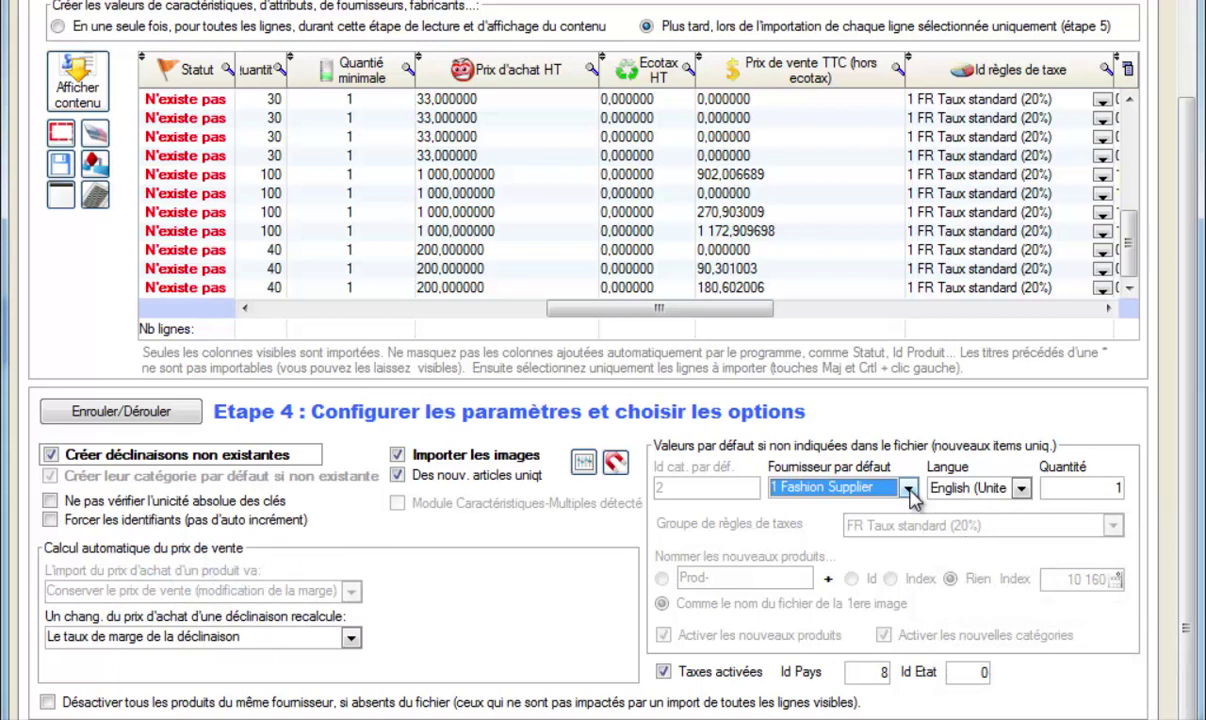
{"action": "mouse_move", "coordinate": [645, 312]}
{"action": "left_mouse_down"}
{"action": "mouse_move", "coordinate": [990, 318]}
{"action": "mouse_move", "coordinate": [381, 316]}
{"action": "mouse_move", "coordinate": [990, 330]}
{"action": "mouse_move", "coordinate": [848, 315]}
{"action": "mouse_move", "coordinate": [645, 320]}
{"action": "left_mouse_up"}
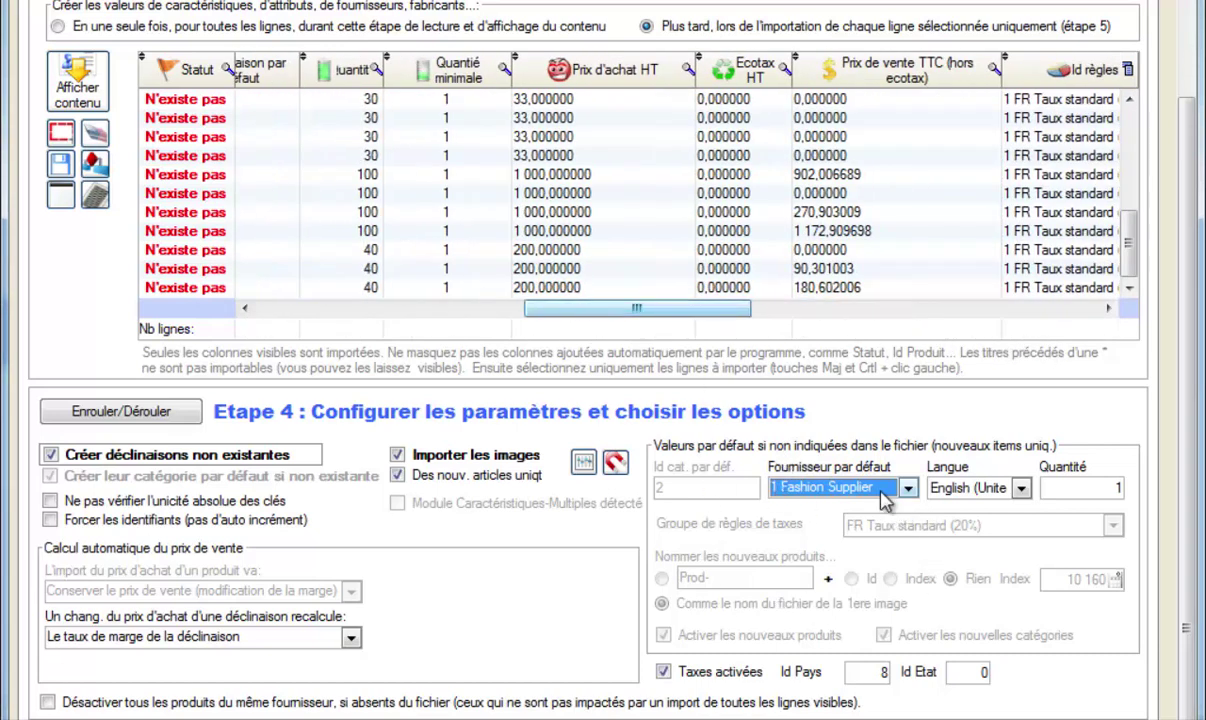
{"action": "mouse_move", "coordinate": [884, 500]}
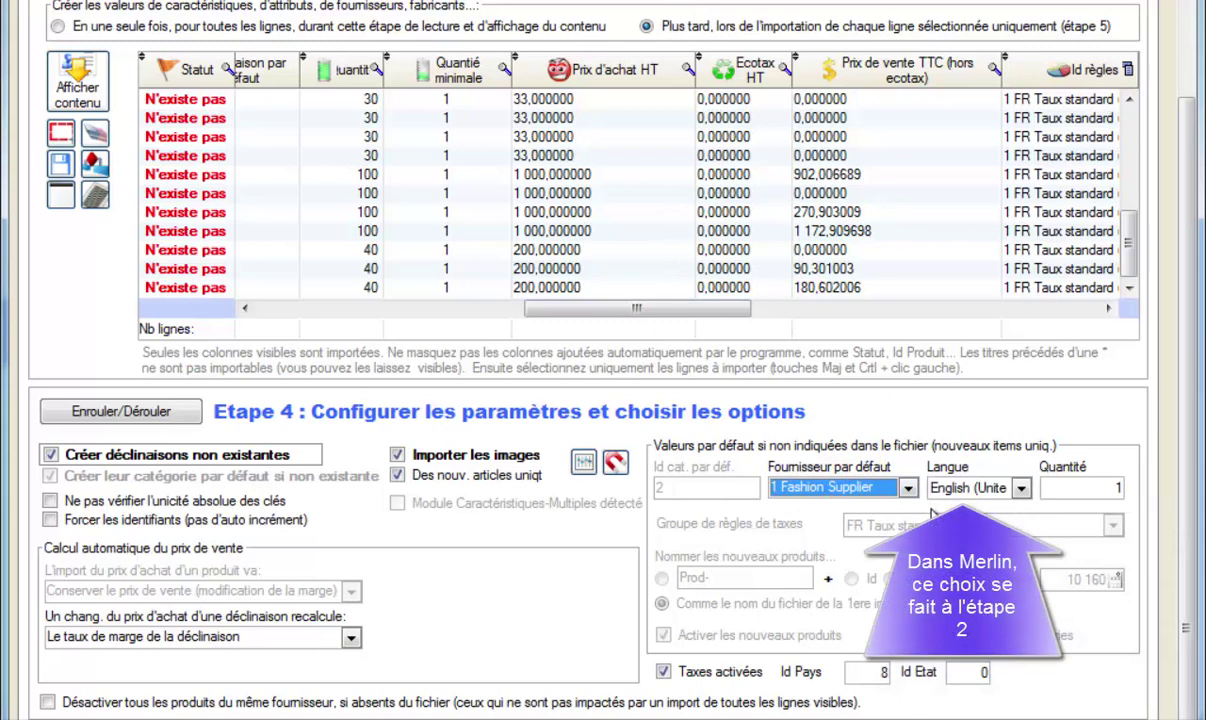
{"action": "left_click_drag", "start_coordinate": [690, 317], "coordinate": [1080, 337]}
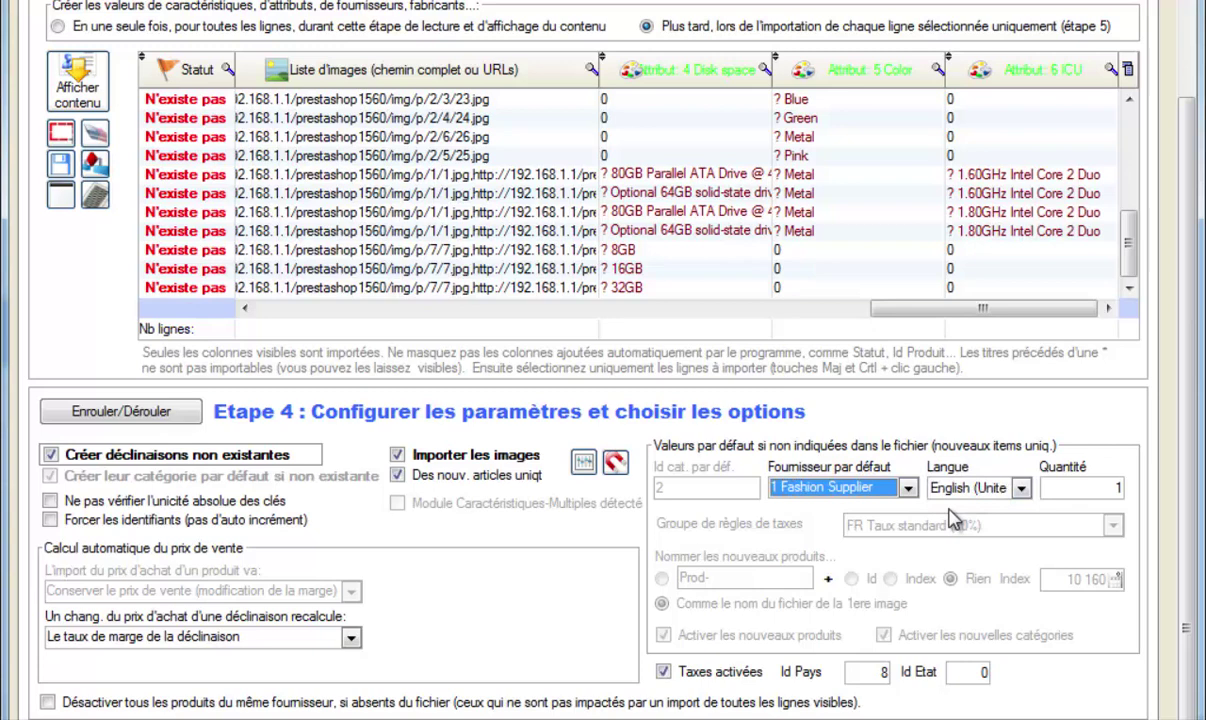
{"action": "mouse_move", "coordinate": [1121, 483]}
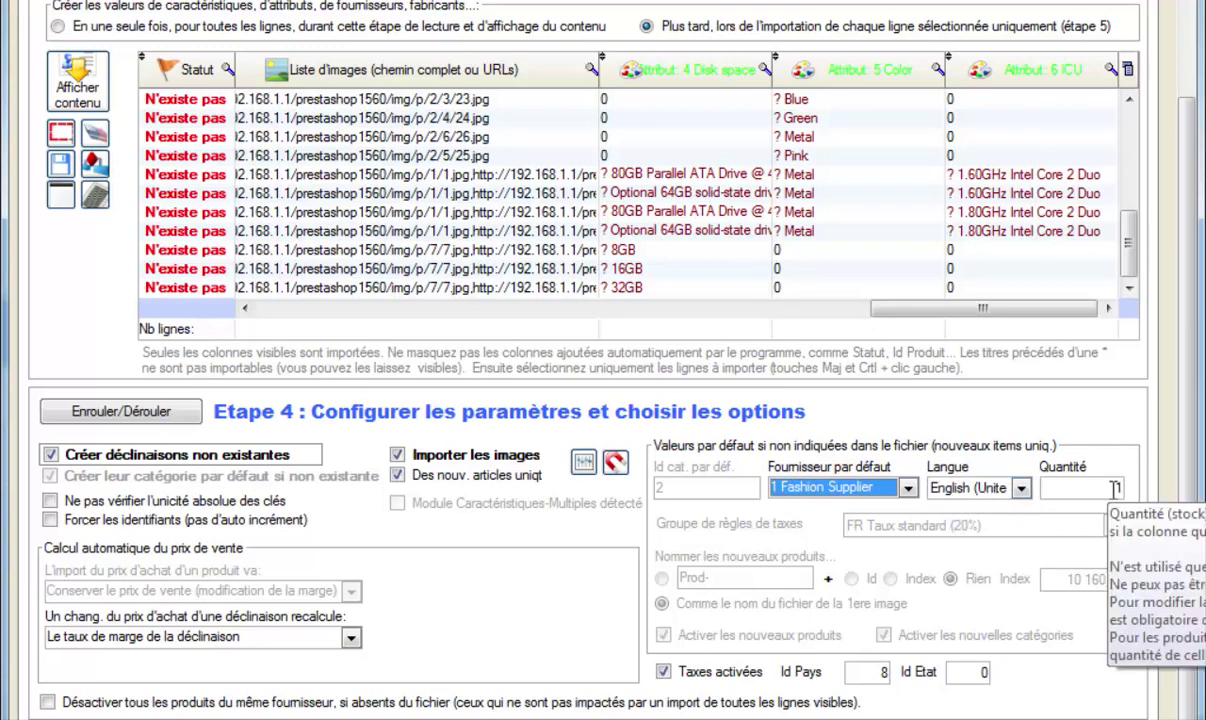
- Widen the Quantité column of the combinations table and compare it with the default quantity setting
{"action": "left_click_drag", "start_coordinate": [880, 308], "coordinate": [465, 318]}
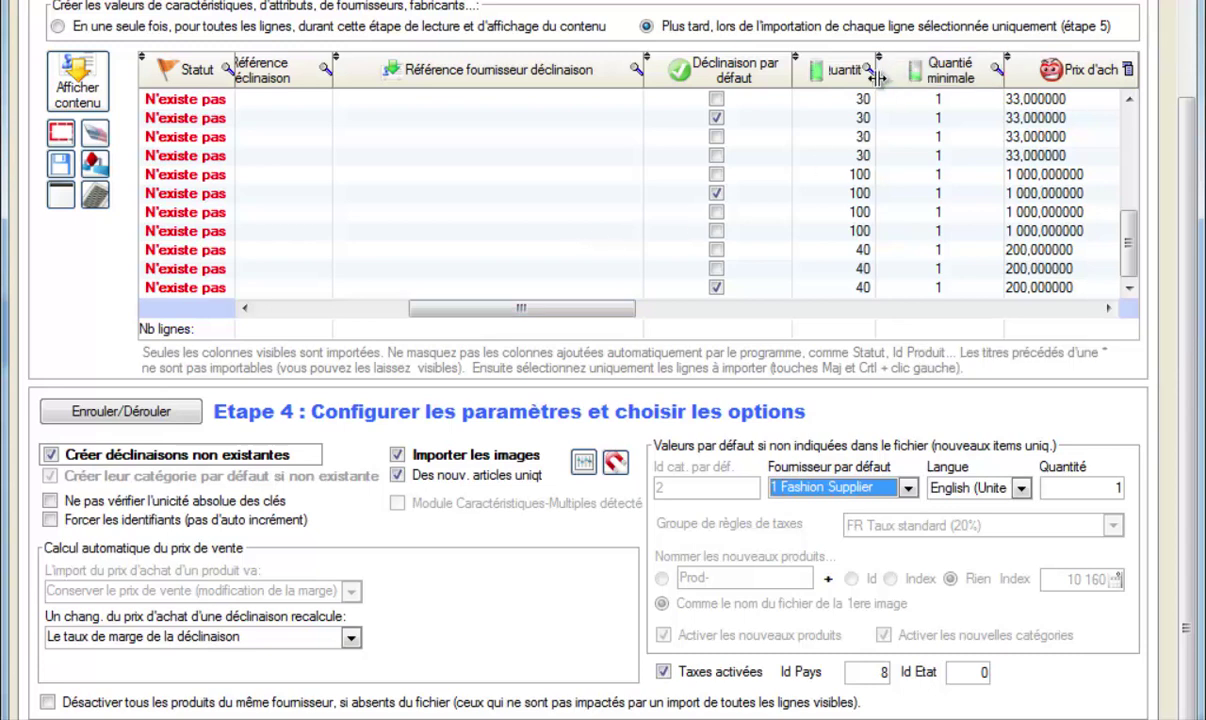
{"action": "left_click_drag", "start_coordinate": [876, 78], "coordinate": [922, 78]}
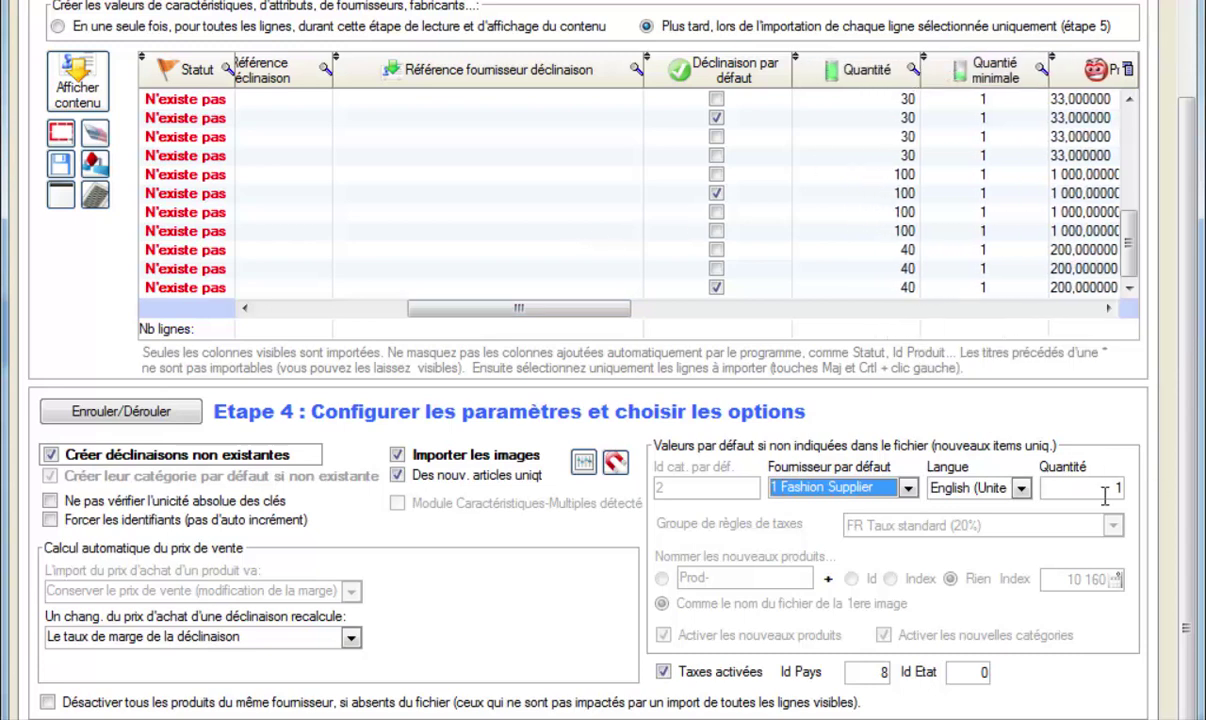
{"action": "mouse_move", "coordinate": [1106, 490]}
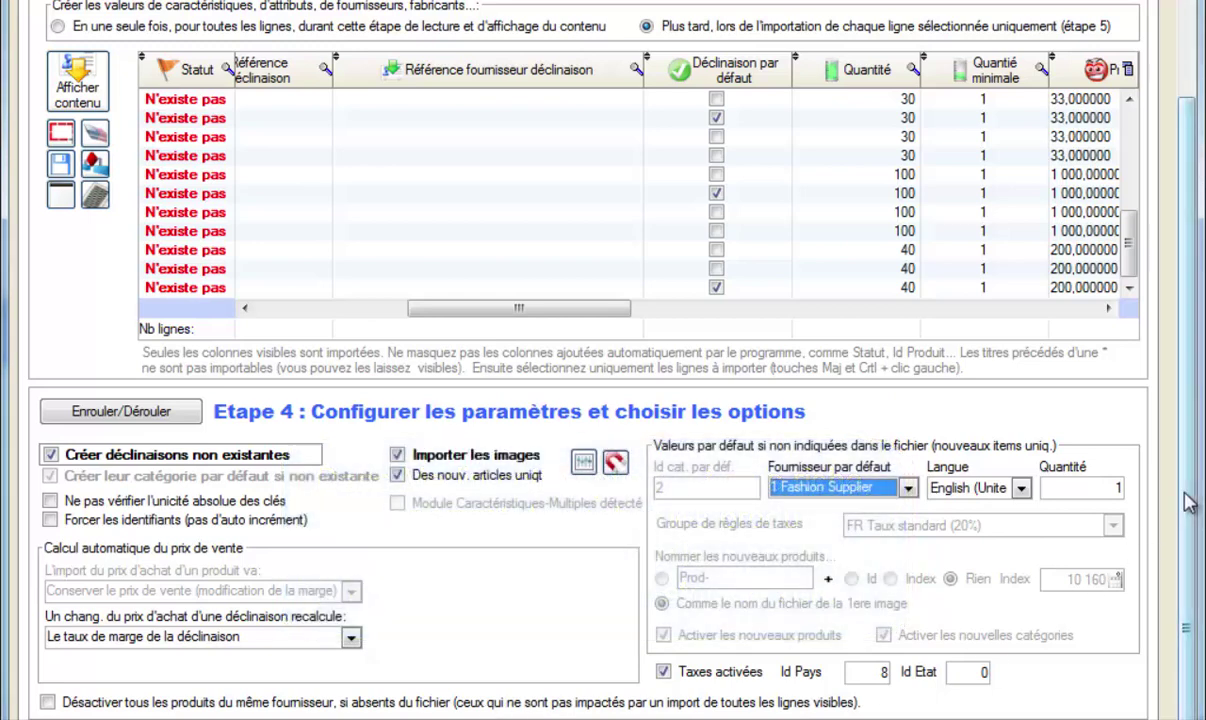
- Expand step 5 and switch the splitting of a total import into blocks on and back off
{"action": "scroll", "coordinate": [1188, 603], "scroll_direction": "down", "scroll_amount": 3}
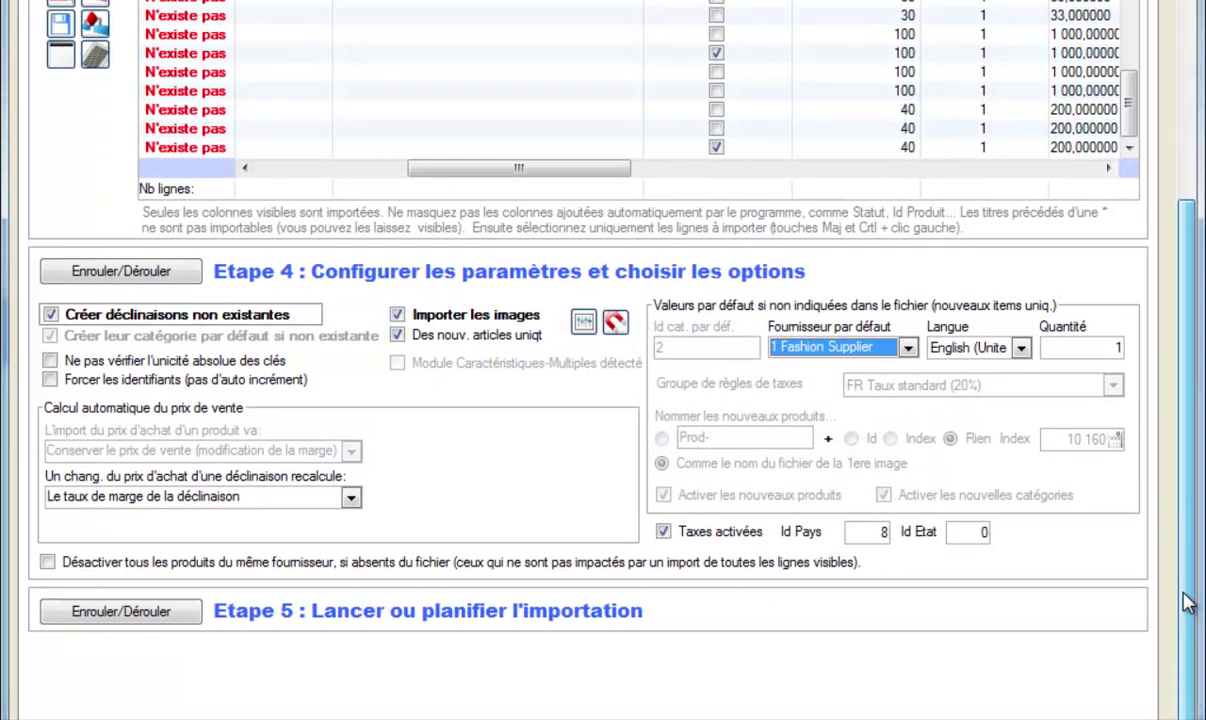
{"action": "left_click", "coordinate": [155, 617]}
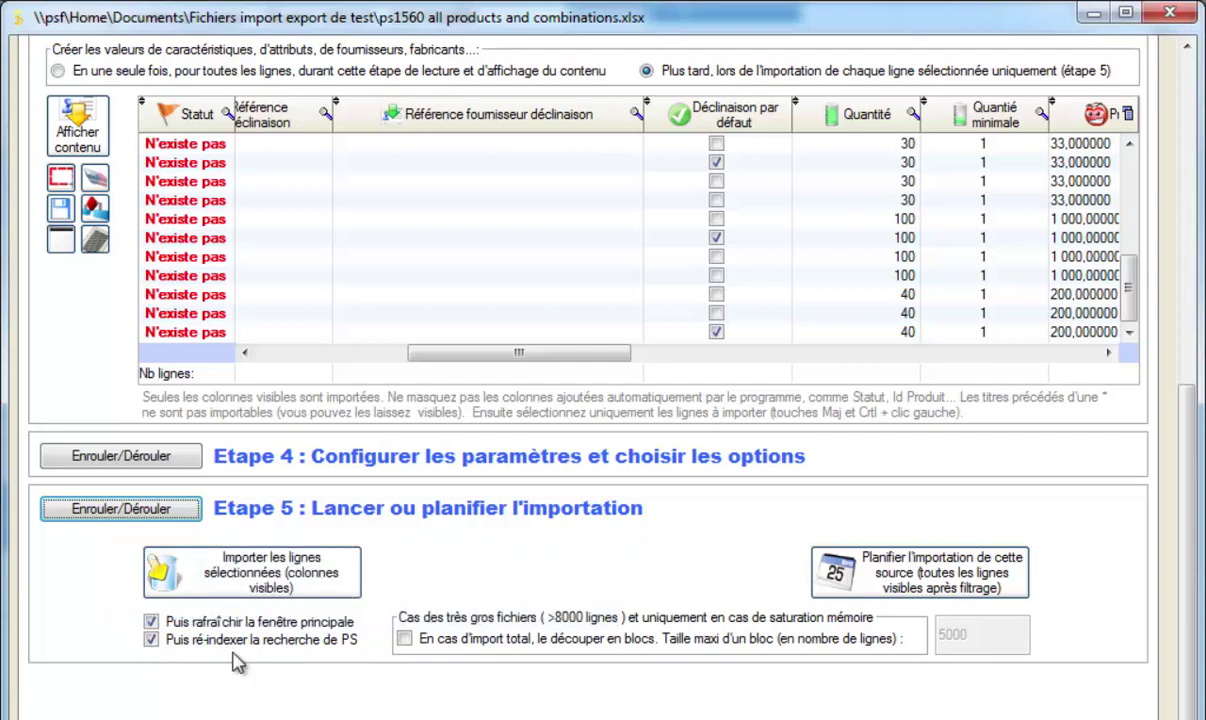
{"action": "left_click", "coordinate": [406, 640]}
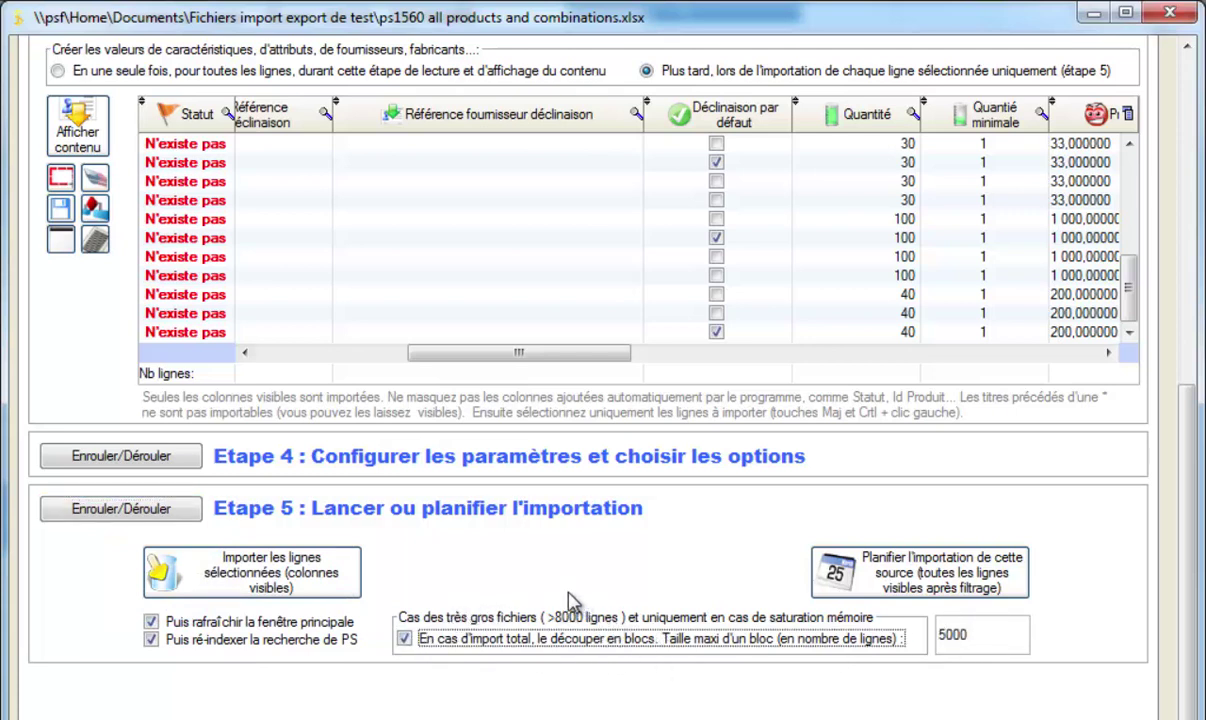
{"action": "left_click", "coordinate": [405, 639]}
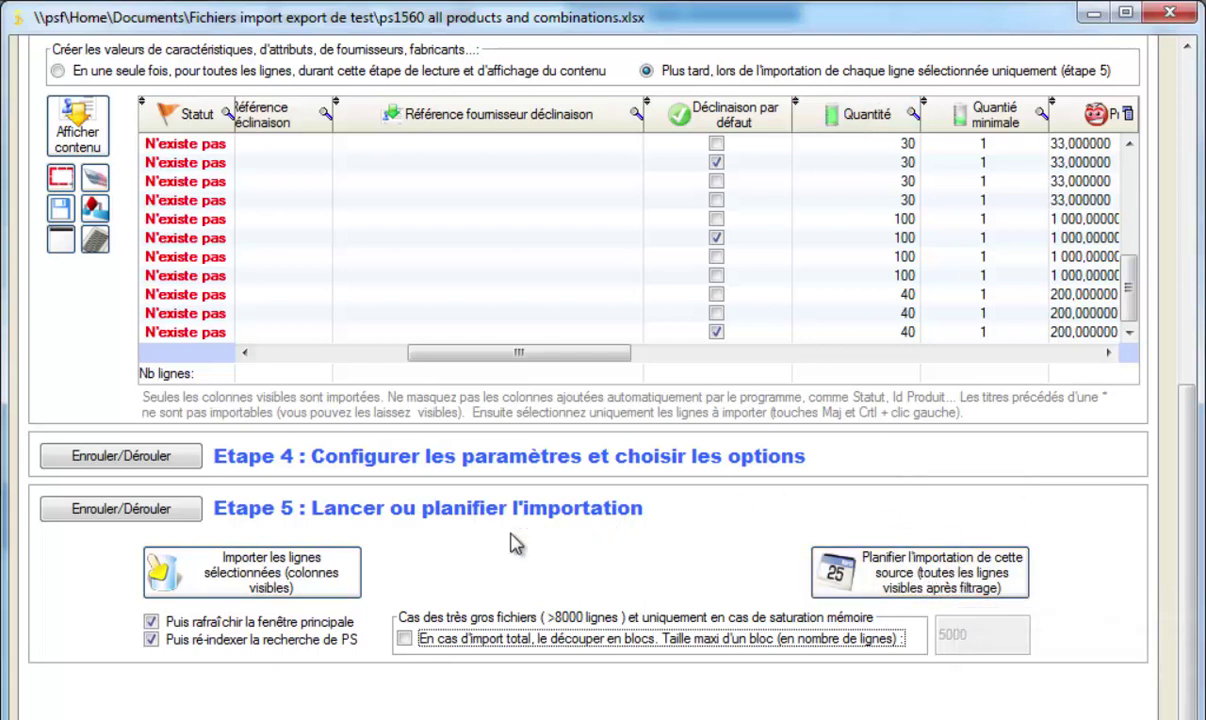
- Try selecting all rows of the table, then only the first two combinations
{"action": "left_click_drag", "start_coordinate": [1128, 287], "coordinate": [1128, 185]}
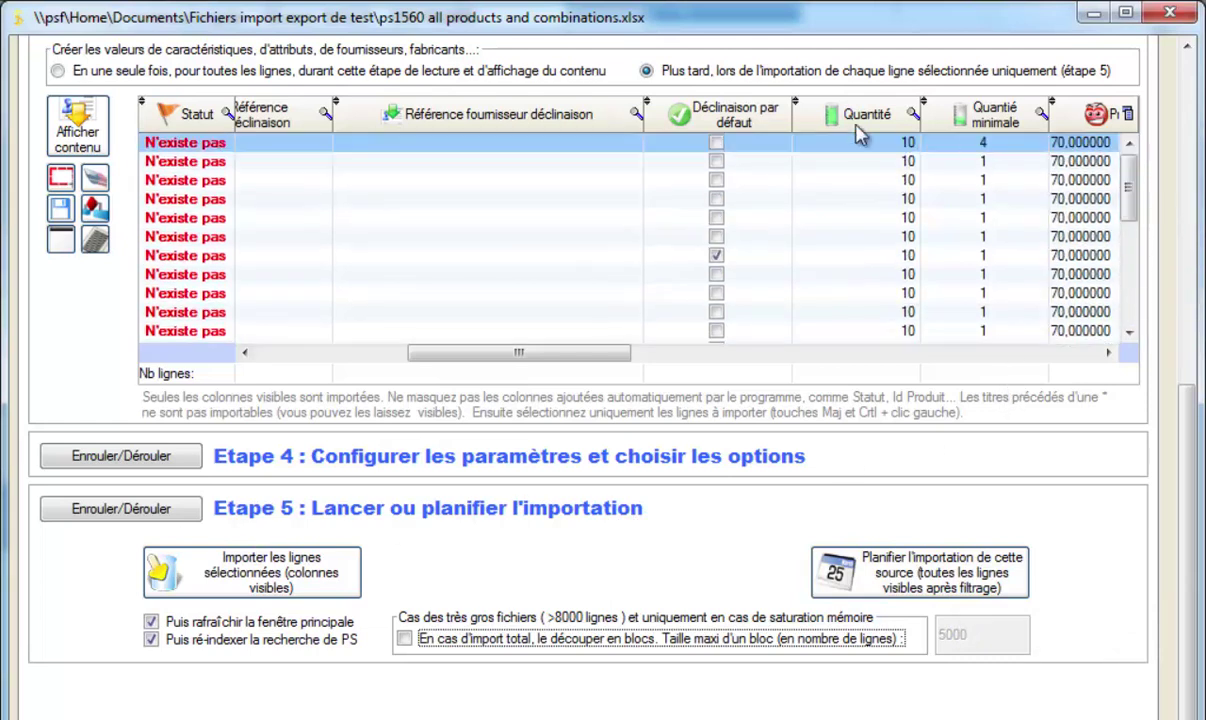
{"action": "left_click", "coordinate": [61, 178]}
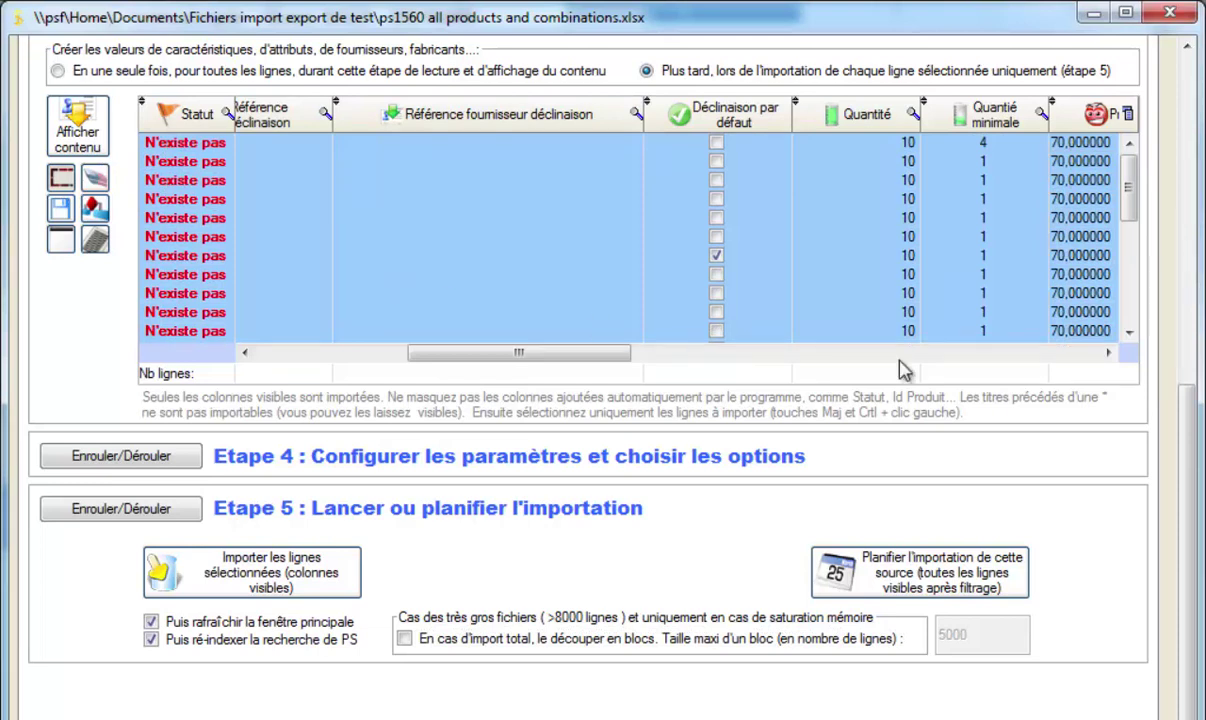
{"action": "left_click", "coordinate": [422, 143]}
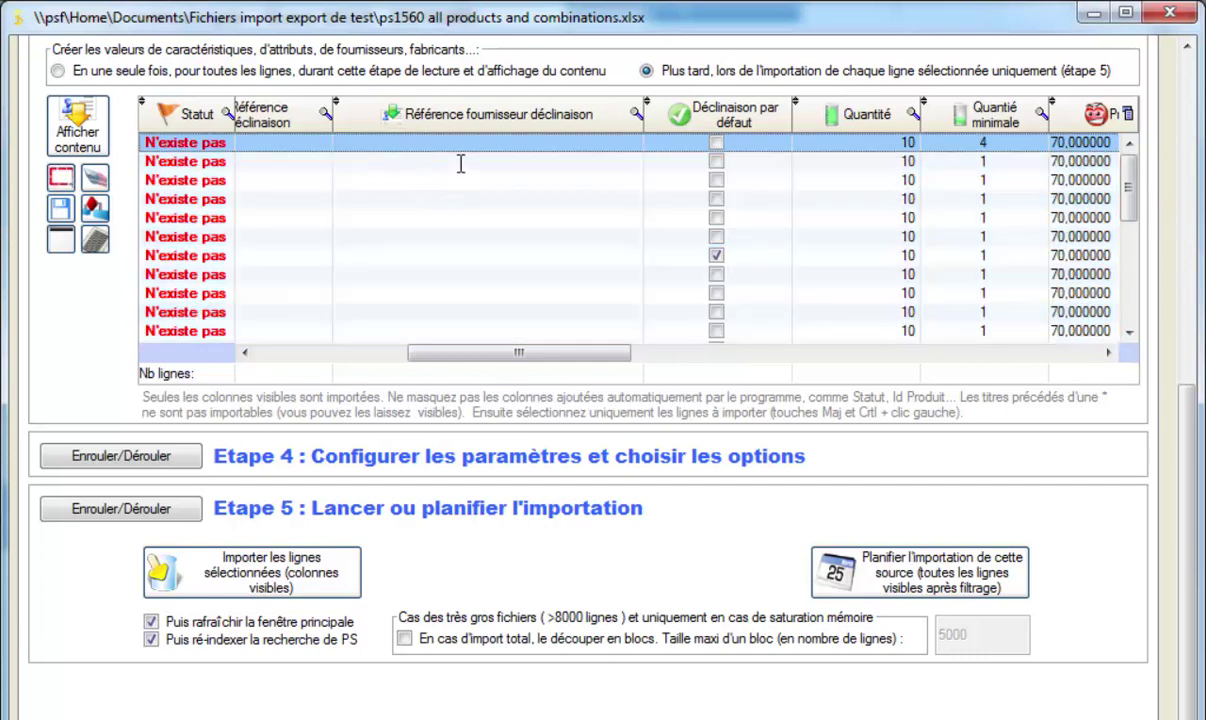
{"action": "left_click", "coordinate": [460, 162], "text": "shift"}
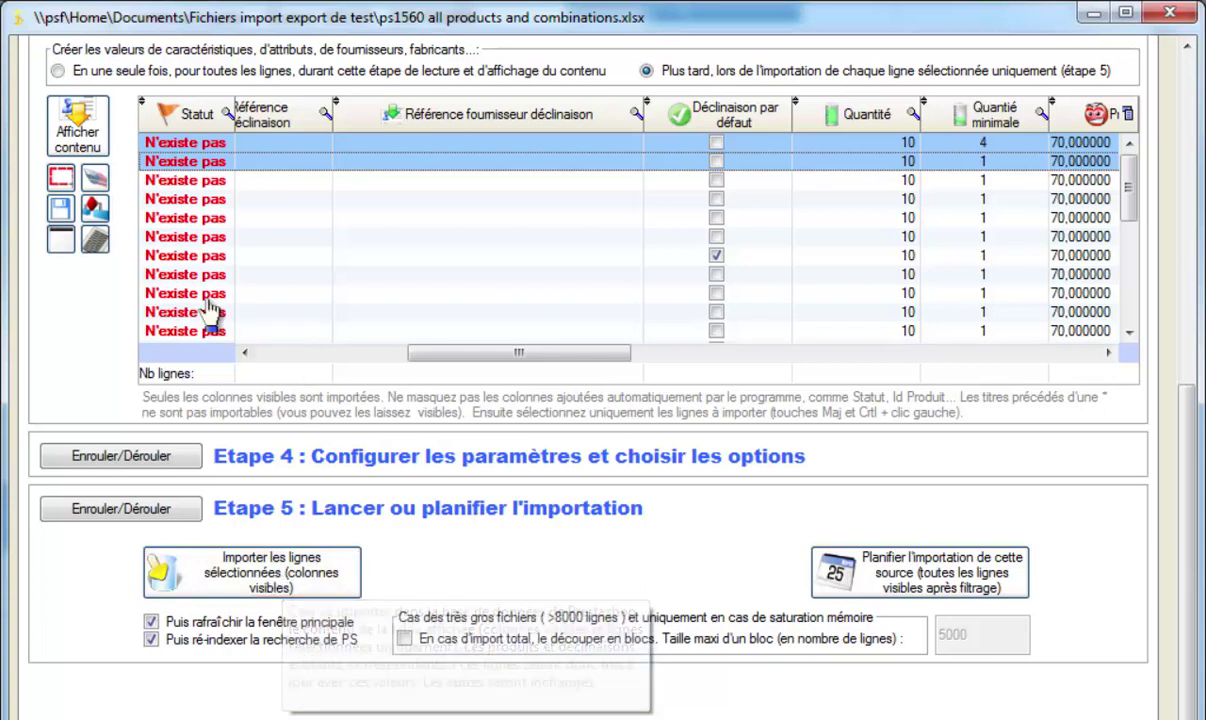
- Select all rows of the table, taking the first two out of the selection and adding them back
{"action": "left_click", "coordinate": [60, 177]}
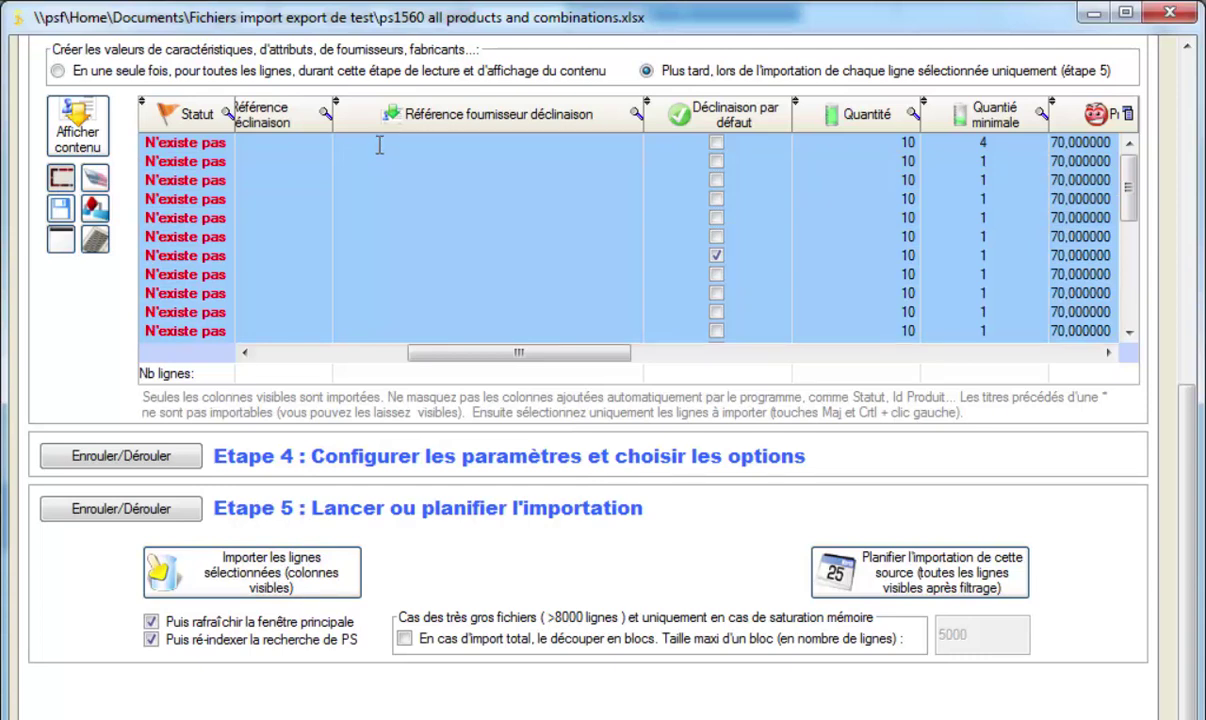
{"action": "left_click", "coordinate": [379, 145], "text": "ctrl"}
{"action": "left_click", "coordinate": [379, 162], "text": "ctrl"}
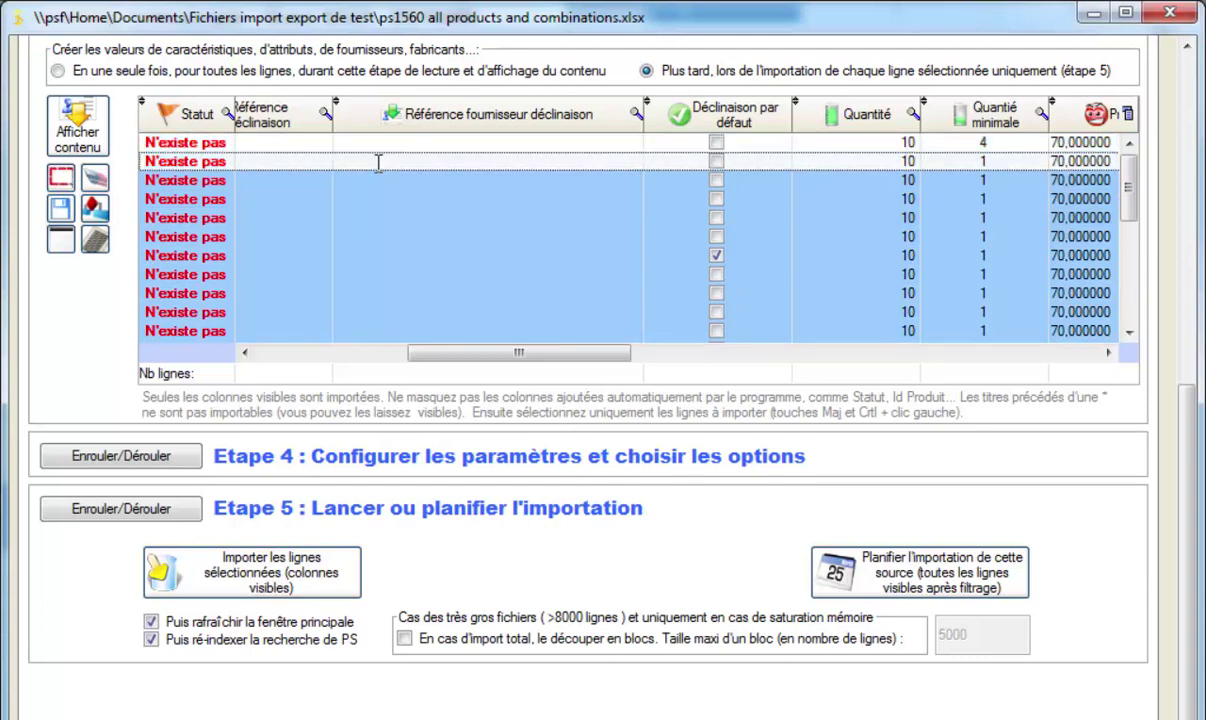
{"action": "left_click", "coordinate": [375, 162], "text": "ctrl"}
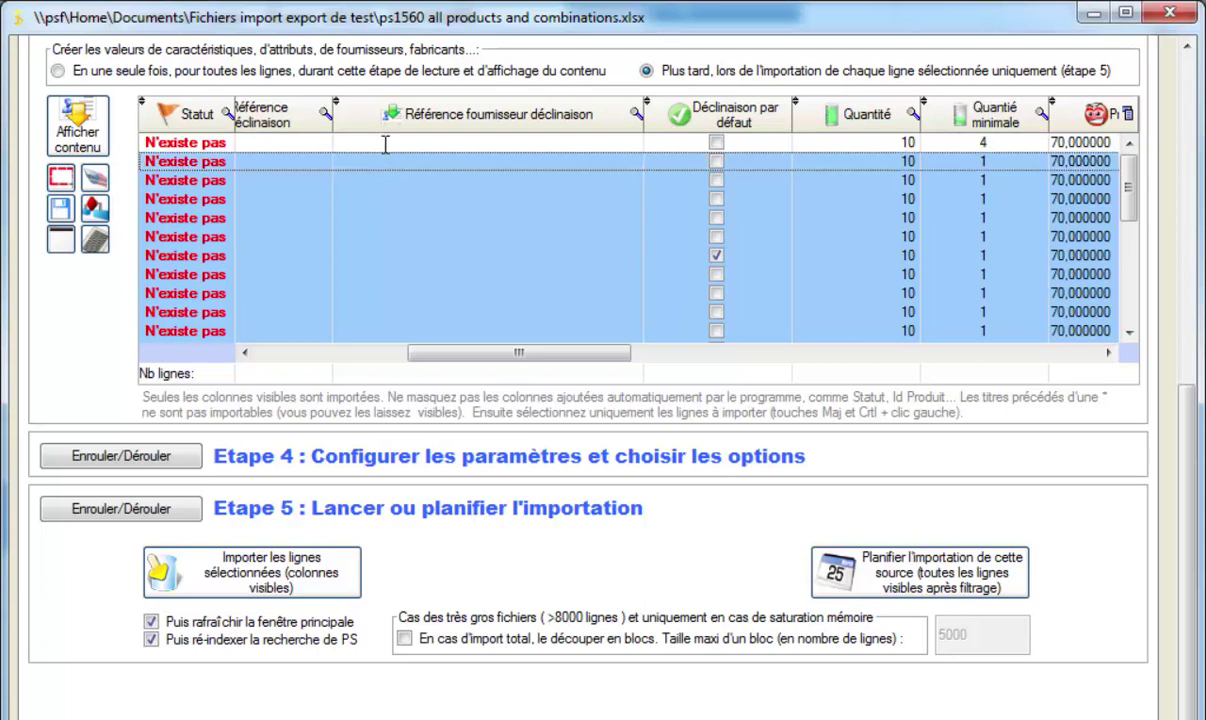
{"action": "left_click", "coordinate": [384, 143], "text": "ctrl"}
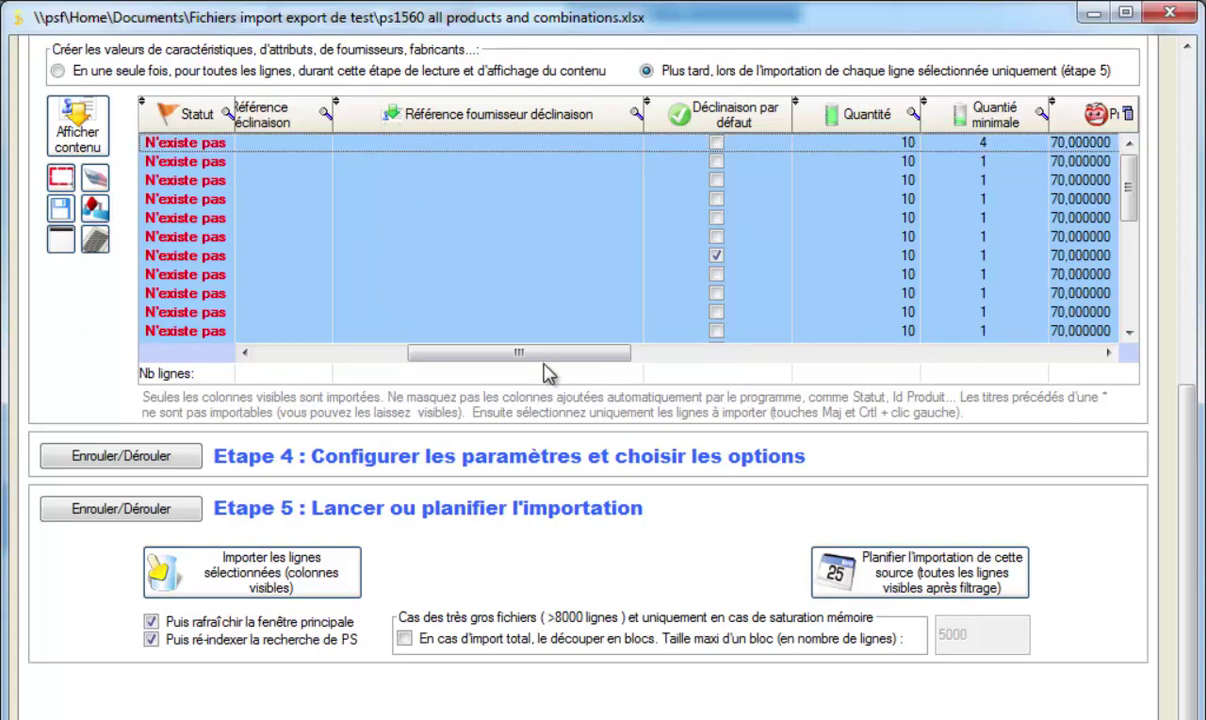
- Check the references of the selected rows, import them into the PrestaShop database and confirm the import
{"action": "left_click_drag", "start_coordinate": [546, 354], "coordinate": [352, 365]}
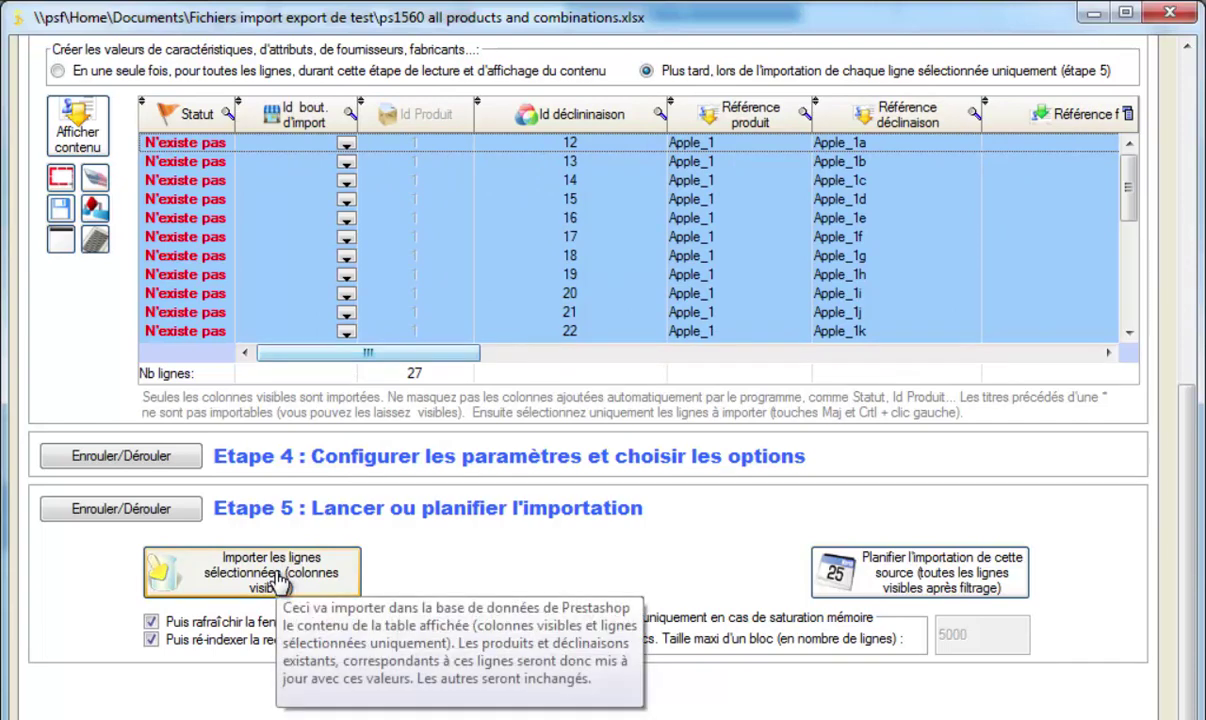
{"action": "left_click", "coordinate": [278, 582]}
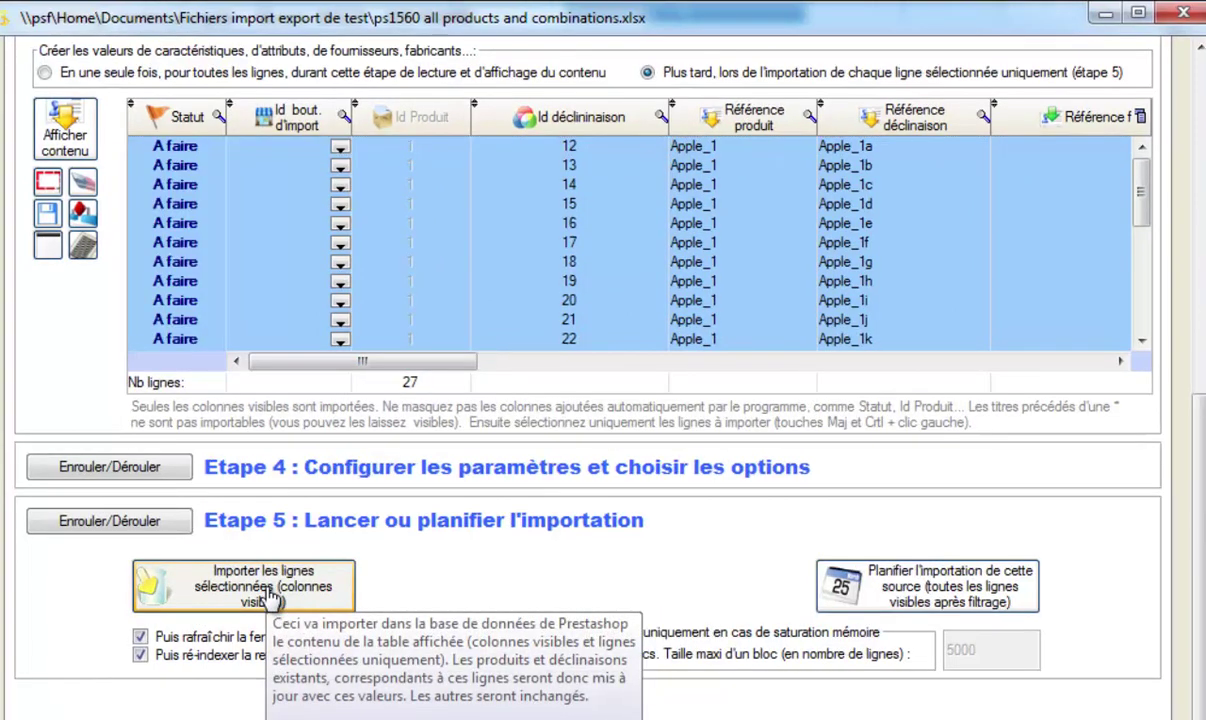
{"action": "left_click", "coordinate": [272, 590]}
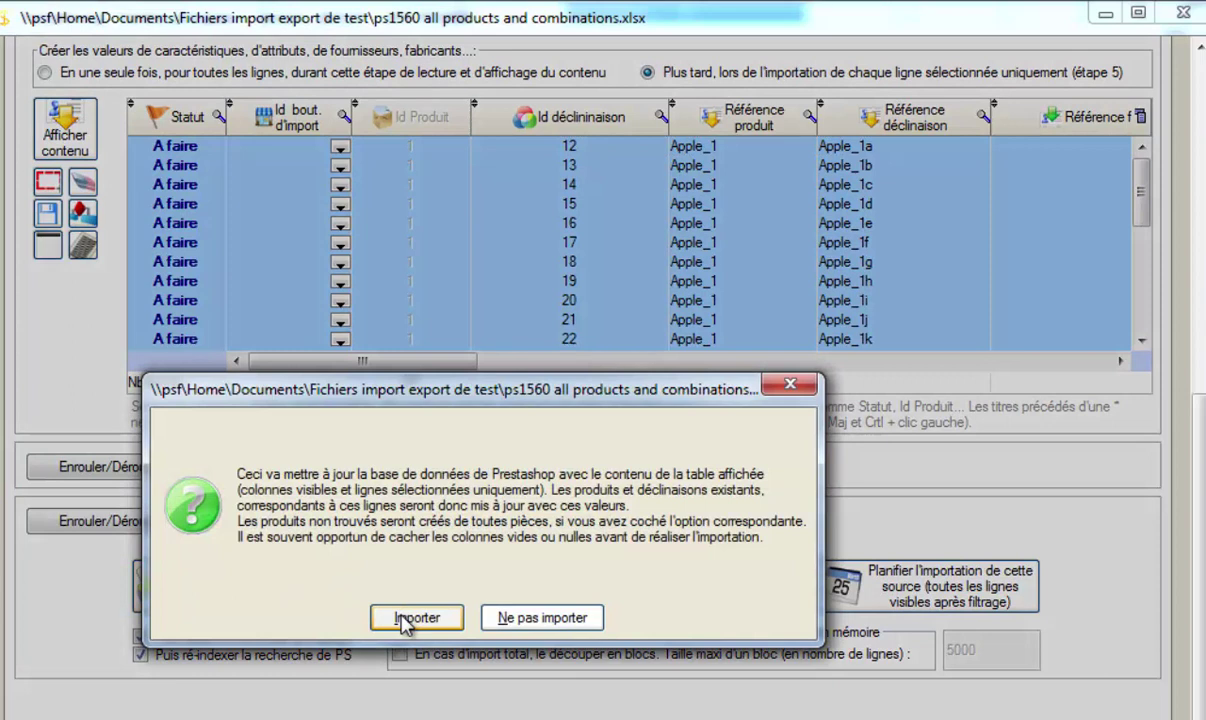
{"action": "left_click", "coordinate": [412, 618]}
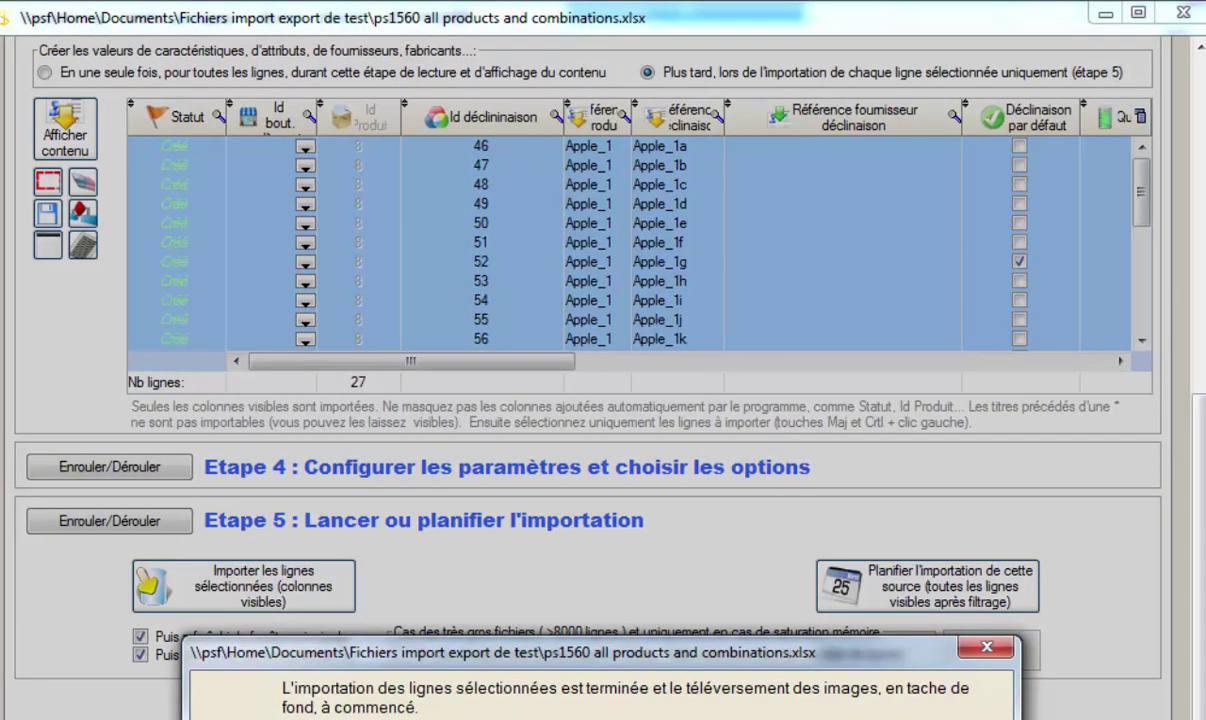
- Dismiss the import completion message and review the statuses and combination ids of the imported rows
{"action": "key", "text": "Return"}
{"action": "right_click", "coordinate": [187, 253]}
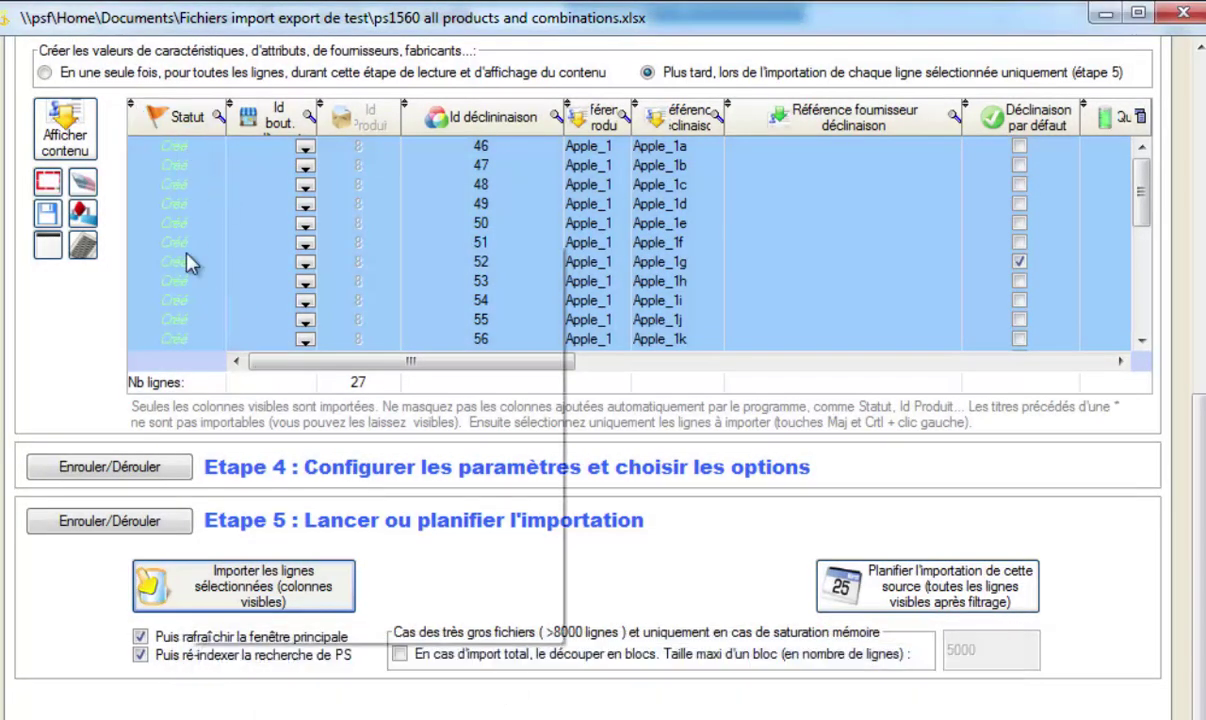
{"action": "mouse_move", "coordinate": [1141, 200]}
{"action": "left_mouse_down"}
{"action": "mouse_move", "coordinate": [1139, 300]}
{"action": "mouse_move", "coordinate": [1143, 180]}
{"action": "left_mouse_up"}
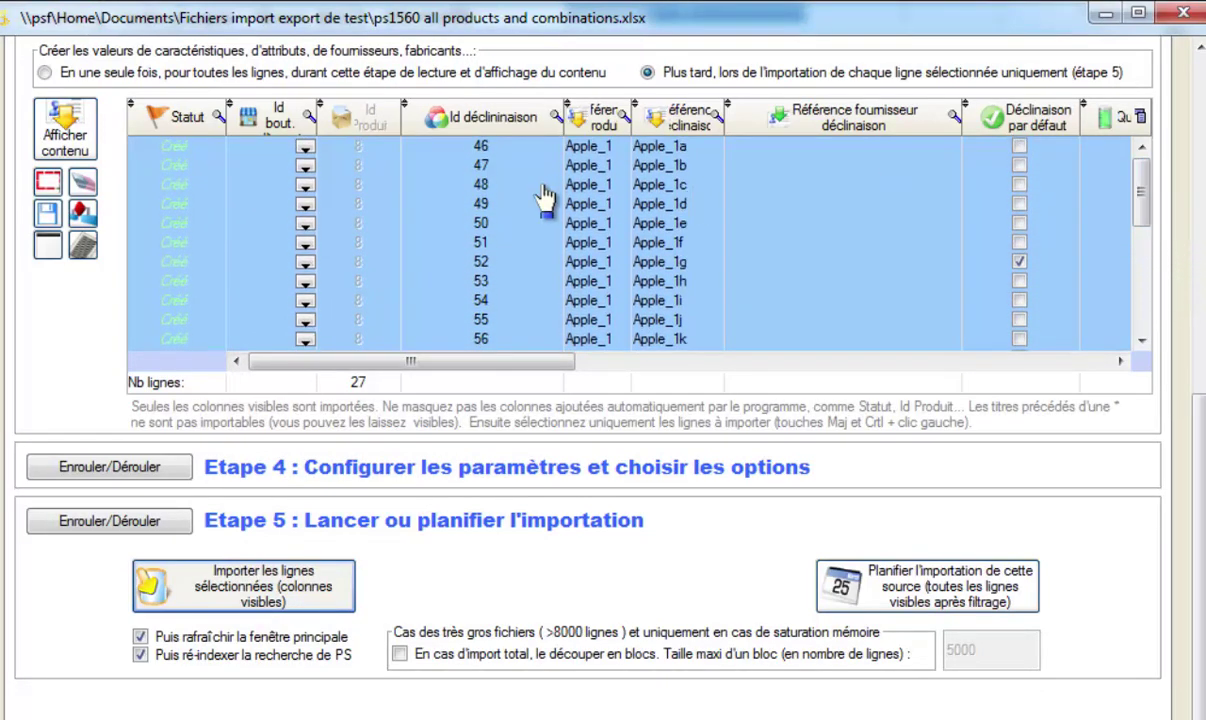
{"action": "mouse_move", "coordinate": [150, 160]}
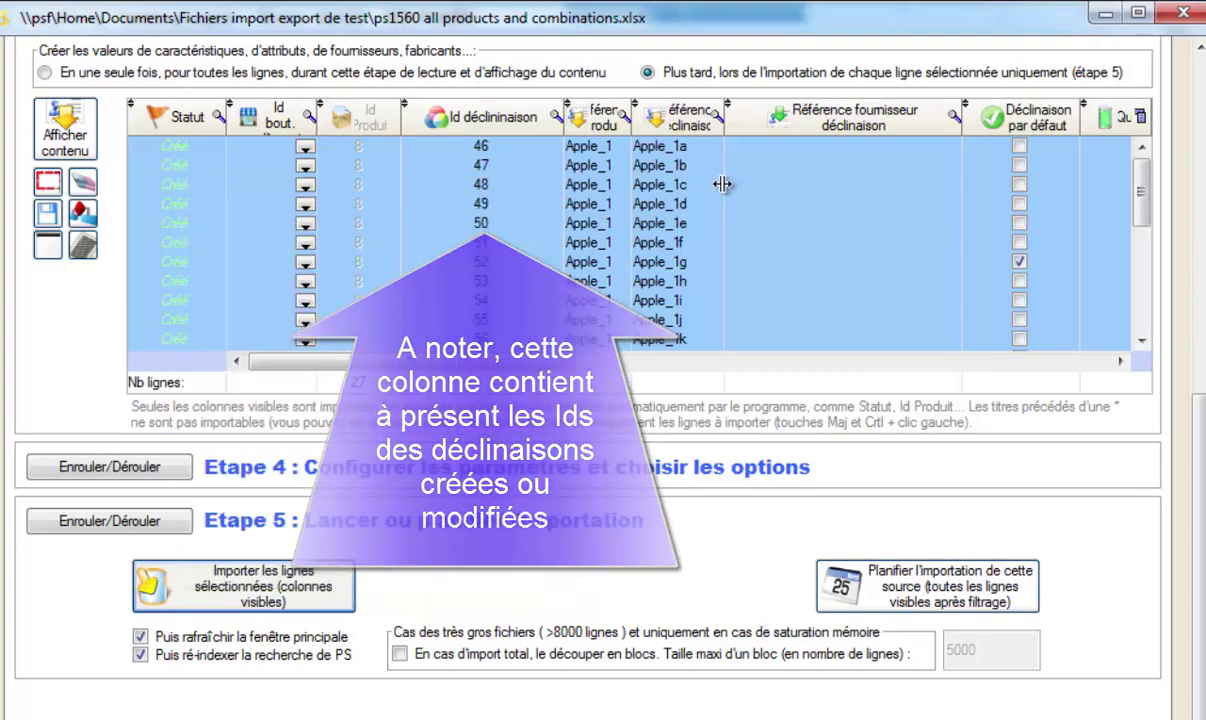
{"action": "mouse_move", "coordinate": [190, 177]}
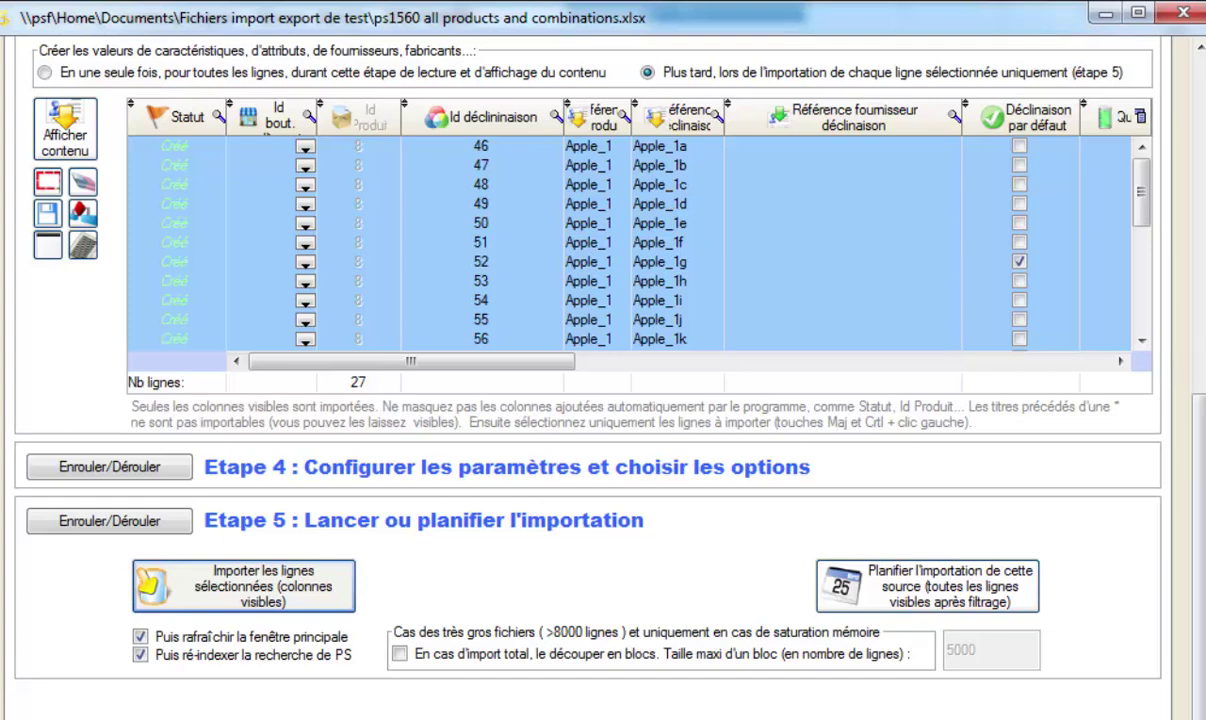
- Switch to the main window, load the iPod Nano's combinations and review their price impacts and attribute values
{"action": "left_click_drag", "start_coordinate": [1203, 441], "coordinate": [1202, 52]}
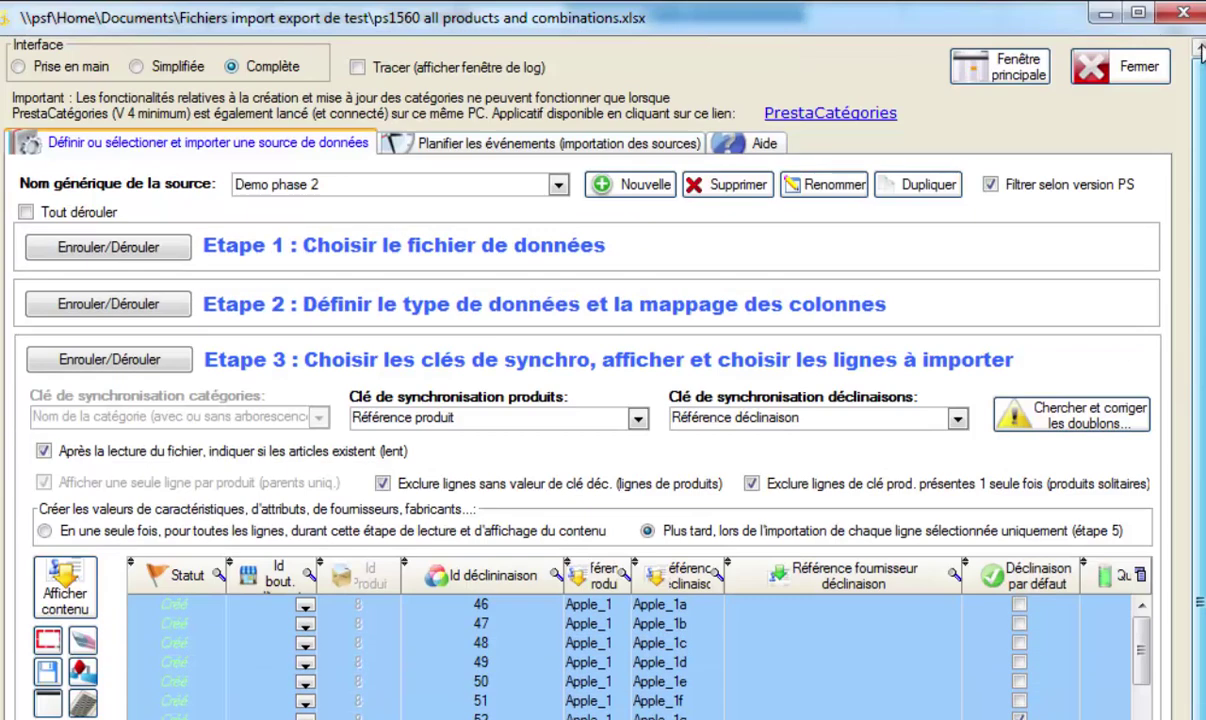
{"action": "left_click", "coordinate": [1005, 80]}
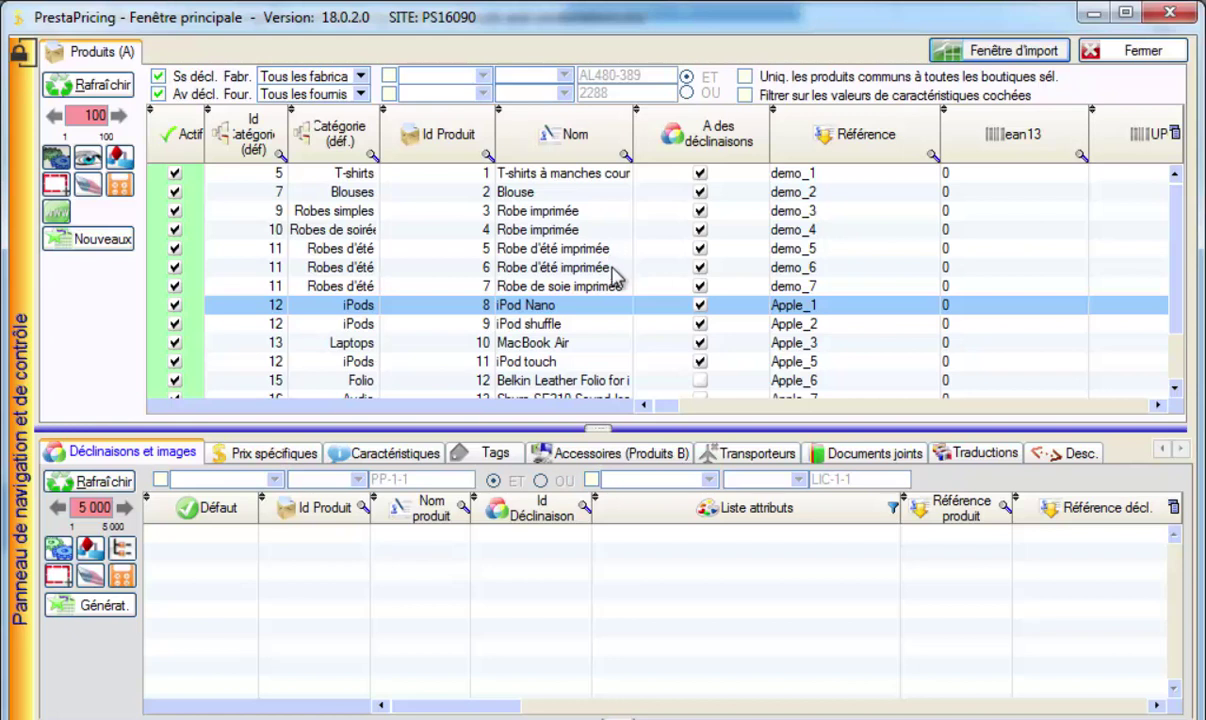
{"action": "left_click", "coordinate": [355, 328]}
{"action": "left_click", "coordinate": [352, 310]}
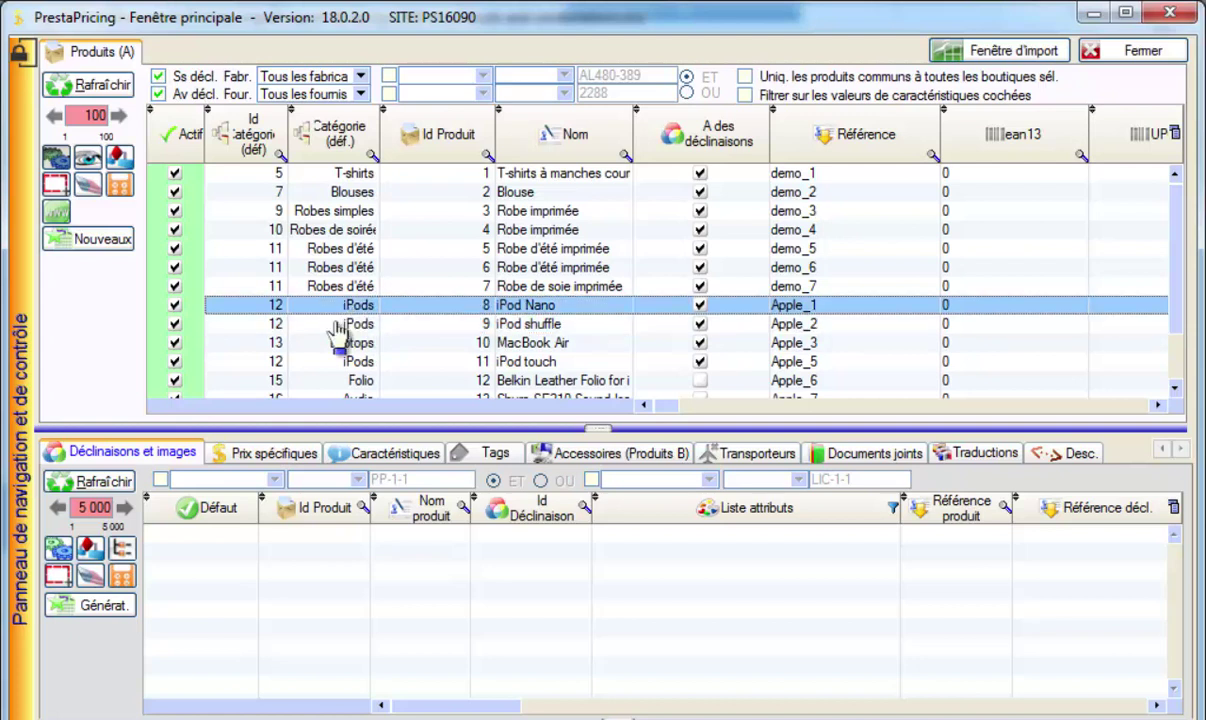
{"action": "left_click", "coordinate": [92, 484]}
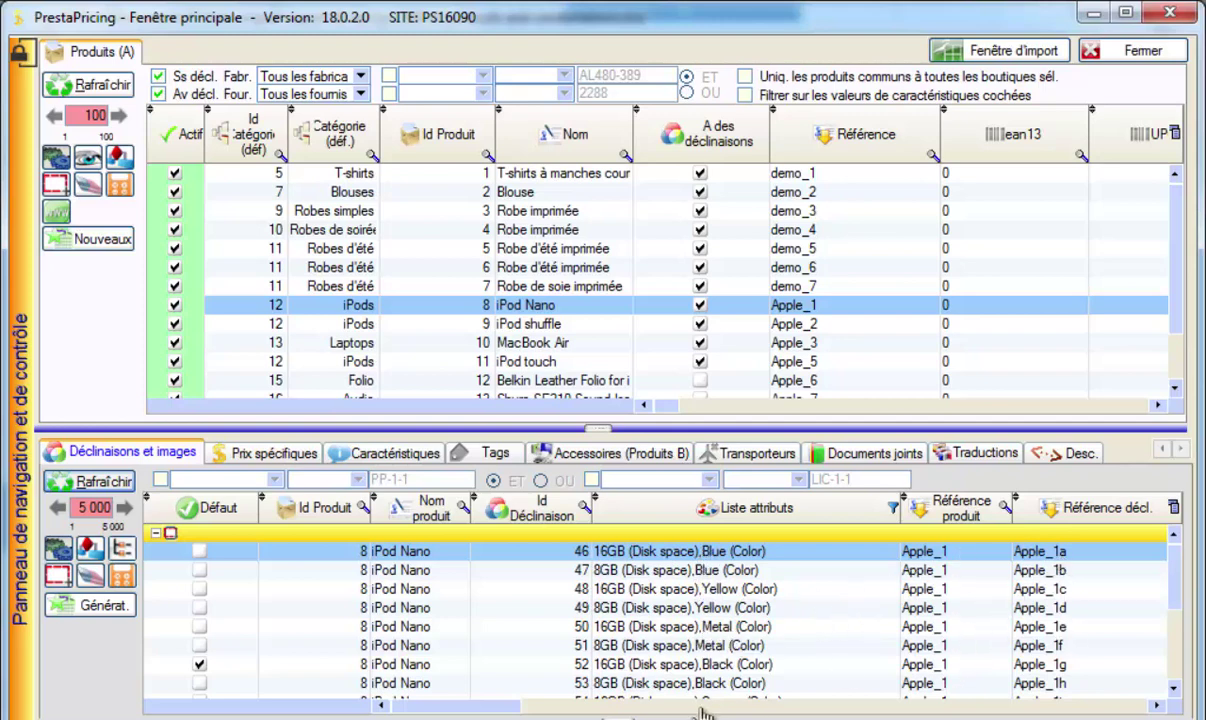
{"action": "left_click_drag", "start_coordinate": [488, 708], "coordinate": [907, 712]}
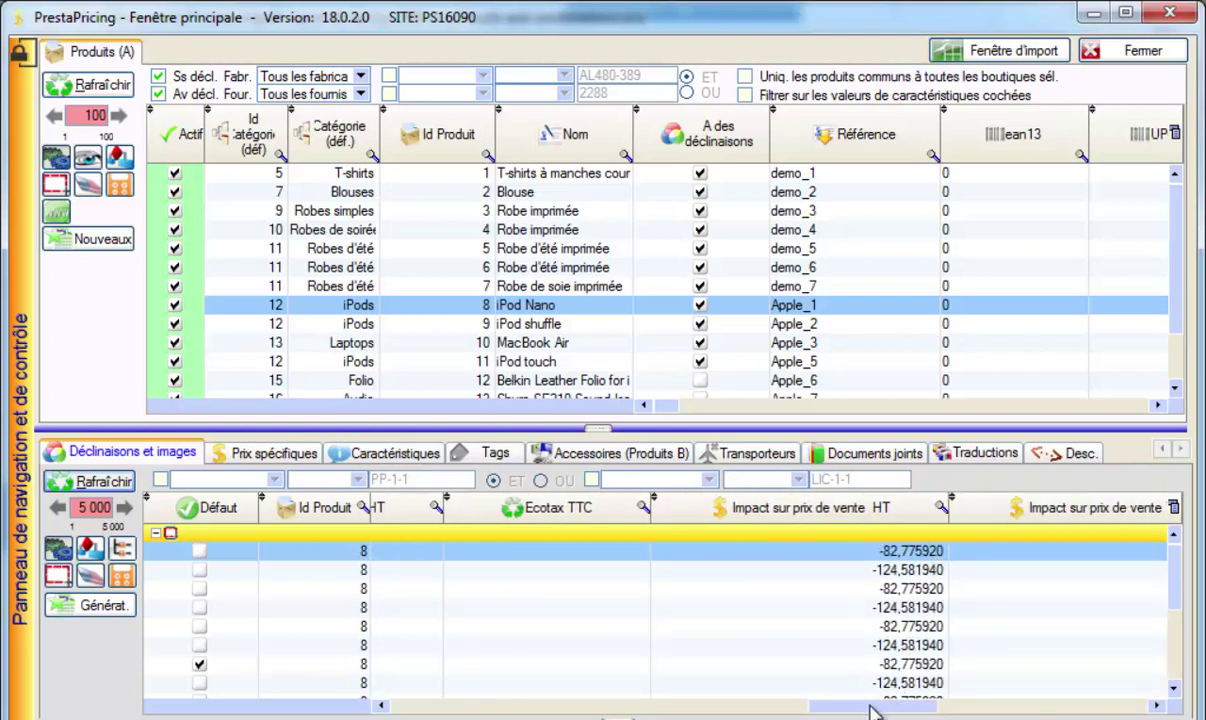
{"action": "left_click_drag", "start_coordinate": [876, 712], "coordinate": [1090, 712]}
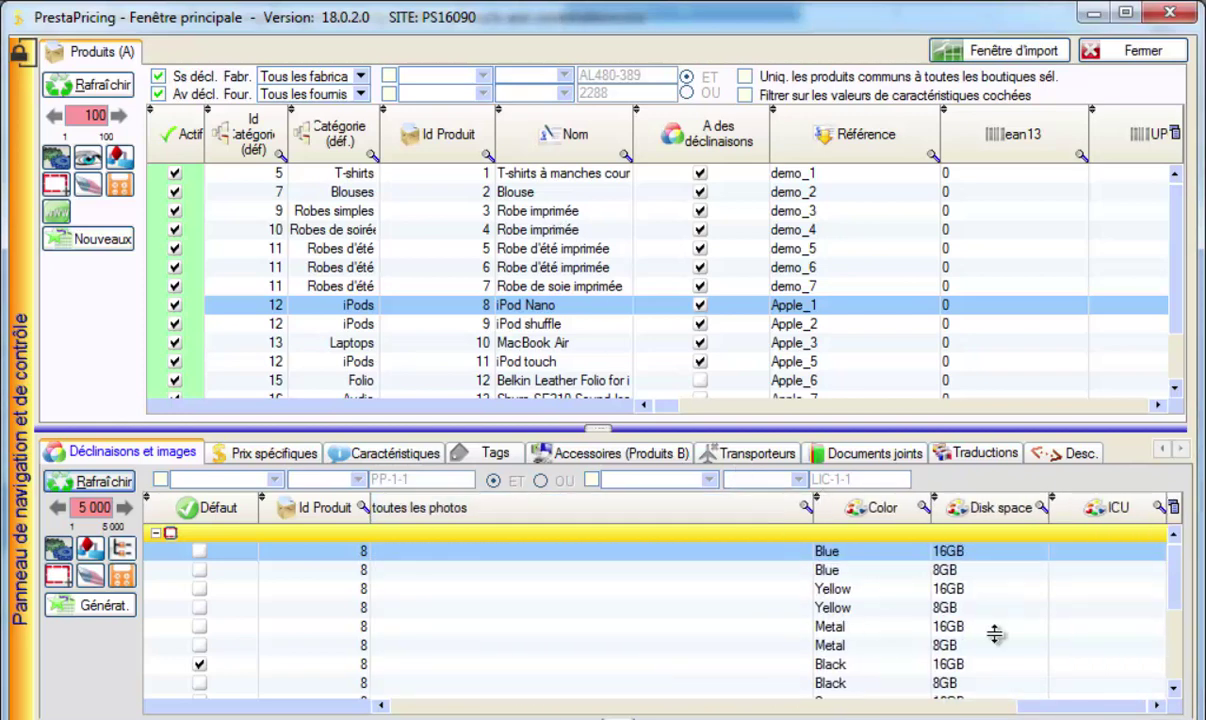
- Review the combinations of the iPod shuffle, MacBook Air, MacBook, Shure and Belkin products, ending on the iPod touch
{"action": "left_click", "coordinate": [530, 326]}
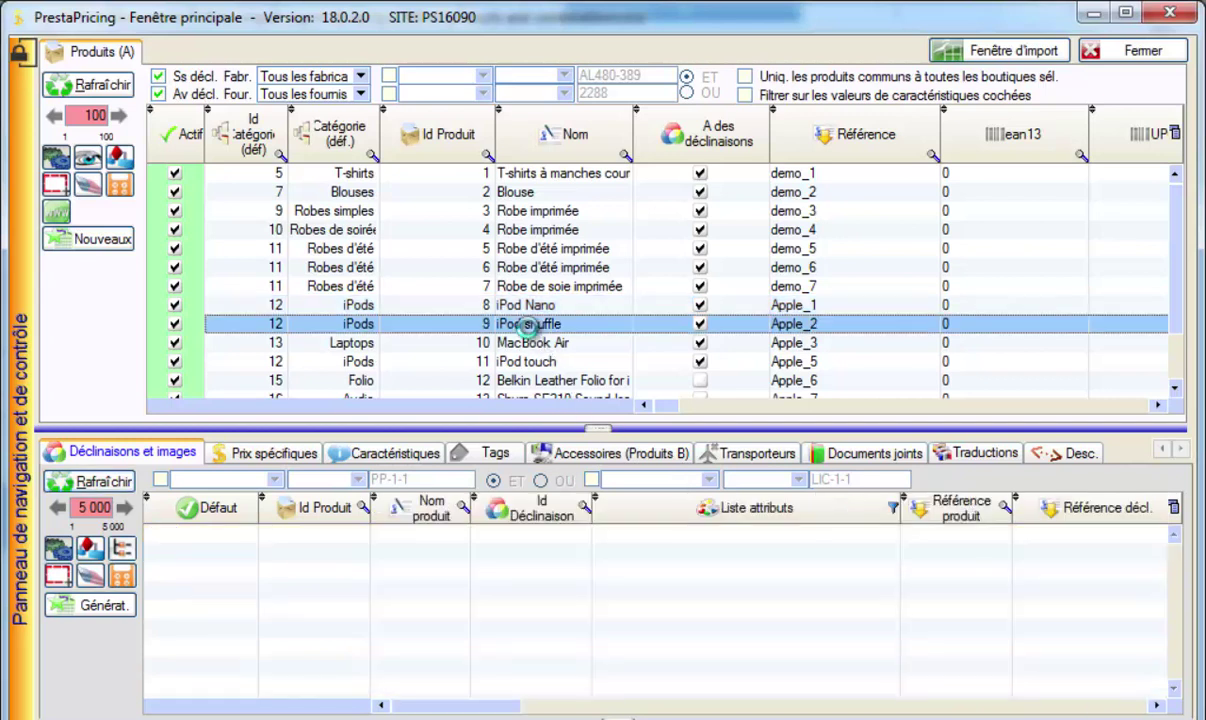
{"action": "left_click", "coordinate": [532, 346]}
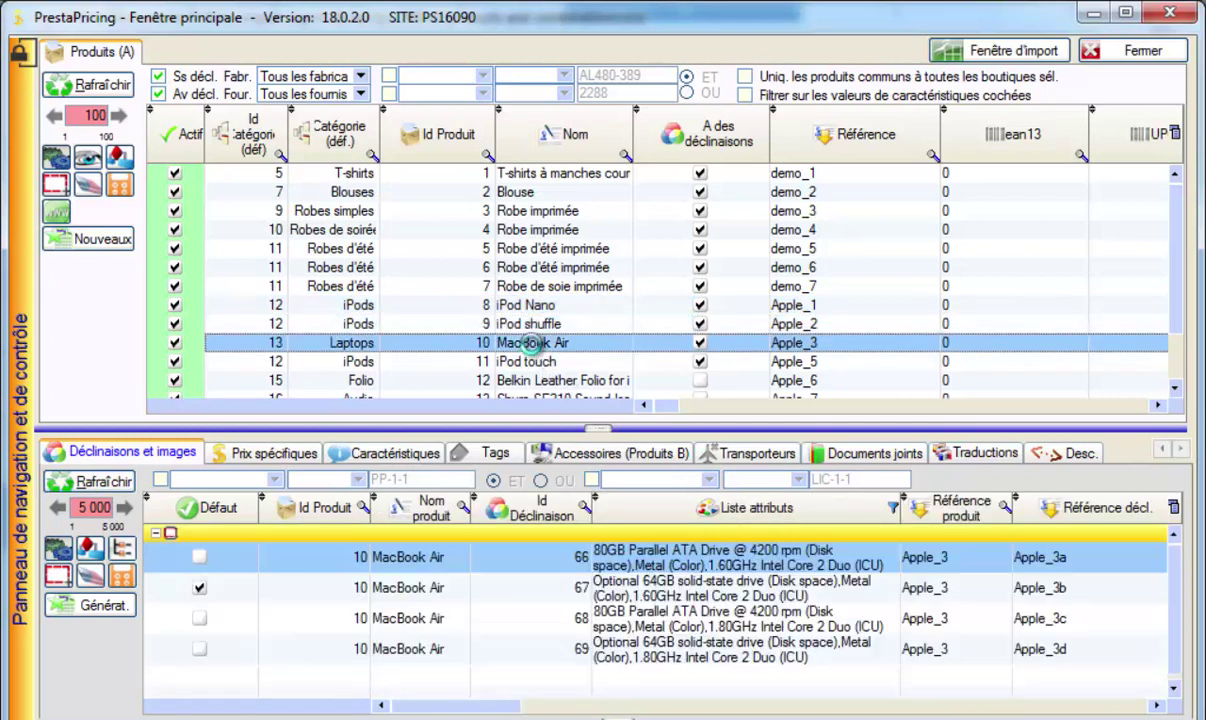
{"action": "scroll", "coordinate": [1178, 338], "scroll_direction": "down", "scroll_amount": 1}
{"action": "scroll", "coordinate": [1178, 338], "scroll_direction": "down", "scroll_amount": 2}
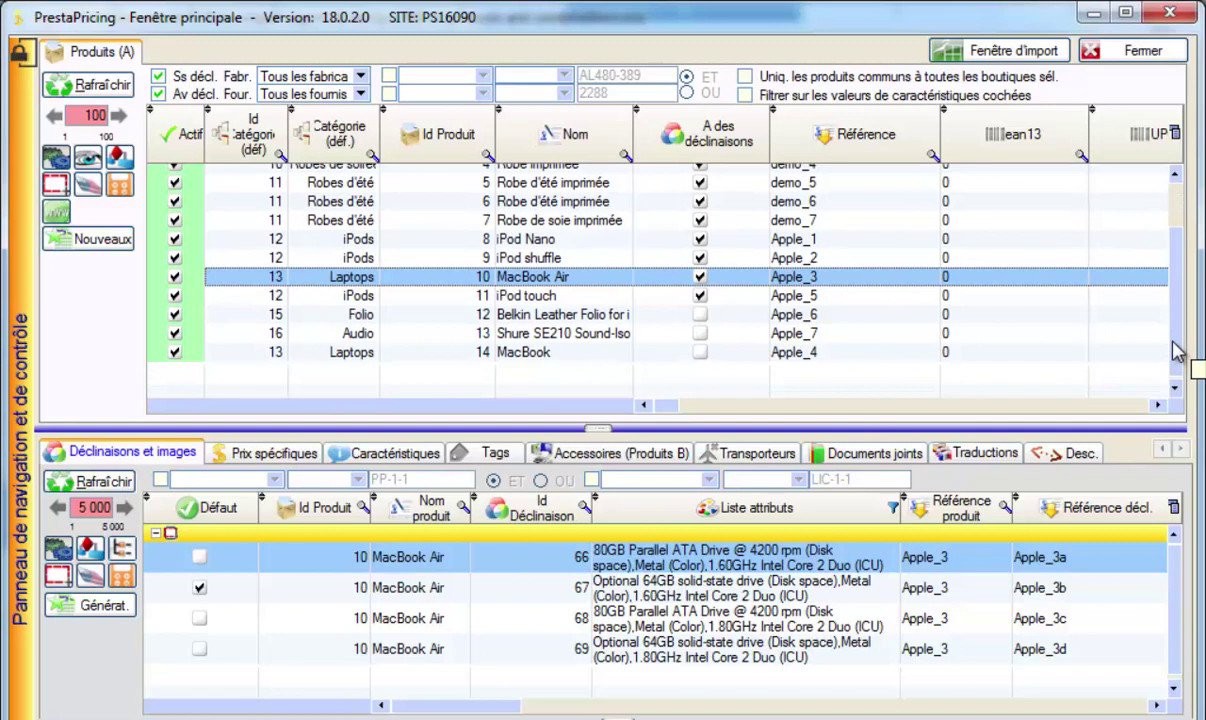
{"action": "left_click", "coordinate": [528, 355]}
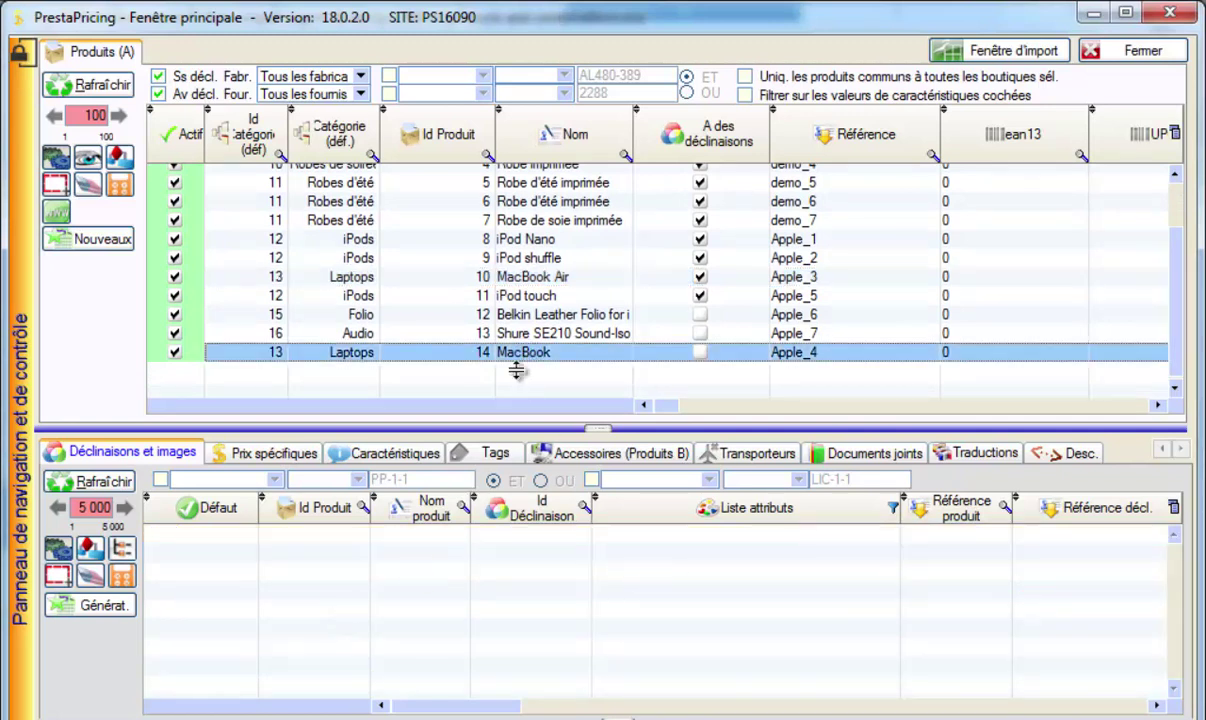
{"action": "left_click", "coordinate": [492, 333]}
{"action": "left_click", "coordinate": [495, 314]}
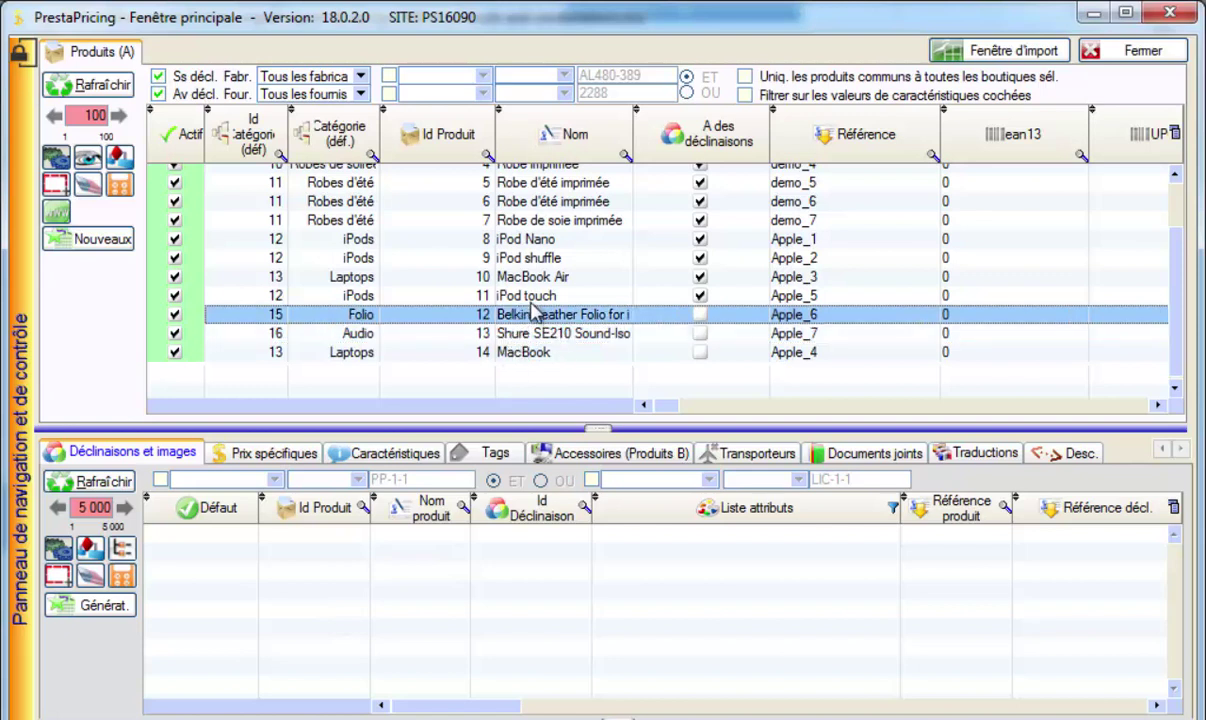
{"action": "left_click", "coordinate": [505, 295]}
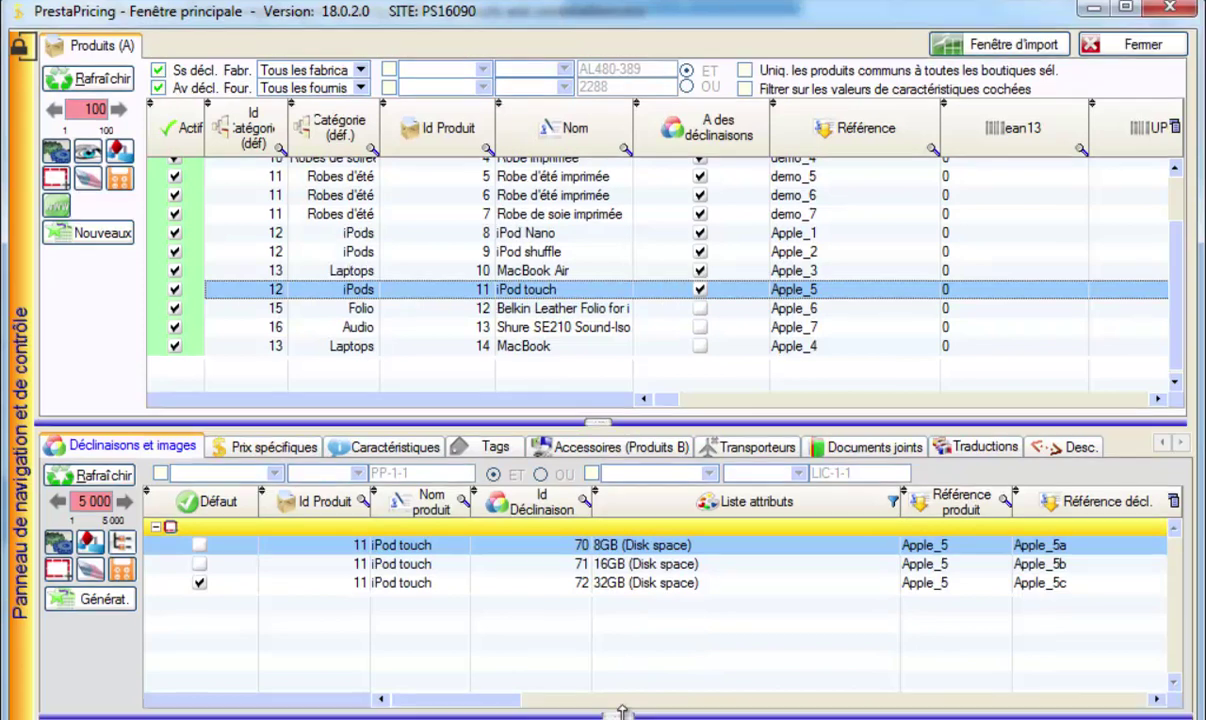
- Resize the combinations and images areas so both lists are readable, and select the iPod touch's 16GB combination
{"action": "left_click_drag", "start_coordinate": [619, 718], "coordinate": [618, 604]}
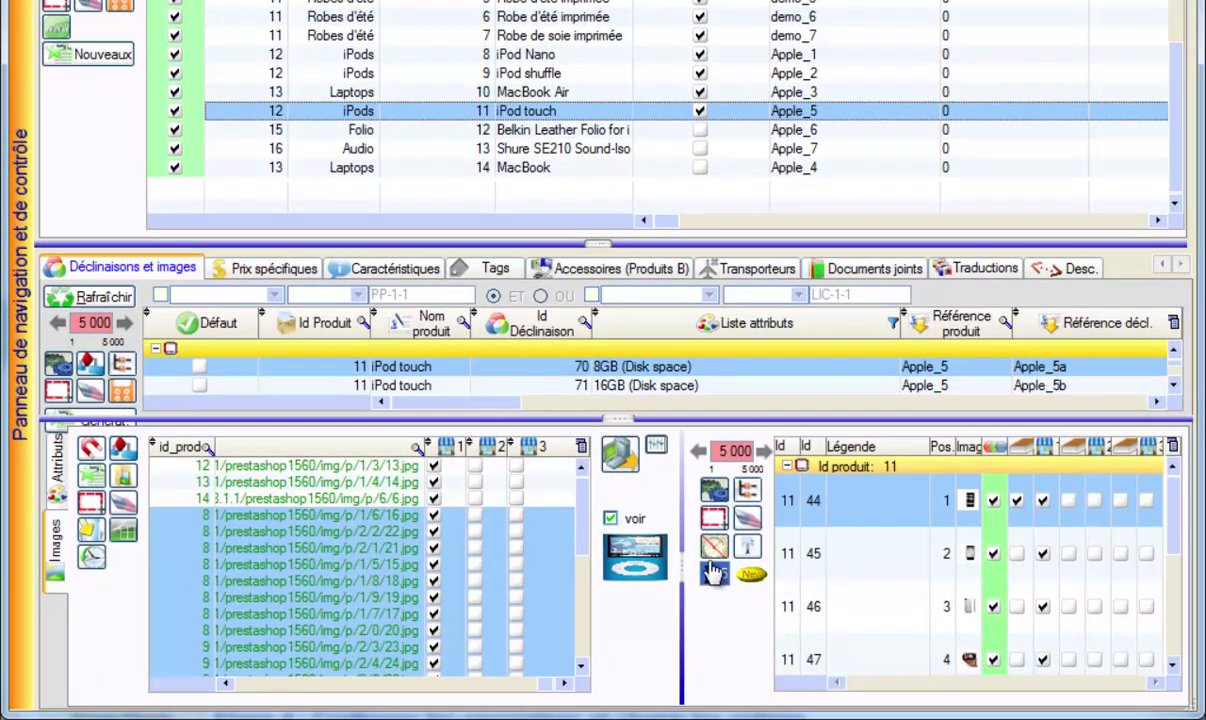
{"action": "left_click_drag", "start_coordinate": [684, 573], "coordinate": [445, 573]}
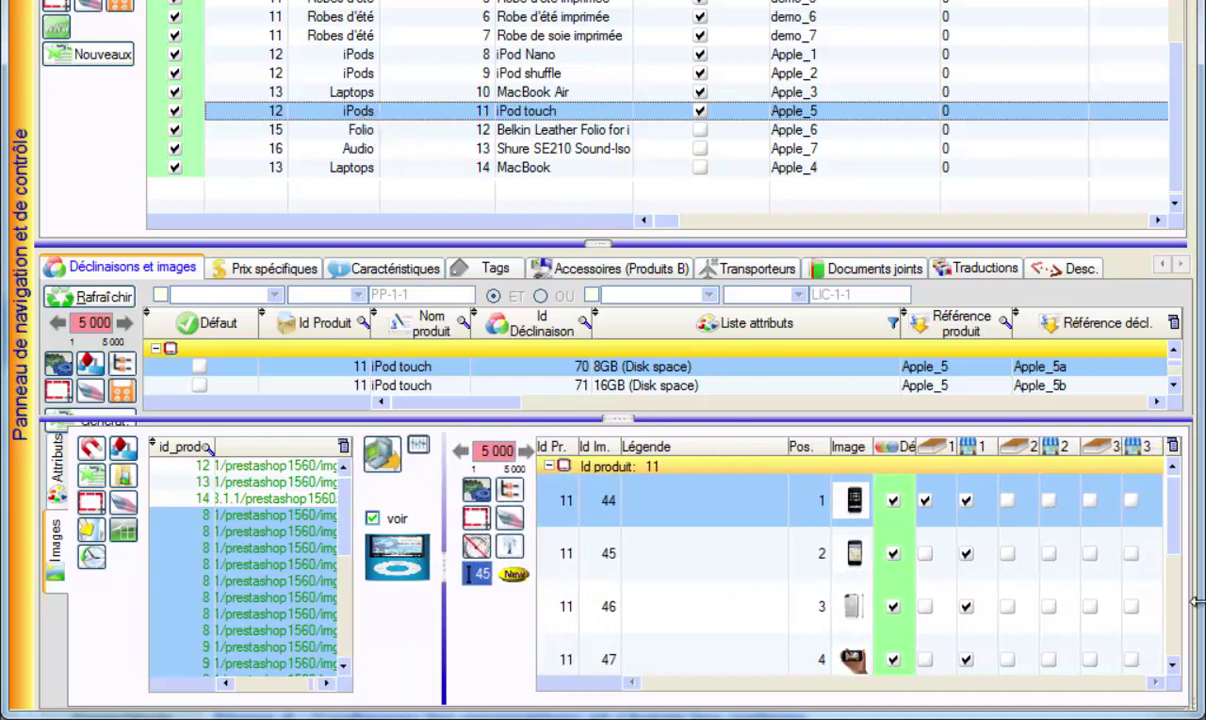
{"action": "mouse_move", "coordinate": [1176, 513]}
{"action": "left_mouse_down"}
{"action": "mouse_move", "coordinate": [1166, 608]}
{"action": "mouse_move", "coordinate": [1168, 493]}
{"action": "left_mouse_up"}
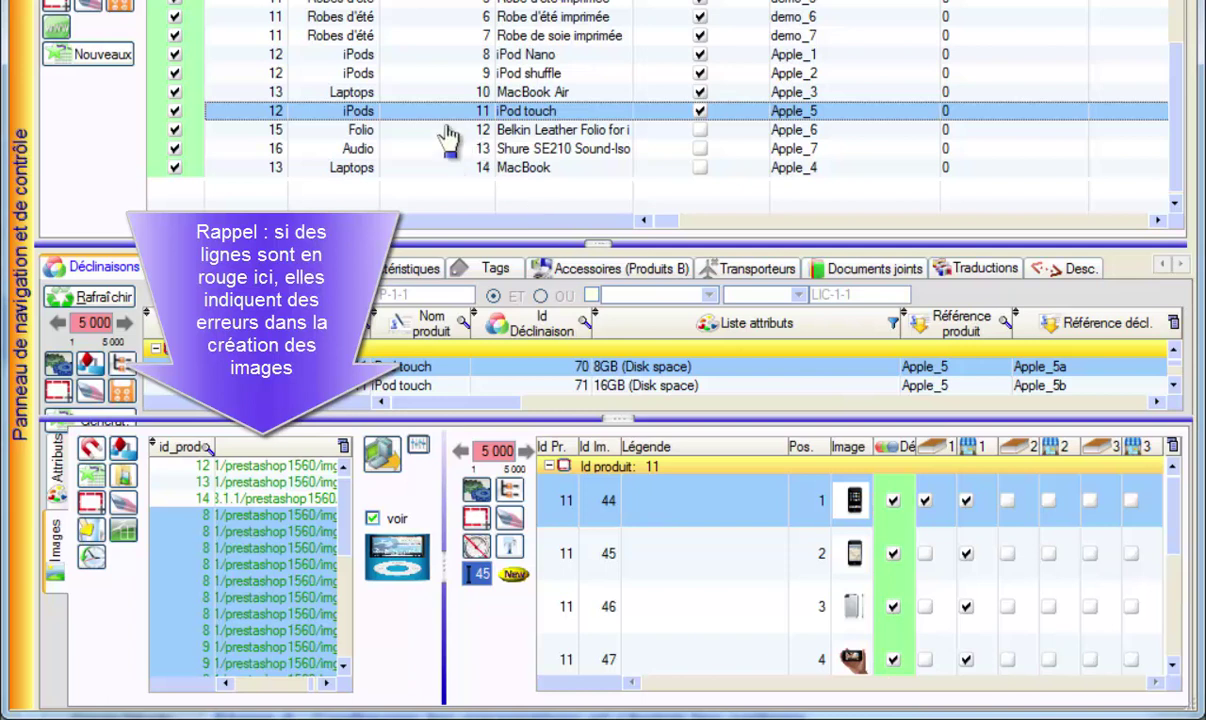
{"action": "left_click_drag", "start_coordinate": [596, 243], "coordinate": [596, 193]}
{"action": "left_click_drag", "start_coordinate": [590, 418], "coordinate": [615, 449]}
{"action": "left_click", "coordinate": [605, 336]}
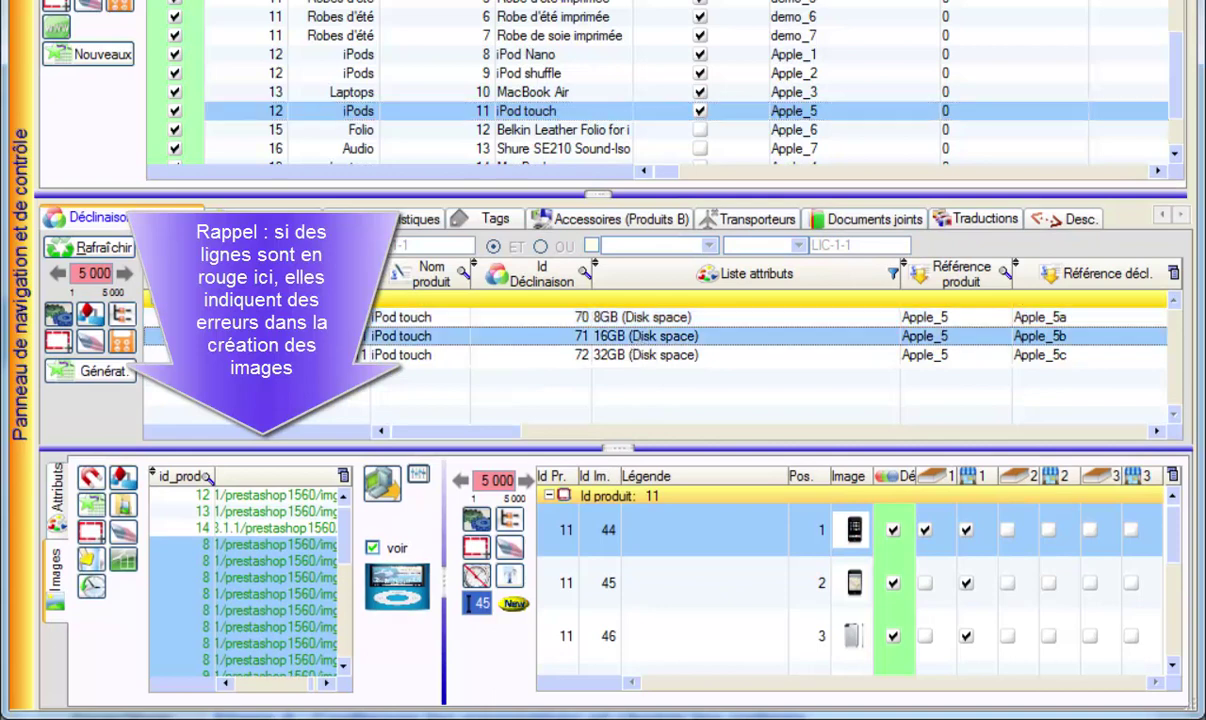
- Check the images assigned to the iPod Nano's blue and yellow combinations, widening the combination image column
{"action": "left_click", "coordinate": [524, 56]}
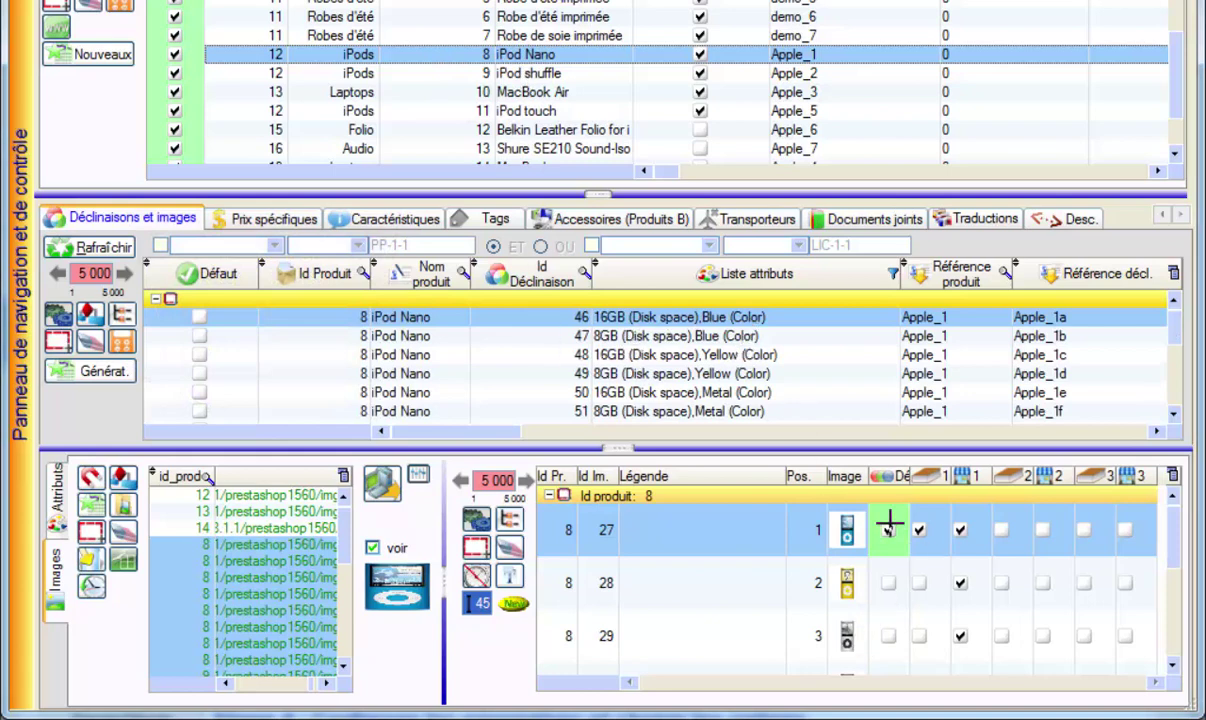
{"action": "left_click", "coordinate": [680, 340]}
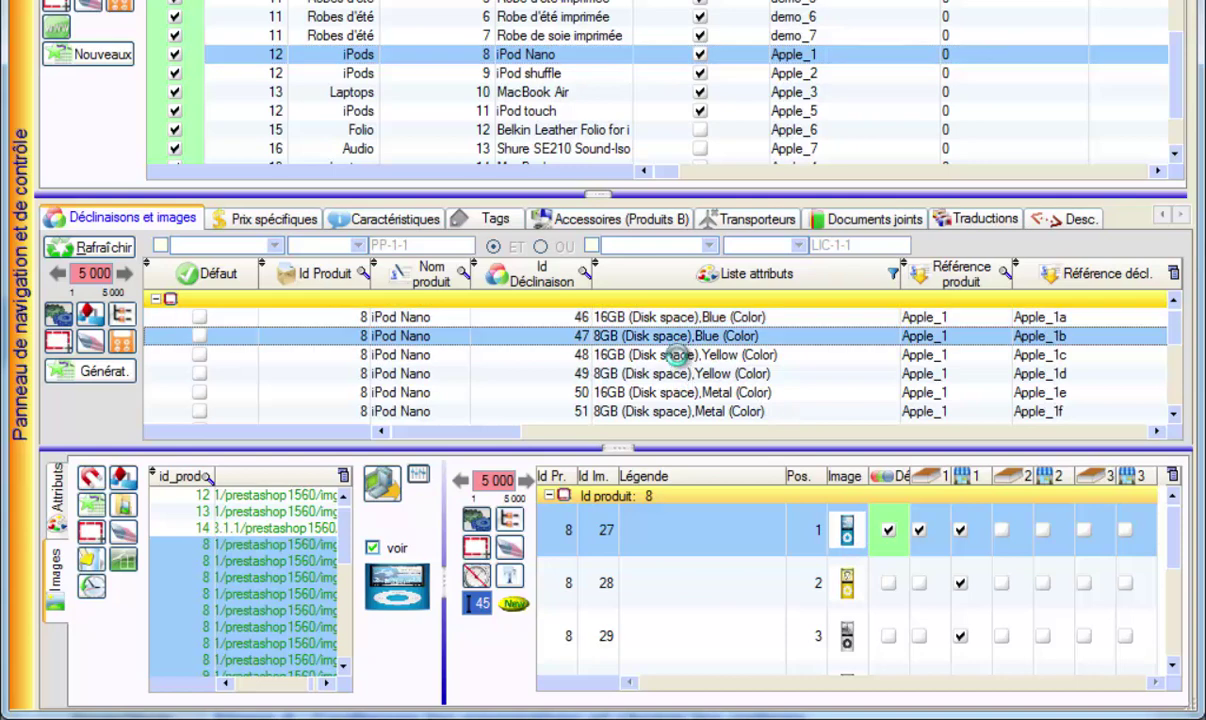
{"action": "left_click", "coordinate": [642, 355]}
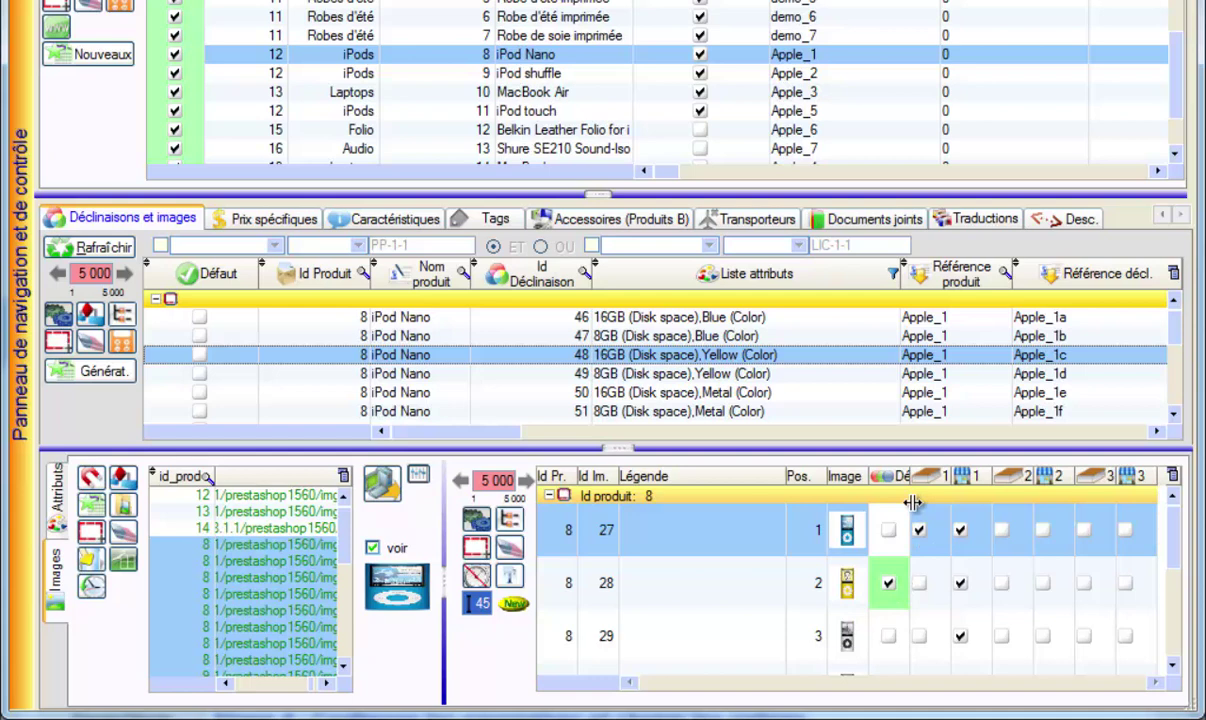
{"action": "left_click_drag", "start_coordinate": [913, 502], "coordinate": [929, 502]}
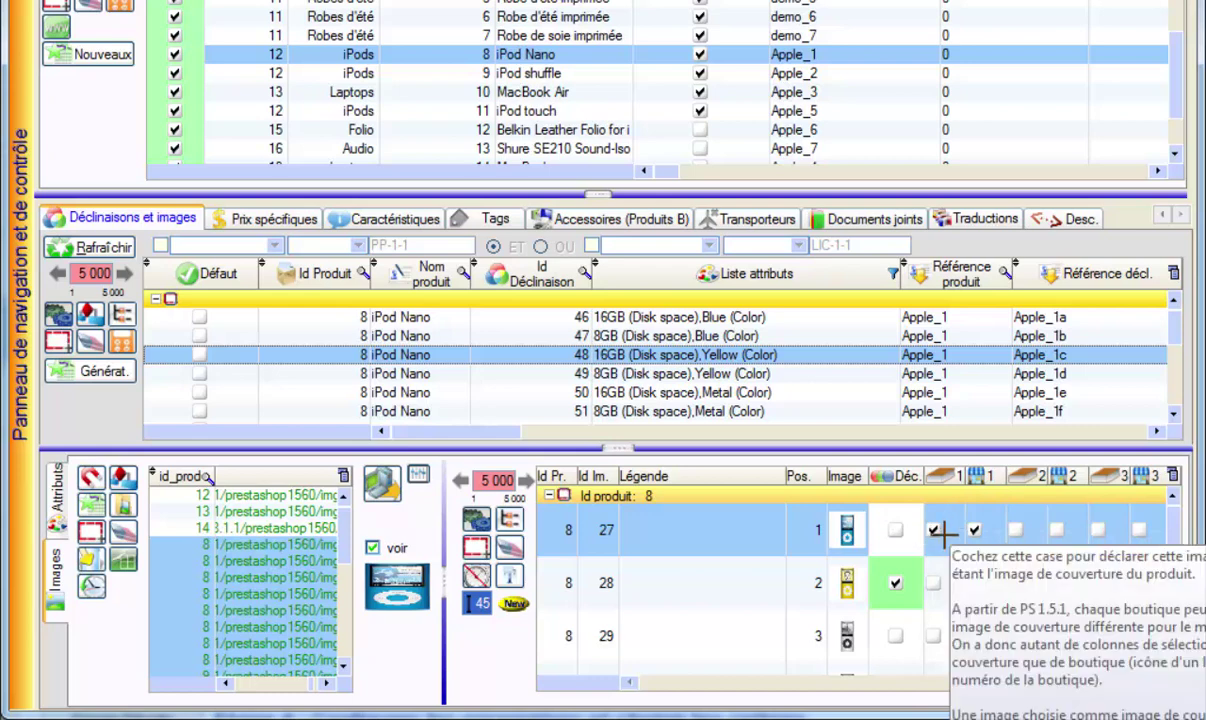
{"action": "left_click", "coordinate": [655, 374]}
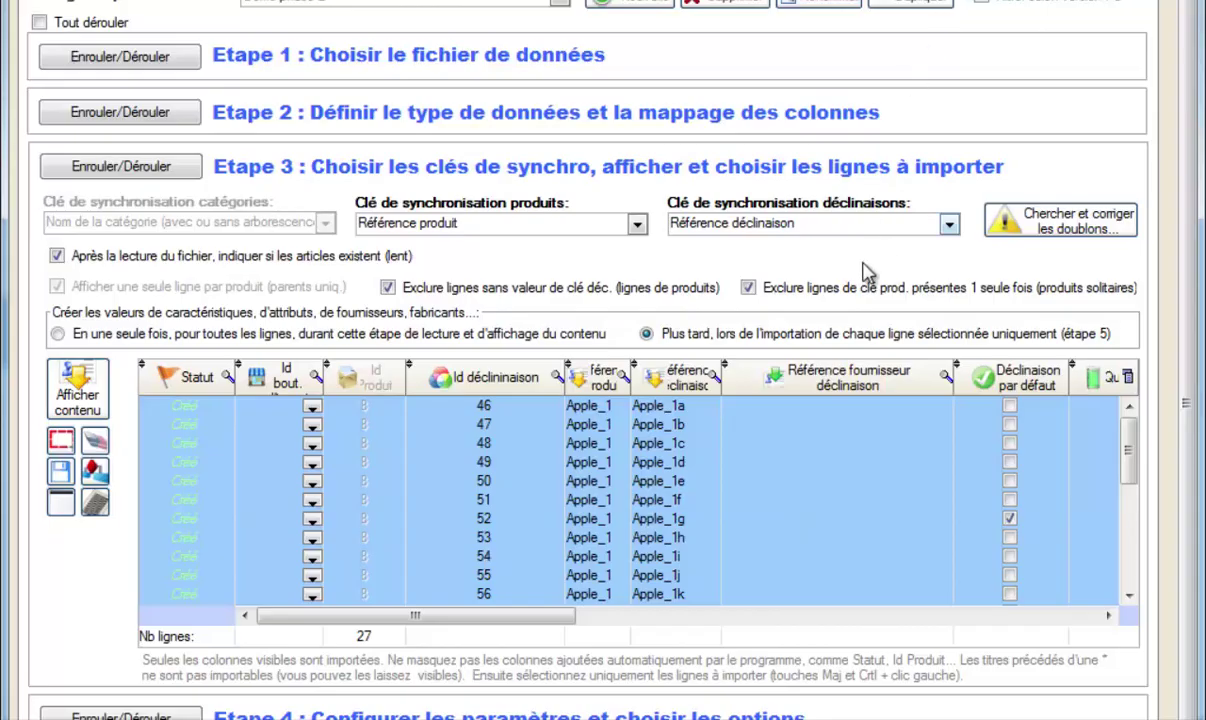
- Return to the import window and schedule the import of the Demo phase 2 source as a new event
{"action": "scroll", "coordinate": [1183, 347], "scroll_direction": "down", "scroll_amount": 3}
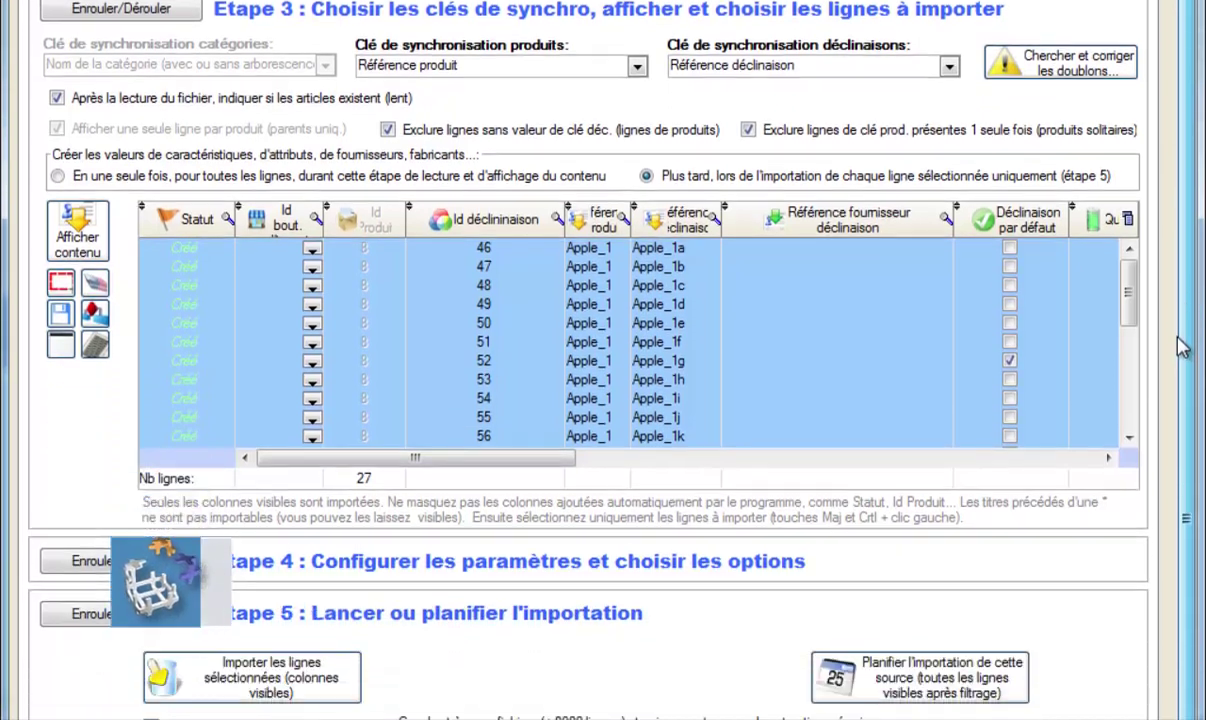
{"action": "scroll", "coordinate": [1180, 360], "scroll_direction": "down", "scroll_amount": 1}
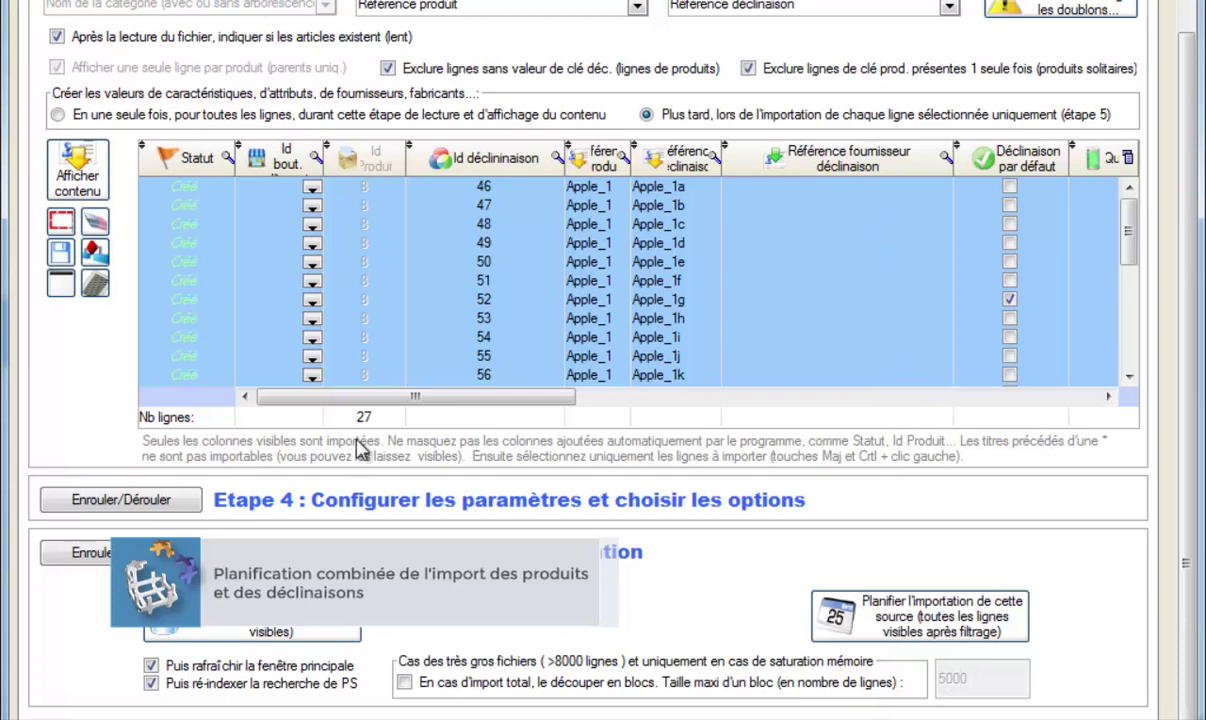
{"action": "left_click", "coordinate": [918, 626]}
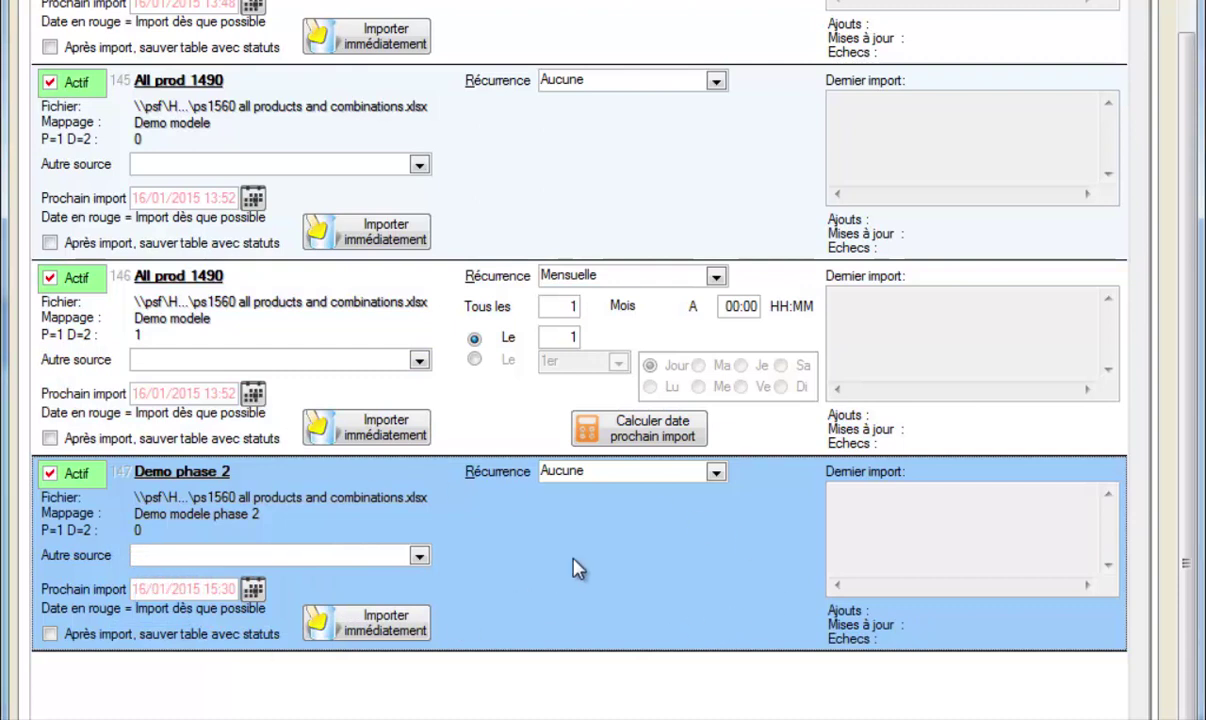
- Compare the schedule of the monthly All prod 1490 event with that of the Demo phase 2 event
{"action": "left_click", "coordinate": [490, 414]}
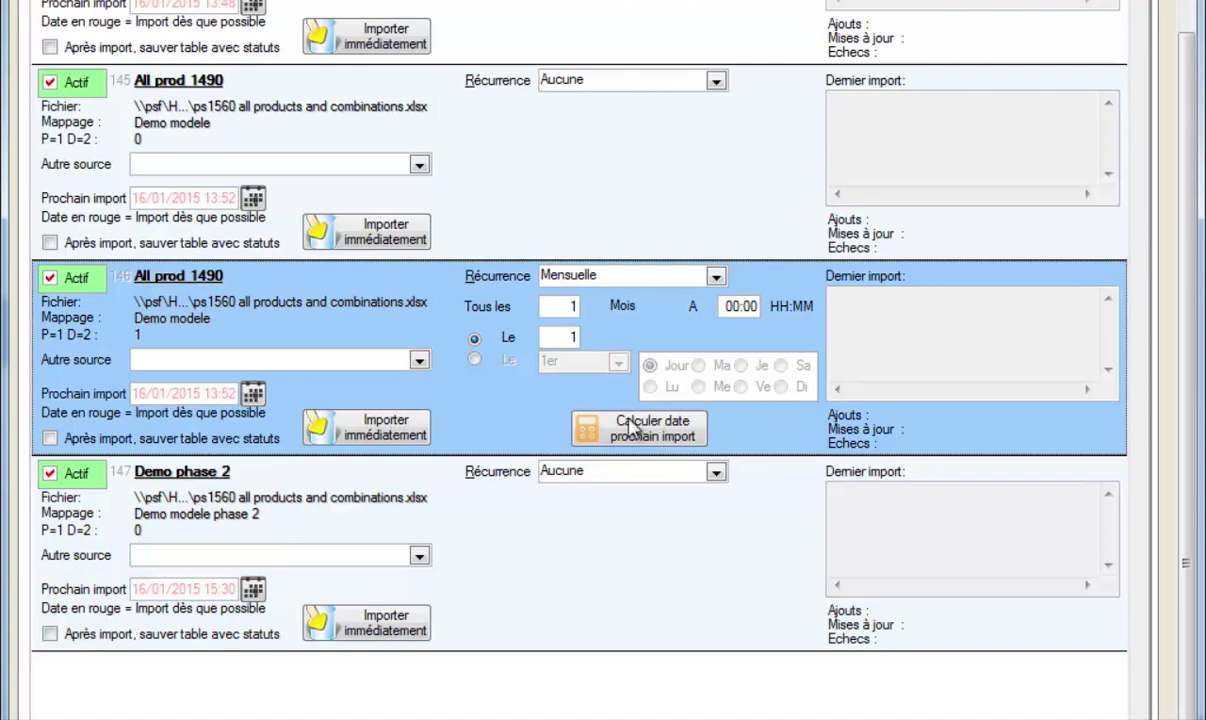
{"action": "left_click", "coordinate": [536, 506]}
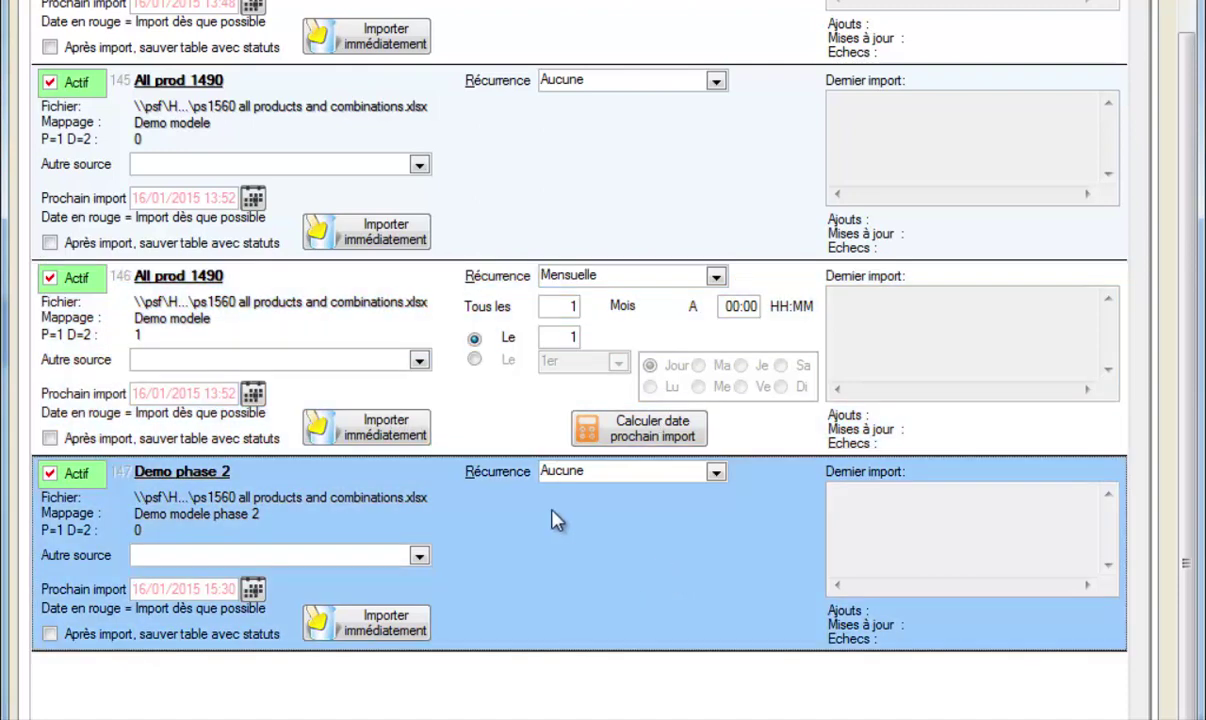
{"action": "left_click", "coordinate": [497, 418]}
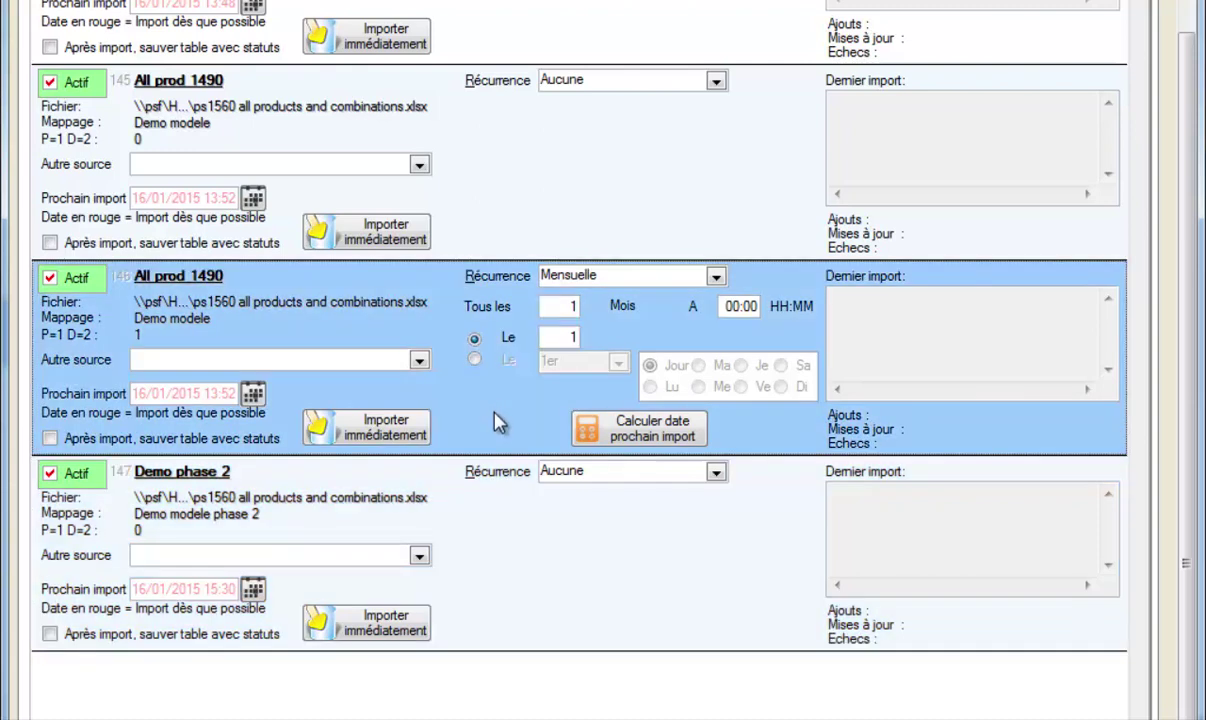
{"action": "left_click", "coordinate": [501, 524]}
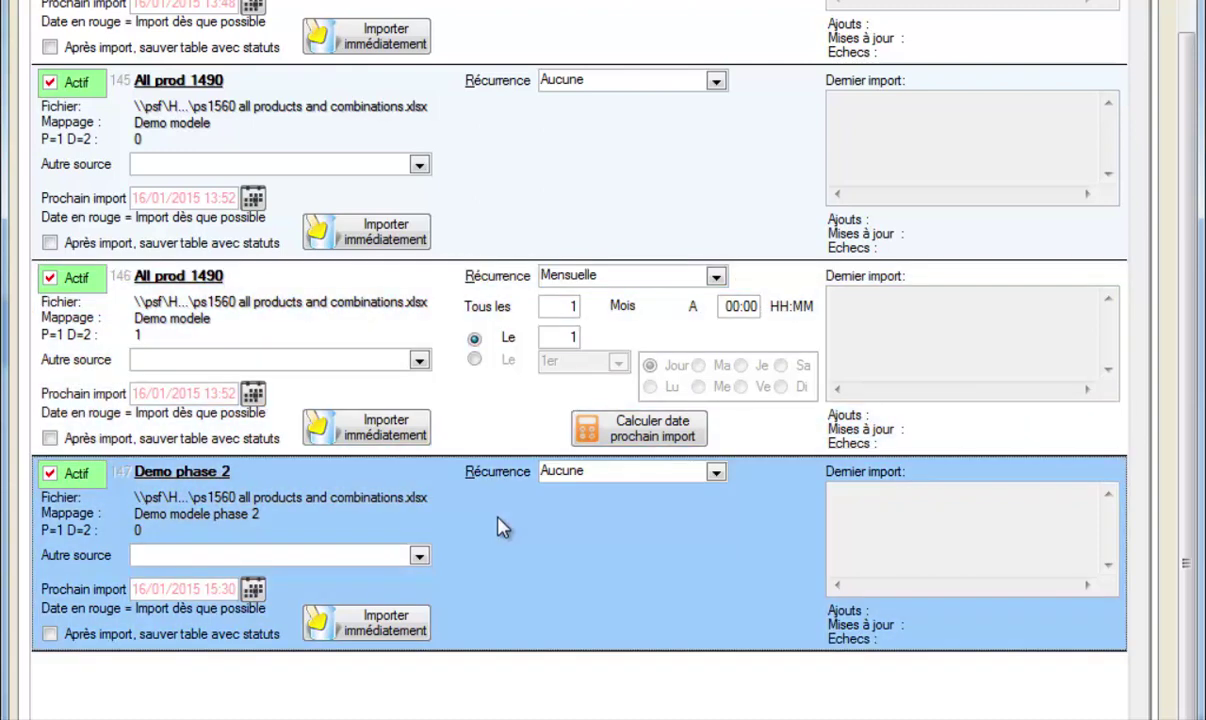
{"action": "left_click", "coordinate": [495, 418]}
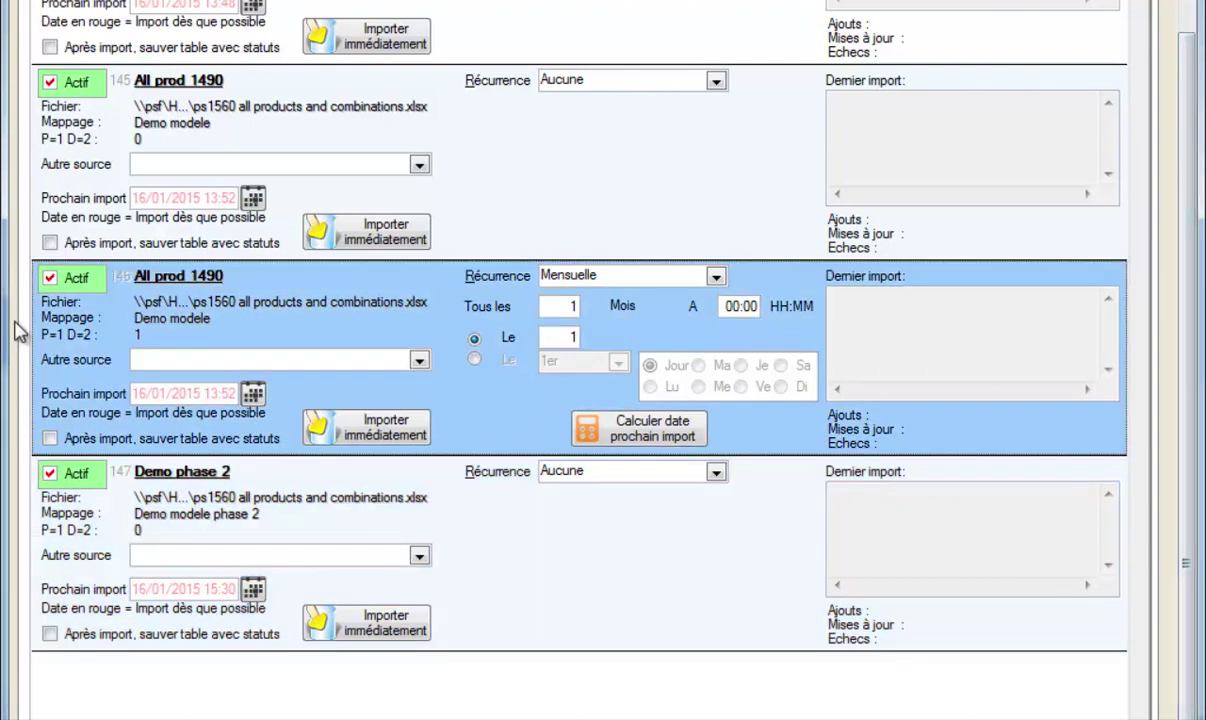
- Switch the monthly All prod 1490 event off and back on, and try the Demo phase 2 event's active setting
{"action": "left_click", "coordinate": [49, 279]}
{"action": "left_click", "coordinate": [49, 279]}
{"action": "left_click", "coordinate": [49, 473]}
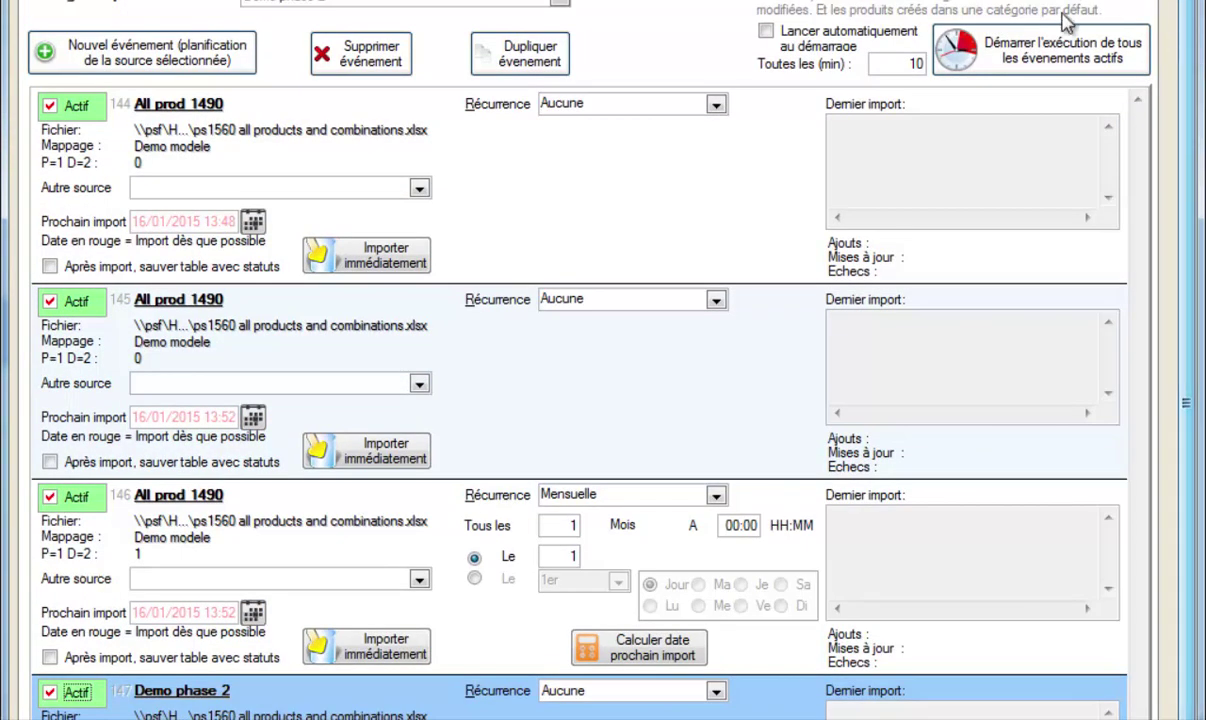
- Deactivate the two non-recurring All prod 1490 events and change the next import date of the monthly All prod 1490 event
{"action": "left_click", "coordinate": [51, 104]}
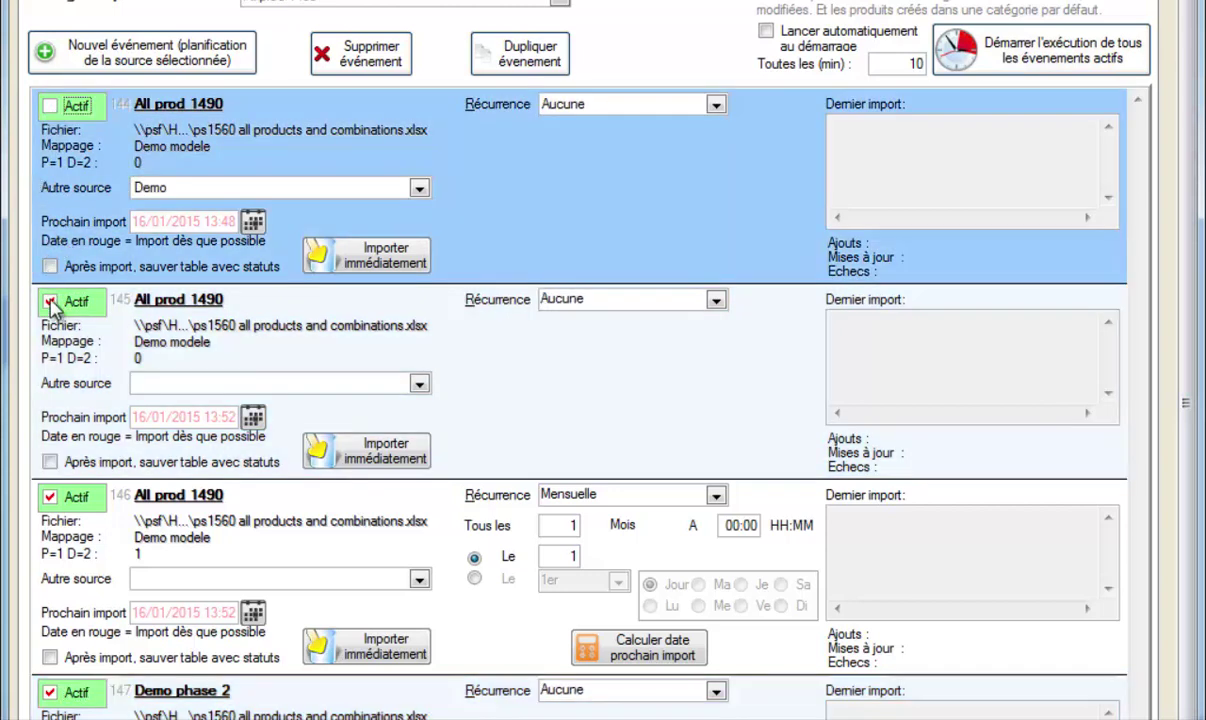
{"action": "left_click", "coordinate": [50, 302]}
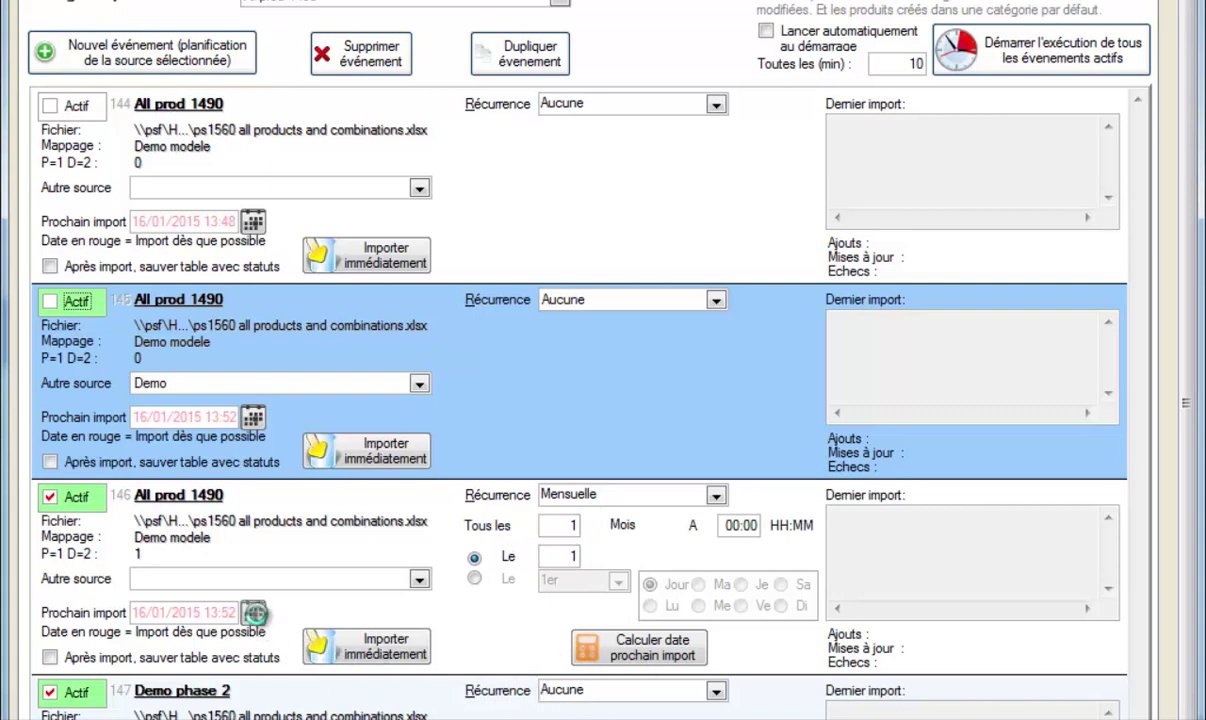
{"action": "left_click", "coordinate": [255, 614]}
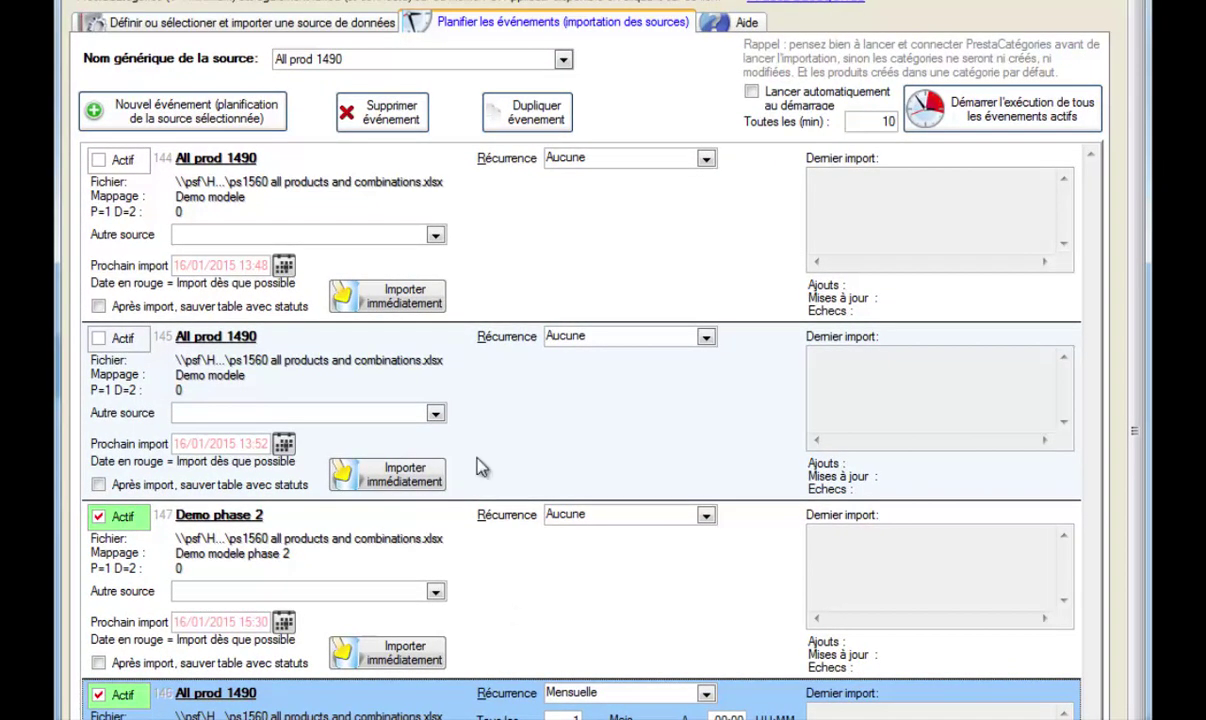
- Review the data file settings in step 1 of the All prod 1490 source definition, and return to the event schedule
{"action": "left_click", "coordinate": [285, 22]}
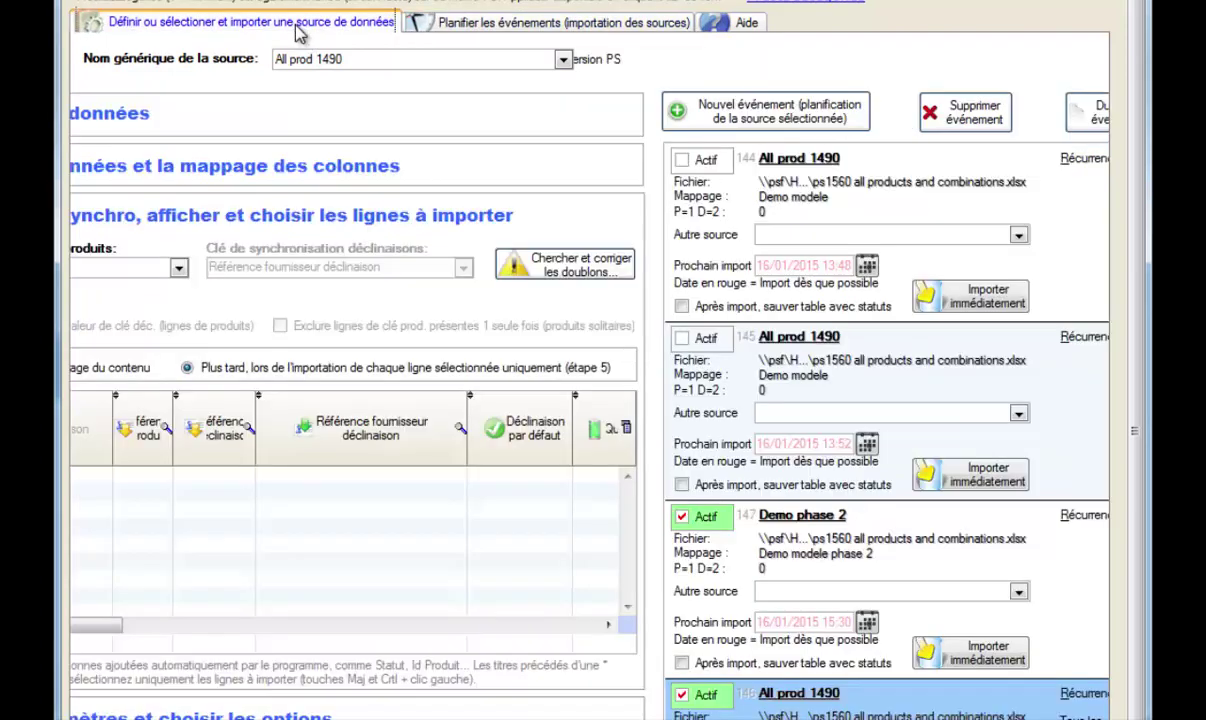
{"action": "left_click", "coordinate": [216, 117]}
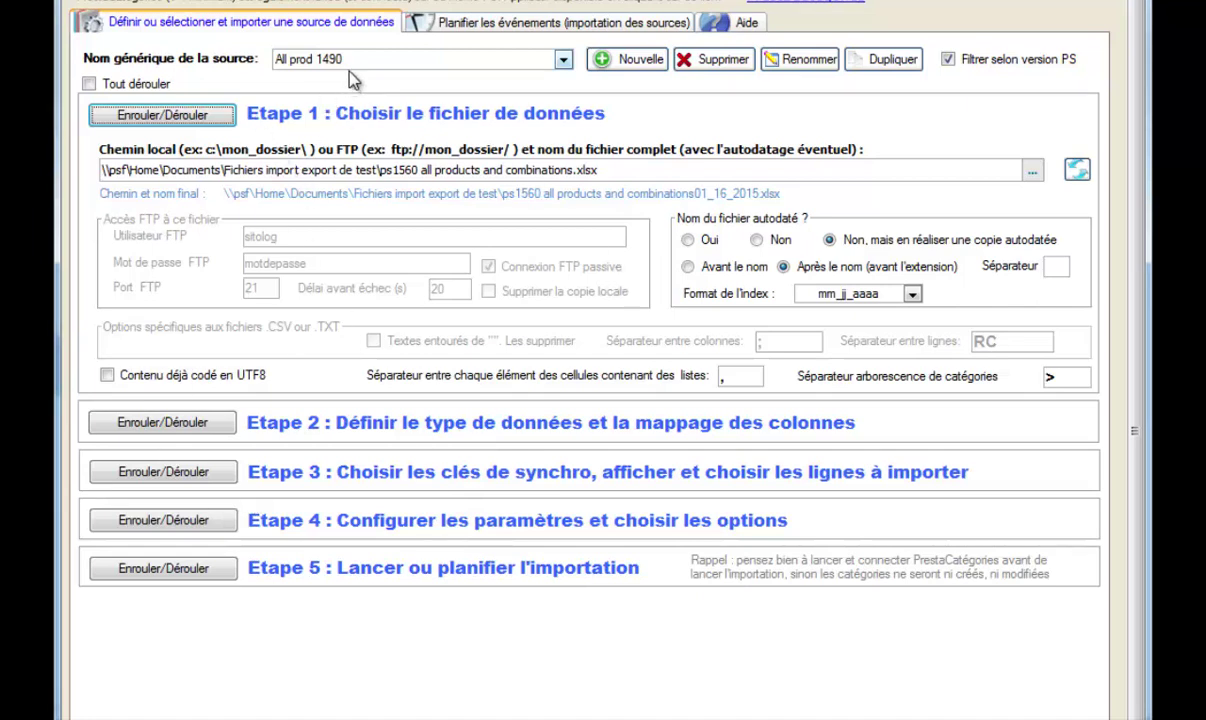
{"action": "left_click", "coordinate": [428, 22]}
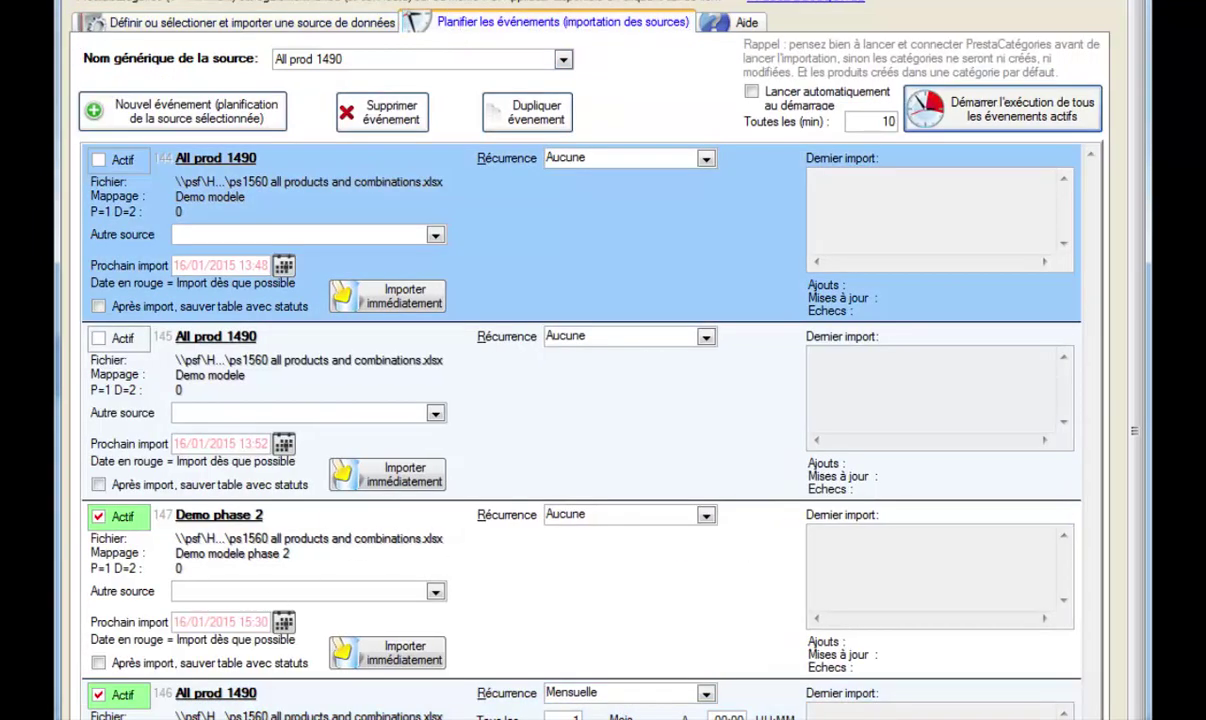
- Select the Demo phase 2 event and review its source's data type and column mapping in step 2
{"action": "left_click", "coordinate": [509, 663]}
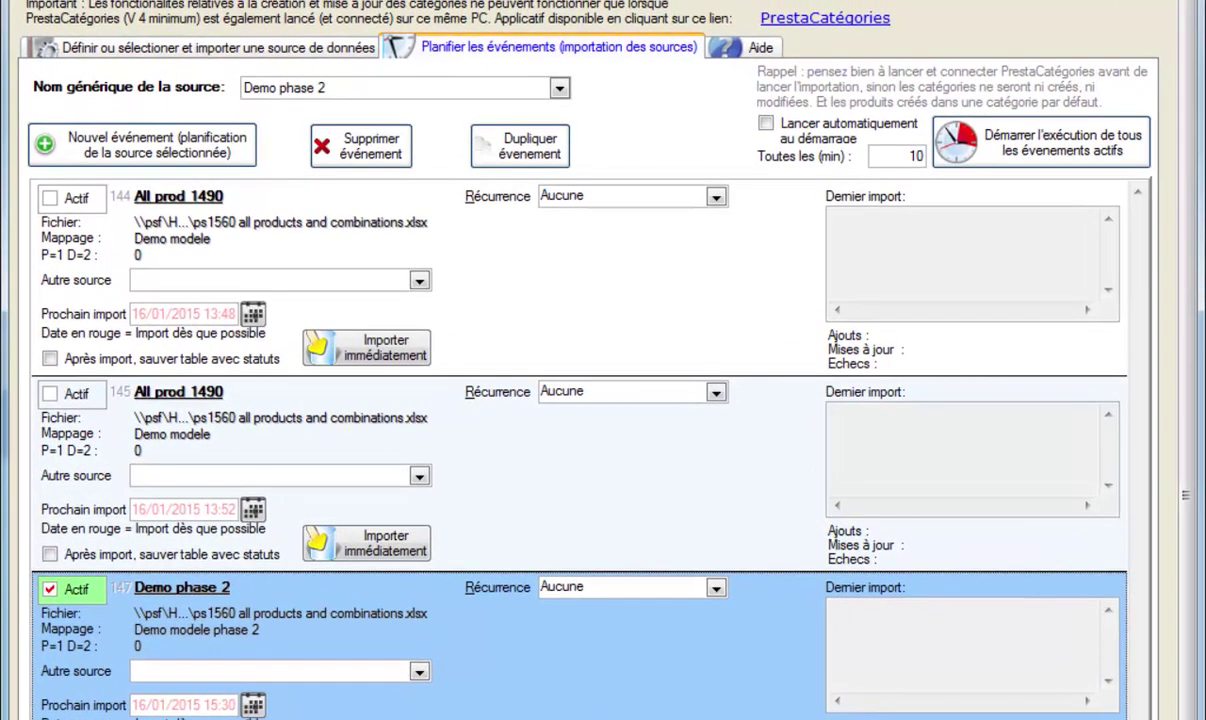
{"action": "left_click", "coordinate": [285, 55]}
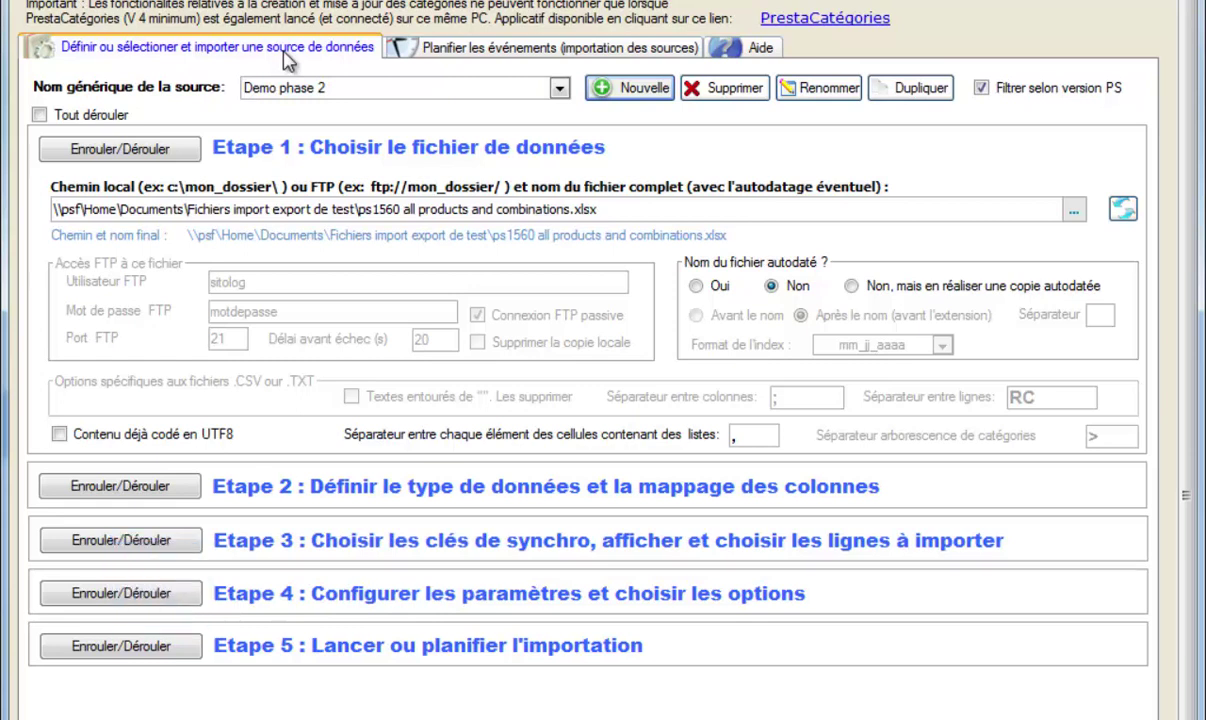
{"action": "left_click", "coordinate": [130, 487]}
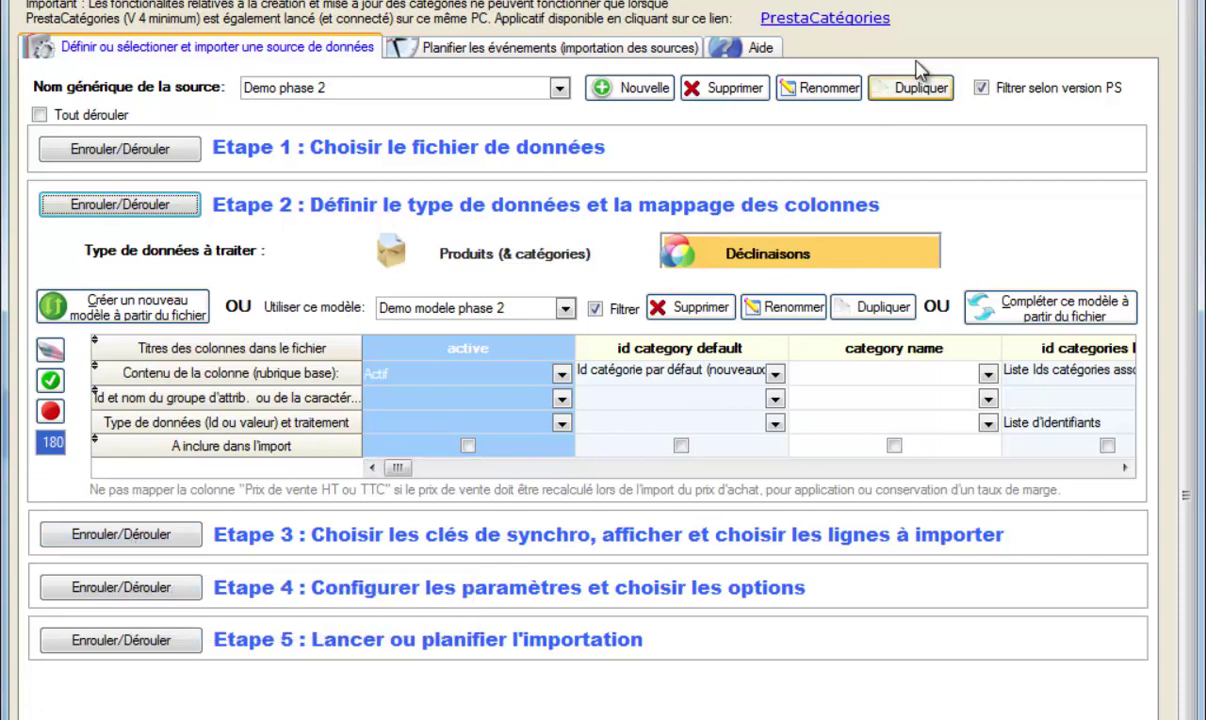
- Consult the import window's help notice, and read the built-in hint on column content in the Demo phase 2 mapping
{"action": "left_click", "coordinate": [715, 47]}
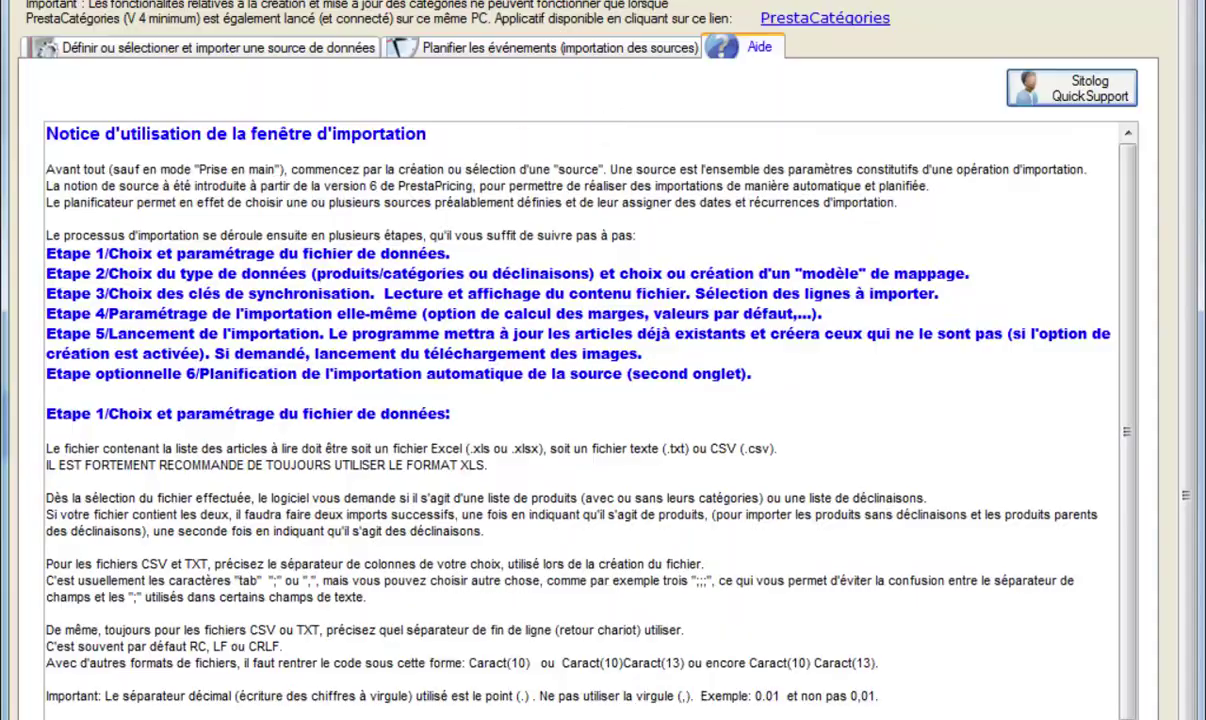
{"action": "left_click_drag", "start_coordinate": [1127, 225], "coordinate": [1062, 145]}
{"action": "left_click", "coordinate": [200, 47]}
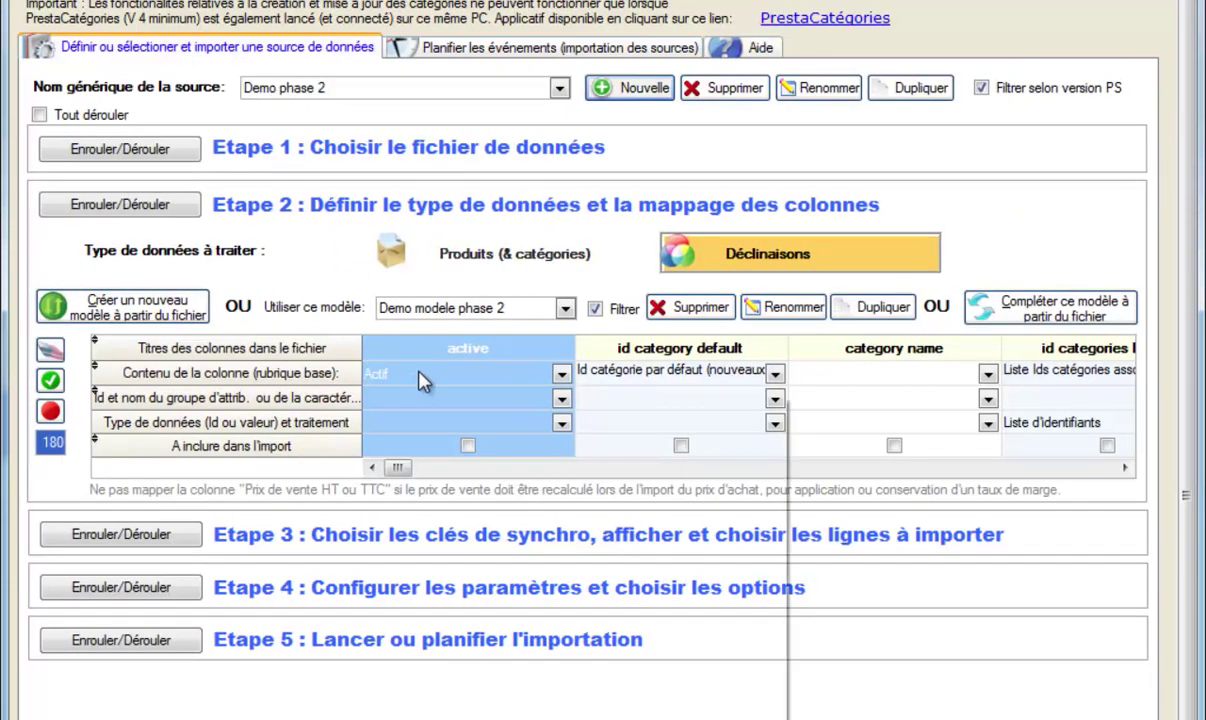
{"action": "mouse_move", "coordinate": [424, 382]}
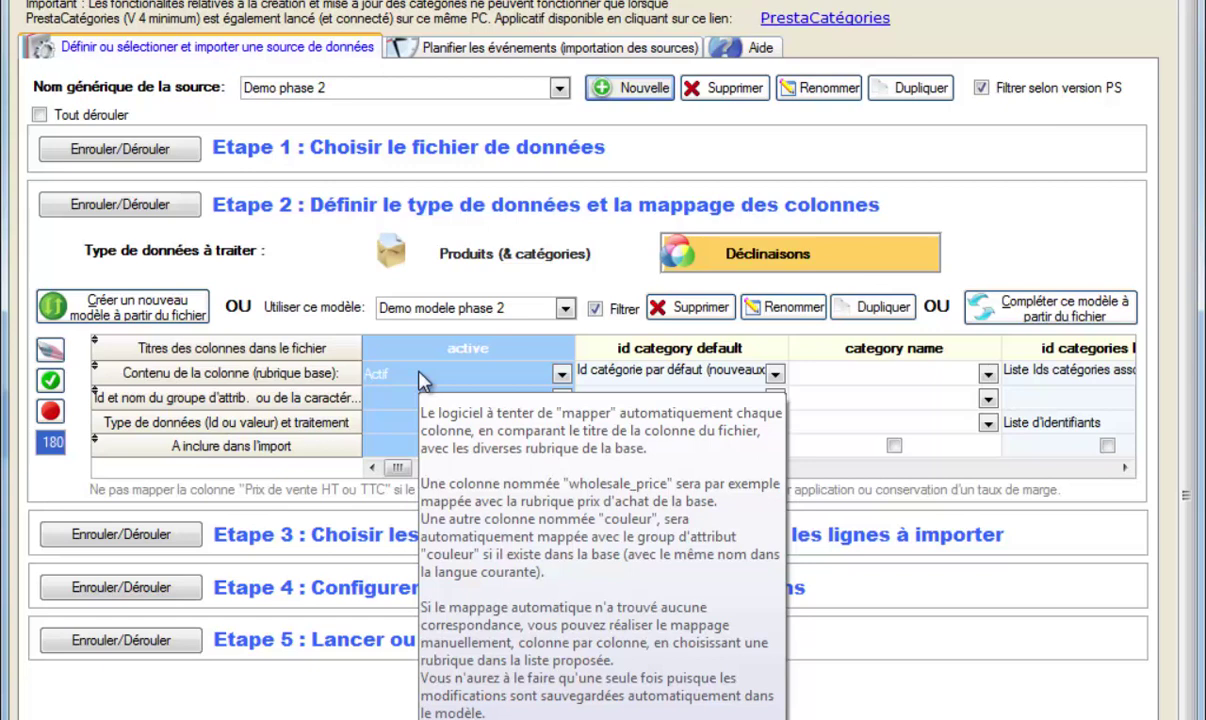